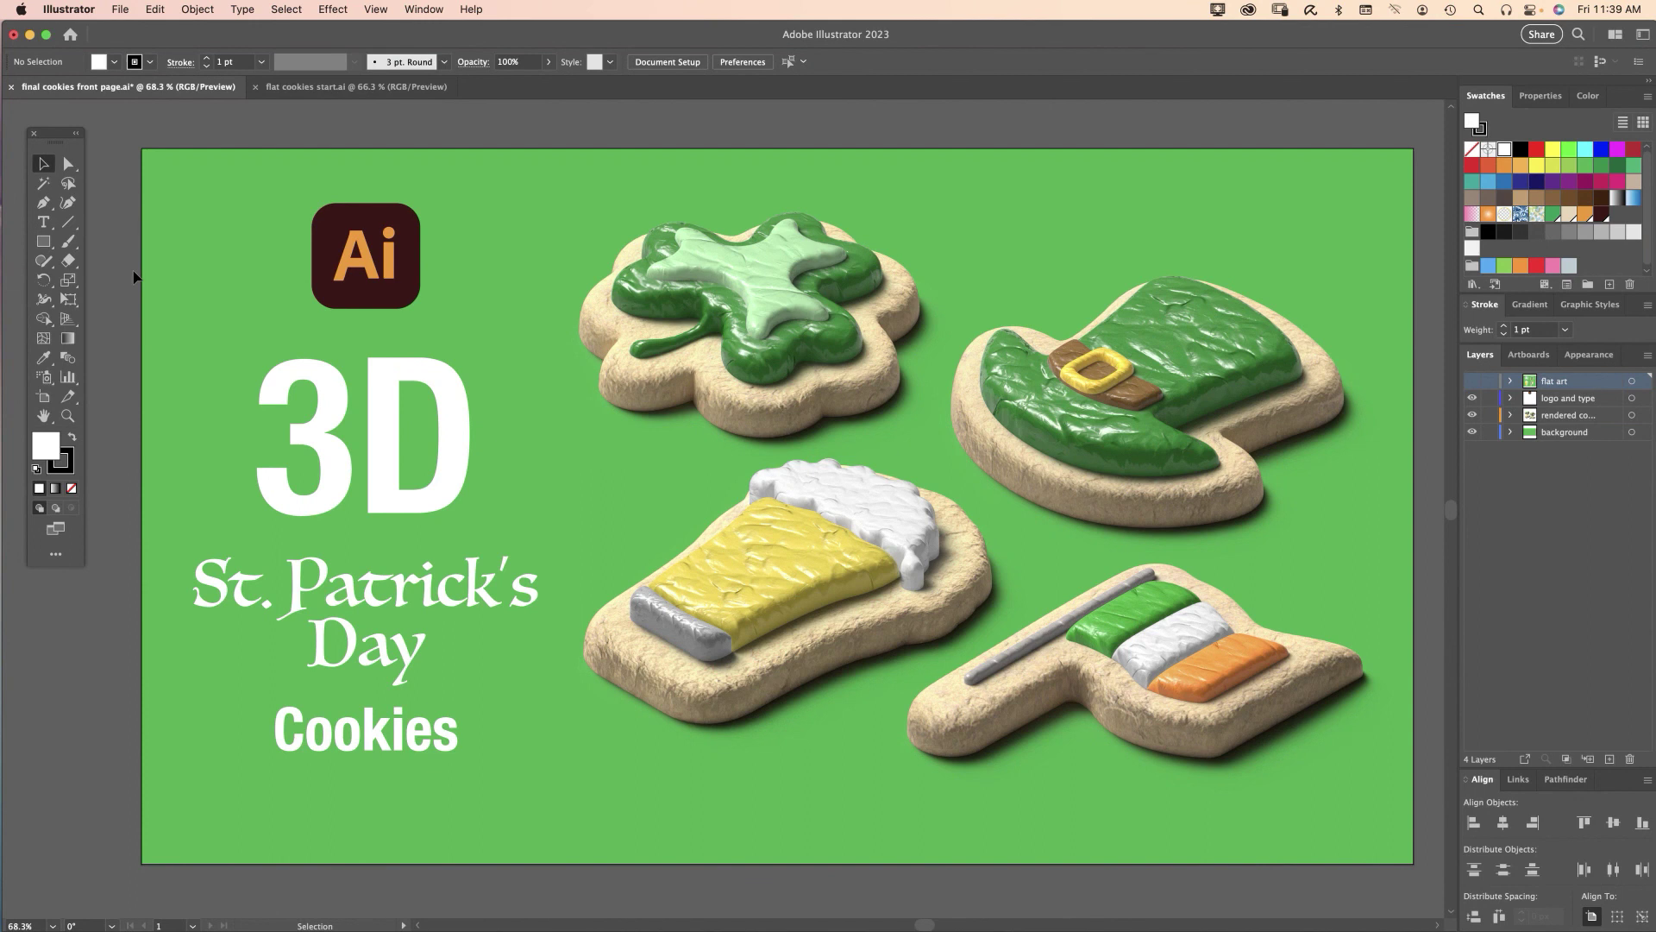
# Compare the flat artwork with the 3D cookies, then switch to the flat cookies start document
pyautogui.click(1472, 383)
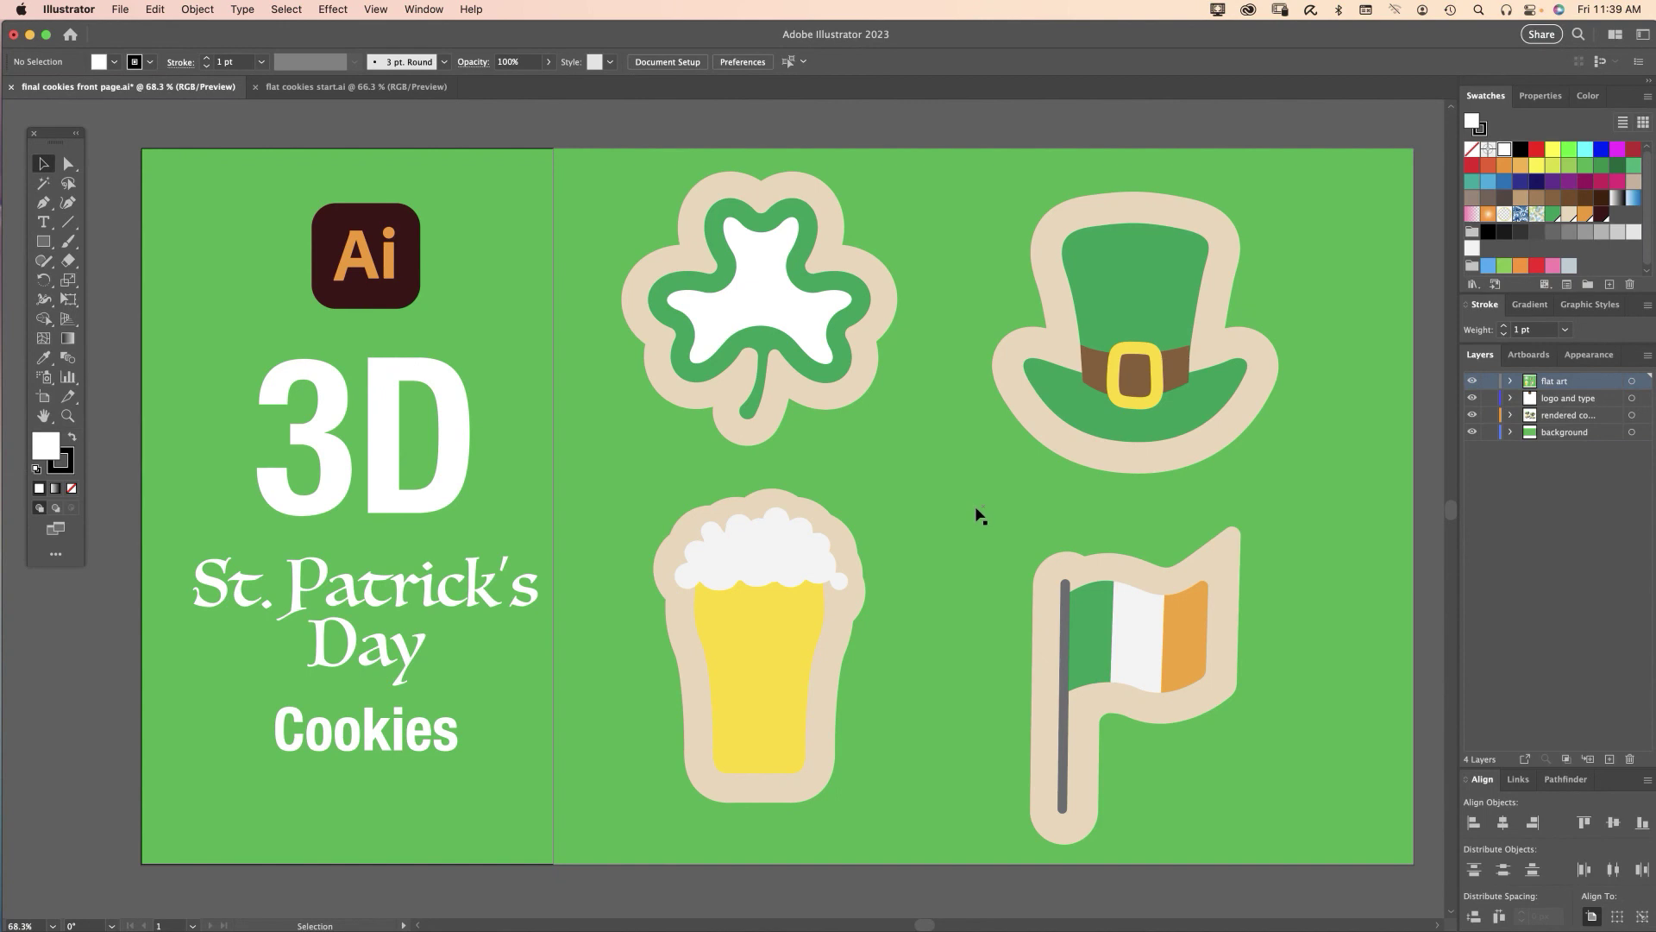
pyautogui.click(1473, 382)
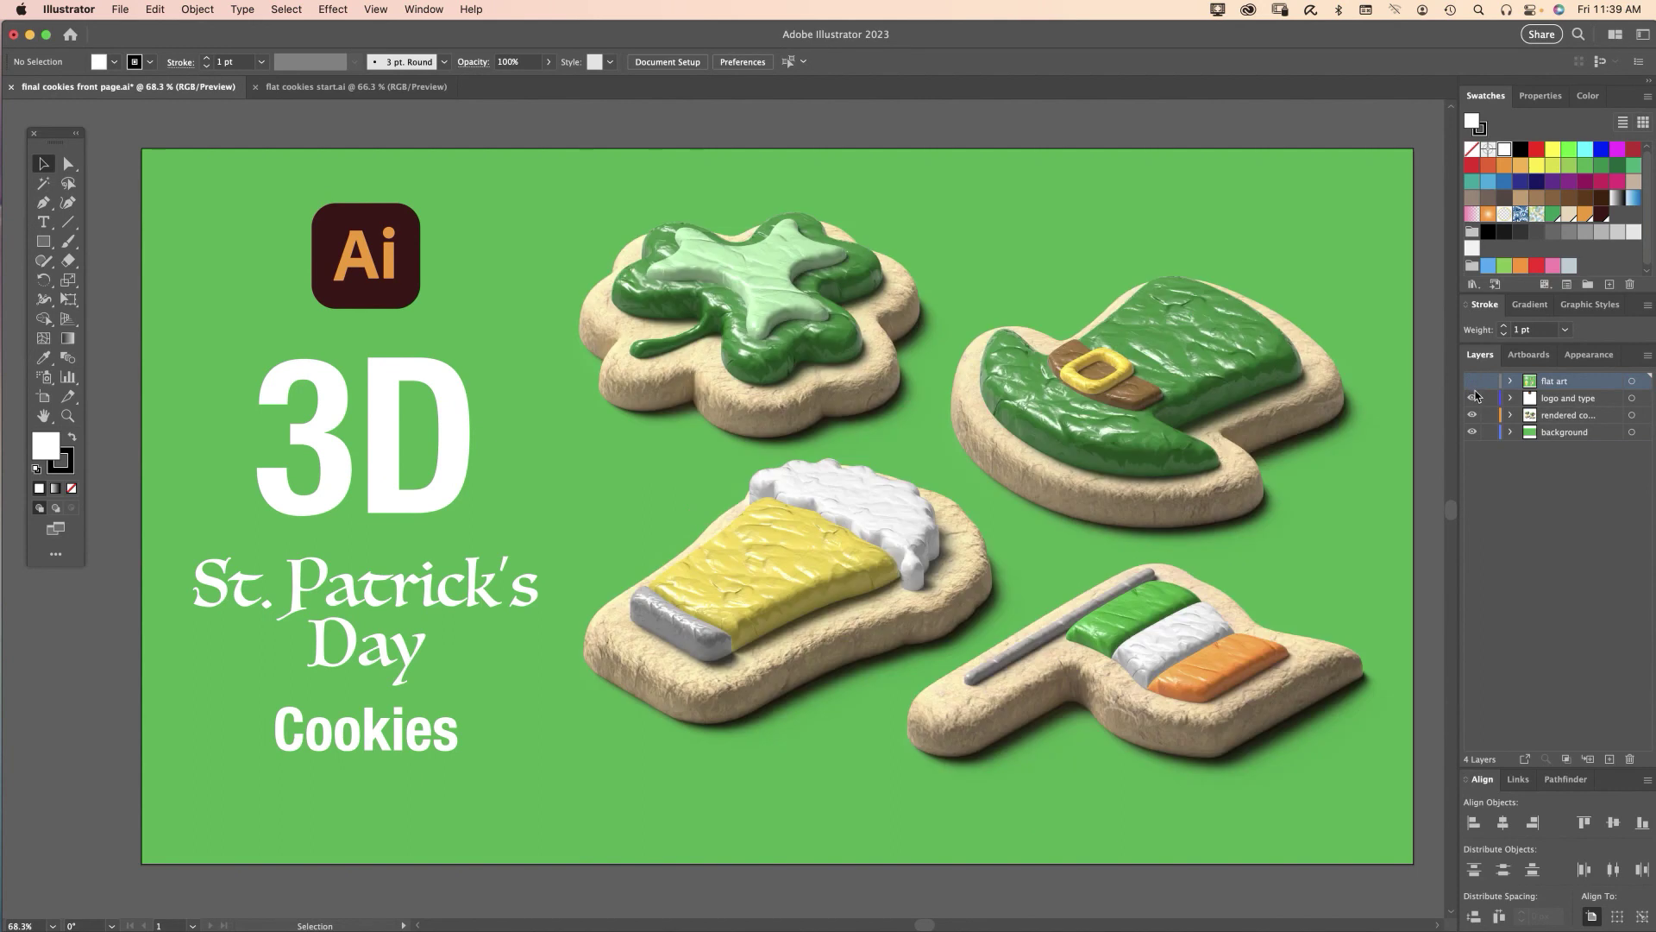
pyautogui.click(364, 88)
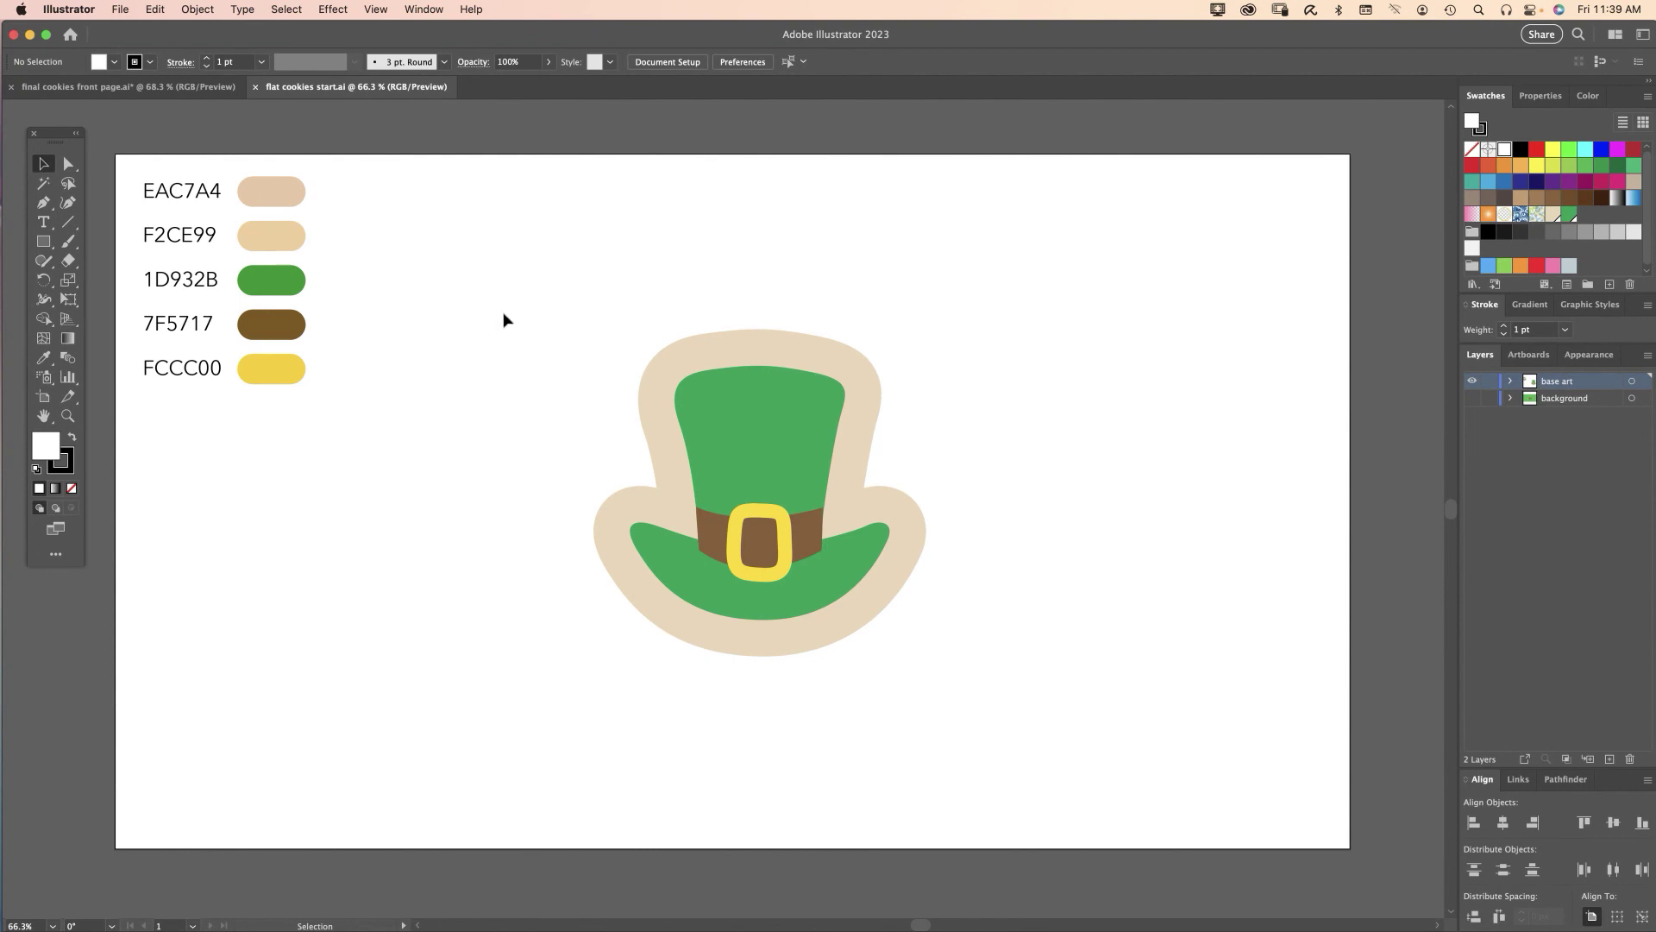
# Move the hat crown, band and buckle up-right off the beige base, then select the base
pyautogui.click(742, 430)
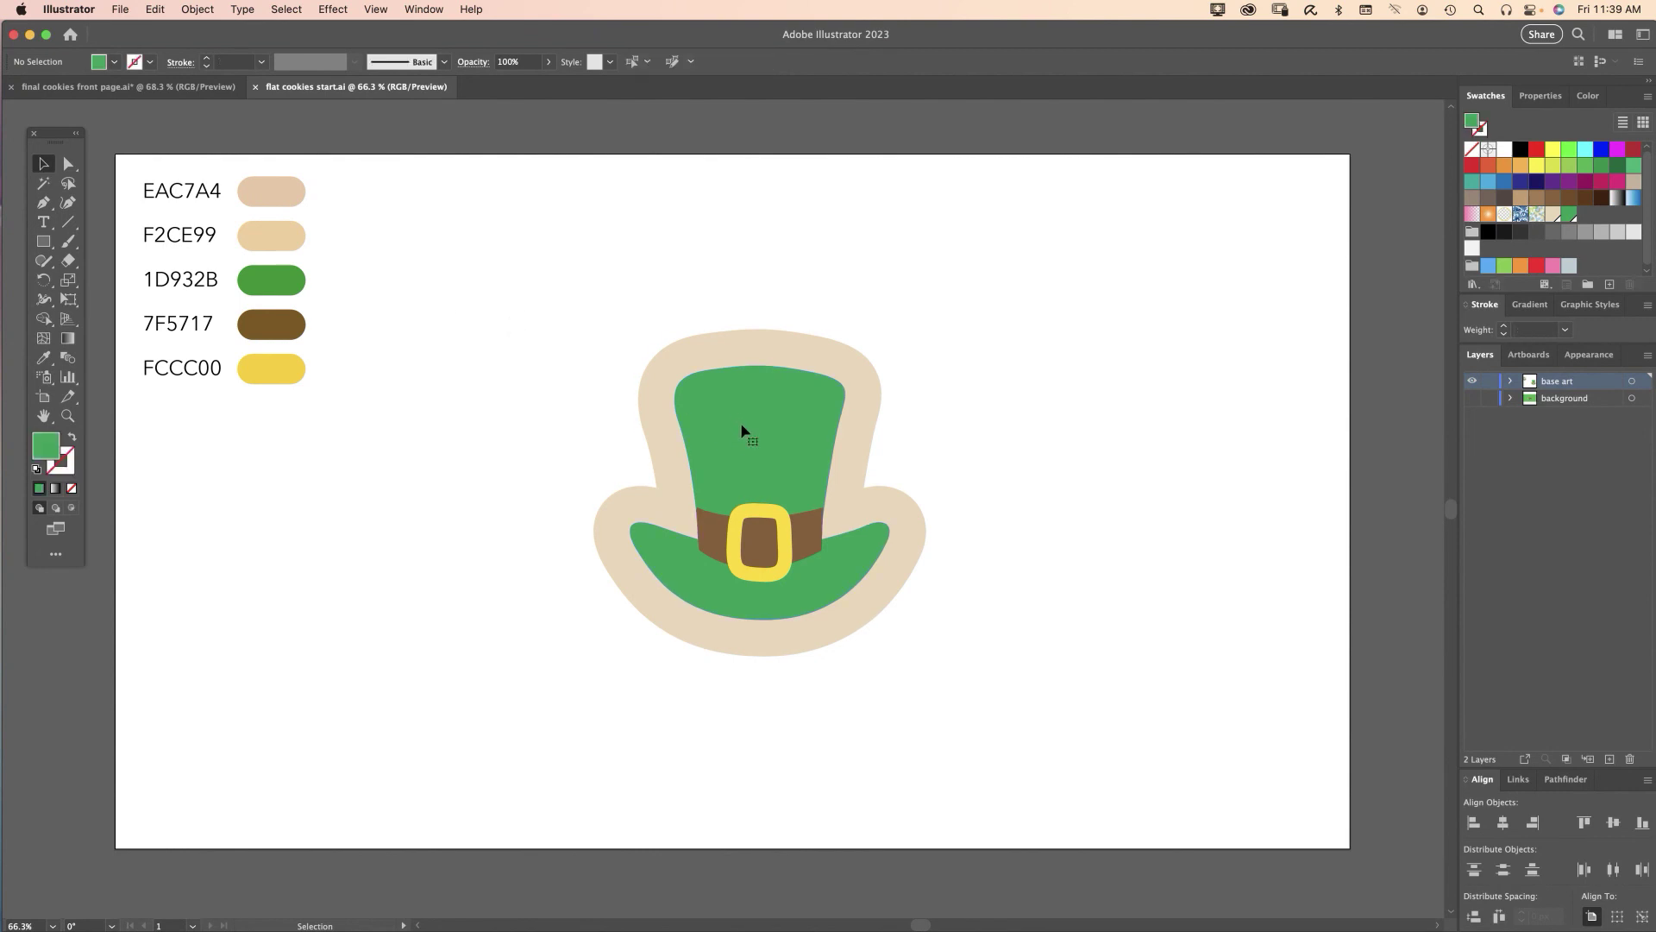
pyautogui.click(742, 430)
pyautogui.keyDown('shift'); pyautogui.click(802, 542); pyautogui.keyUp('shift')
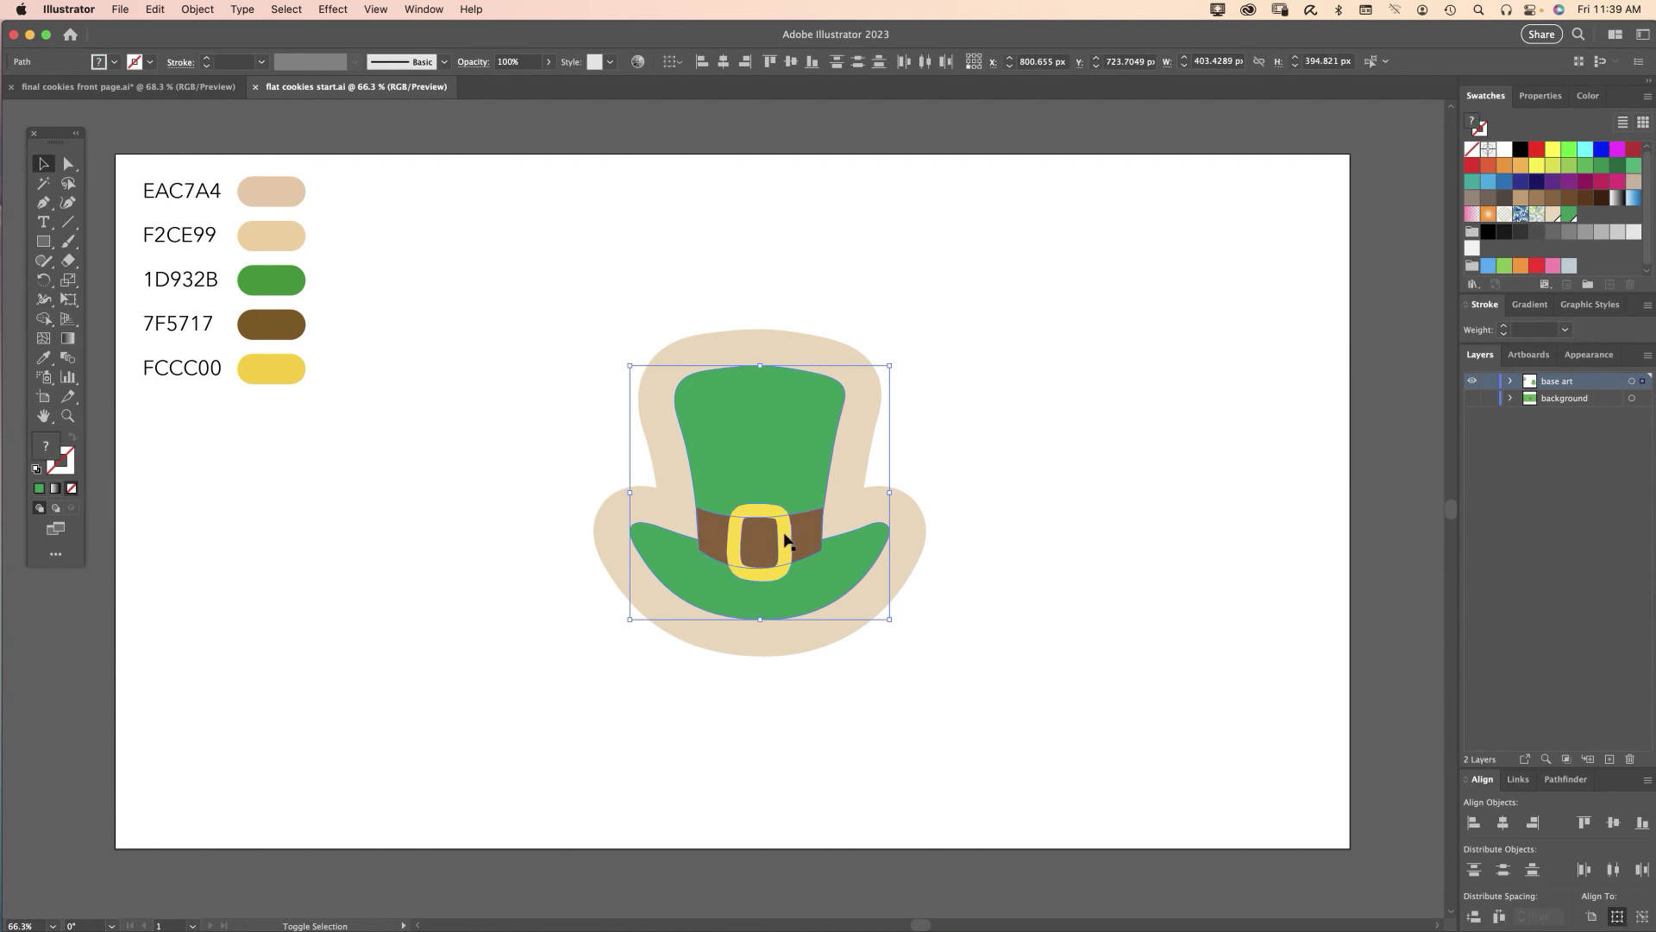
pyautogui.moveTo(785, 540); pyautogui.dragTo(1205, 359)
pyautogui.click(1055, 542)
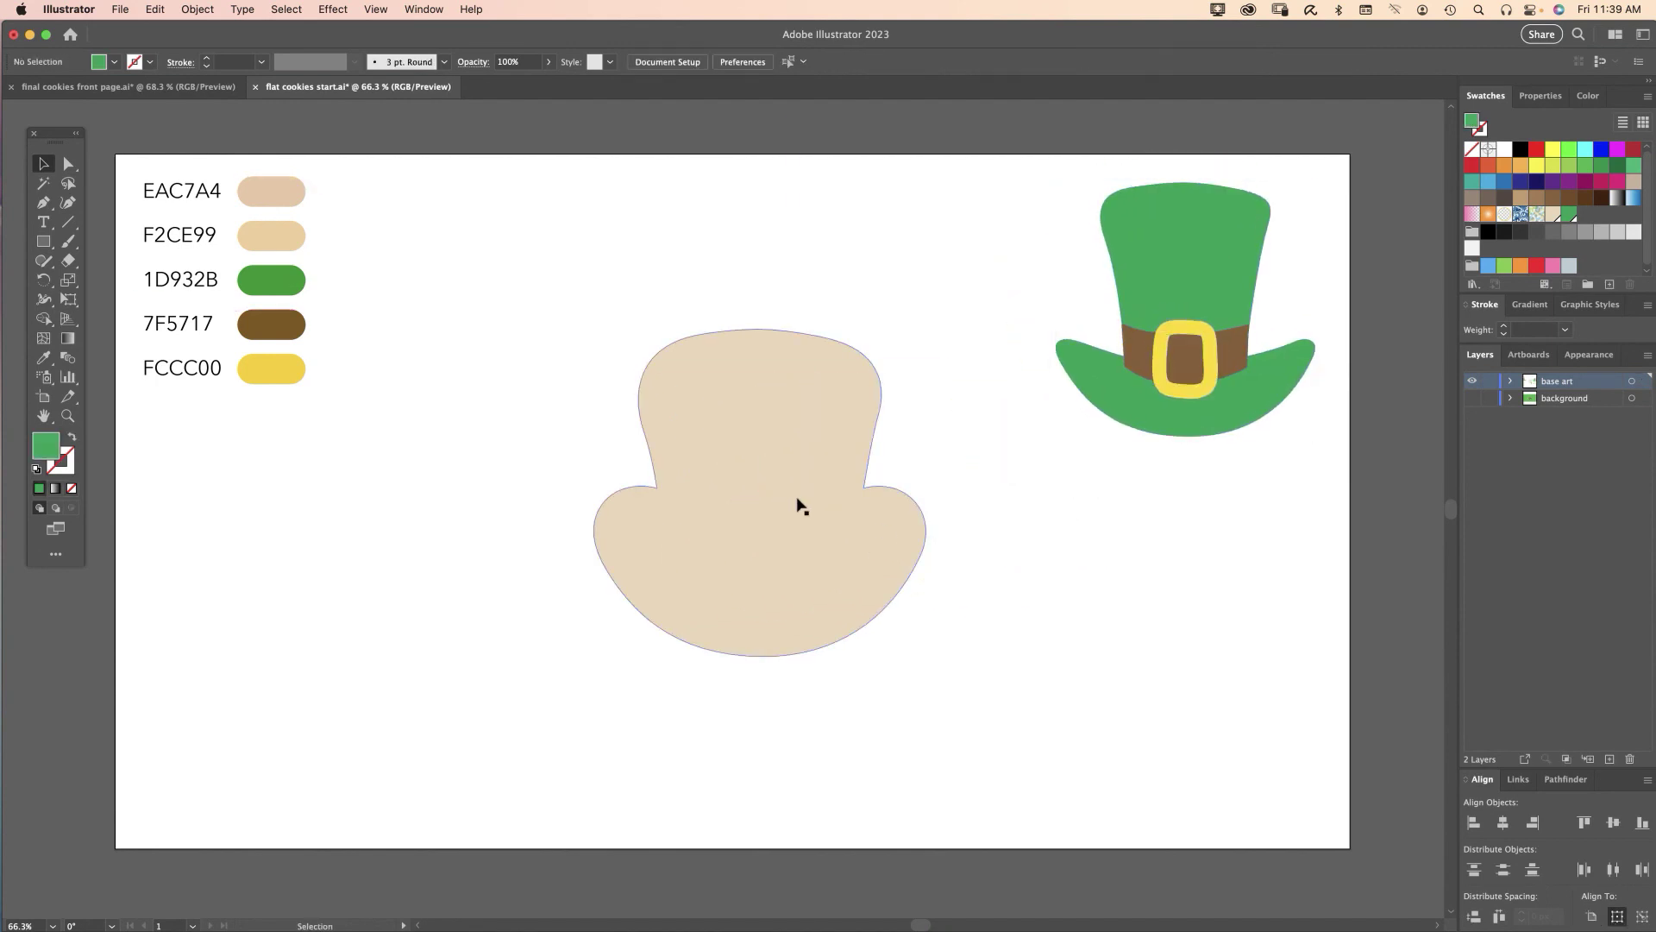
pyautogui.click(759, 463)
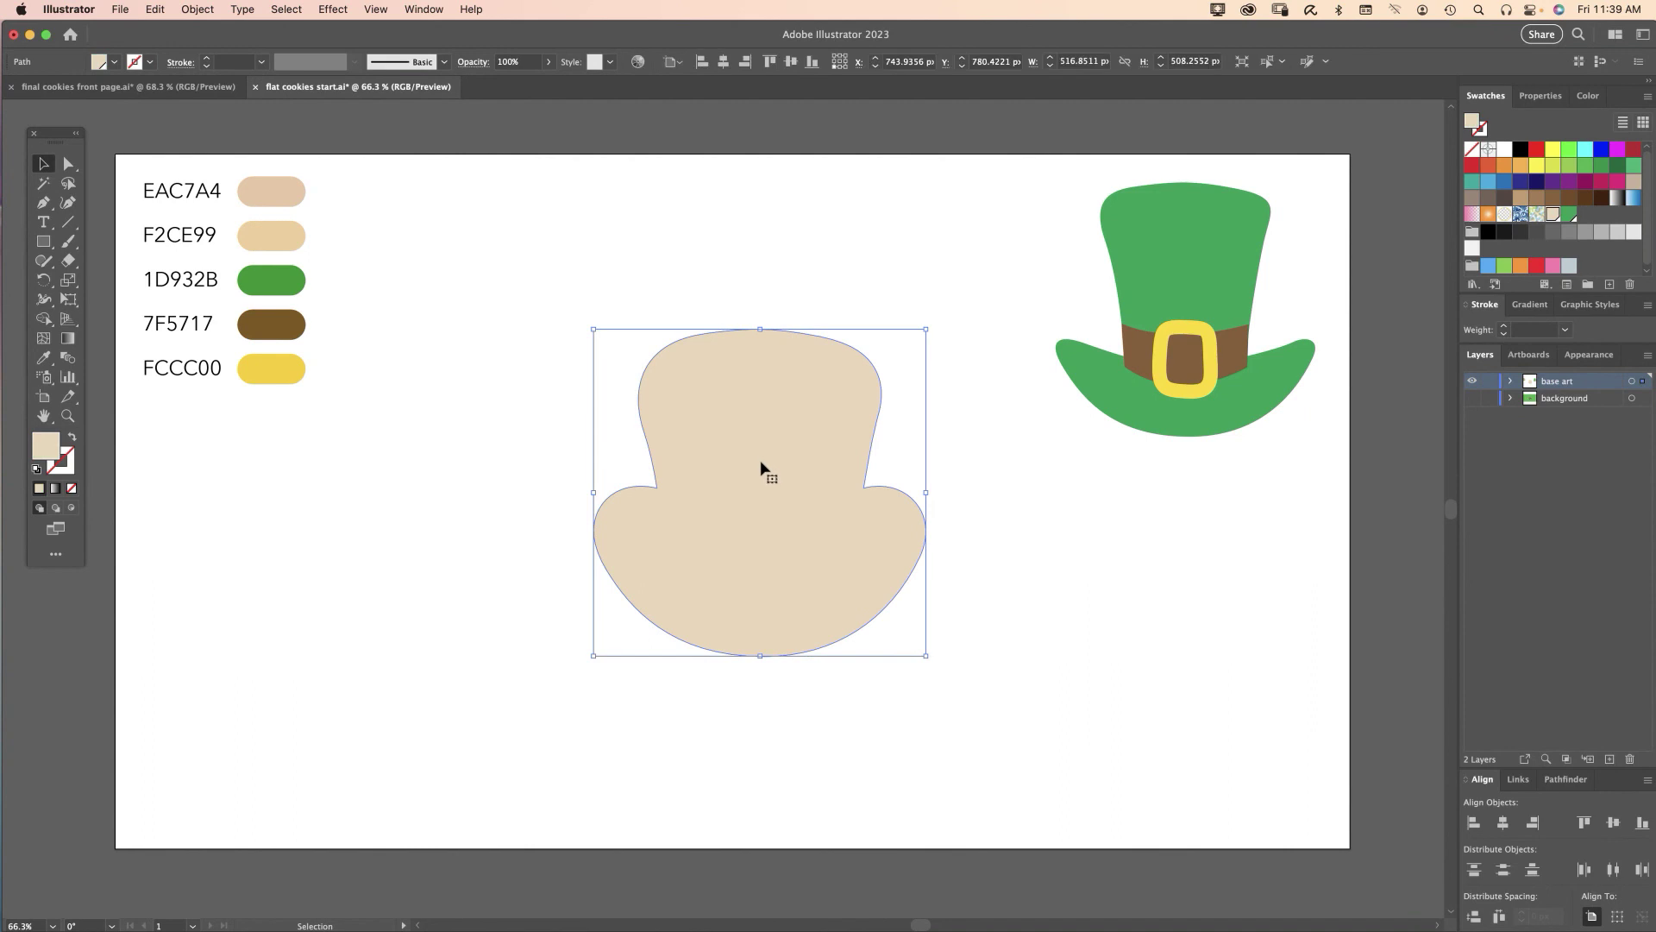
# In 3D and Materials, inflate the beige base at 35% volume with the Isometric Top rotation preset
pyautogui.click(422, 10)
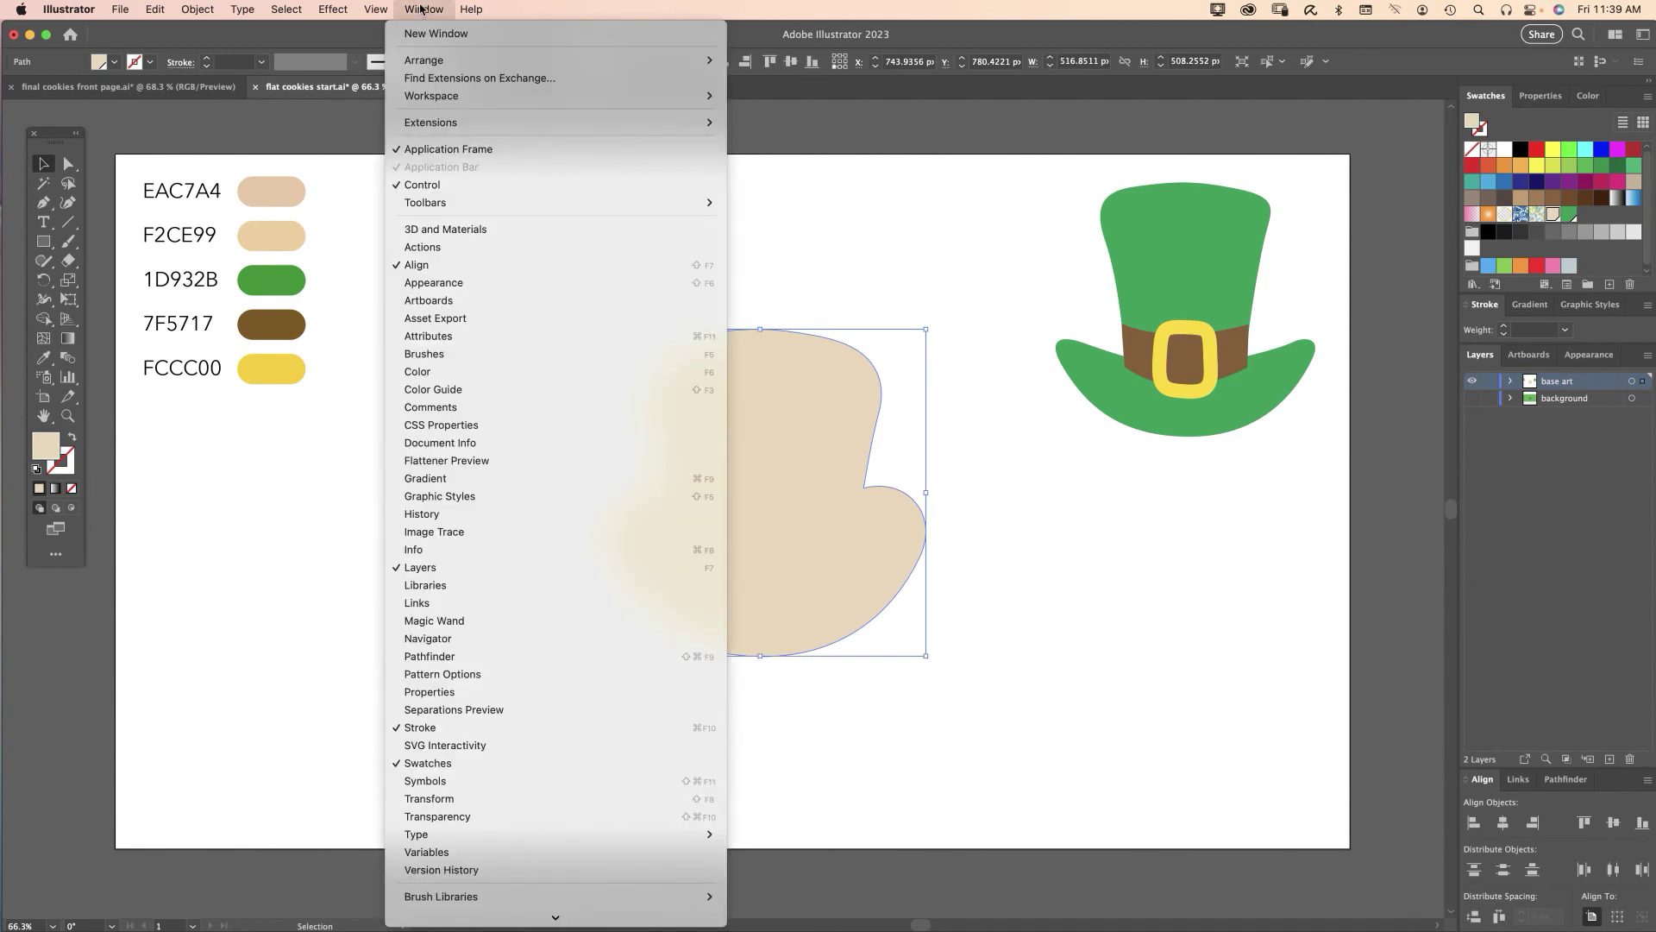
pyautogui.click(486, 229)
pyautogui.moveTo(1212, 96); pyautogui.dragTo(1204, 90)
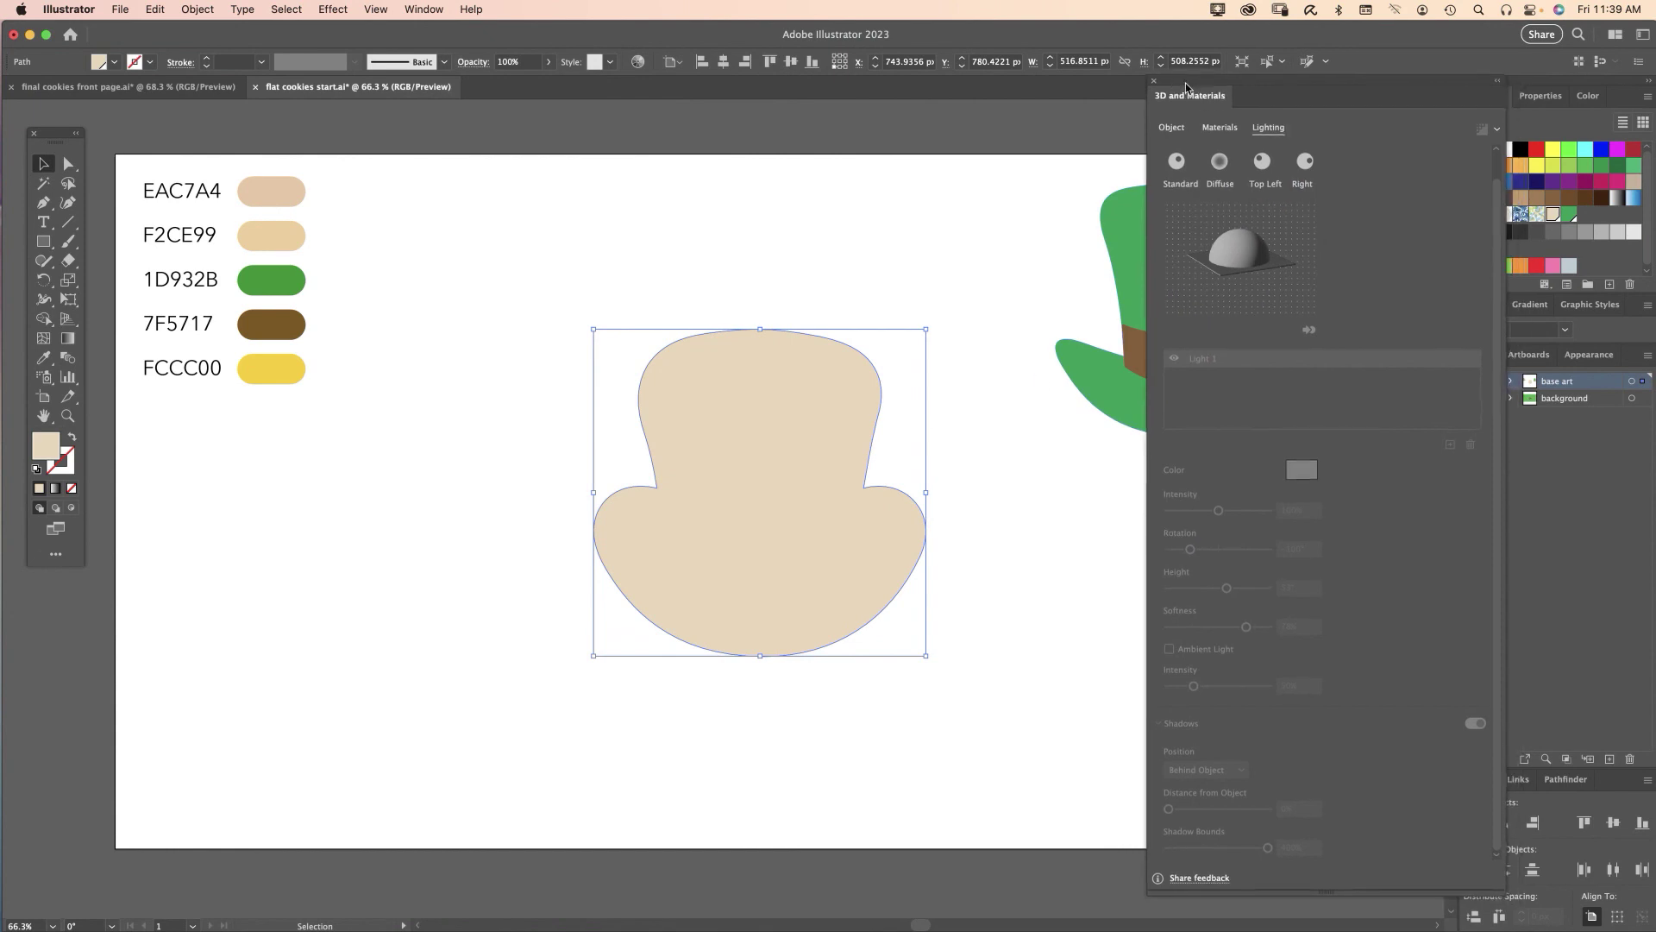
pyautogui.click(1179, 134)
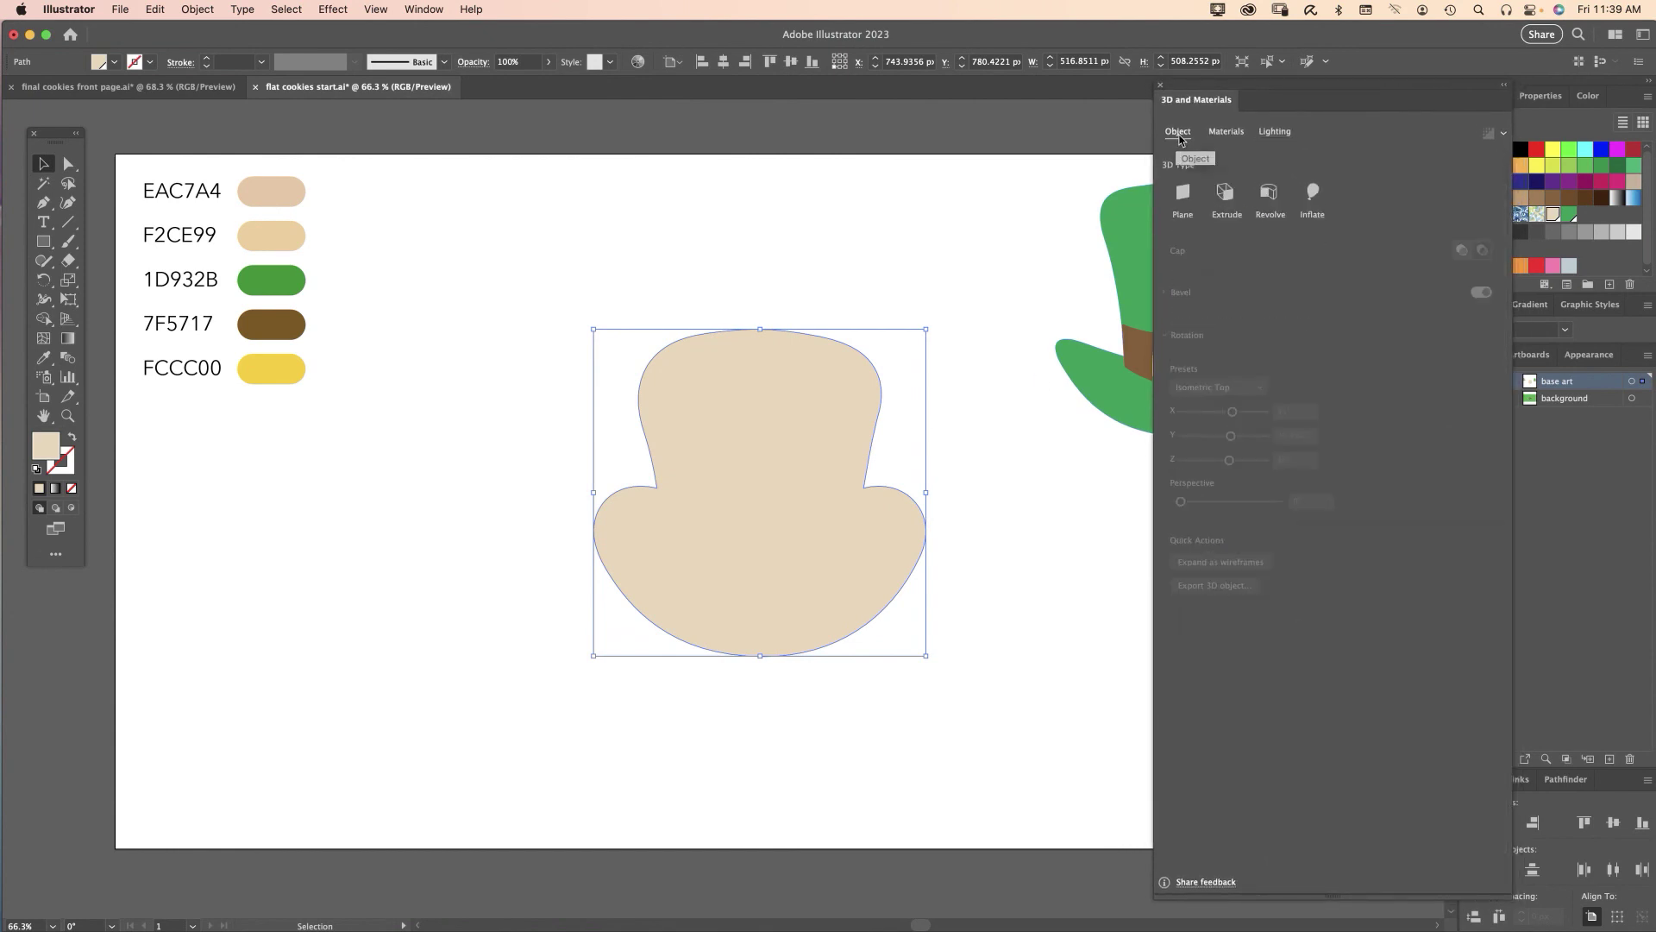
pyautogui.click(1316, 201)
pyautogui.click(1320, 380)
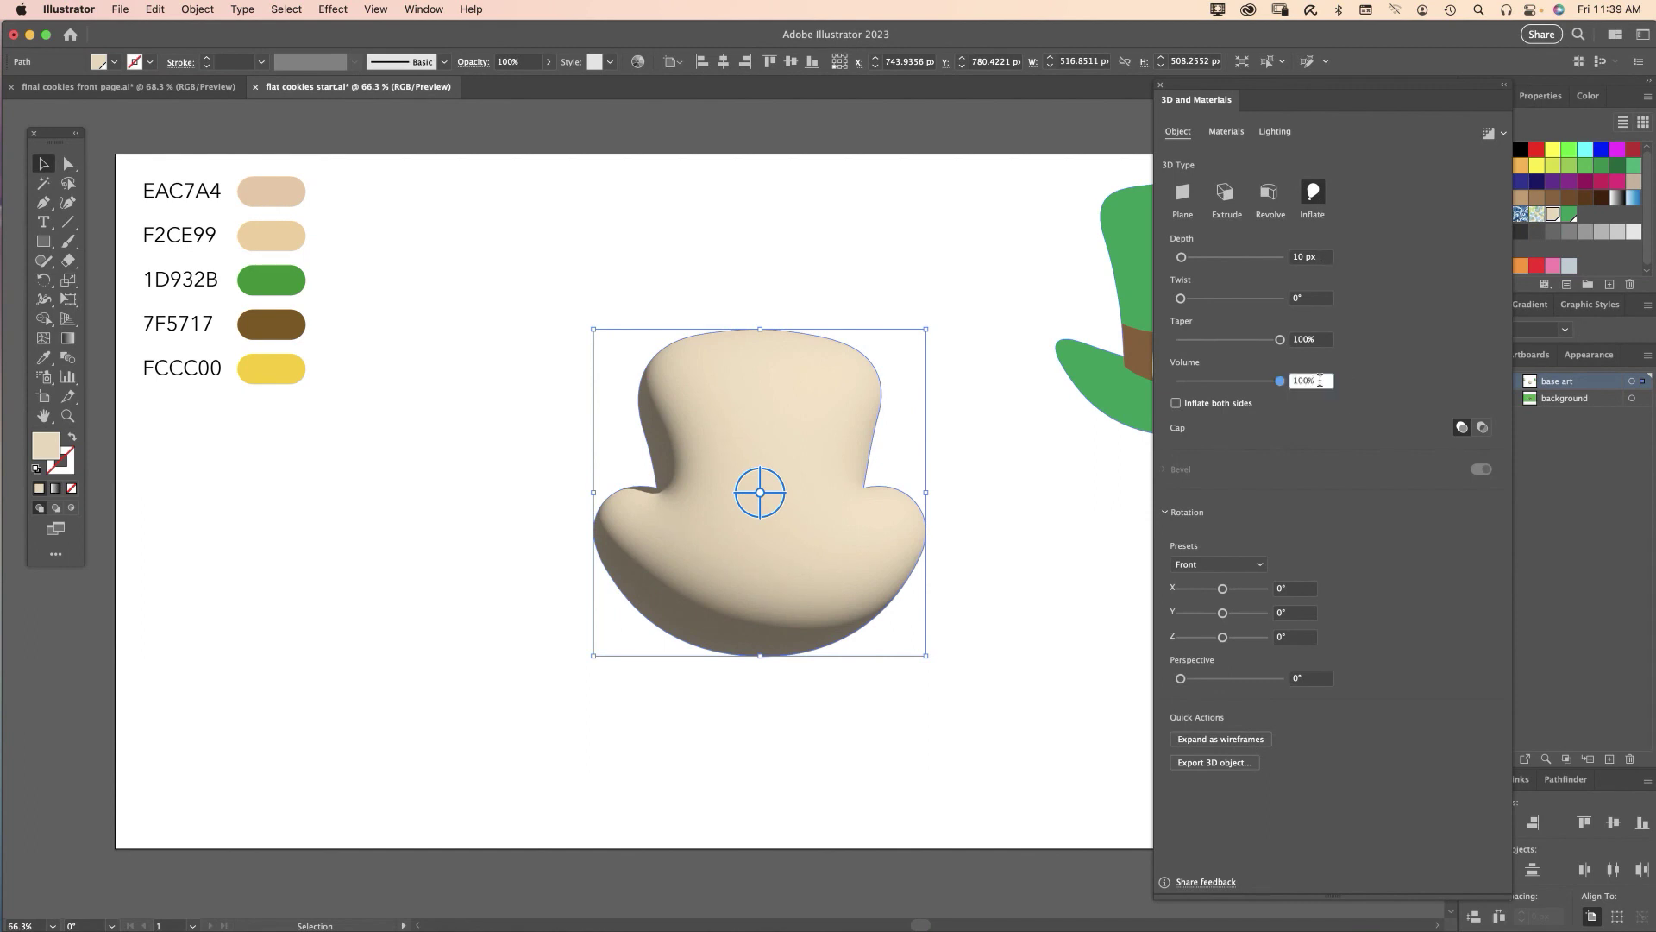
pyautogui.write('3')
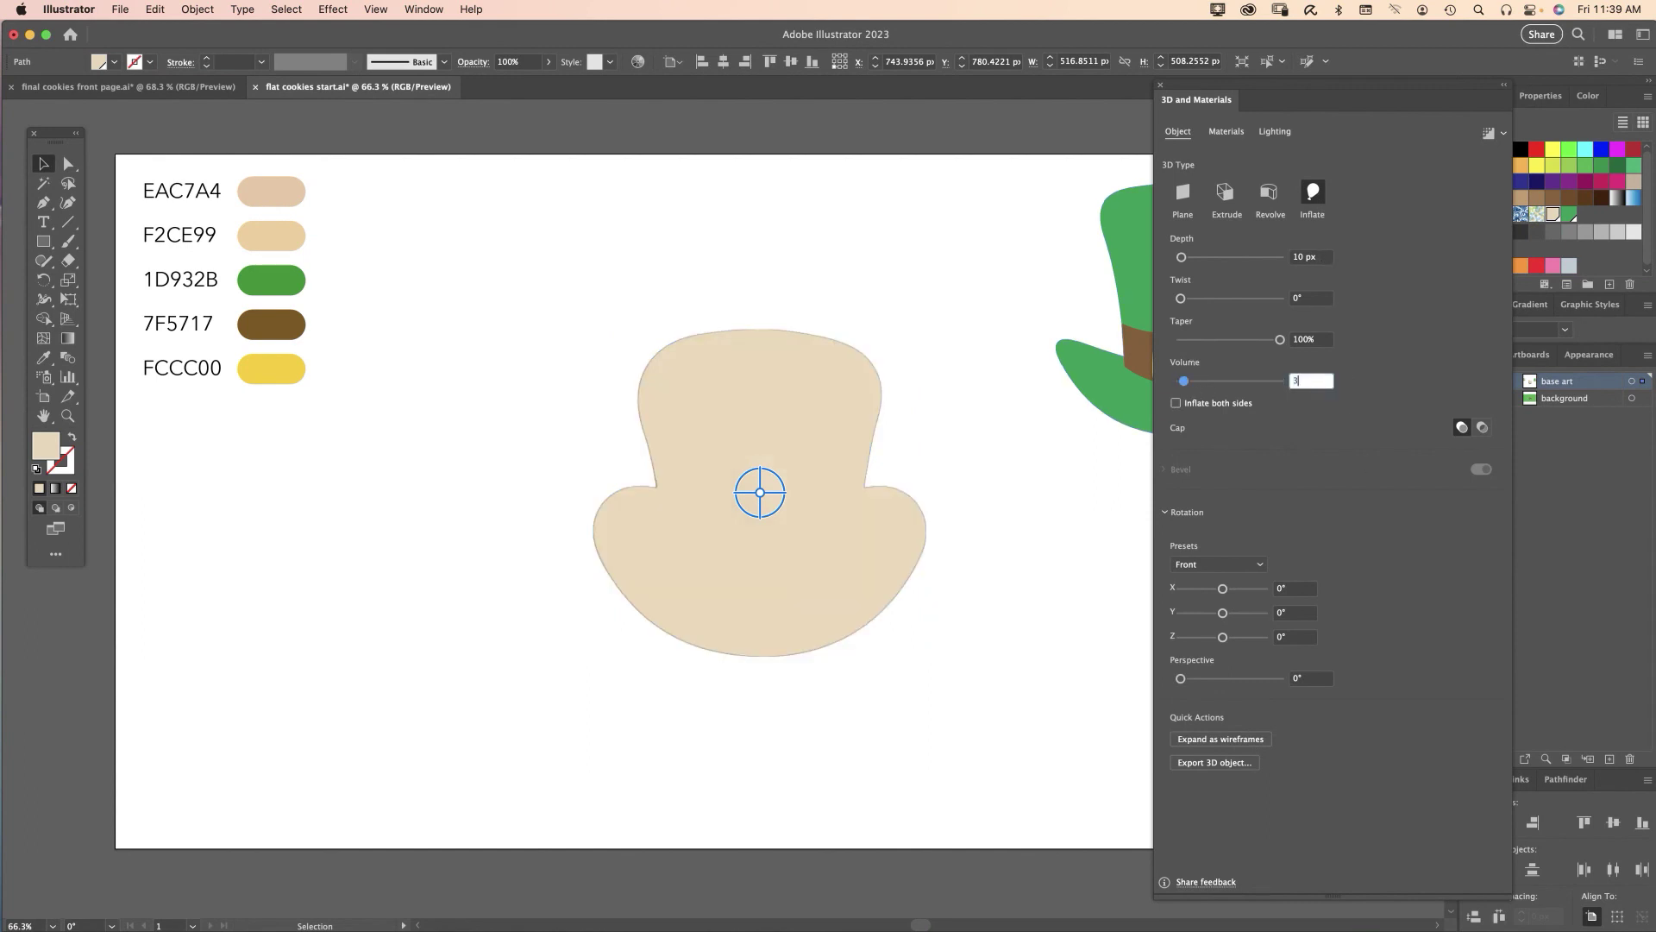
pyautogui.write('5')
pyautogui.press('Tab')
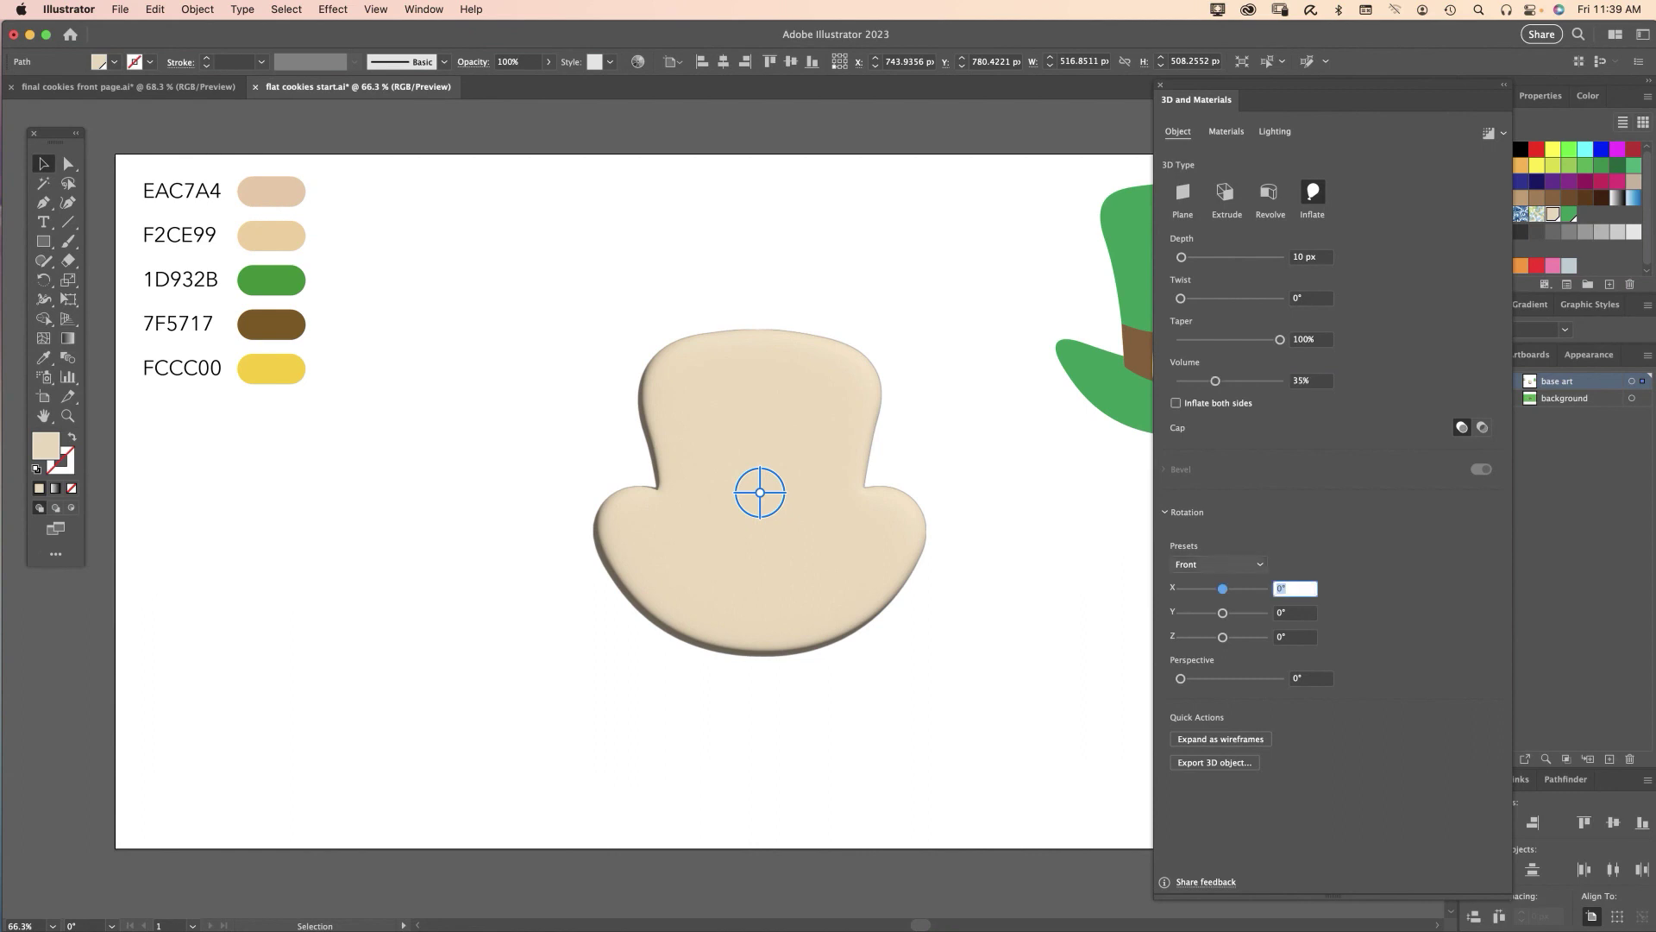
pyautogui.click(1218, 564)
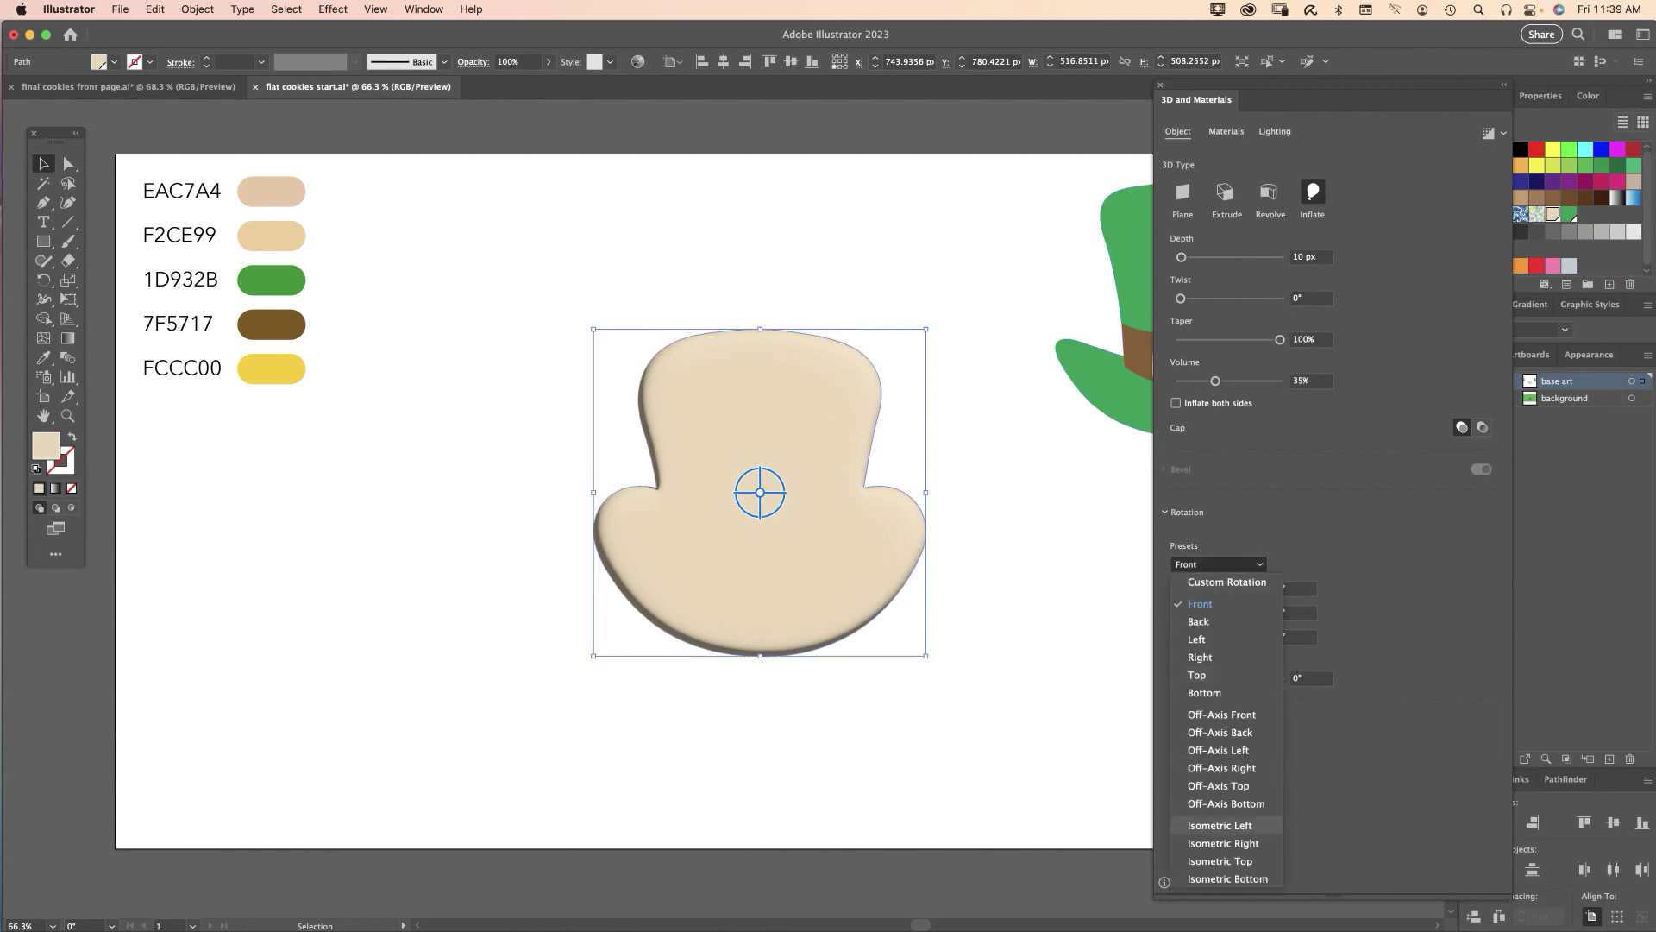
pyautogui.click(1220, 861)
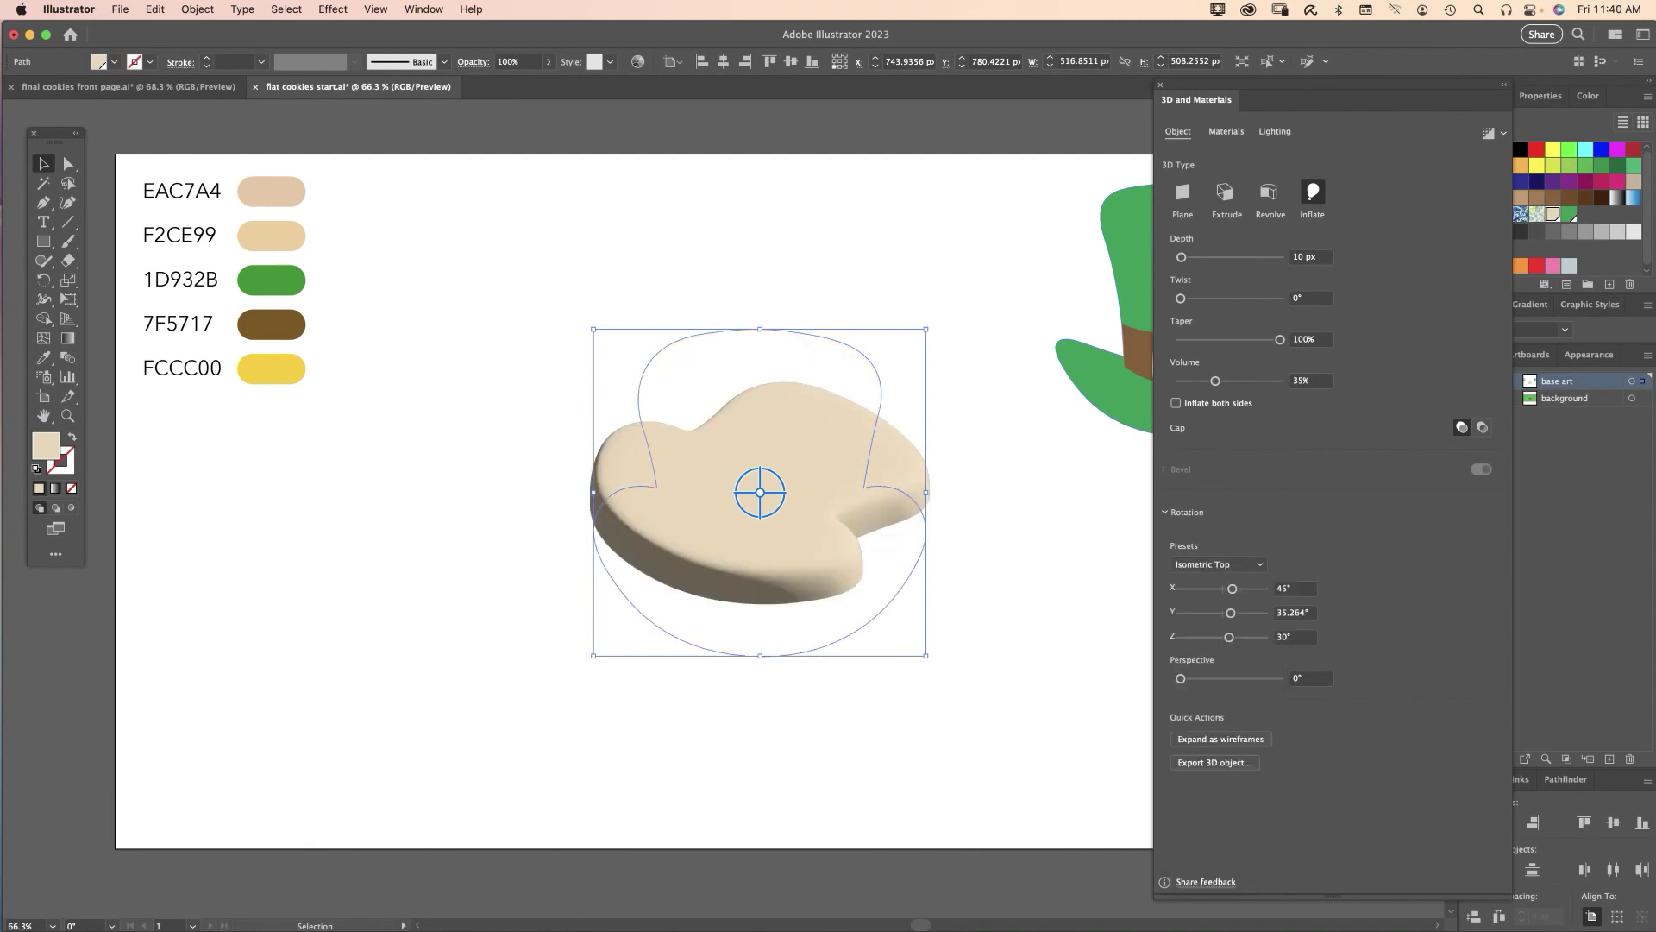
# Apply the Rough Rock Surface material to the cookie base
pyautogui.click(1226, 132)
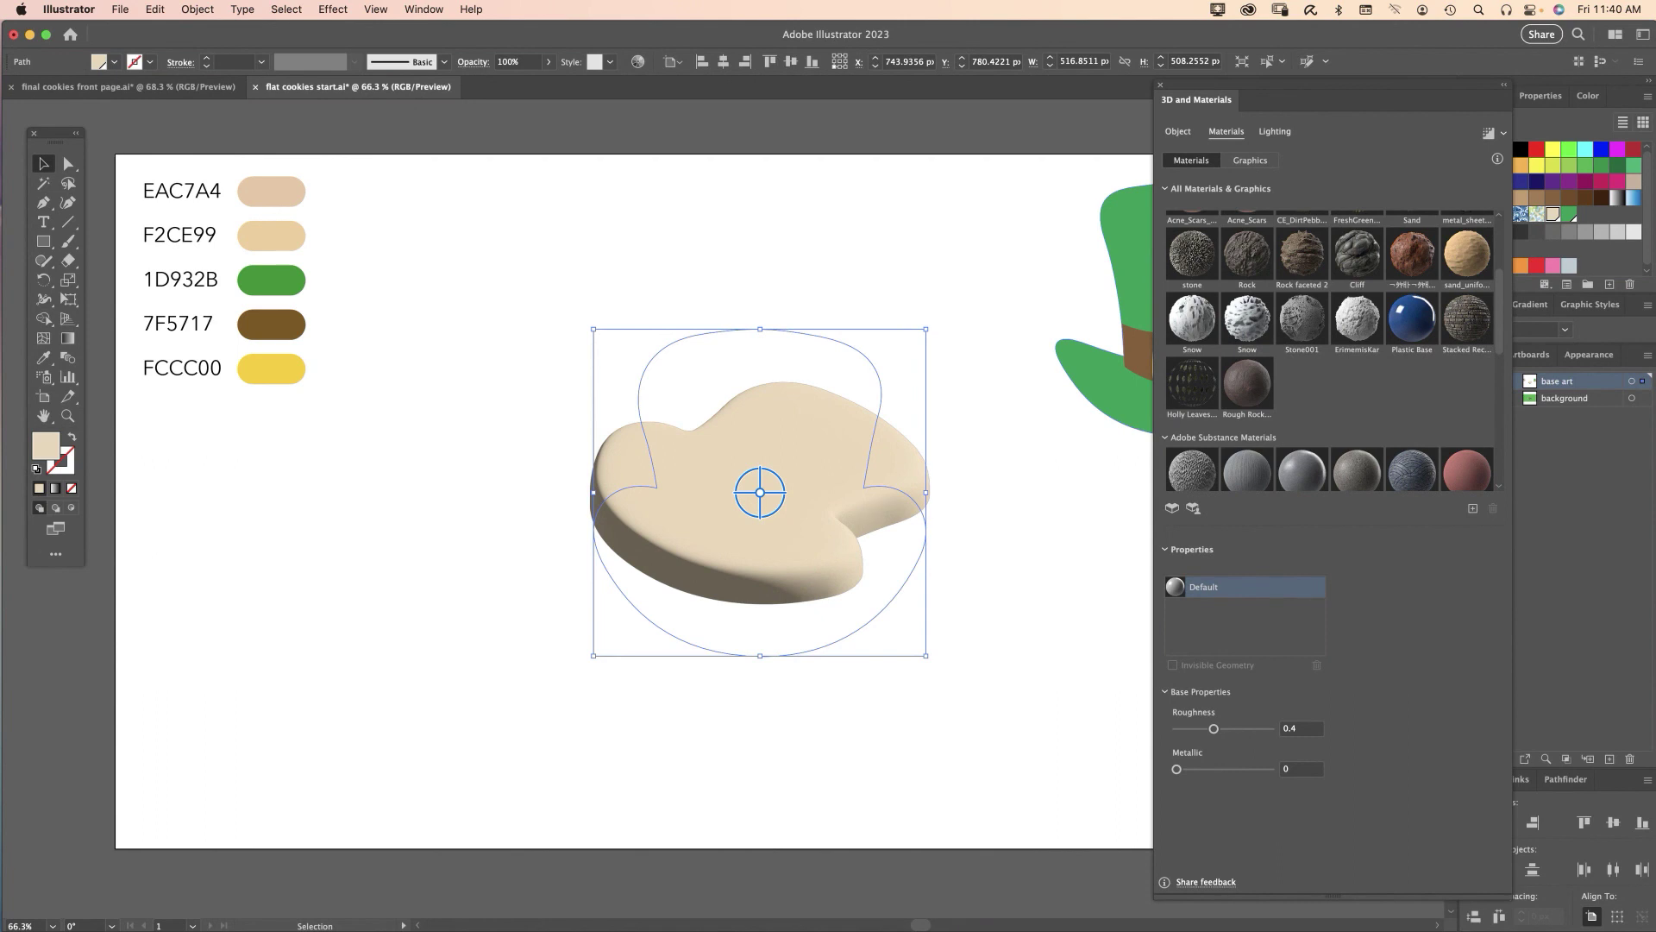
pyautogui.click(1247, 388)
pyautogui.scroll(-5, 1328, 716)
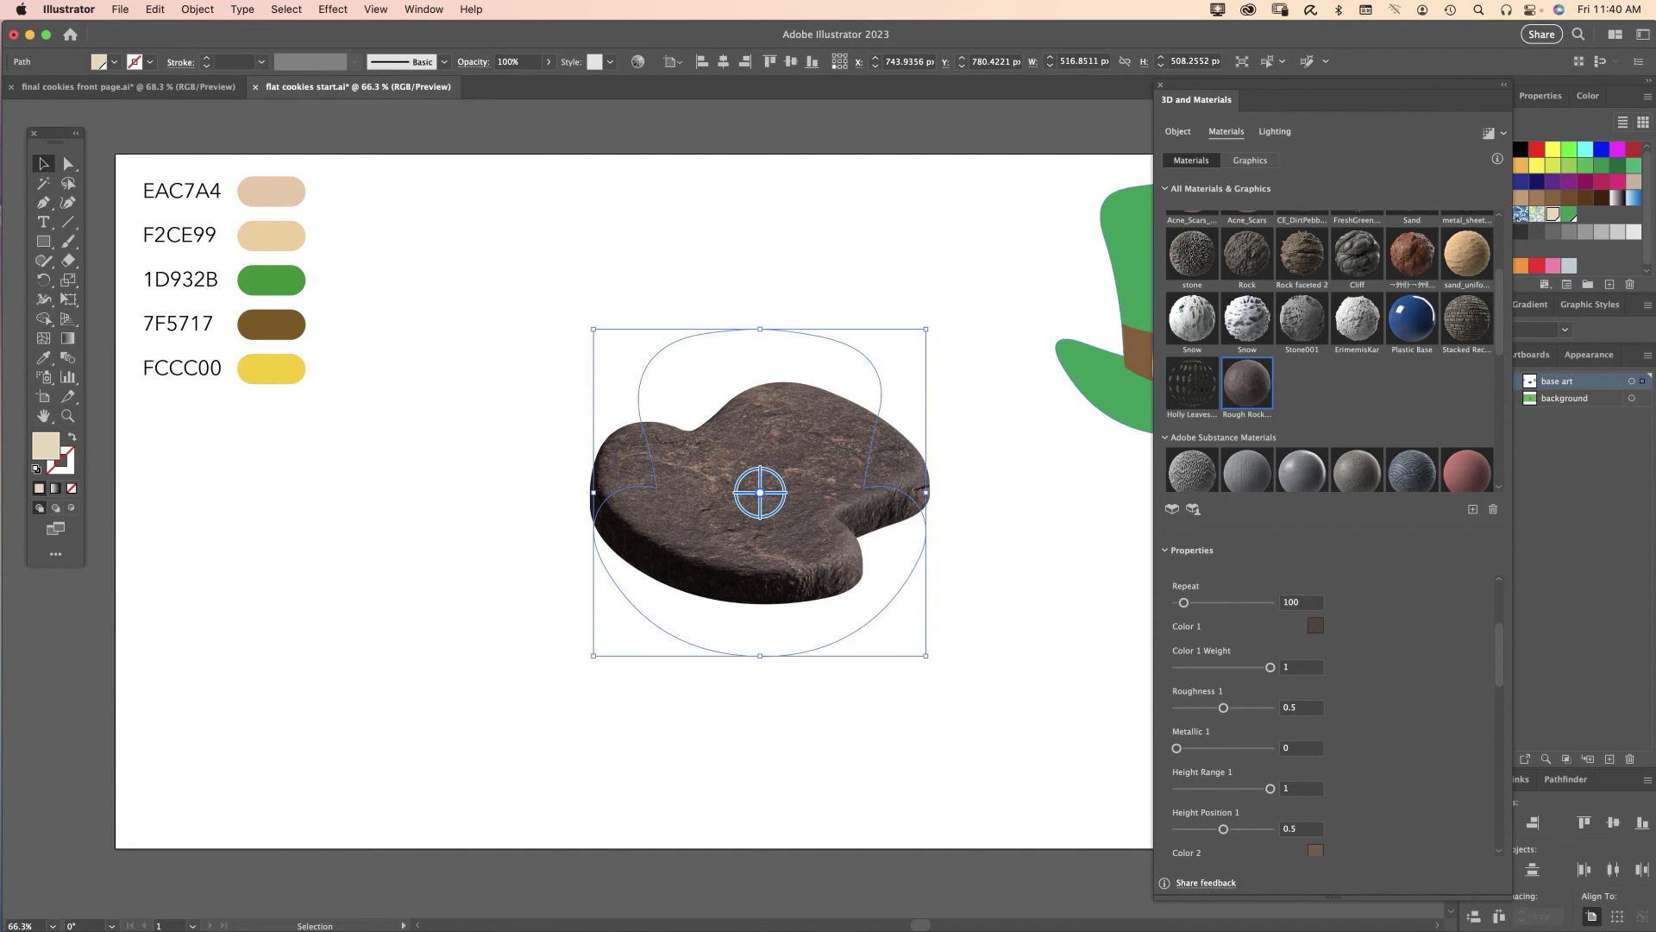
pyautogui.moveTo(1332, 896); pyautogui.dragTo(1332, 912)
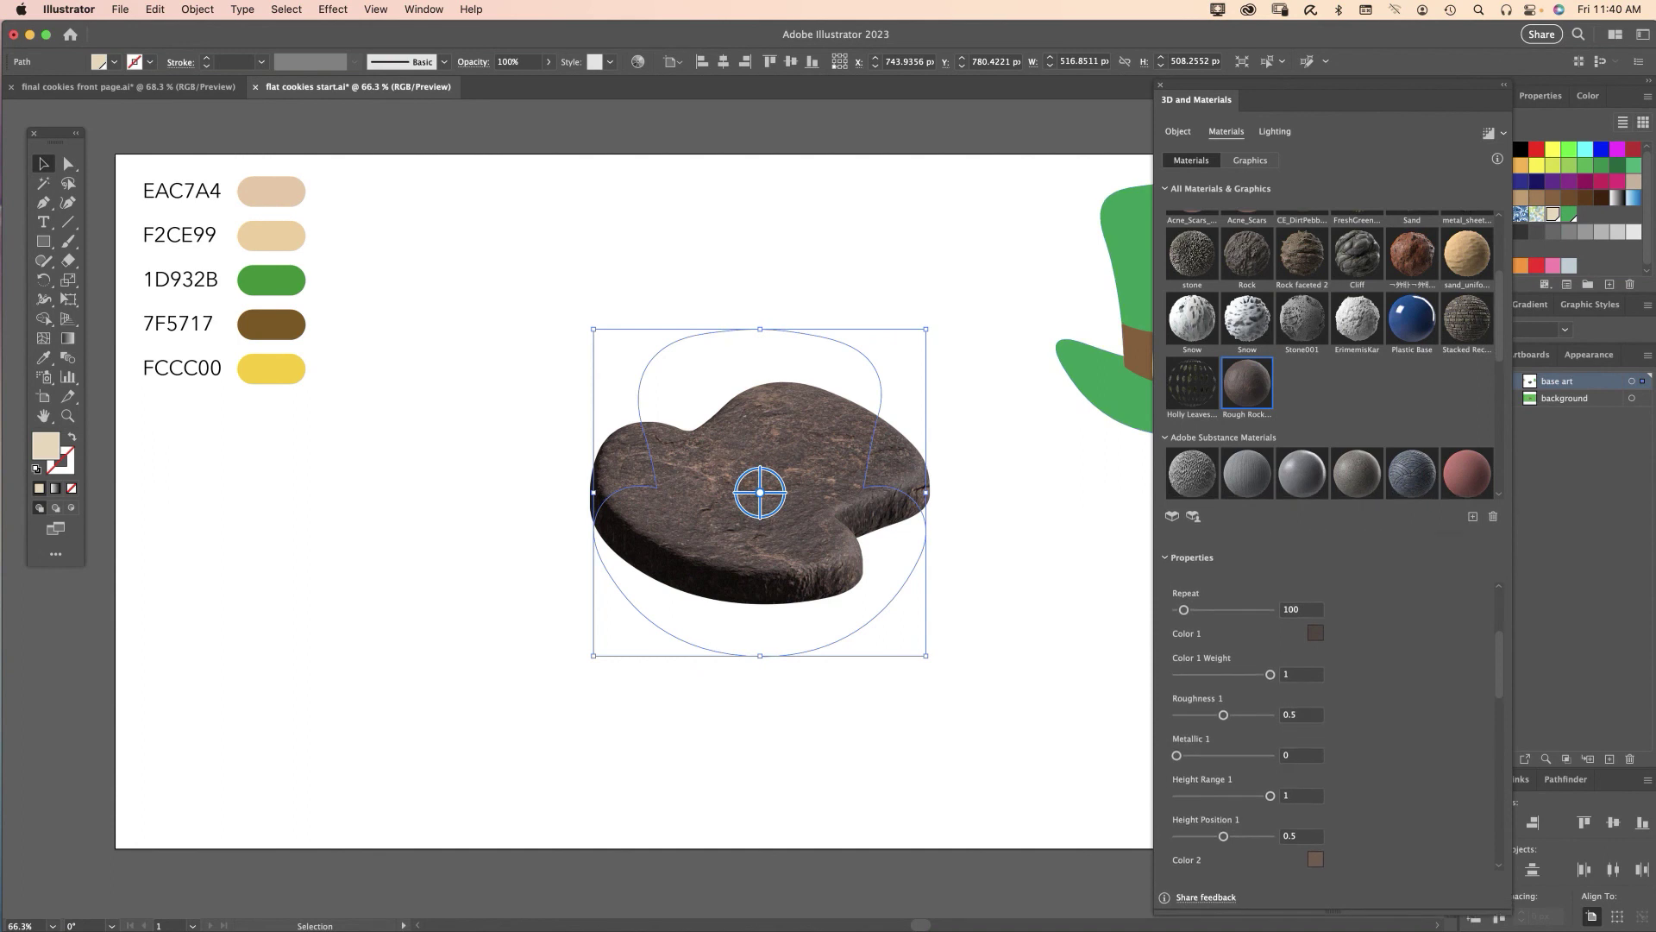
# Set the material's Color 1 to EAC7A4, copied from the palette label
pyautogui.click(200, 187)
pyautogui.press('t')
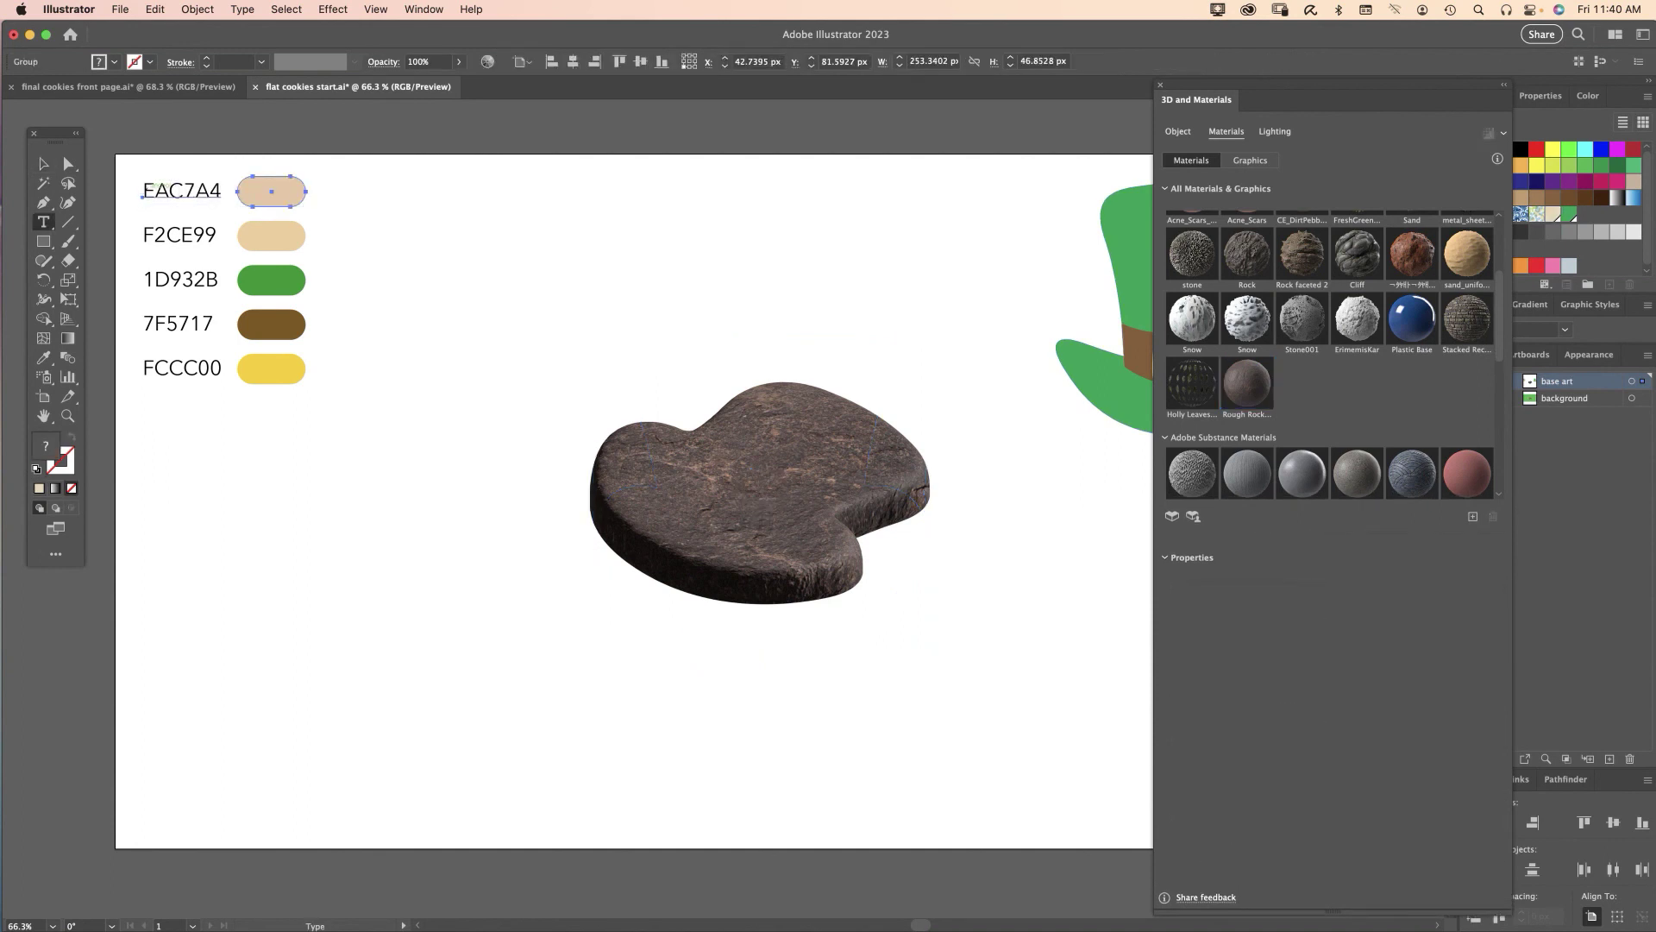
pyautogui.doubleClick(158, 191)
pyautogui.press('super+c')
pyautogui.press('super+shift+a')
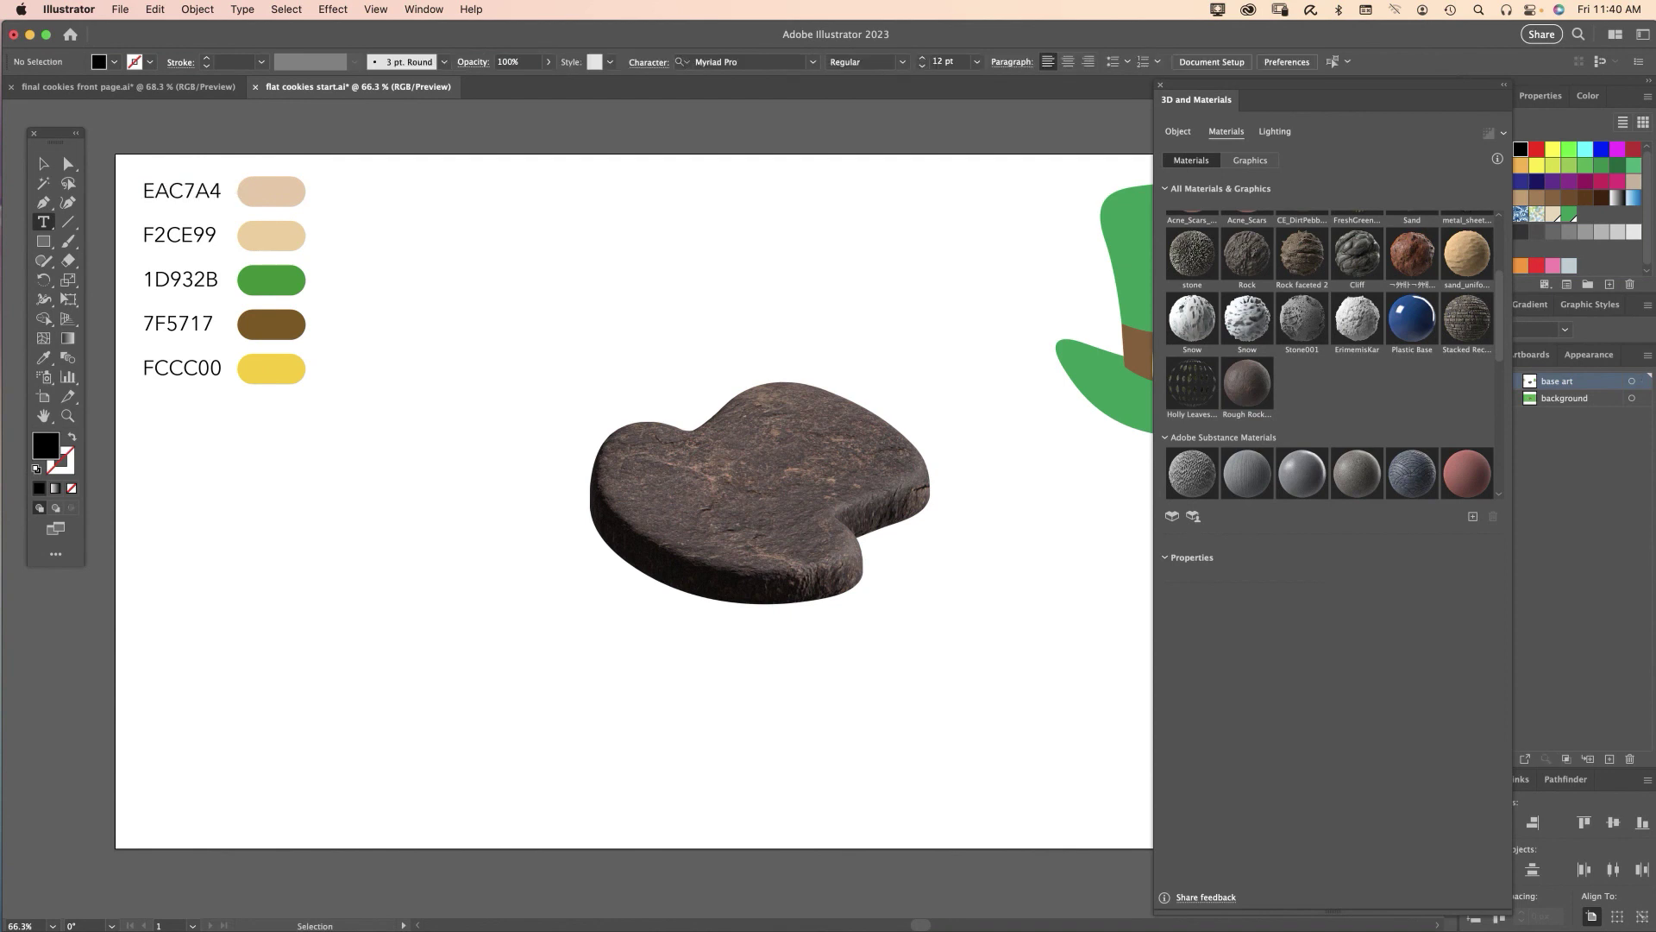
pyautogui.keyDown('super'); pyautogui.click(759, 492); pyautogui.keyUp('super')
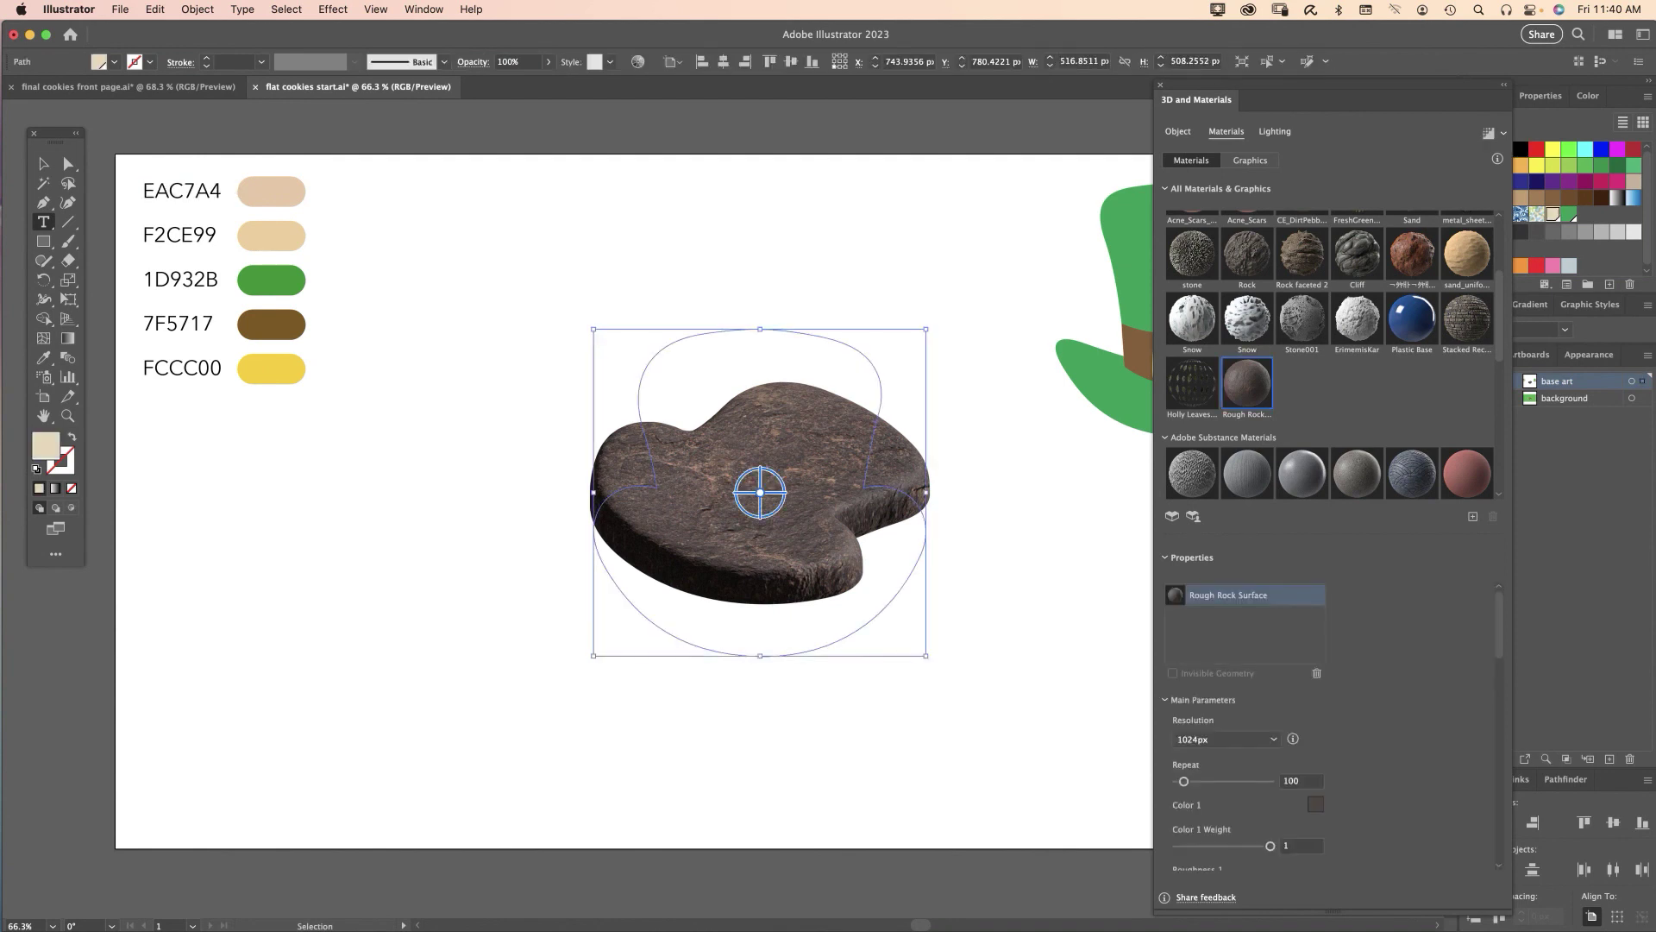
pyautogui.click(1315, 804)
pyautogui.press('super+v')
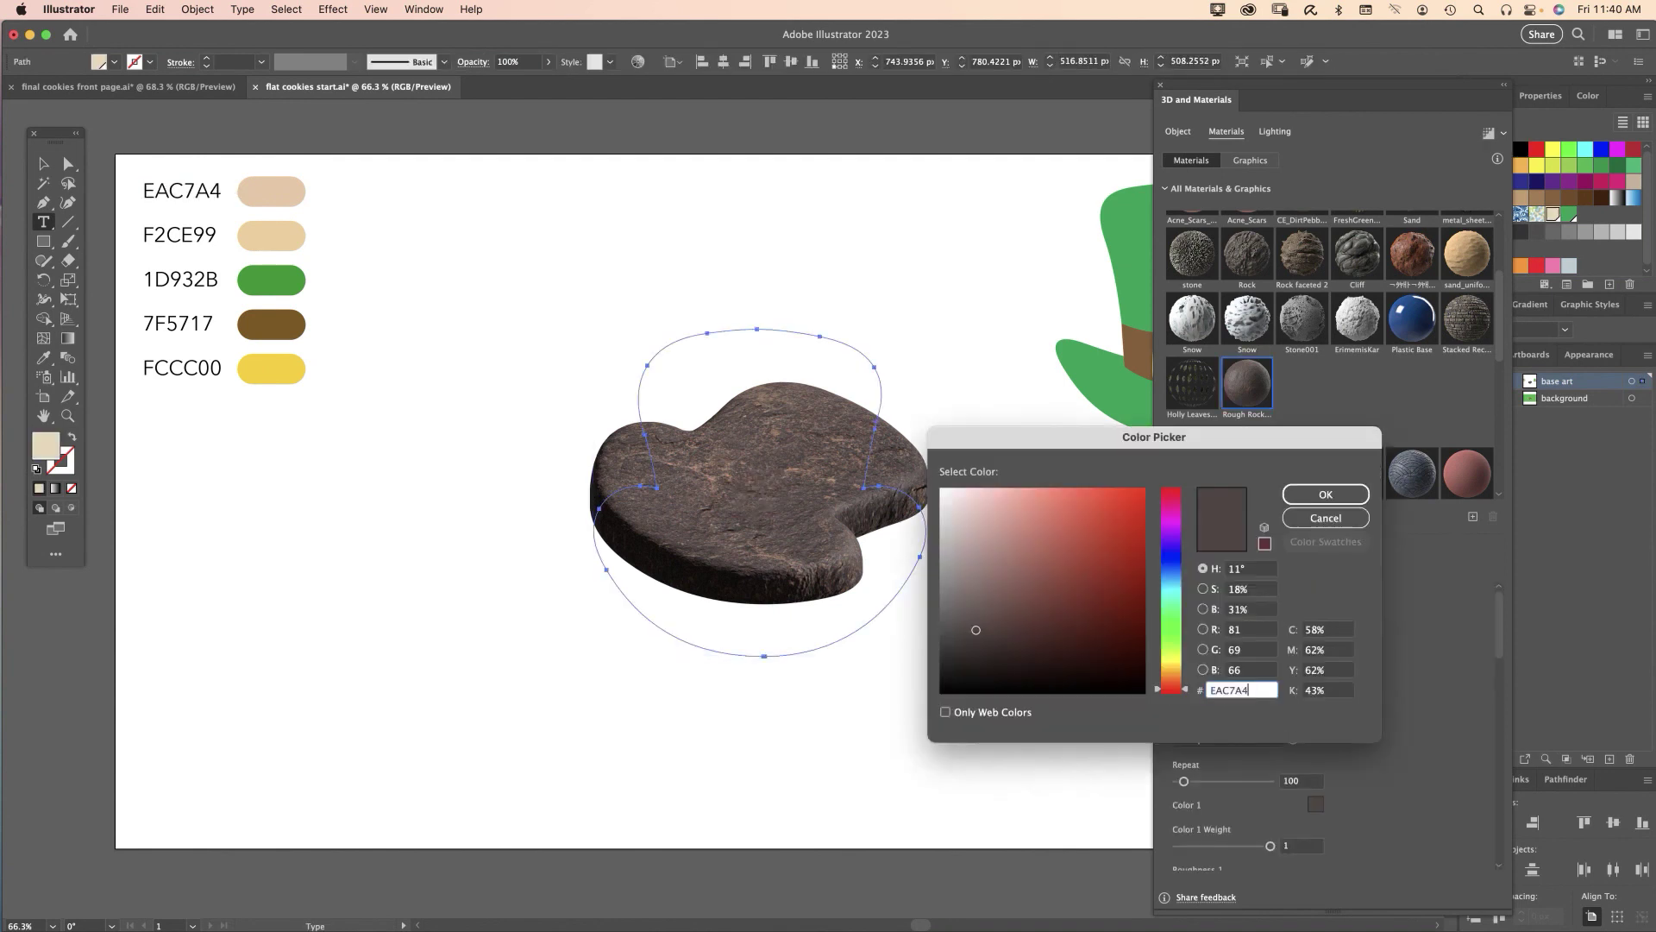
pyautogui.click(1325, 494)
pyautogui.press('Return')
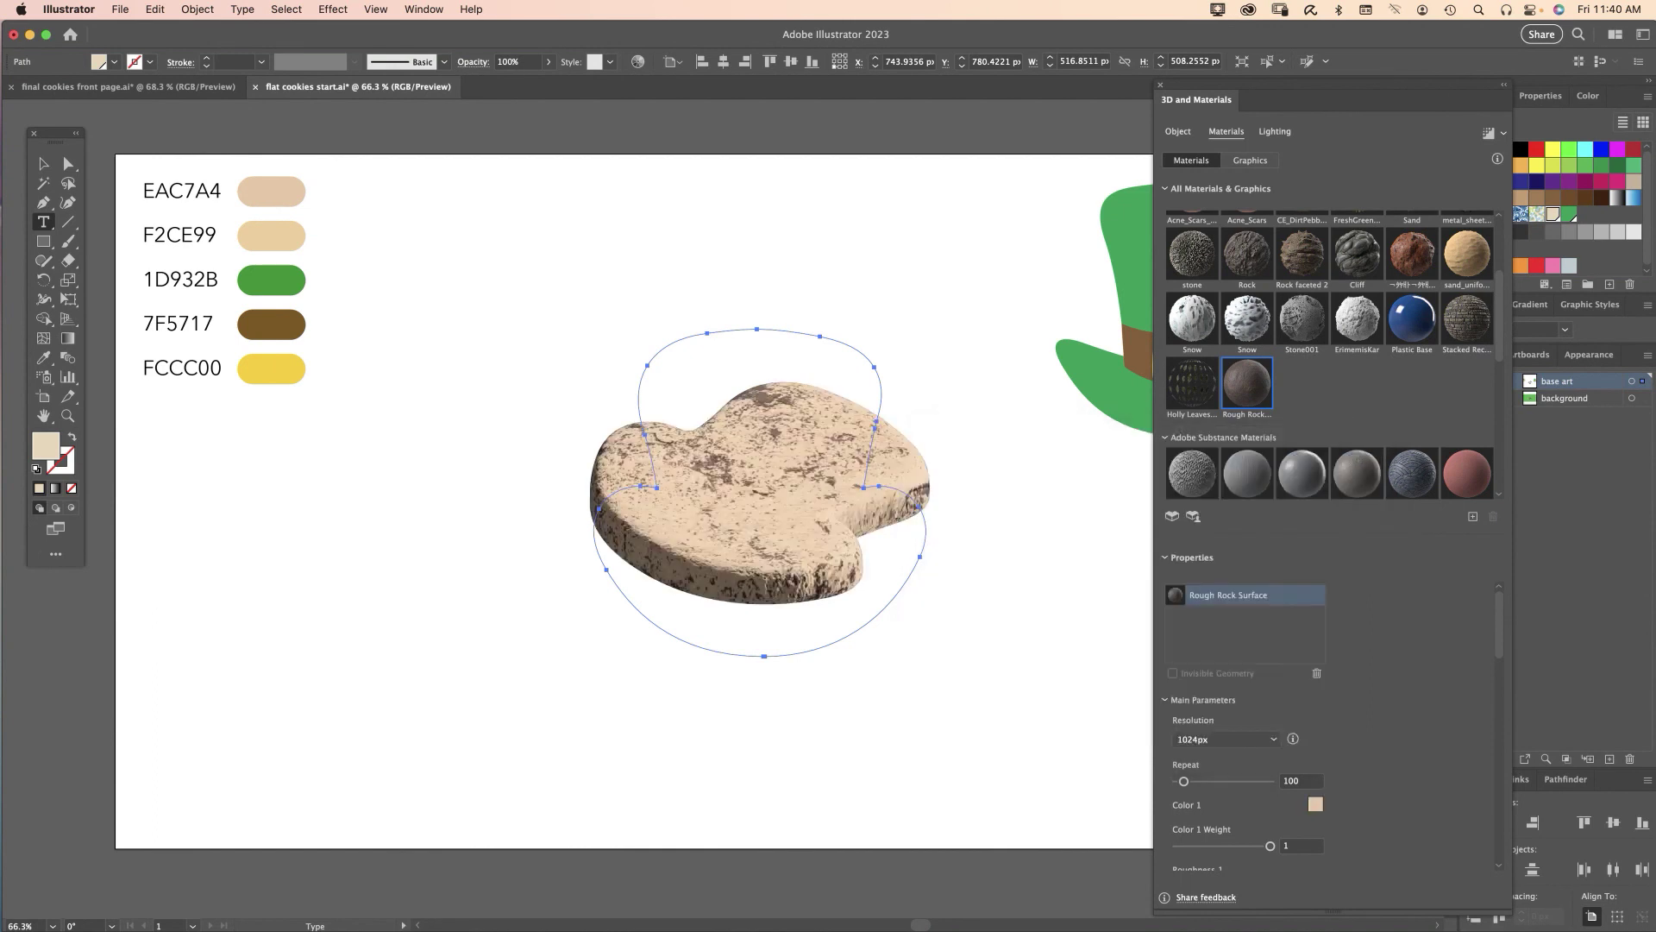
# Set the material's Color 2 to F2CE99 for a lighter beige
pyautogui.doubleClick(179, 235)
pyautogui.press('super+c')
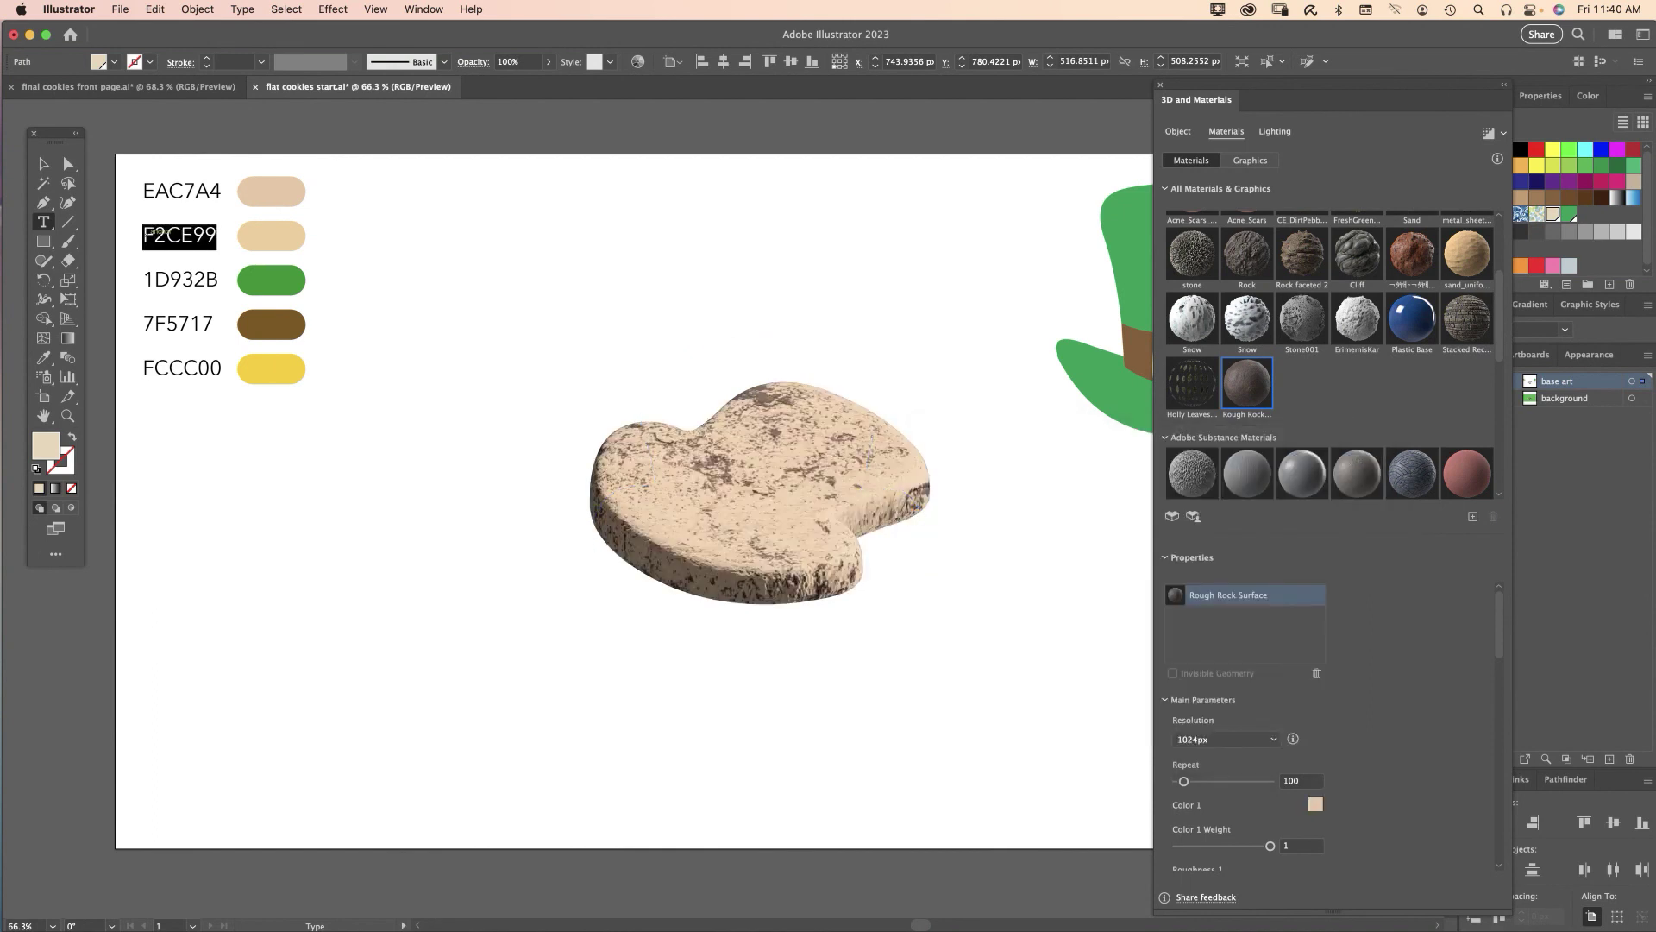
pyautogui.press('super+shift+a')
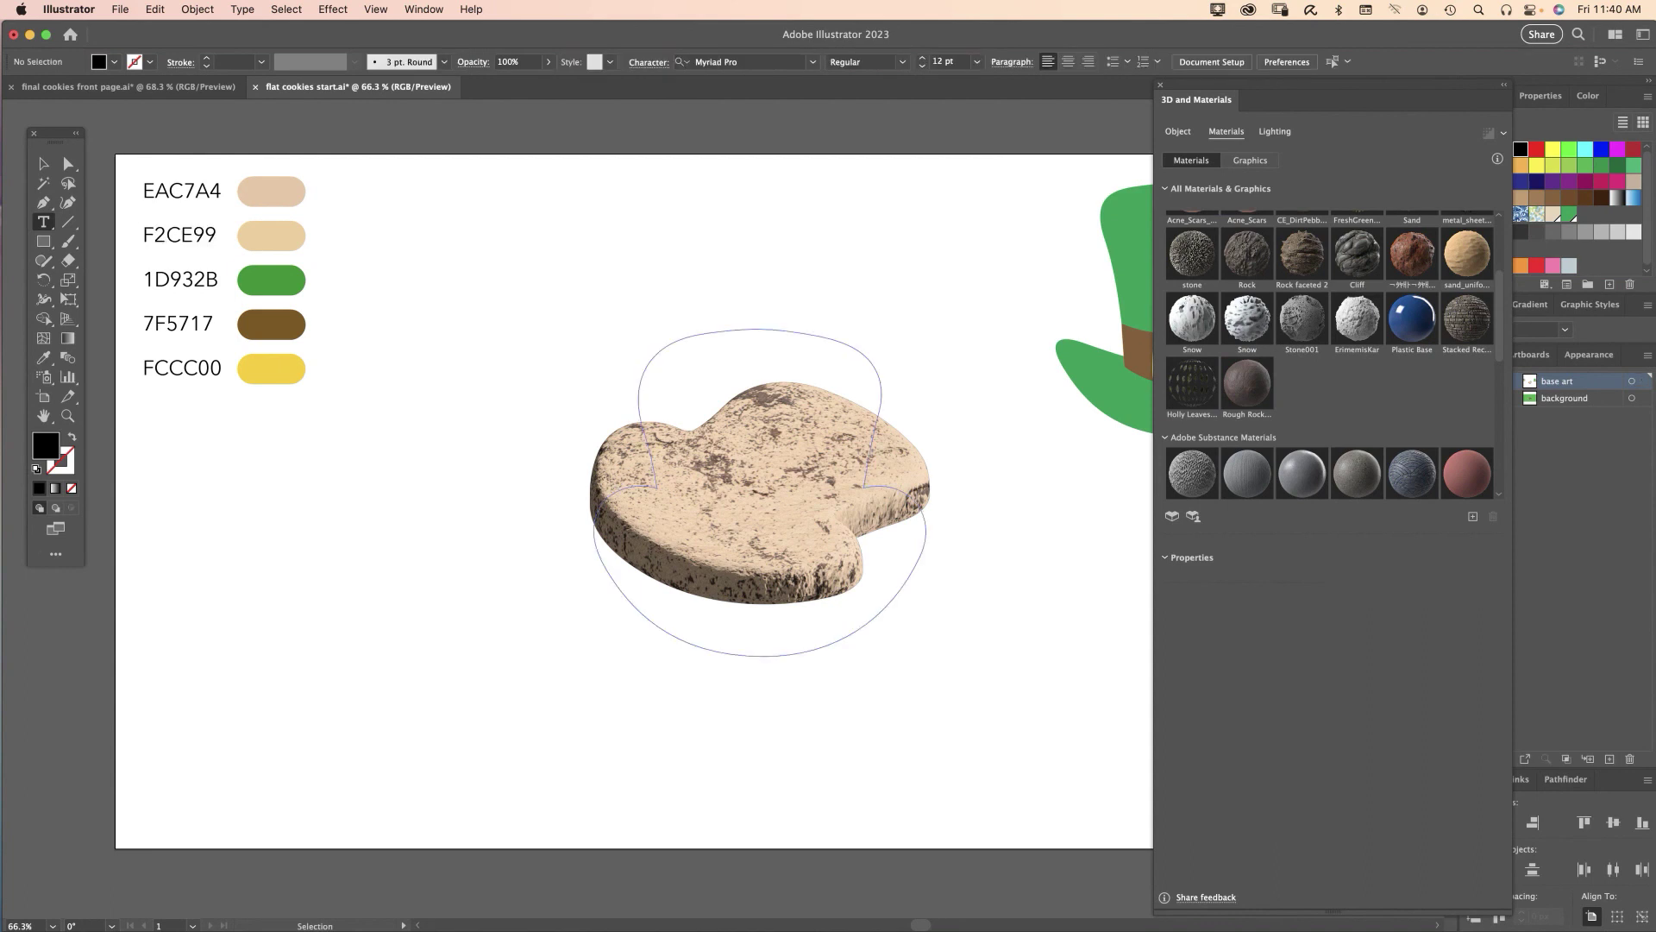
pyautogui.keyDown('super'); pyautogui.click(755, 492); pyautogui.keyUp('super')
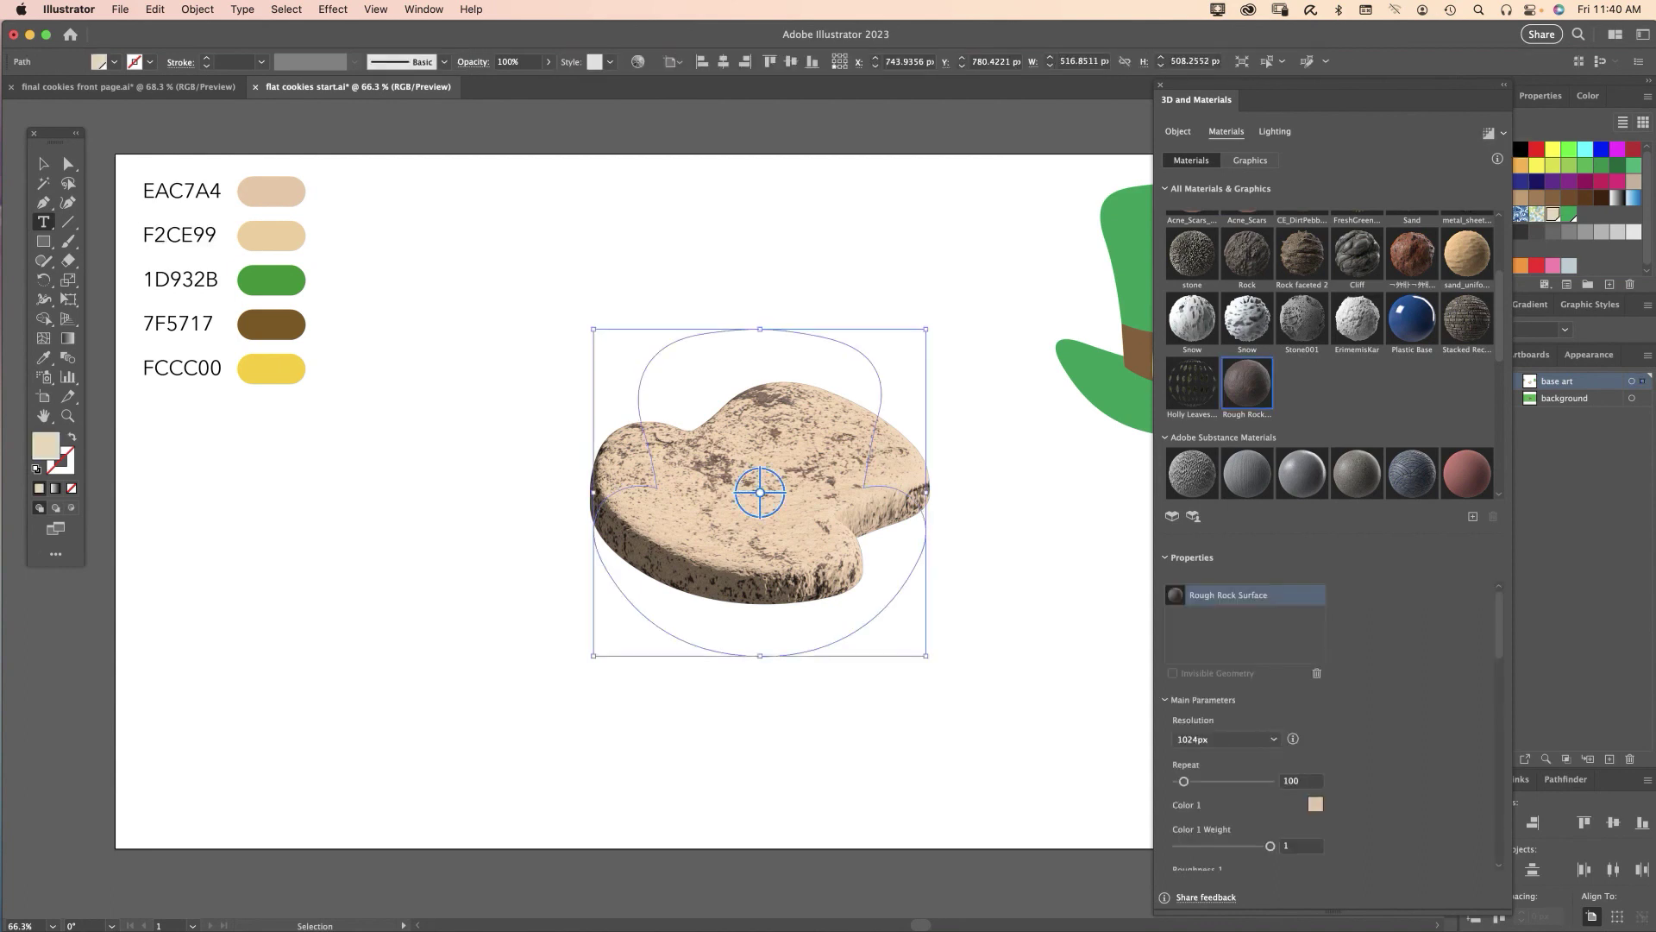
pyautogui.scroll(-5, 1332, 728)
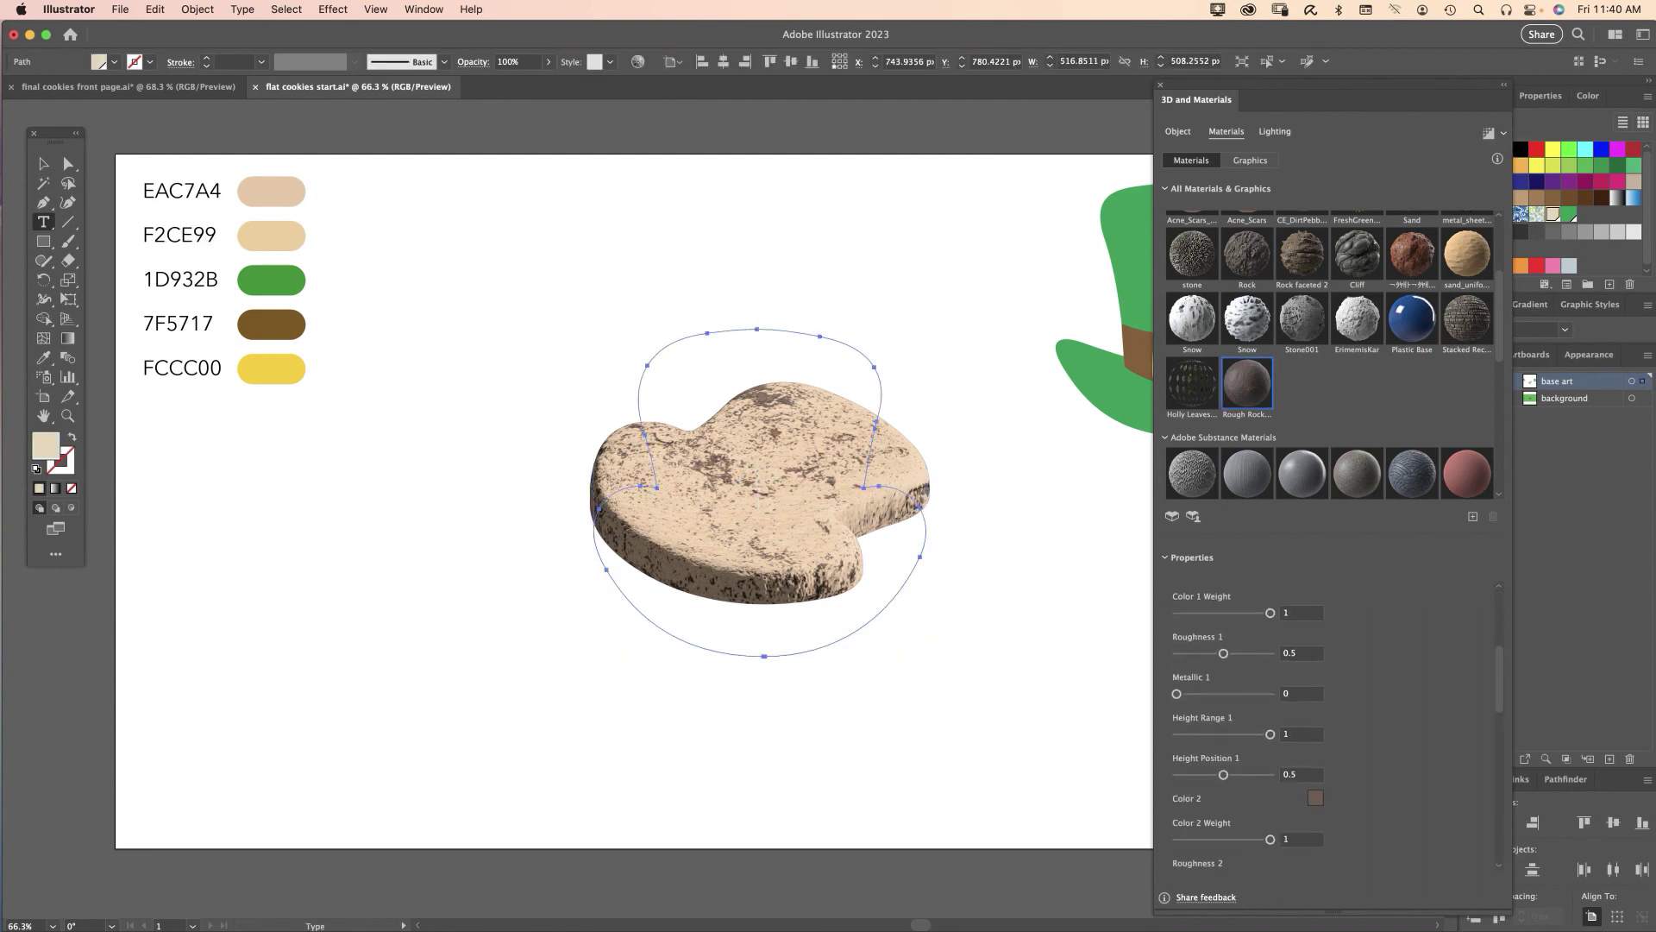
pyautogui.click(1316, 798)
pyautogui.press('super+v')
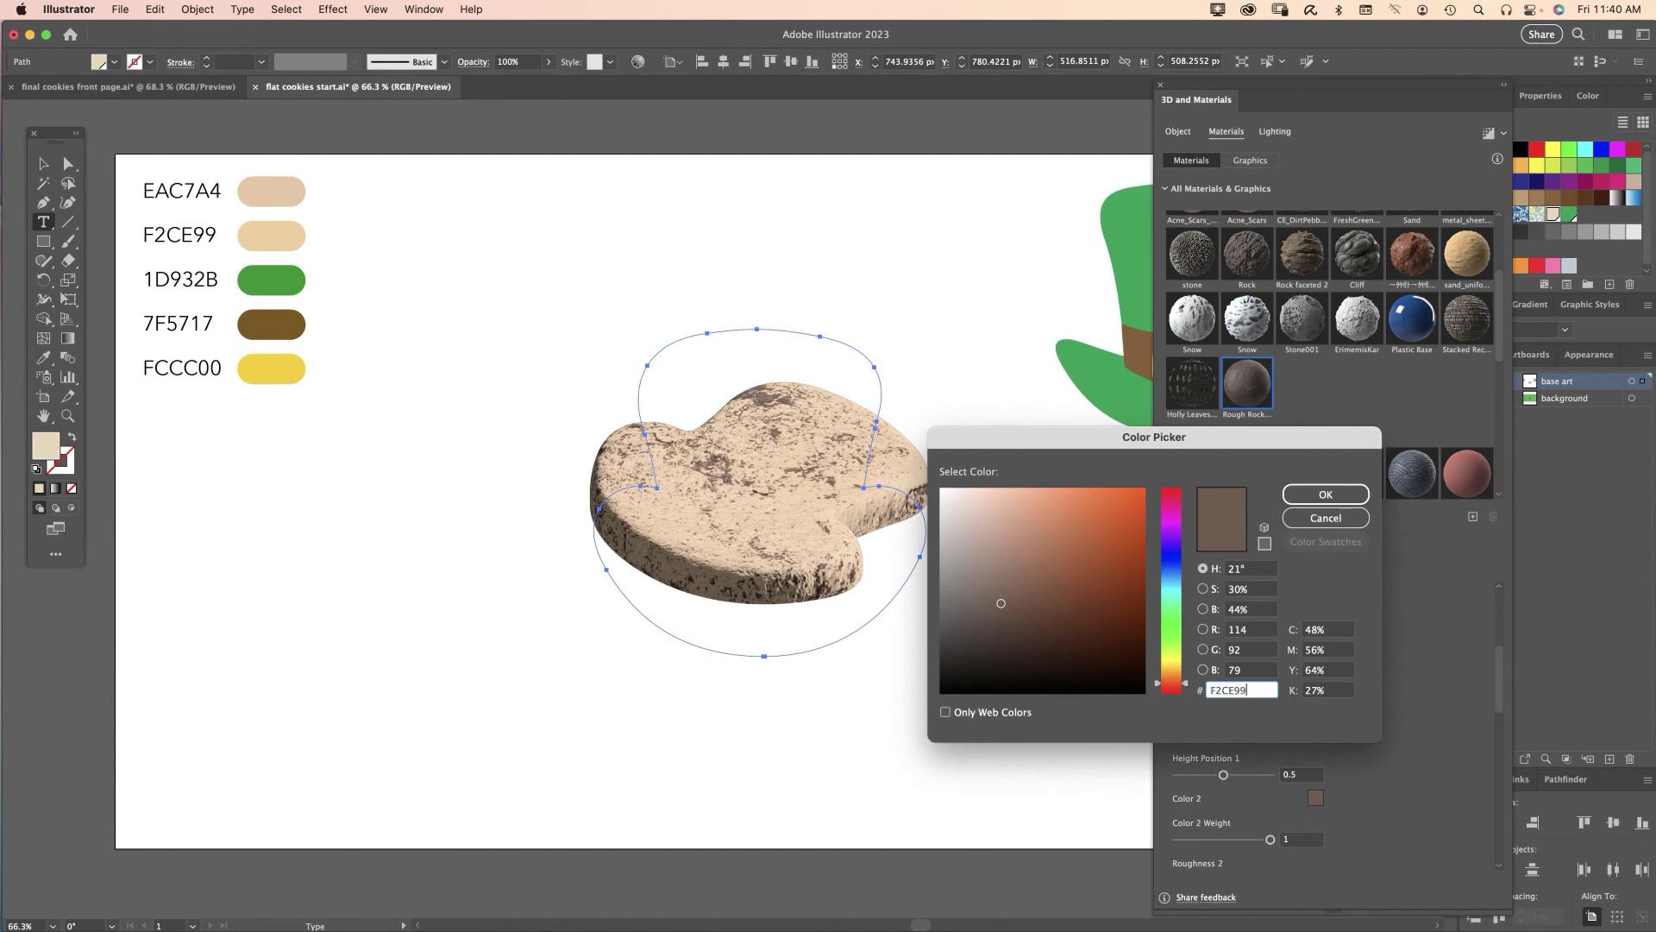
pyautogui.click(1326, 494)
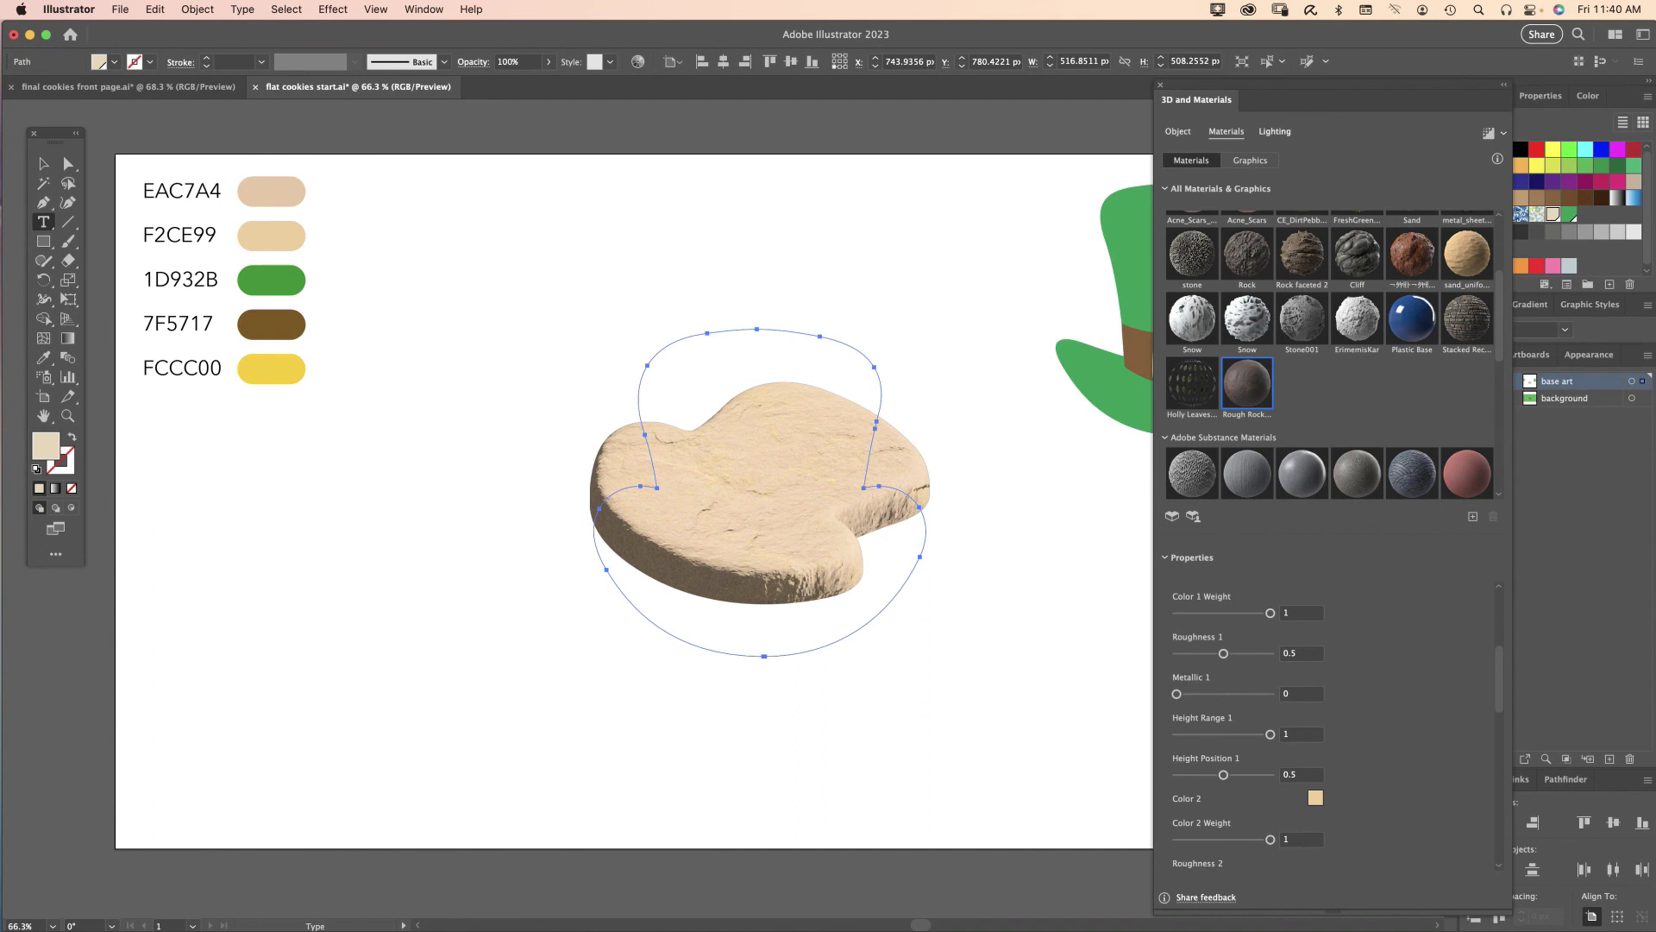
# Light the cookie at 100% intensity, -100° rotation, 53° height, 78% softness, ambient light off
pyautogui.click(1274, 131)
pyautogui.click(1209, 541)
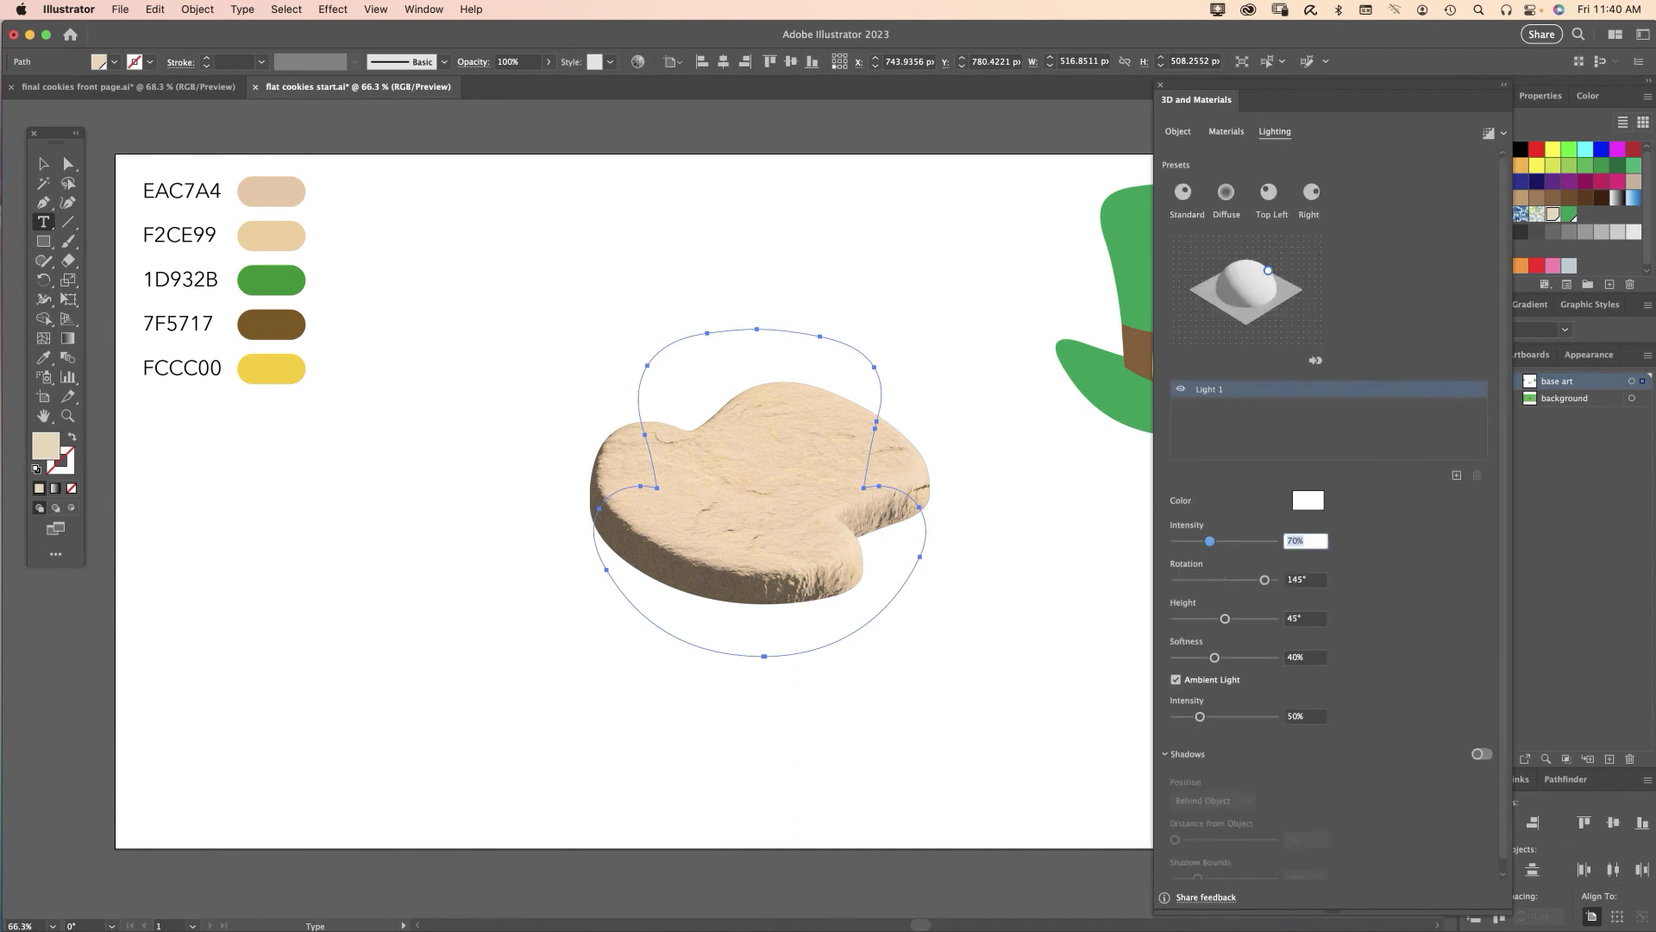
pyautogui.write('100')
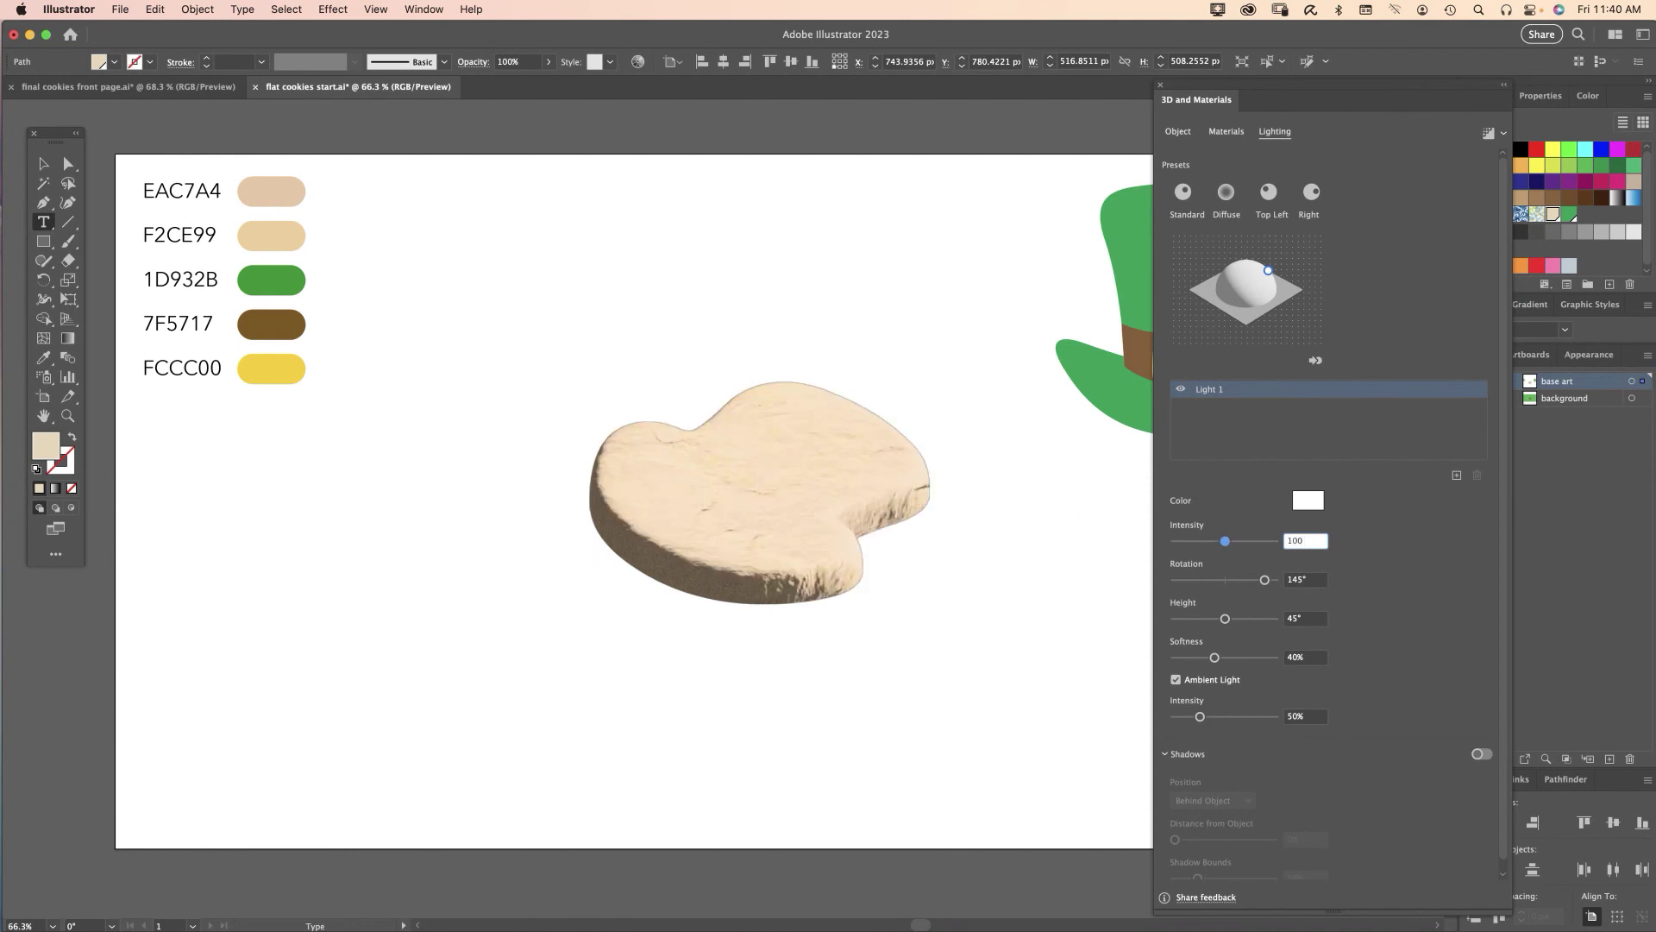
pyautogui.press('Tab')
pyautogui.write('-100')
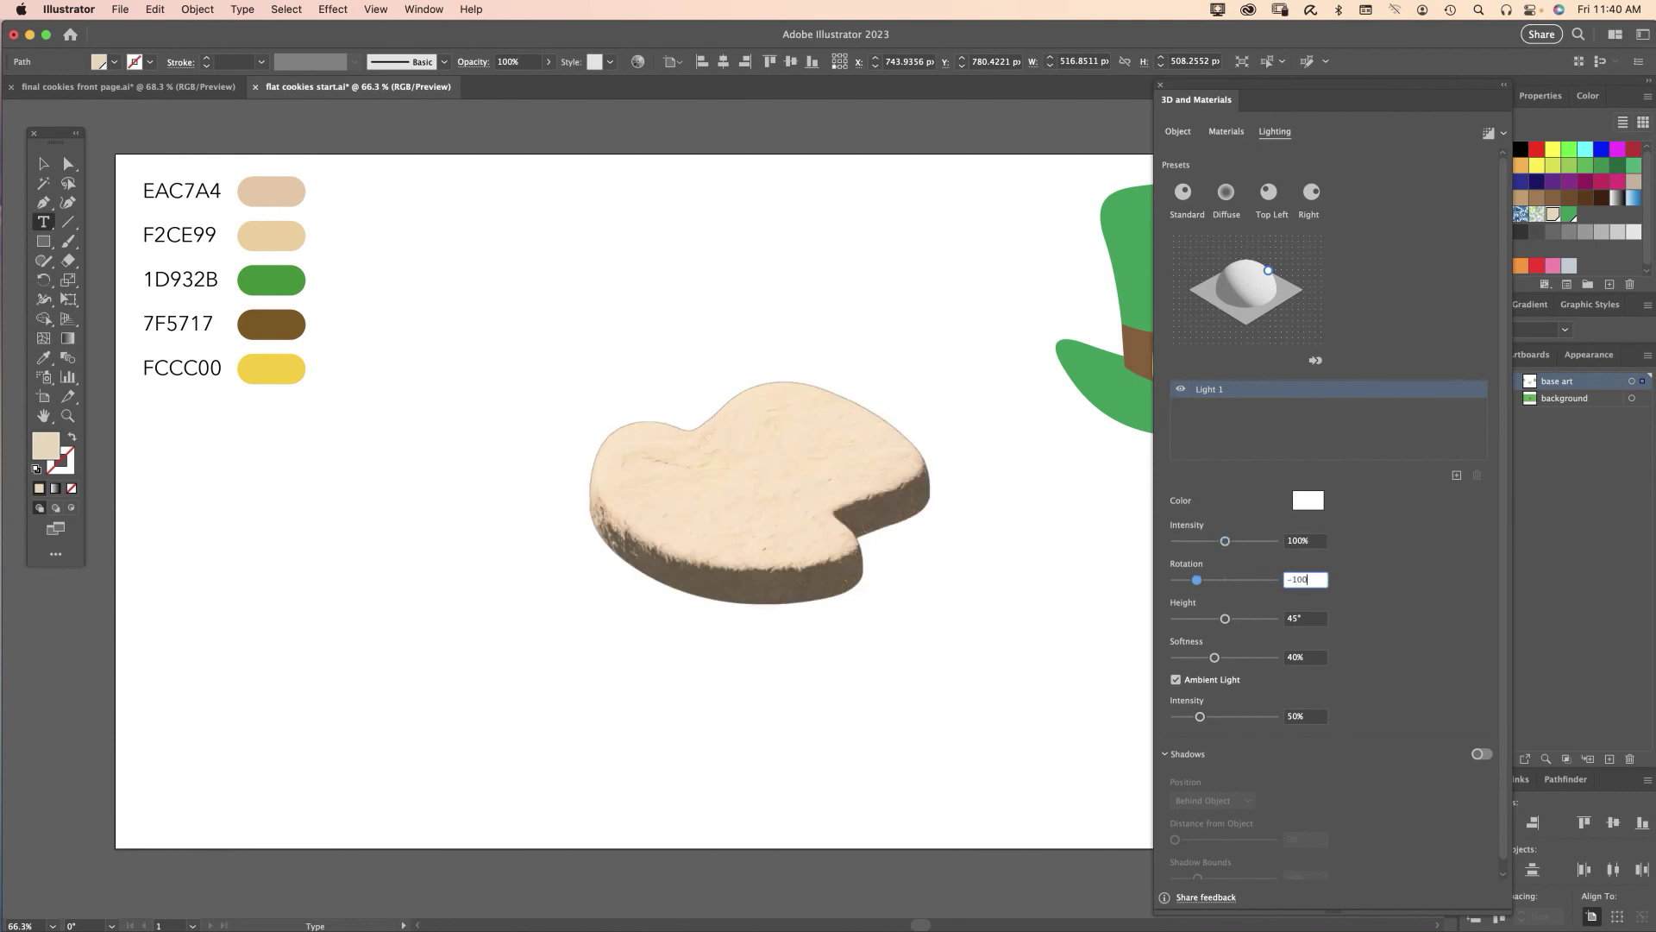
pyautogui.press('Tab')
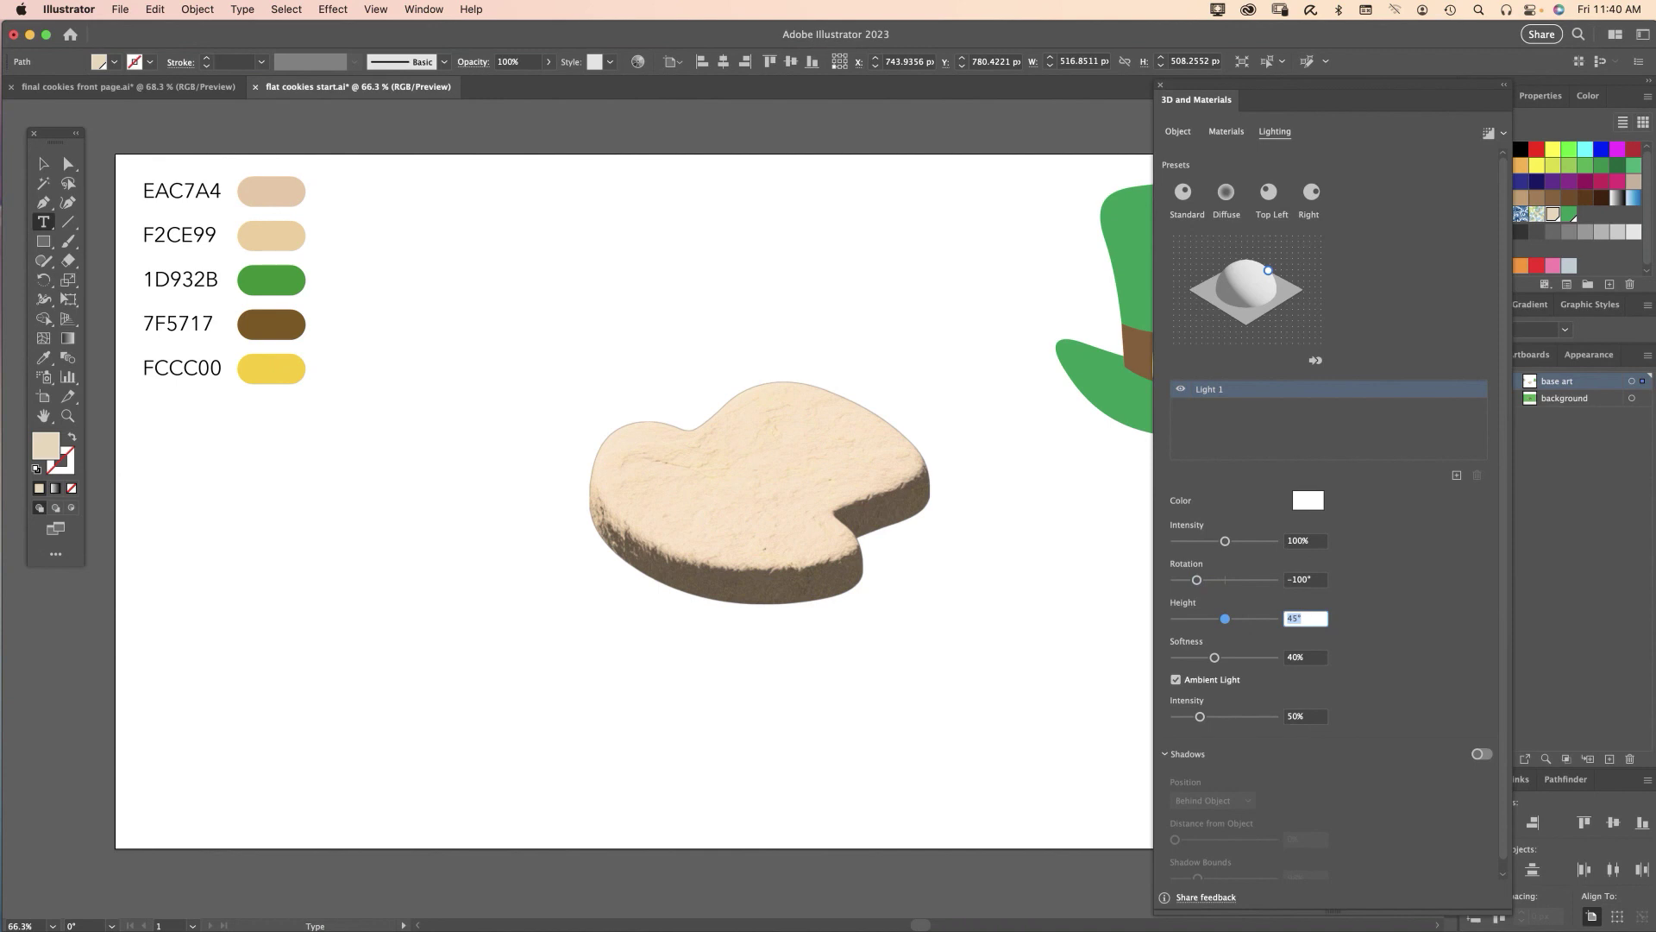
pyautogui.write('53')
pyautogui.press('Tab')
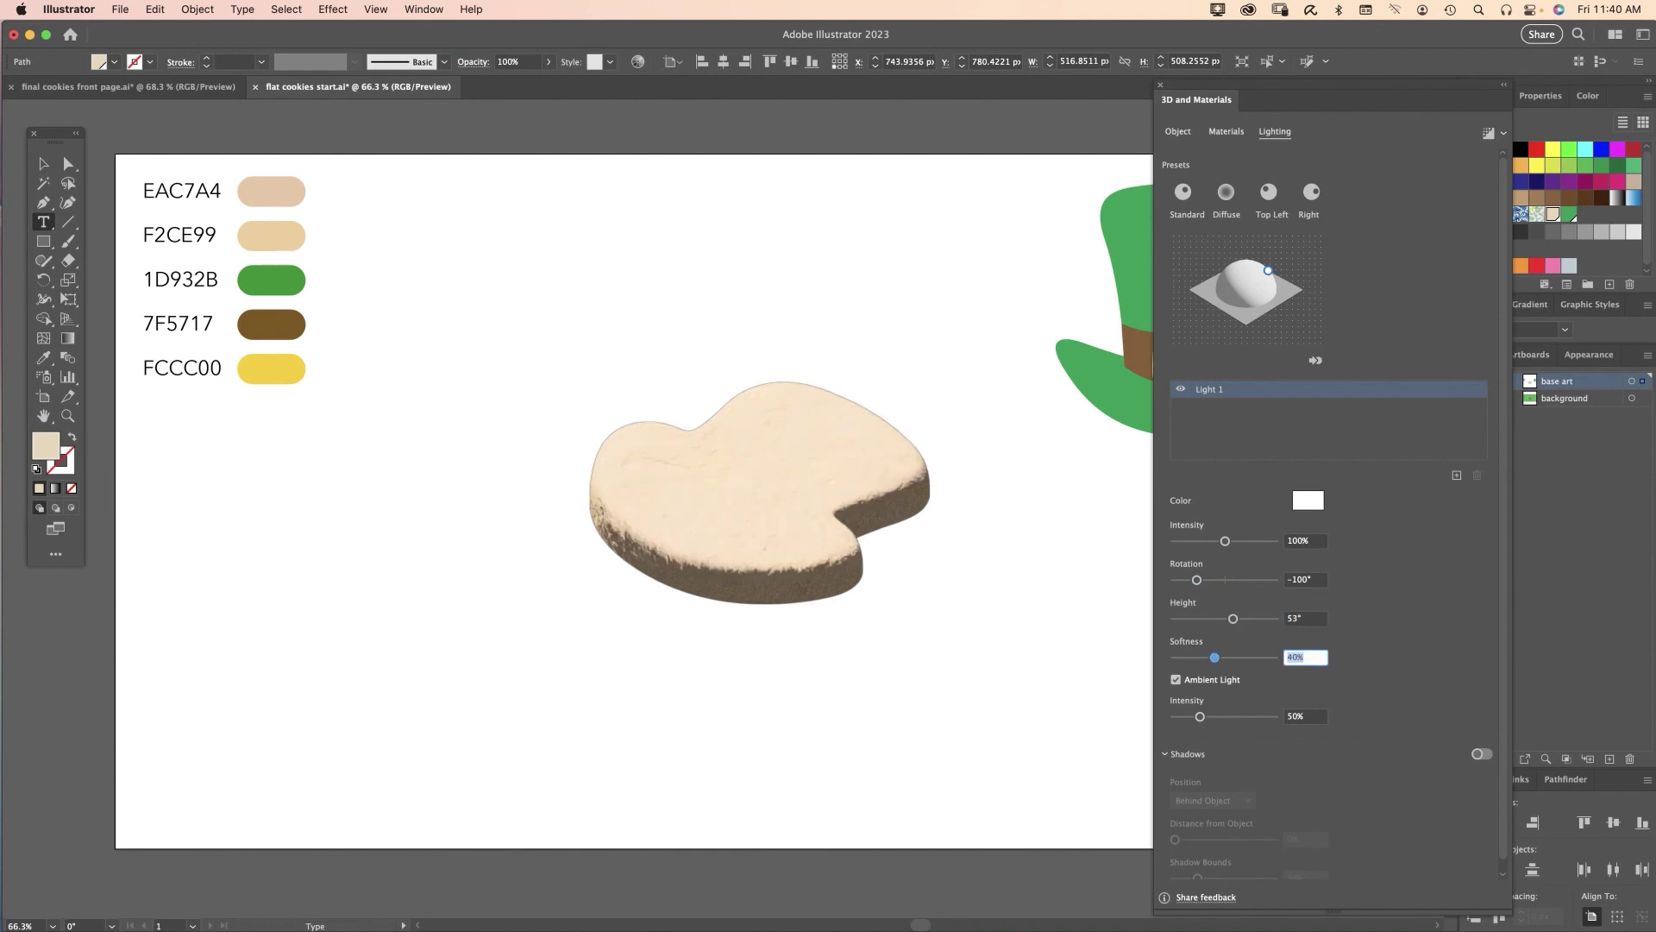
pyautogui.write('78')
pyautogui.press('Tab')
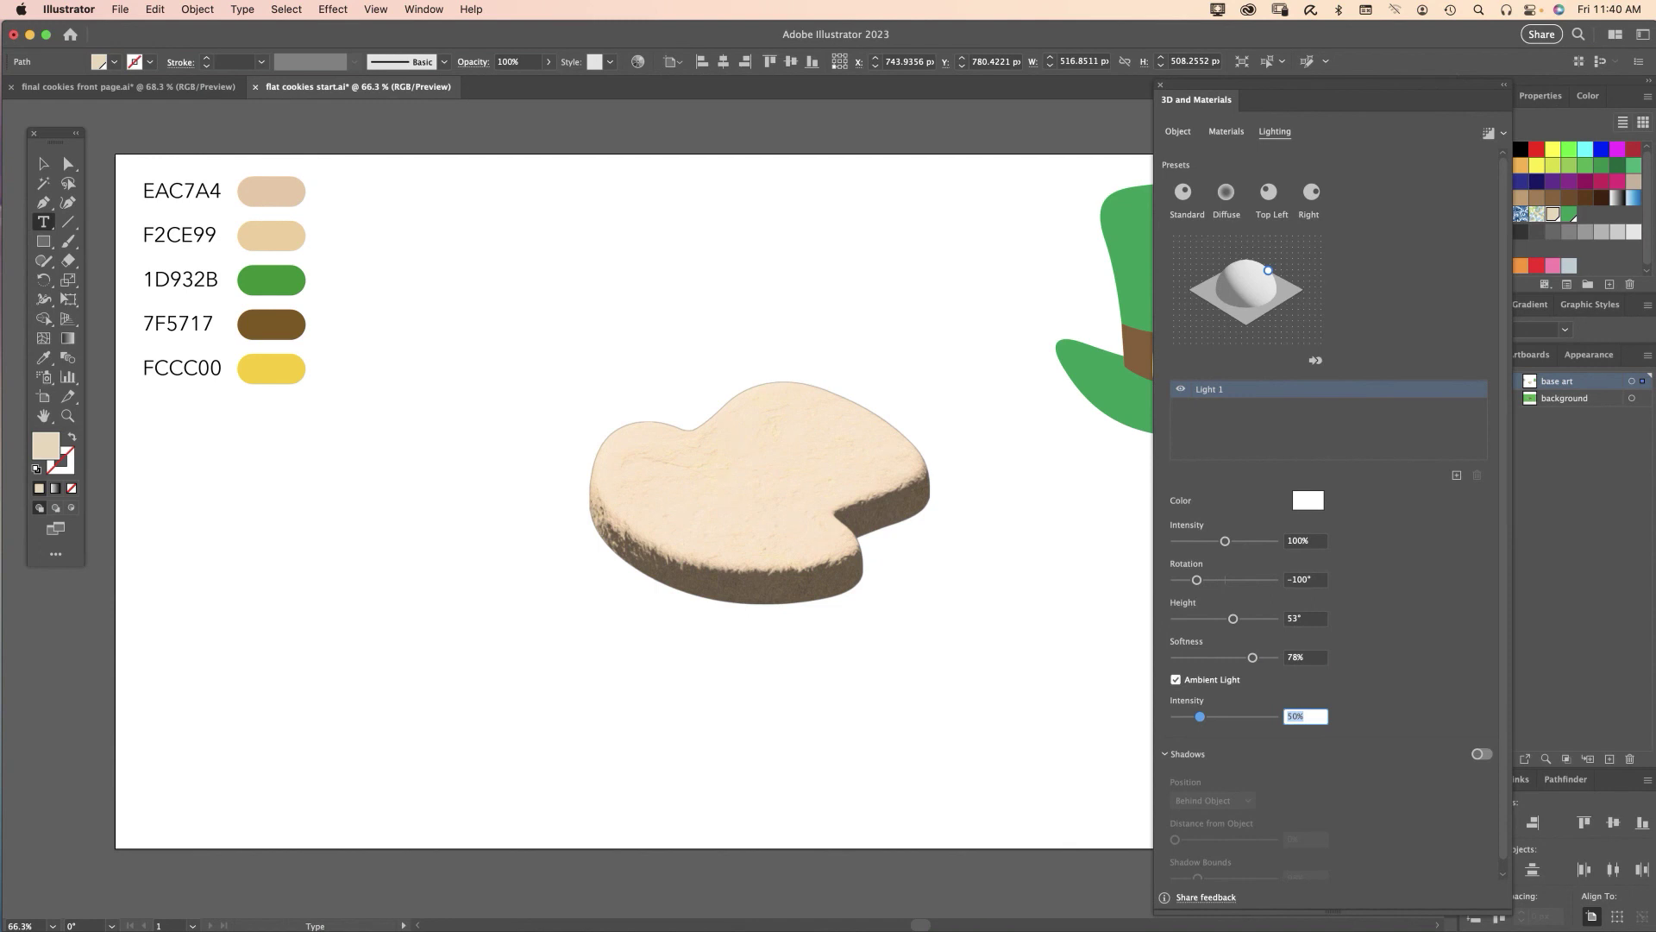
pyautogui.click(1176, 679)
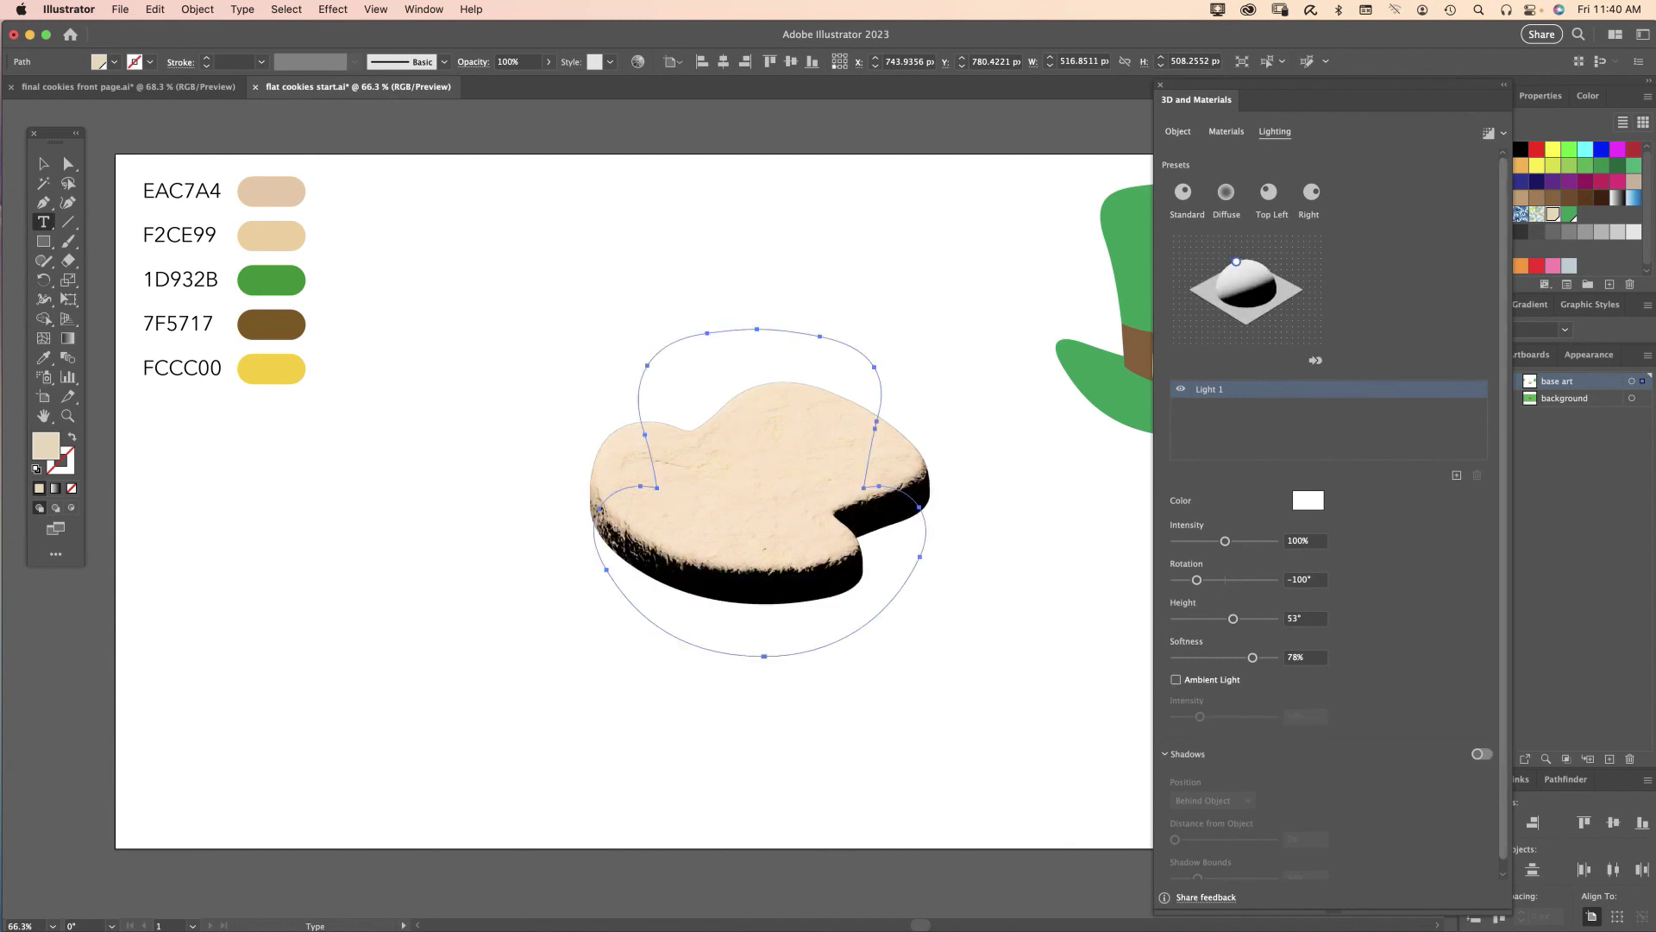
# Turn on the cookie's shadow at 400% bounds and move the cookie down-left
pyautogui.scroll(-1, 1333, 518)
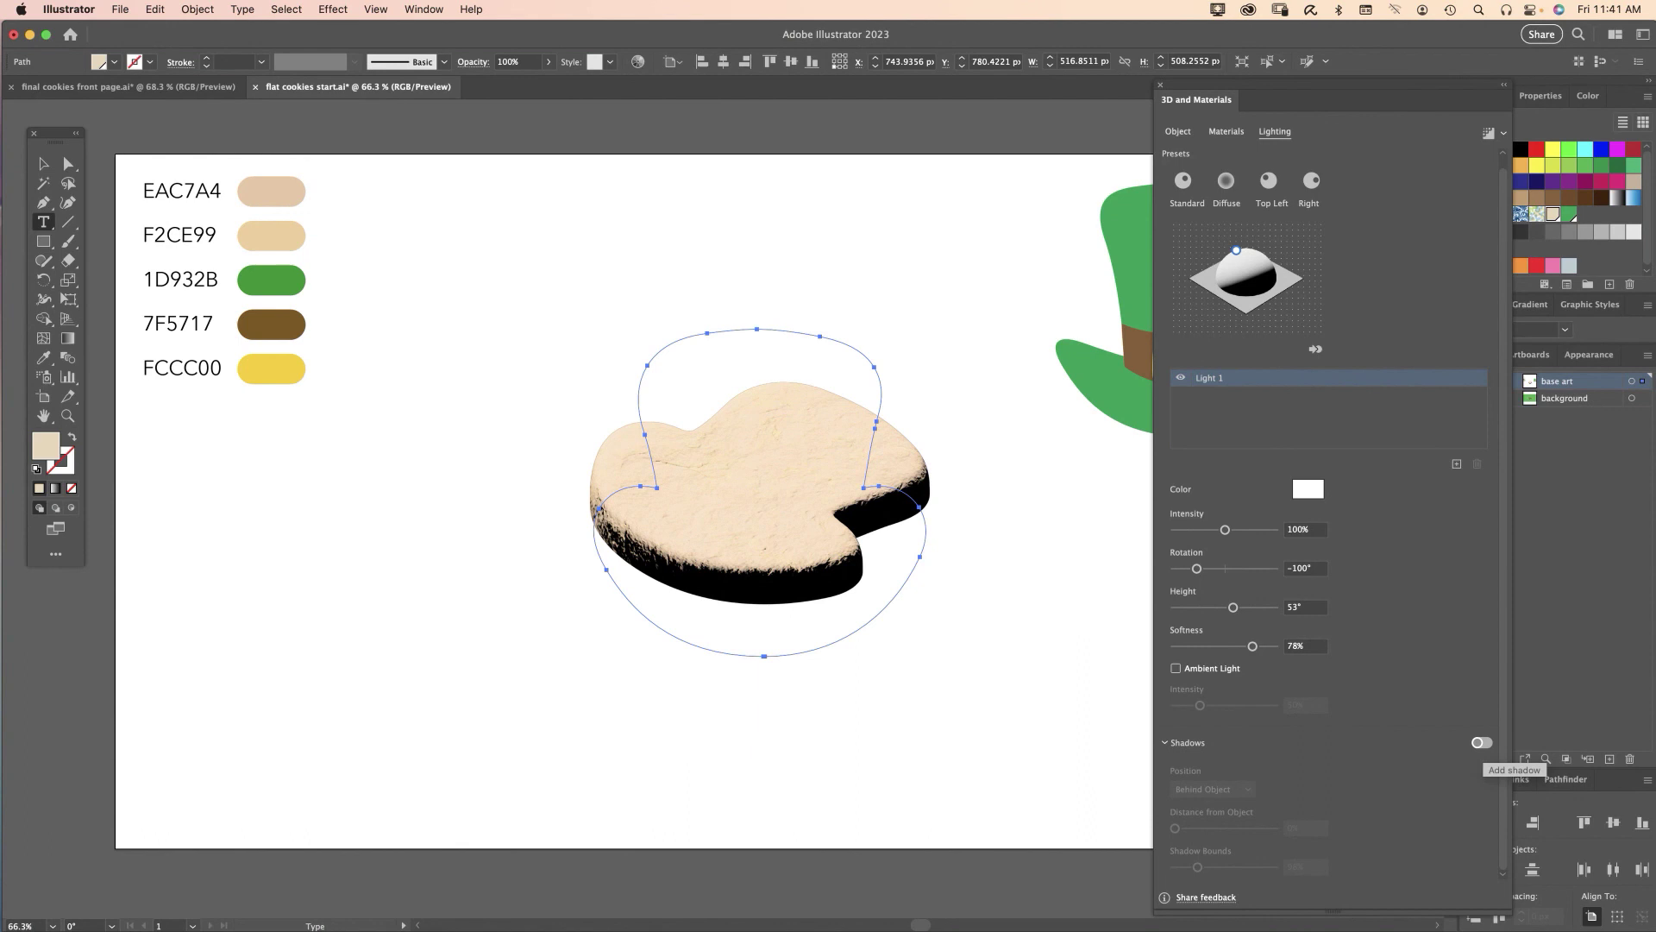
pyautogui.click(1481, 742)
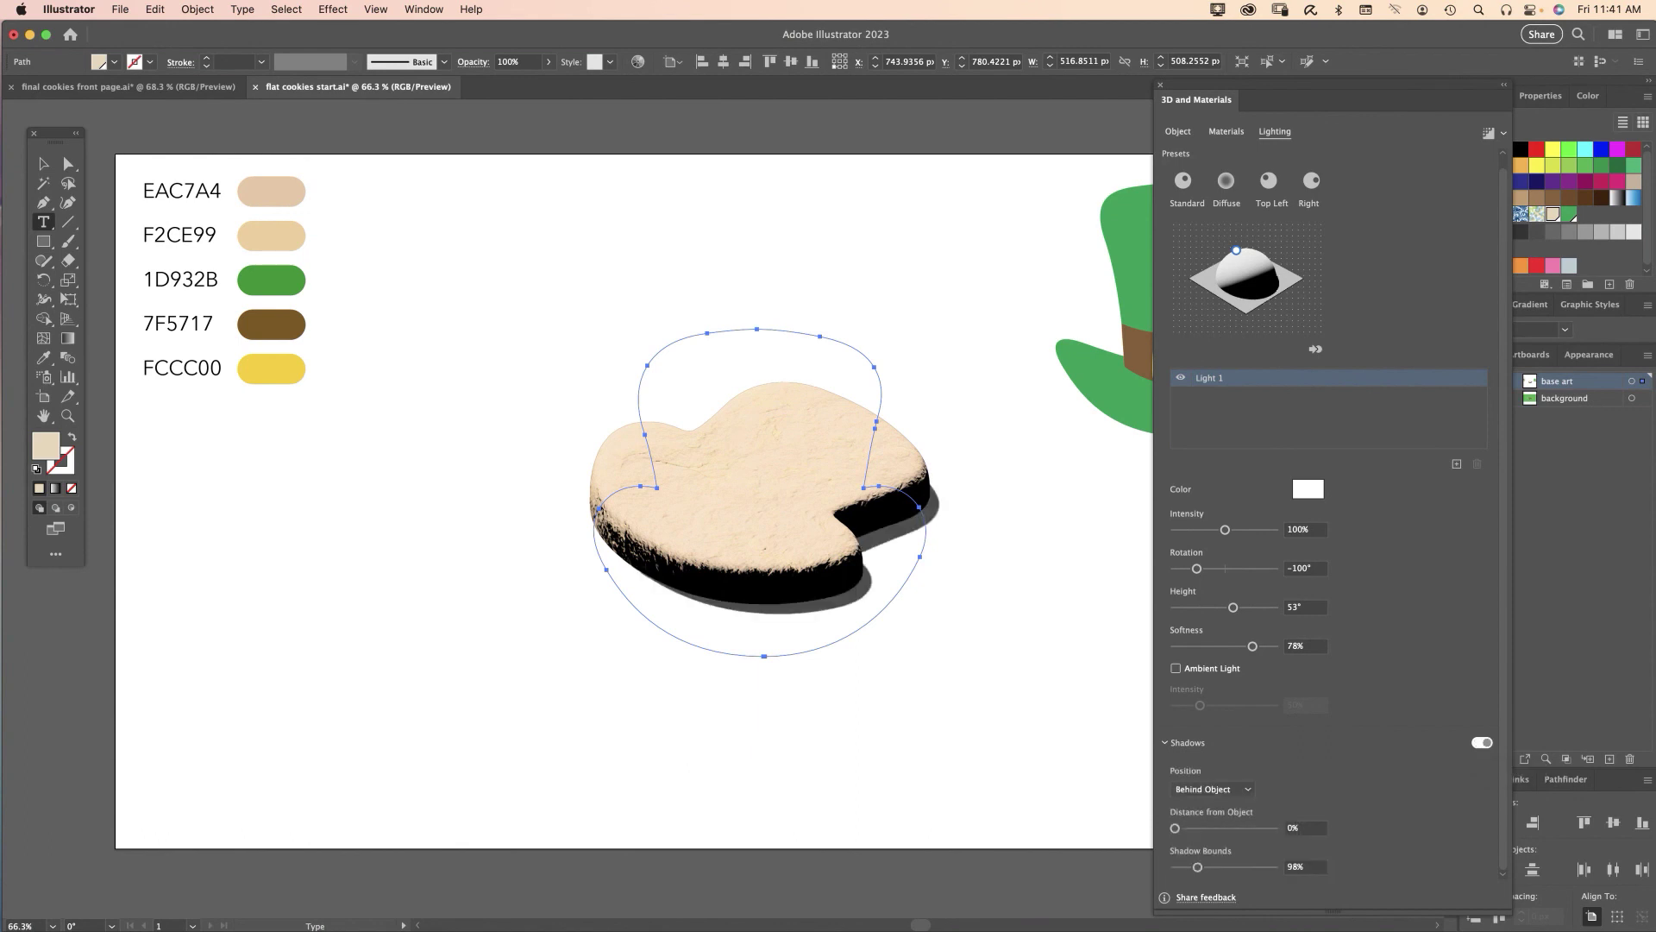
pyautogui.moveTo(1197, 867); pyautogui.dragTo(1275, 867)
pyautogui.press('v')
pyautogui.moveTo(760, 493); pyautogui.dragTo(320, 605)
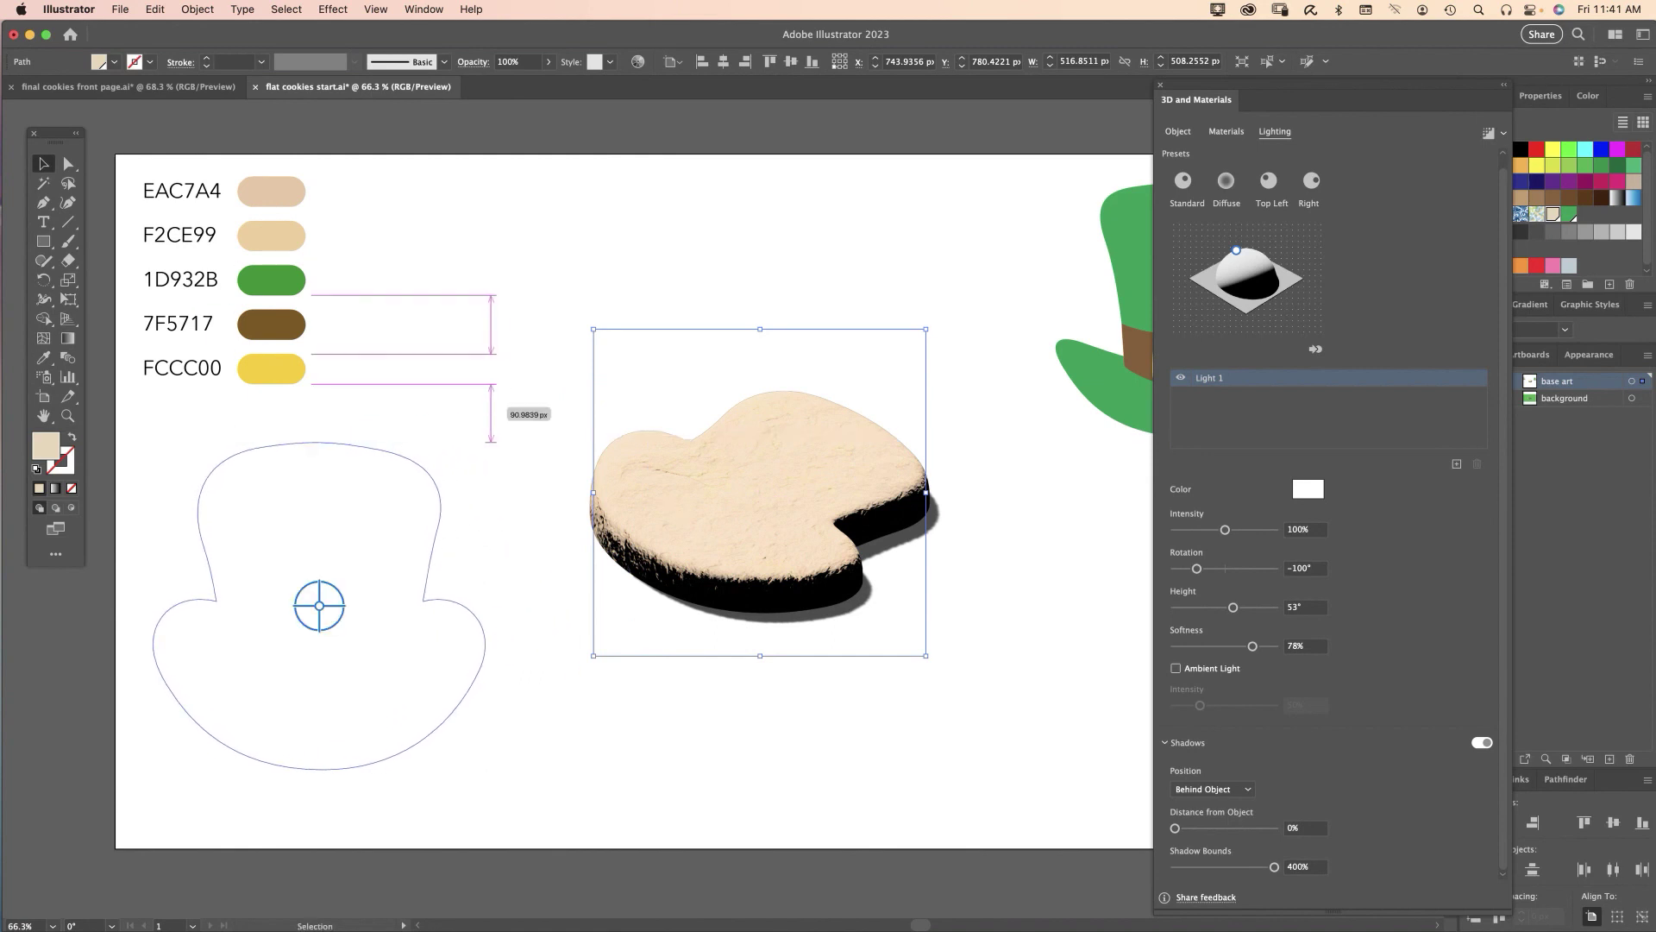
# Center the green hat and inflate it at 40% volume with the Isometric Top preset
pyautogui.moveTo(1117, 362); pyautogui.dragTo(703, 496)
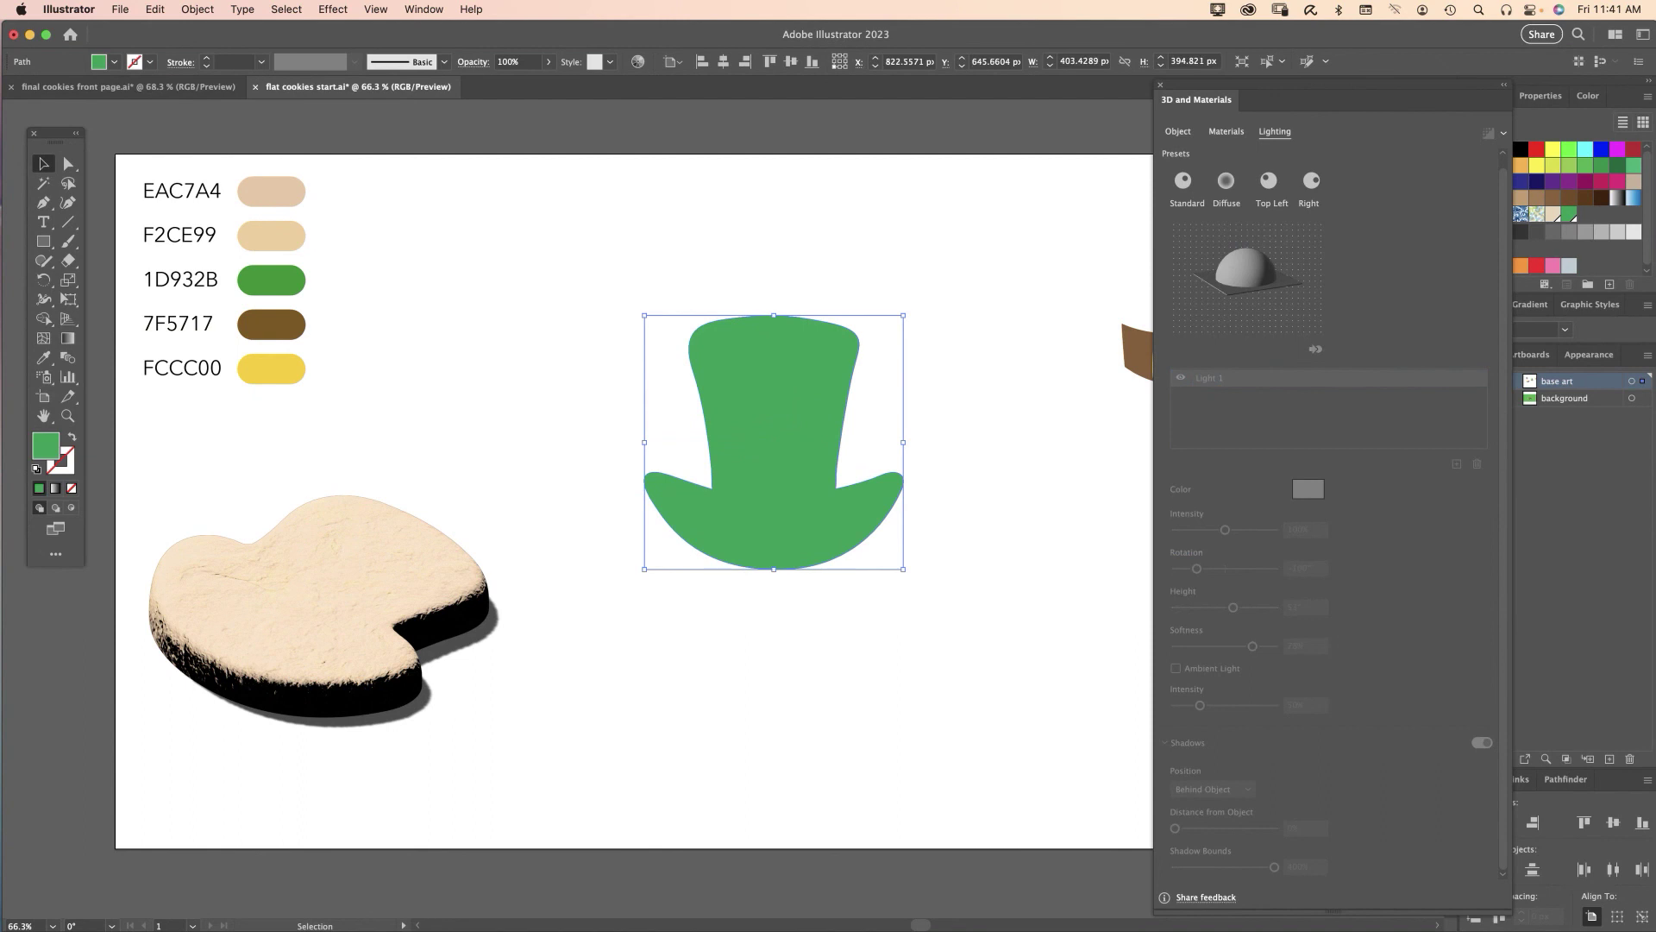
pyautogui.click(1178, 131)
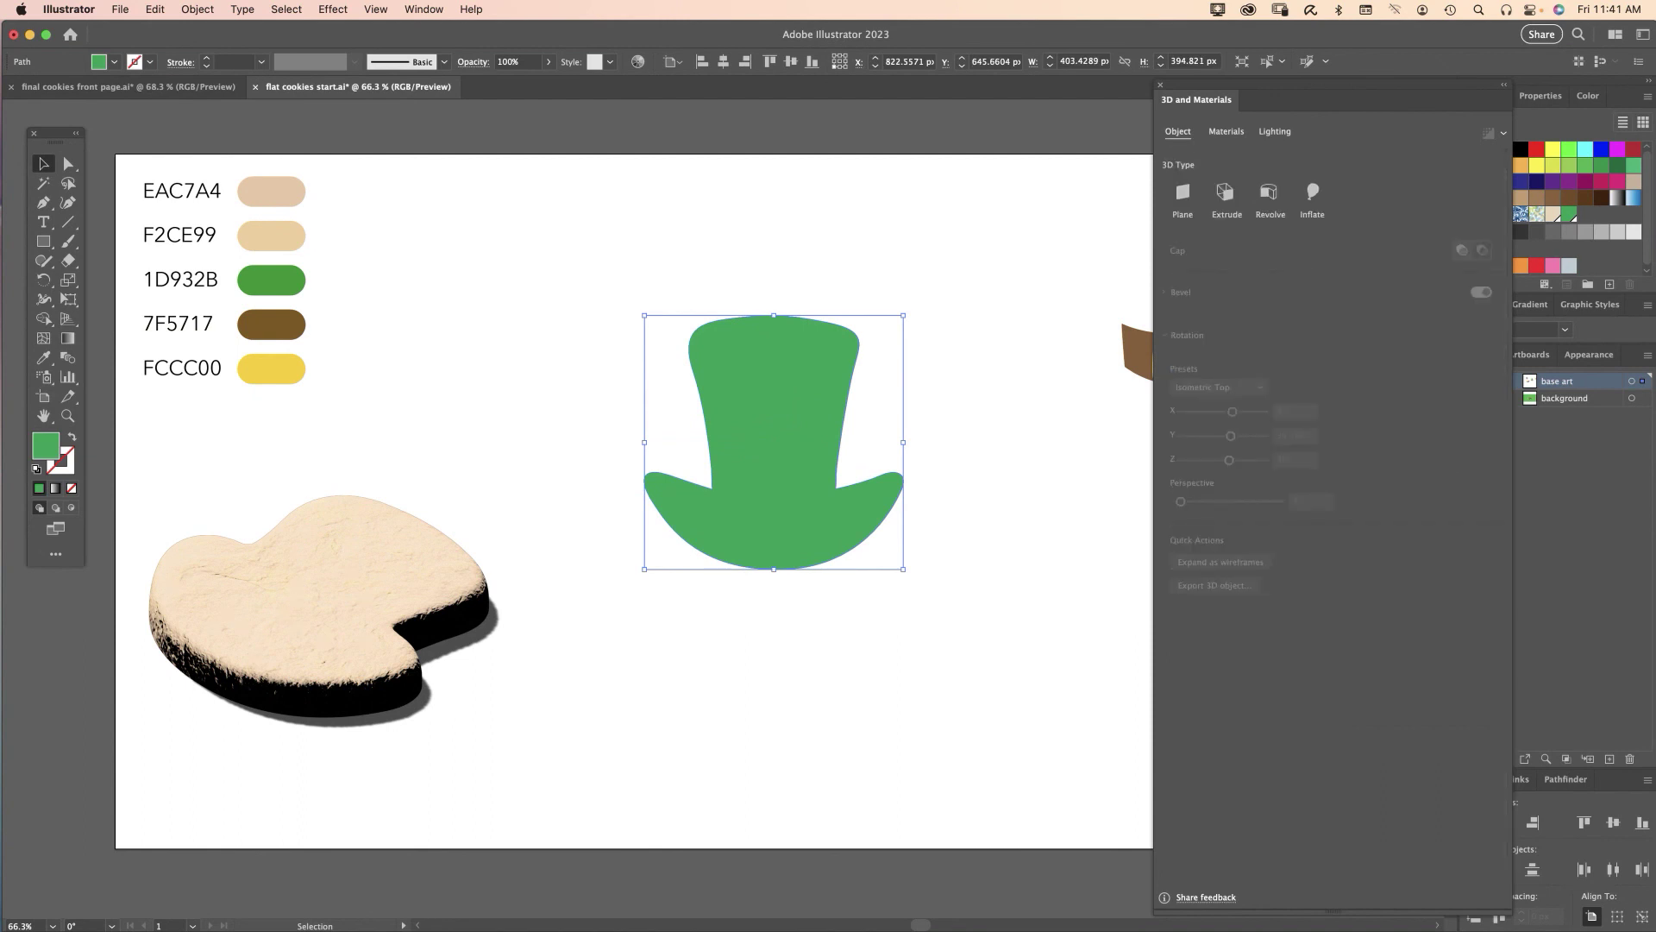
pyautogui.click(1312, 191)
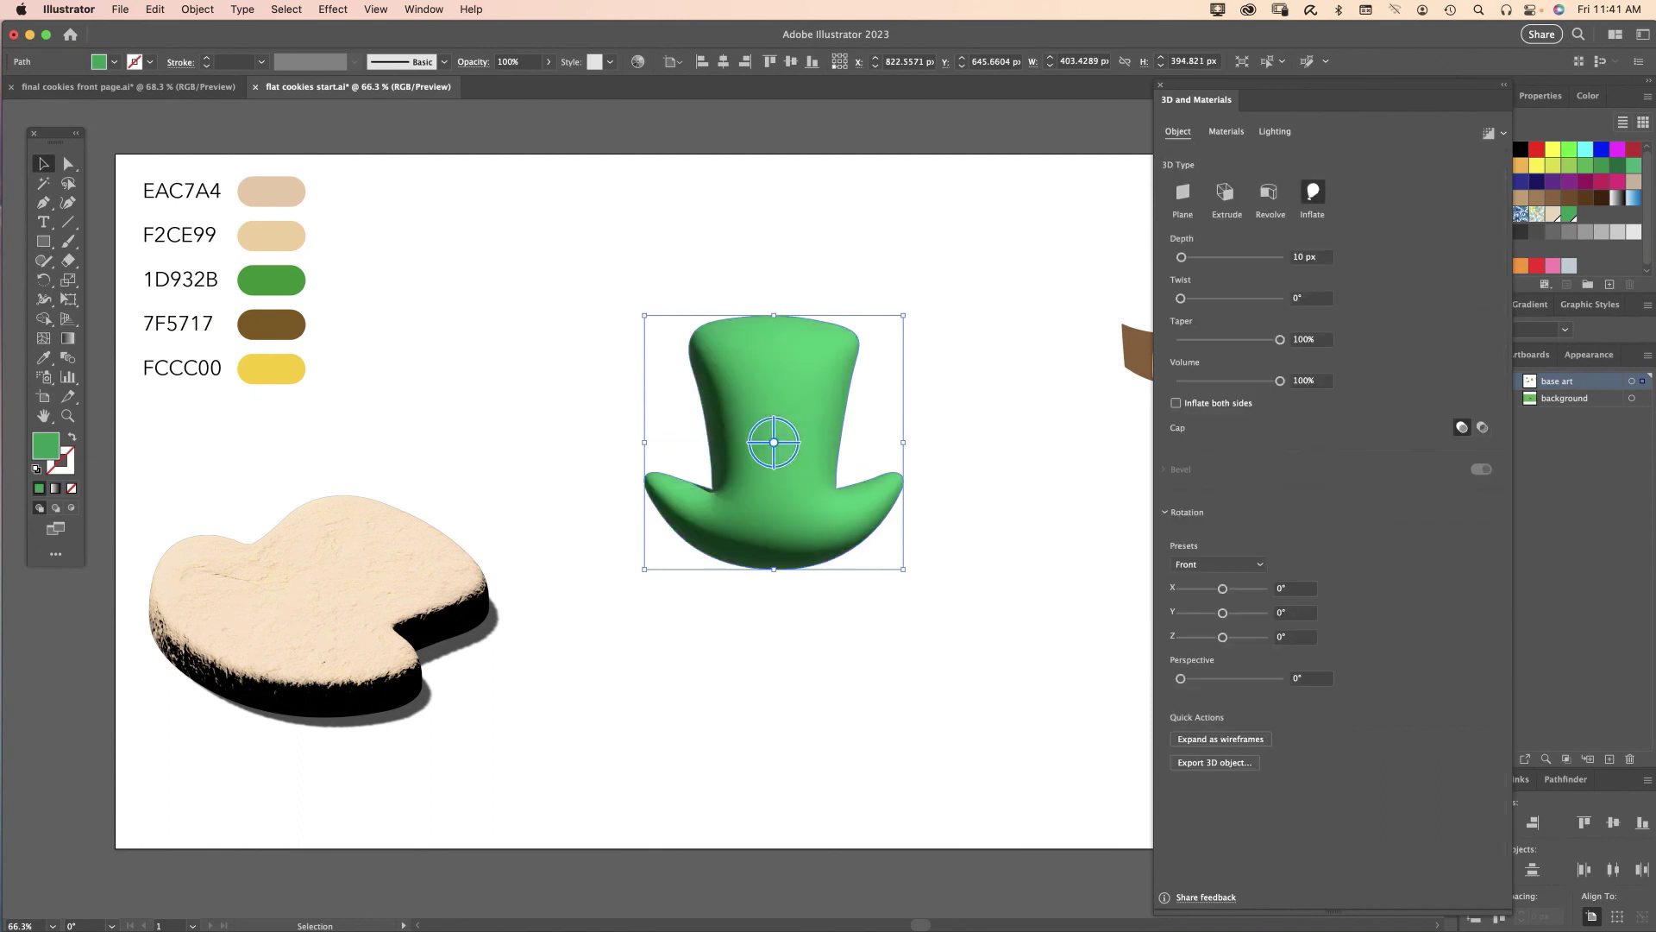
pyautogui.click(1280, 381)
pyautogui.write('40')
pyautogui.press('Tab')
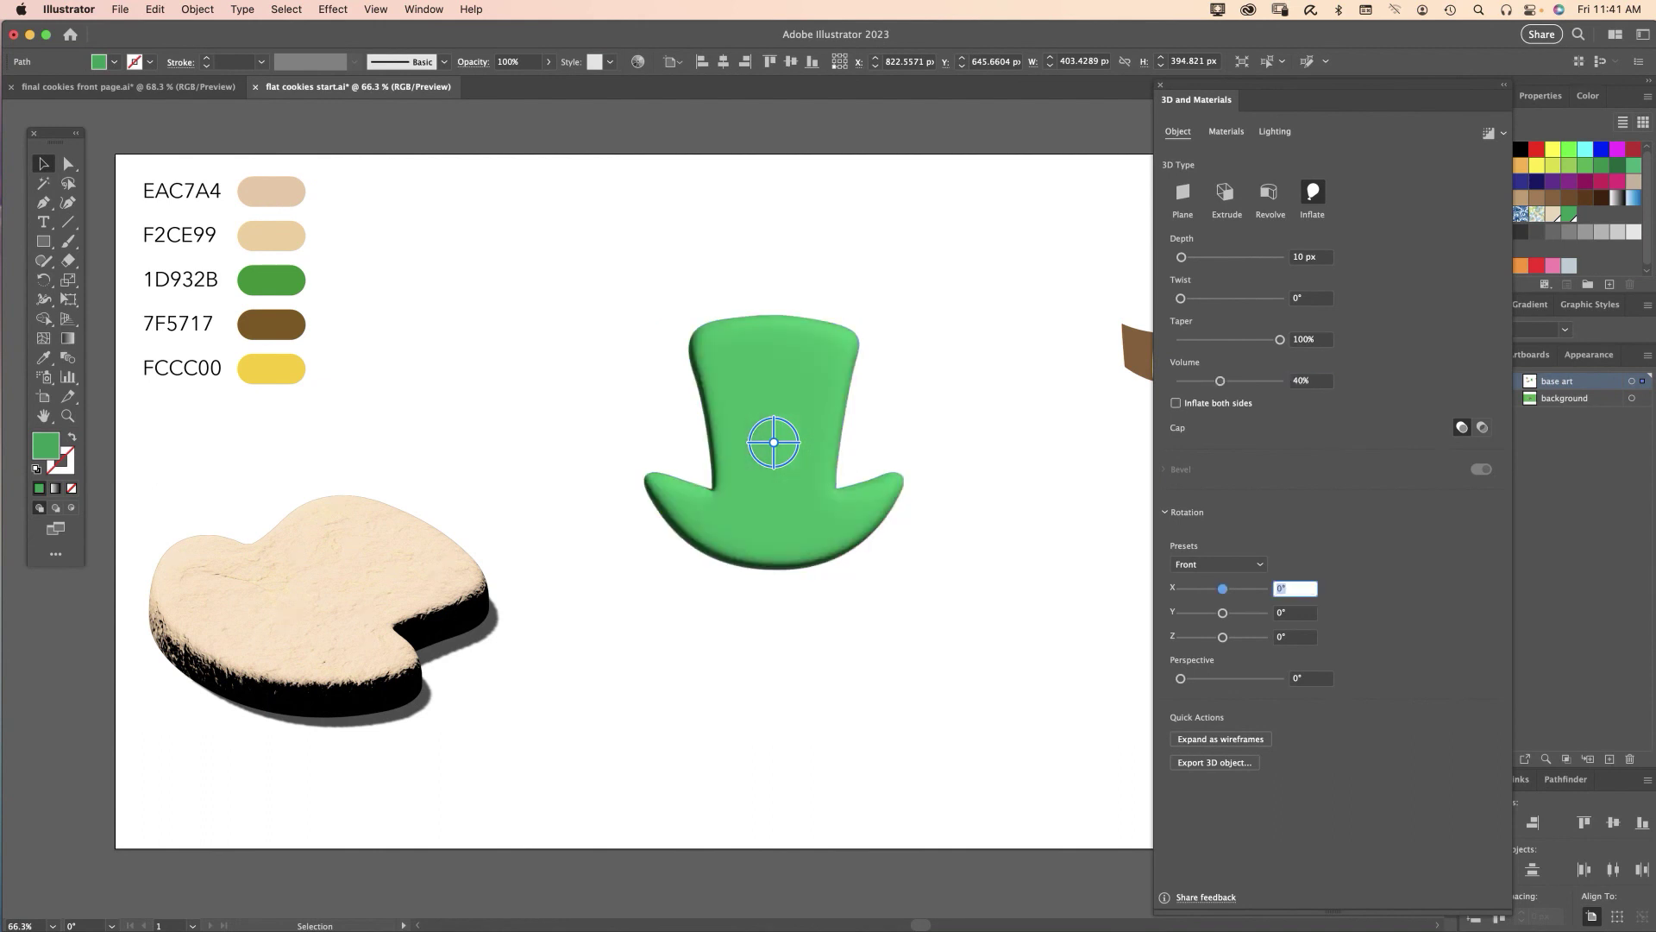
pyautogui.click(1217, 564)
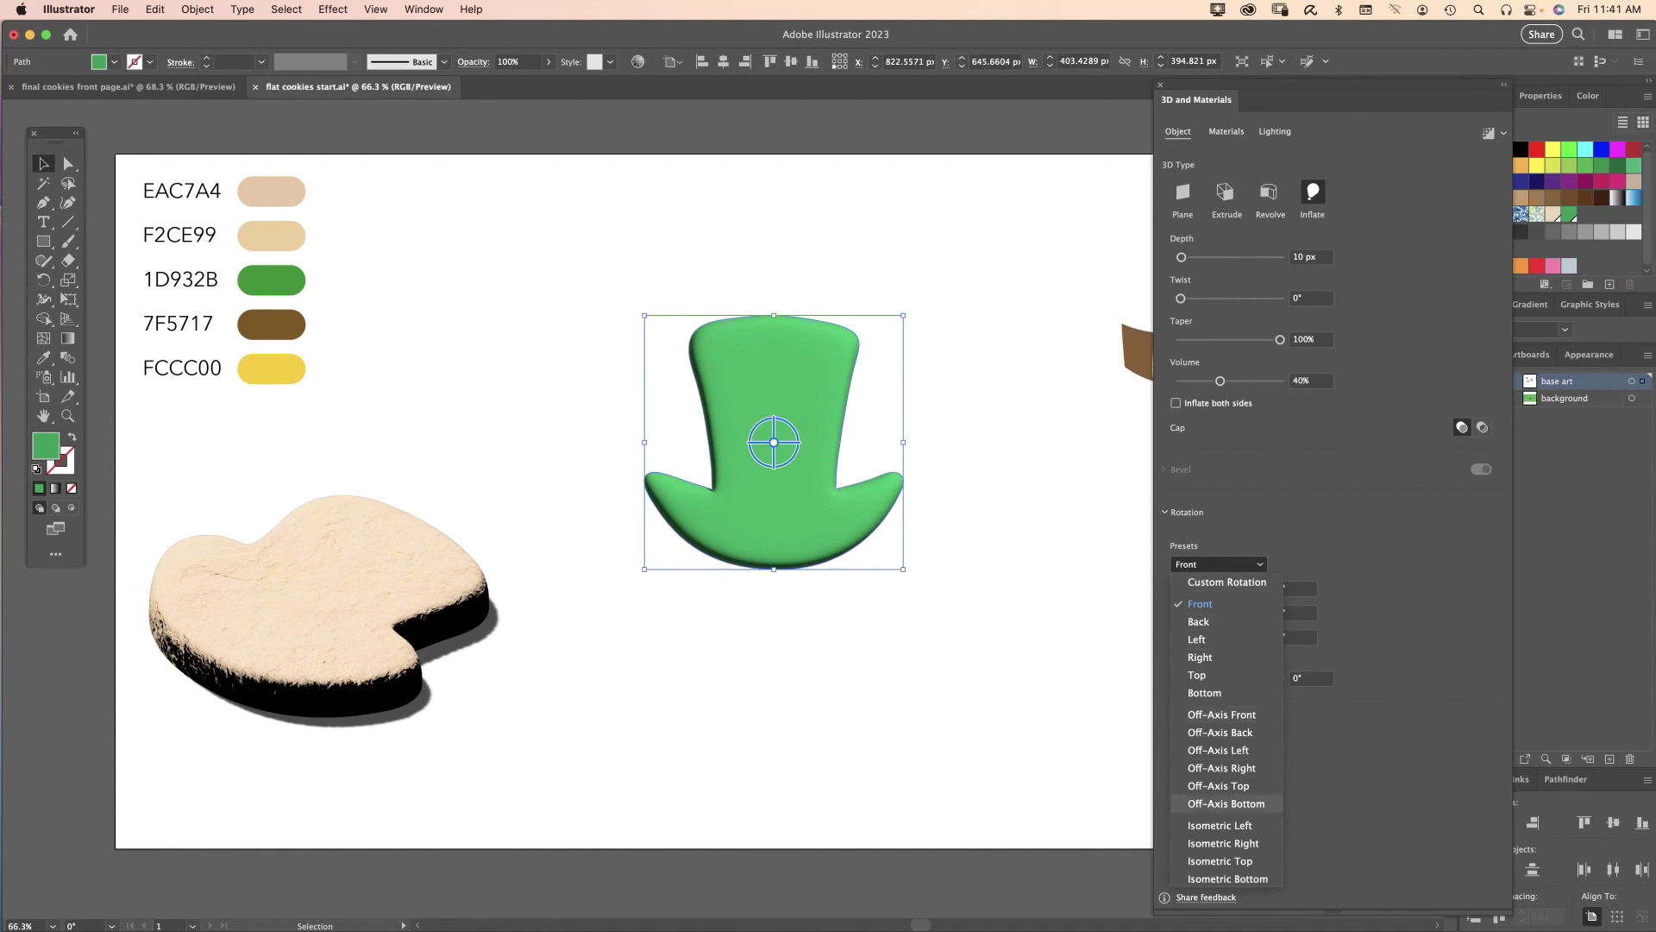
pyautogui.click(1219, 860)
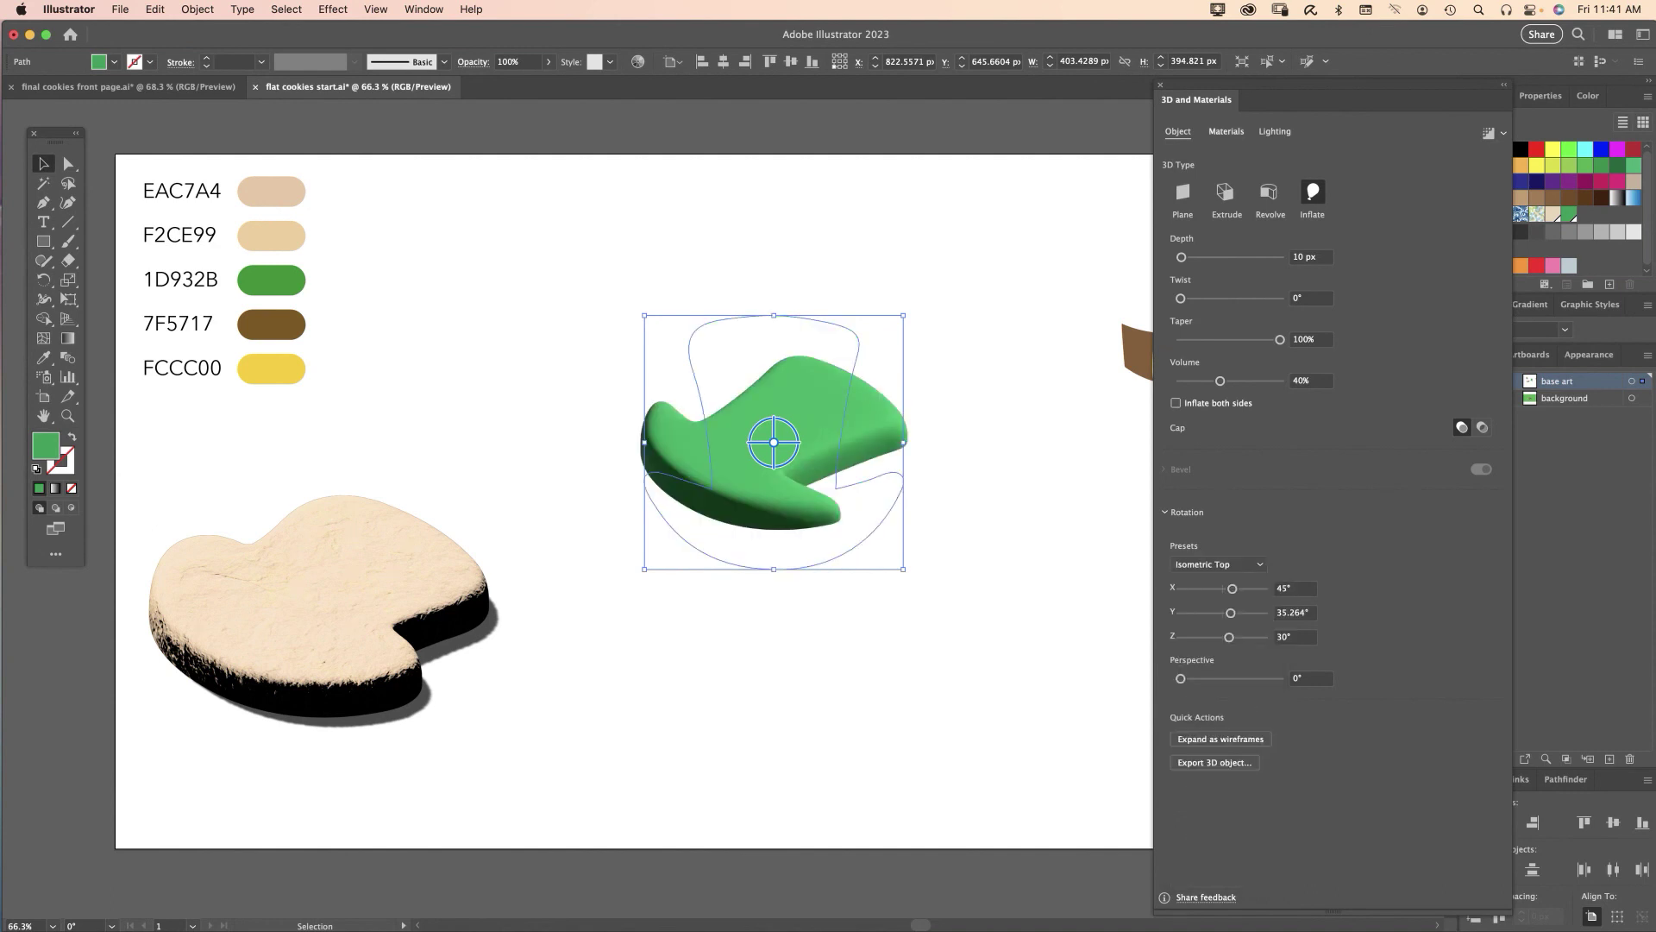
pyautogui.click(1226, 131)
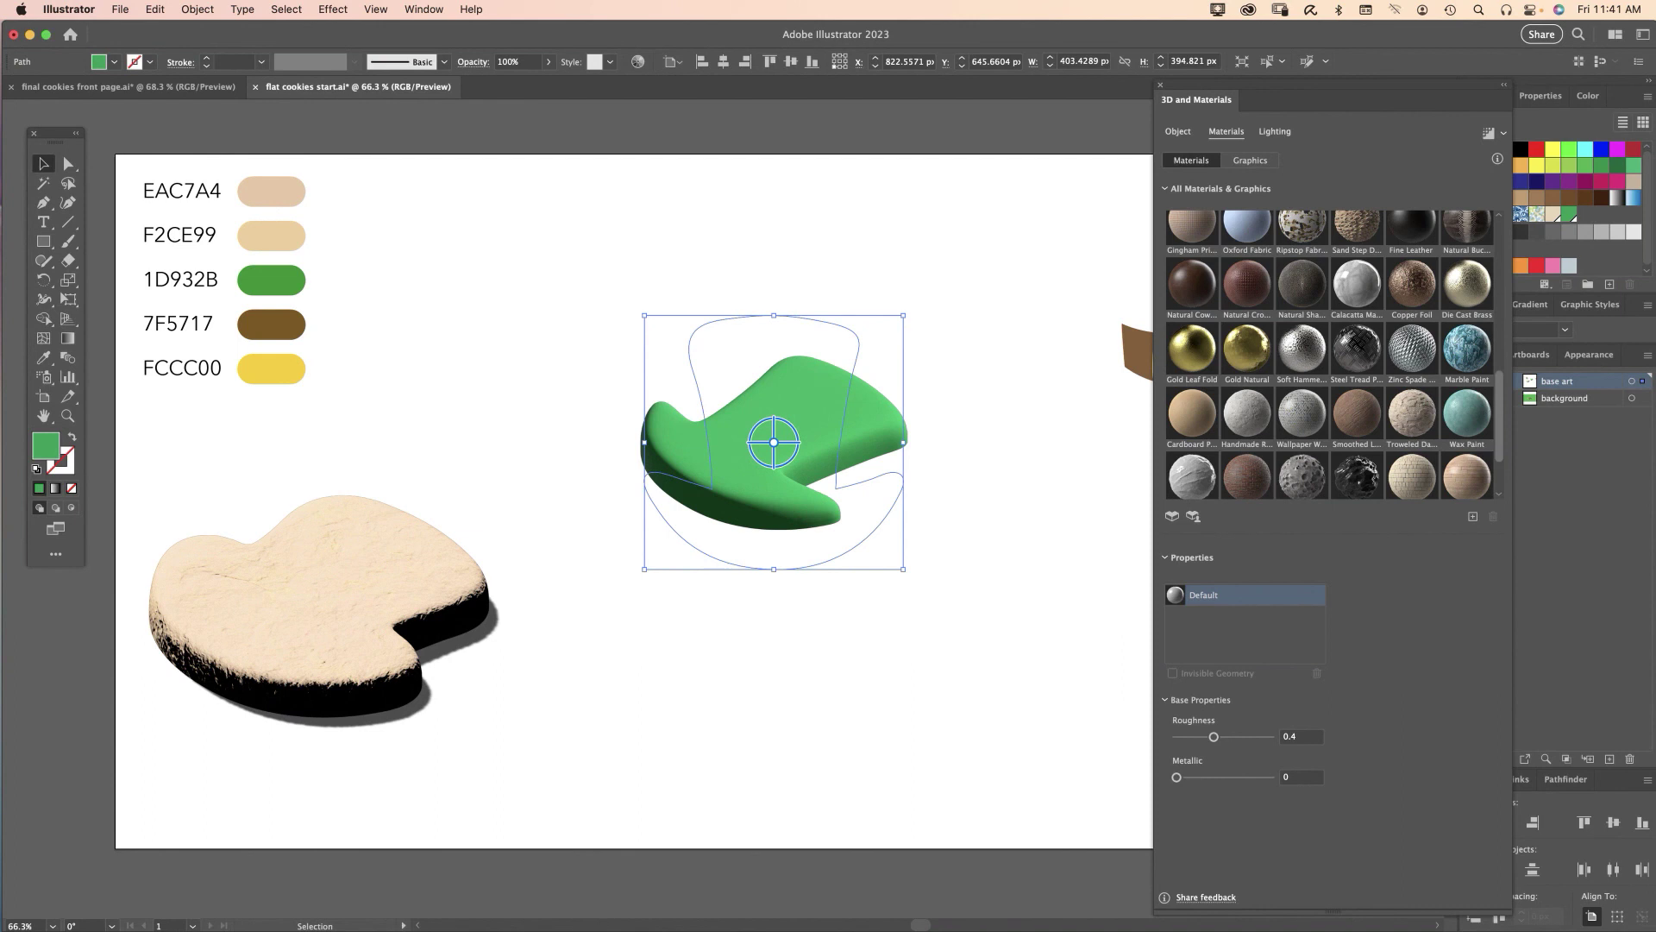
# Apply the Creased Plastic Film material to the 3D hat
pyautogui.scroll(-2, 1333, 355)
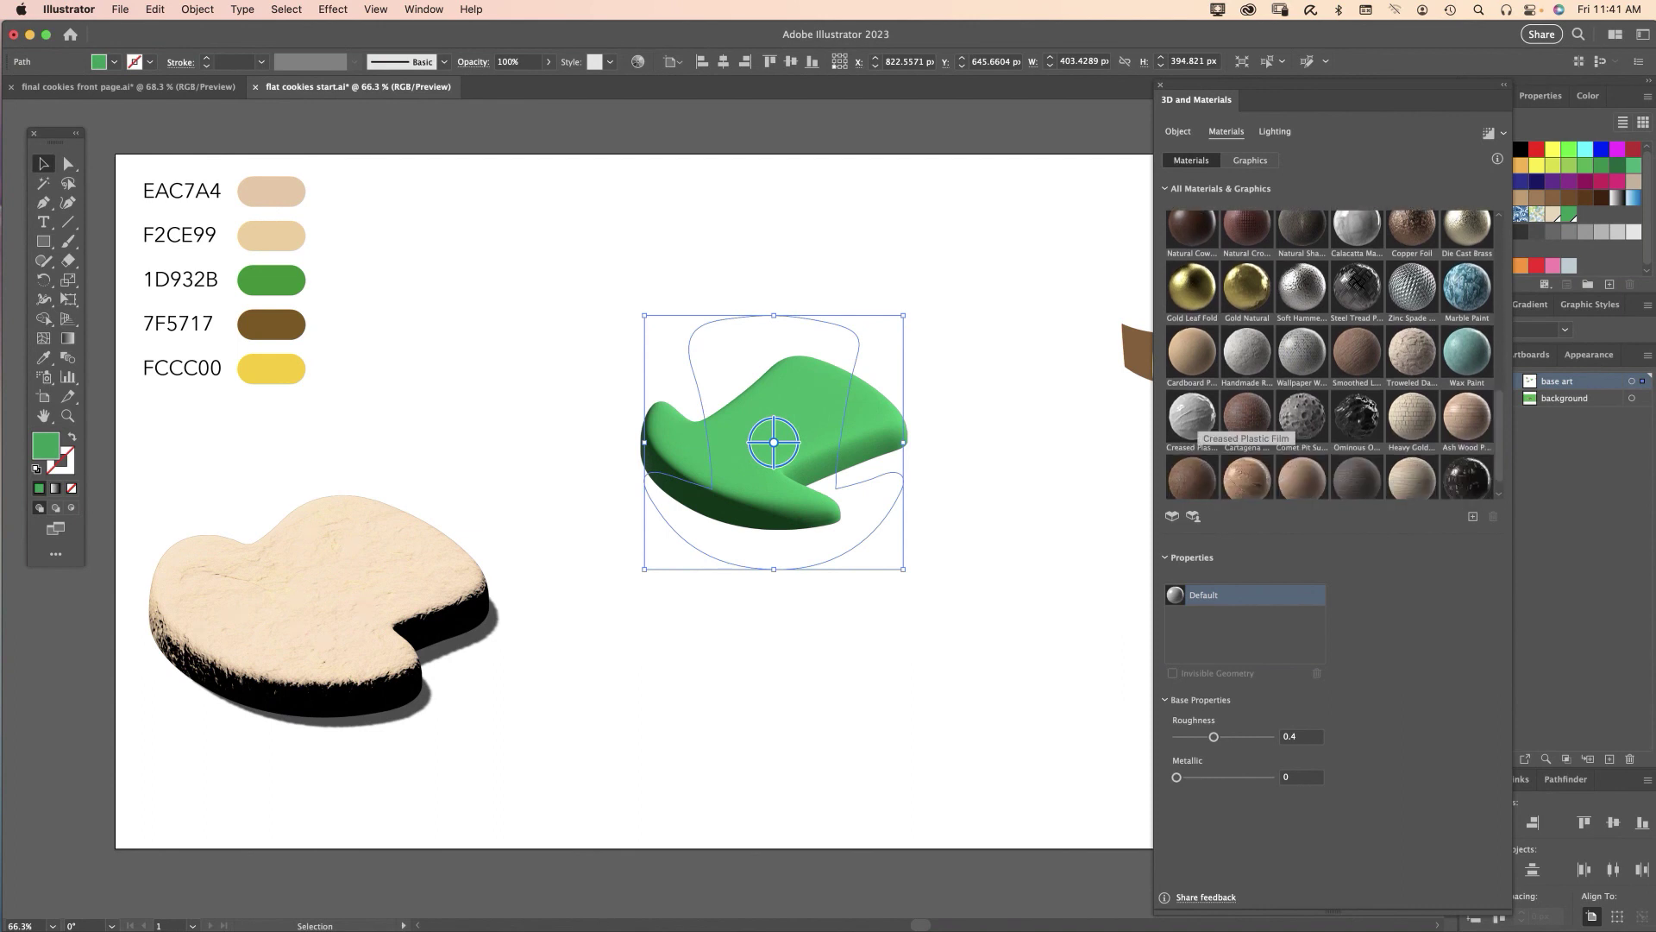
pyautogui.click(1193, 417)
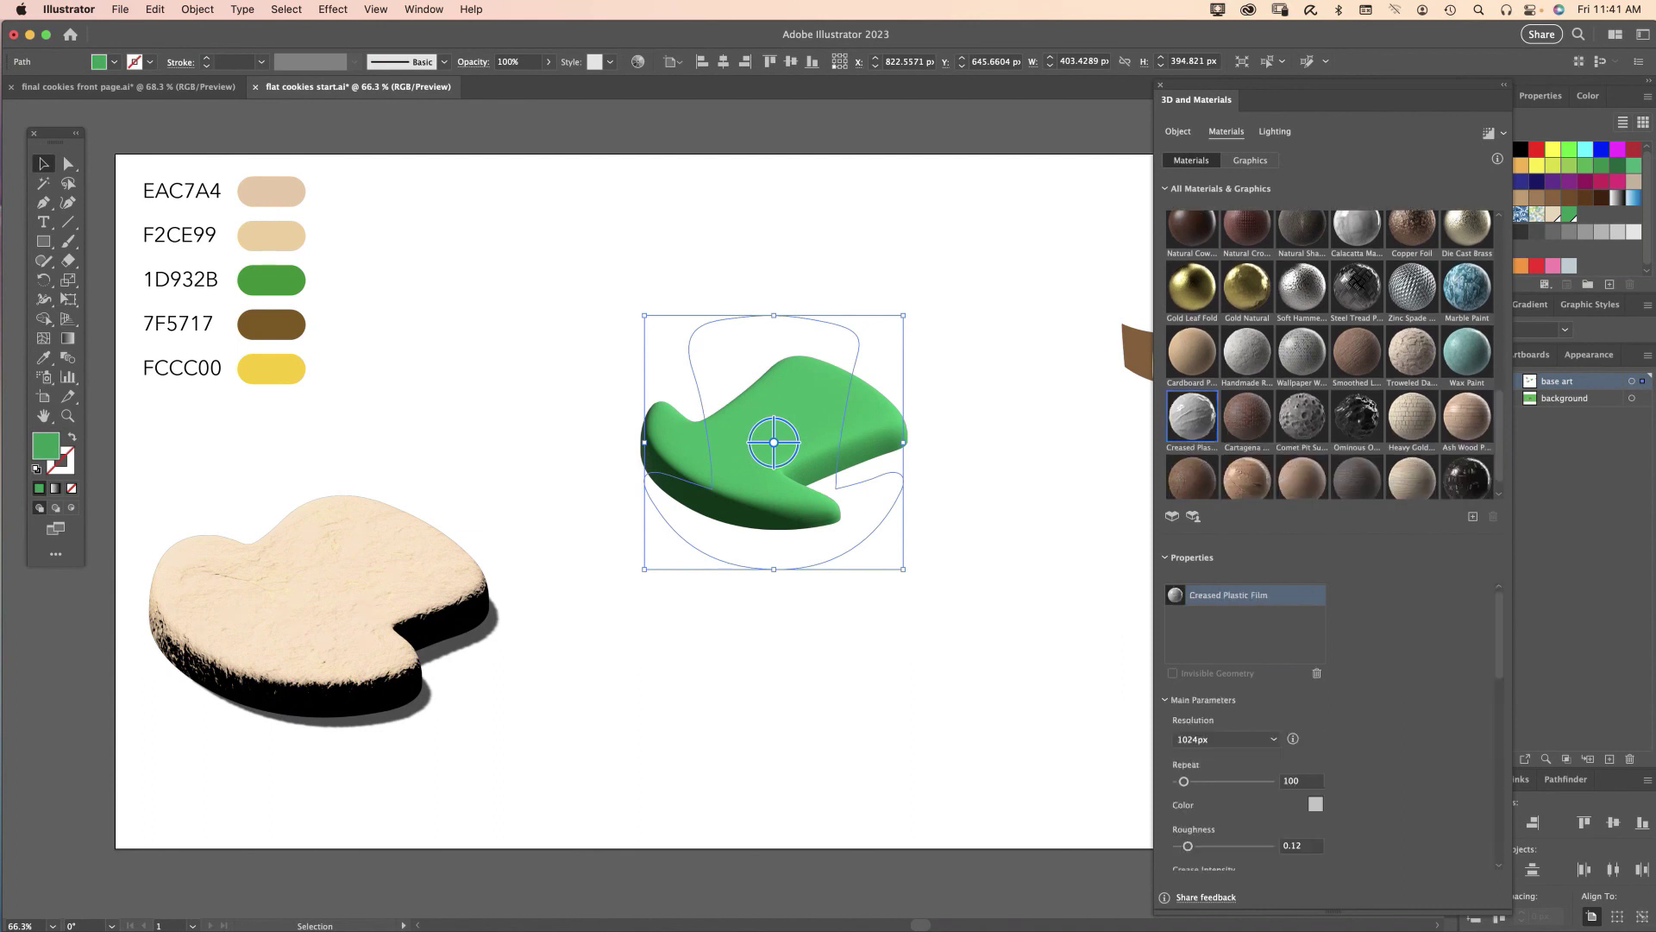
pyautogui.scroll(-4, 1328, 733)
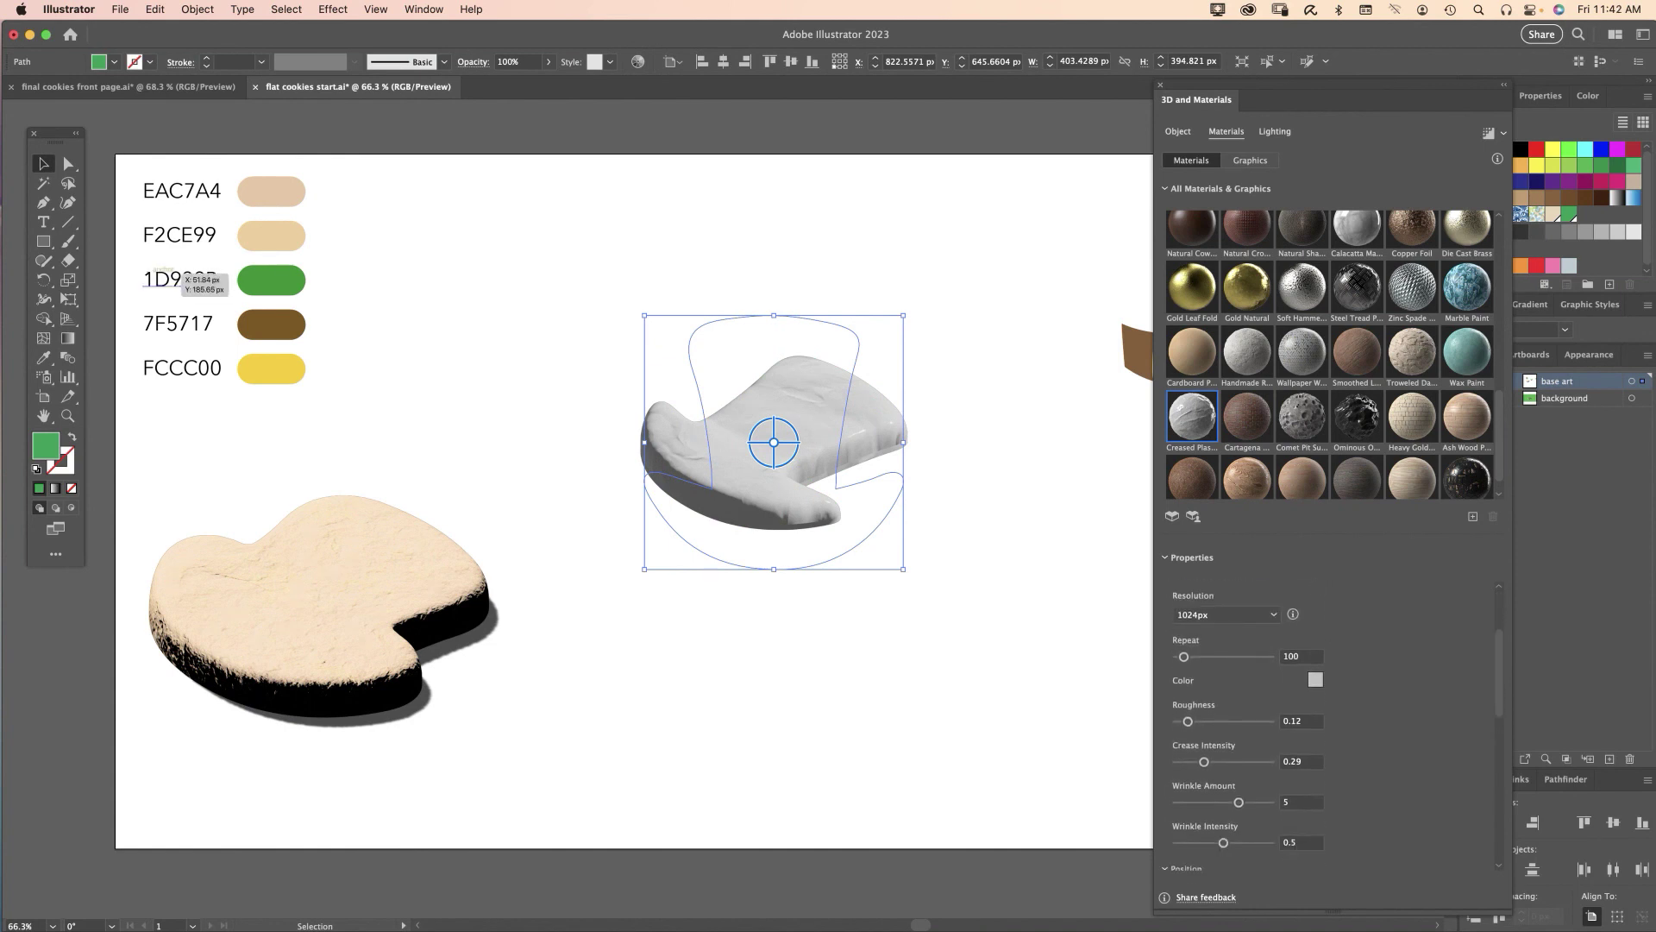
# Recolour the hat's material to the palette green 1D932B
pyautogui.click(186, 279)
pyautogui.press('t')
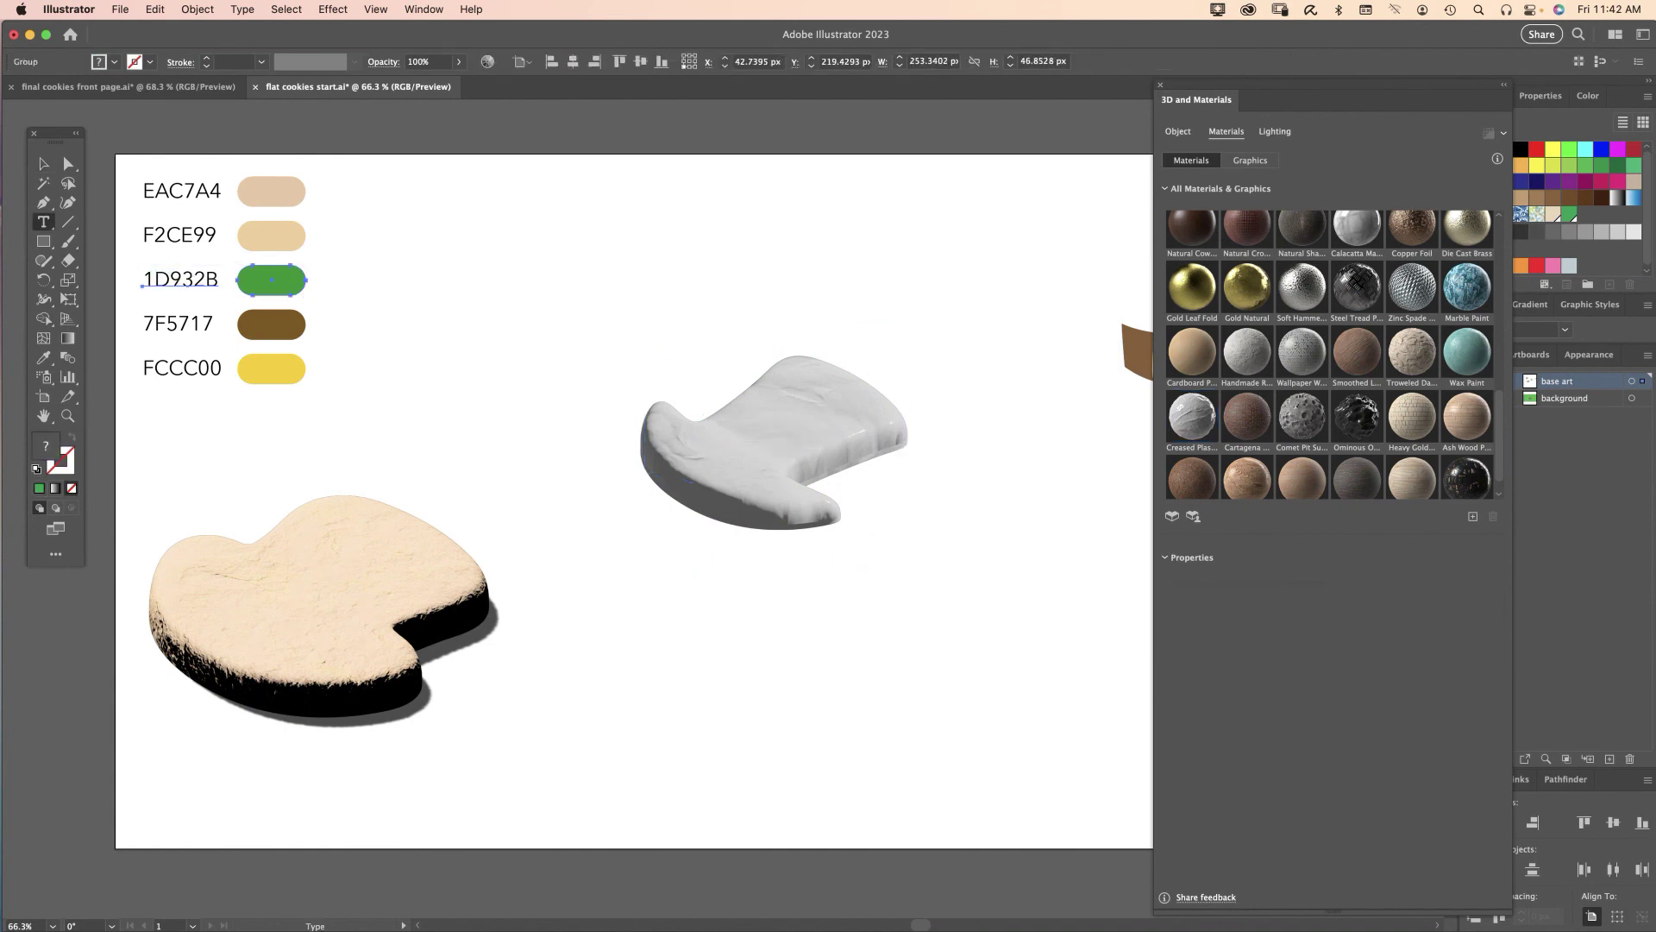
pyautogui.doubleClick(181, 279)
pyautogui.press('super+c')
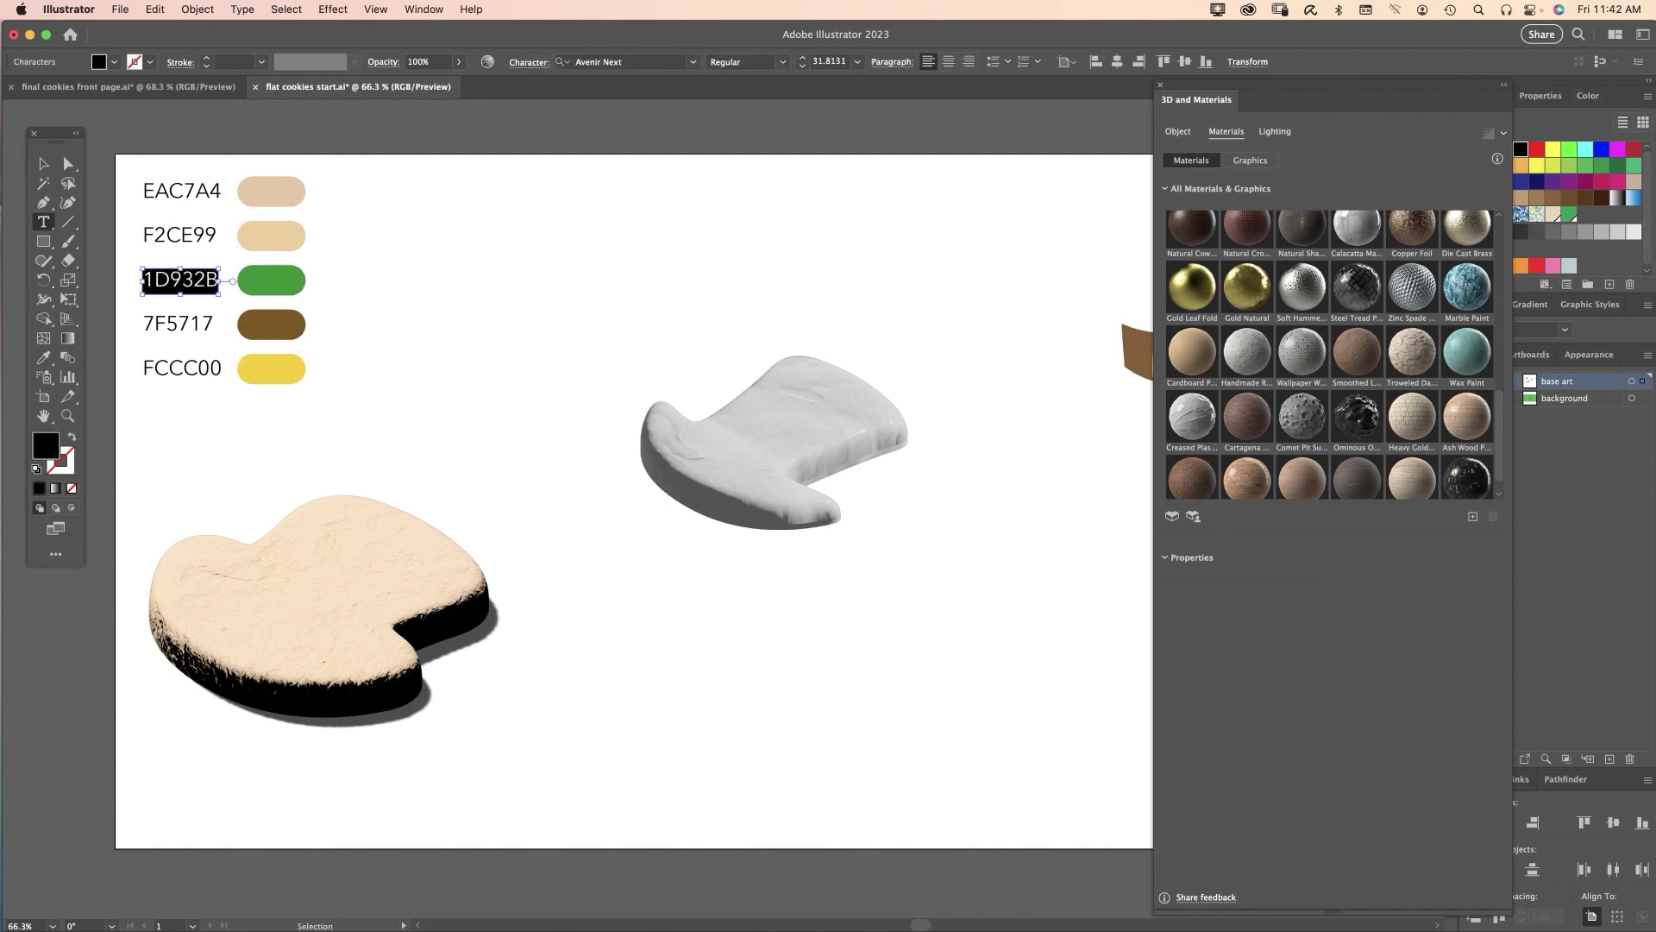
pyautogui.keyDown('super'); pyautogui.click(483, 318); pyautogui.keyUp('super')
pyautogui.keyDown('super'); pyautogui.click(776, 439); pyautogui.keyUp('super')
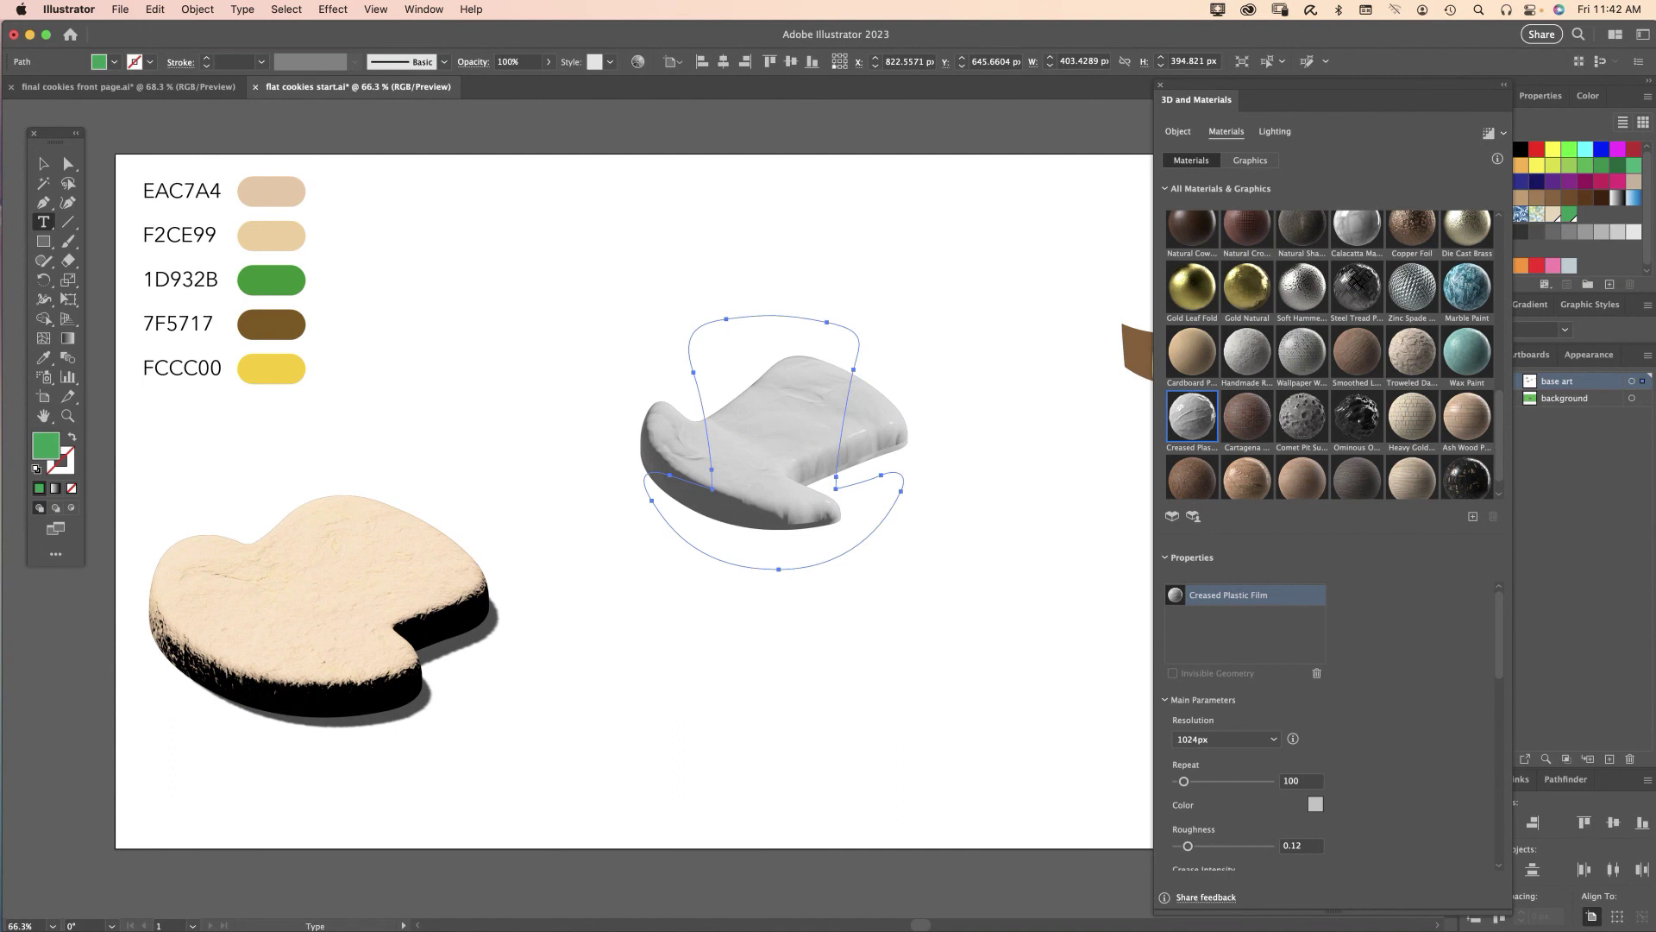
pyautogui.click(1316, 804)
pyautogui.press('super+v')
pyautogui.click(1326, 495)
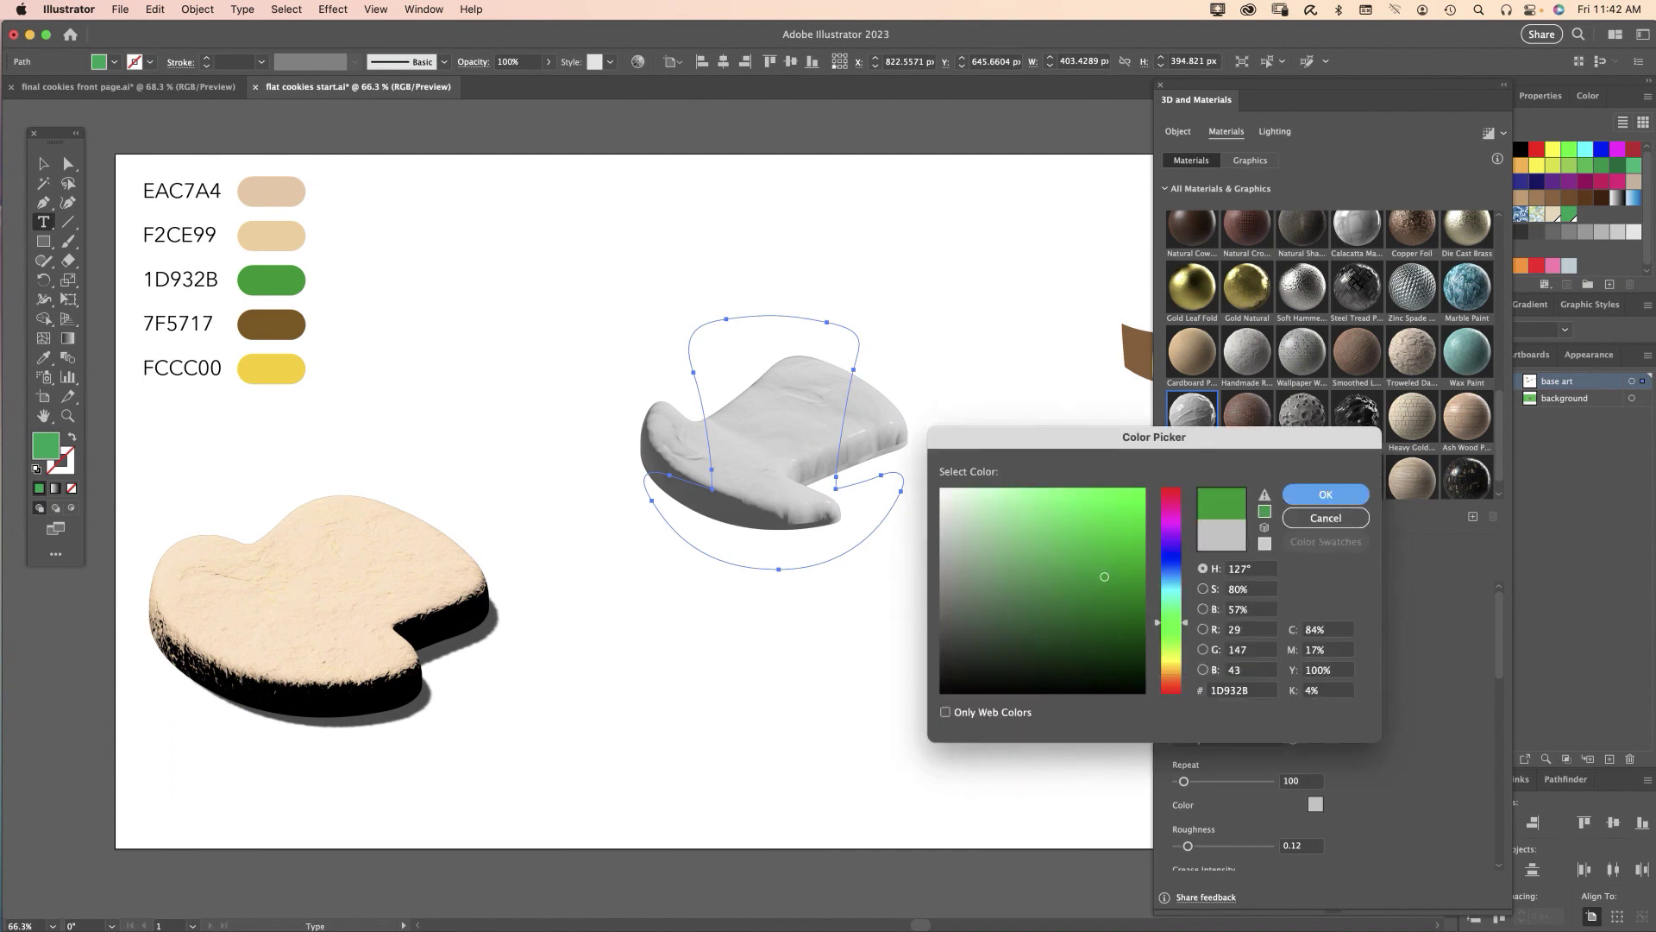
pyautogui.press('Return')
pyautogui.scroll(-3, 1246, 724)
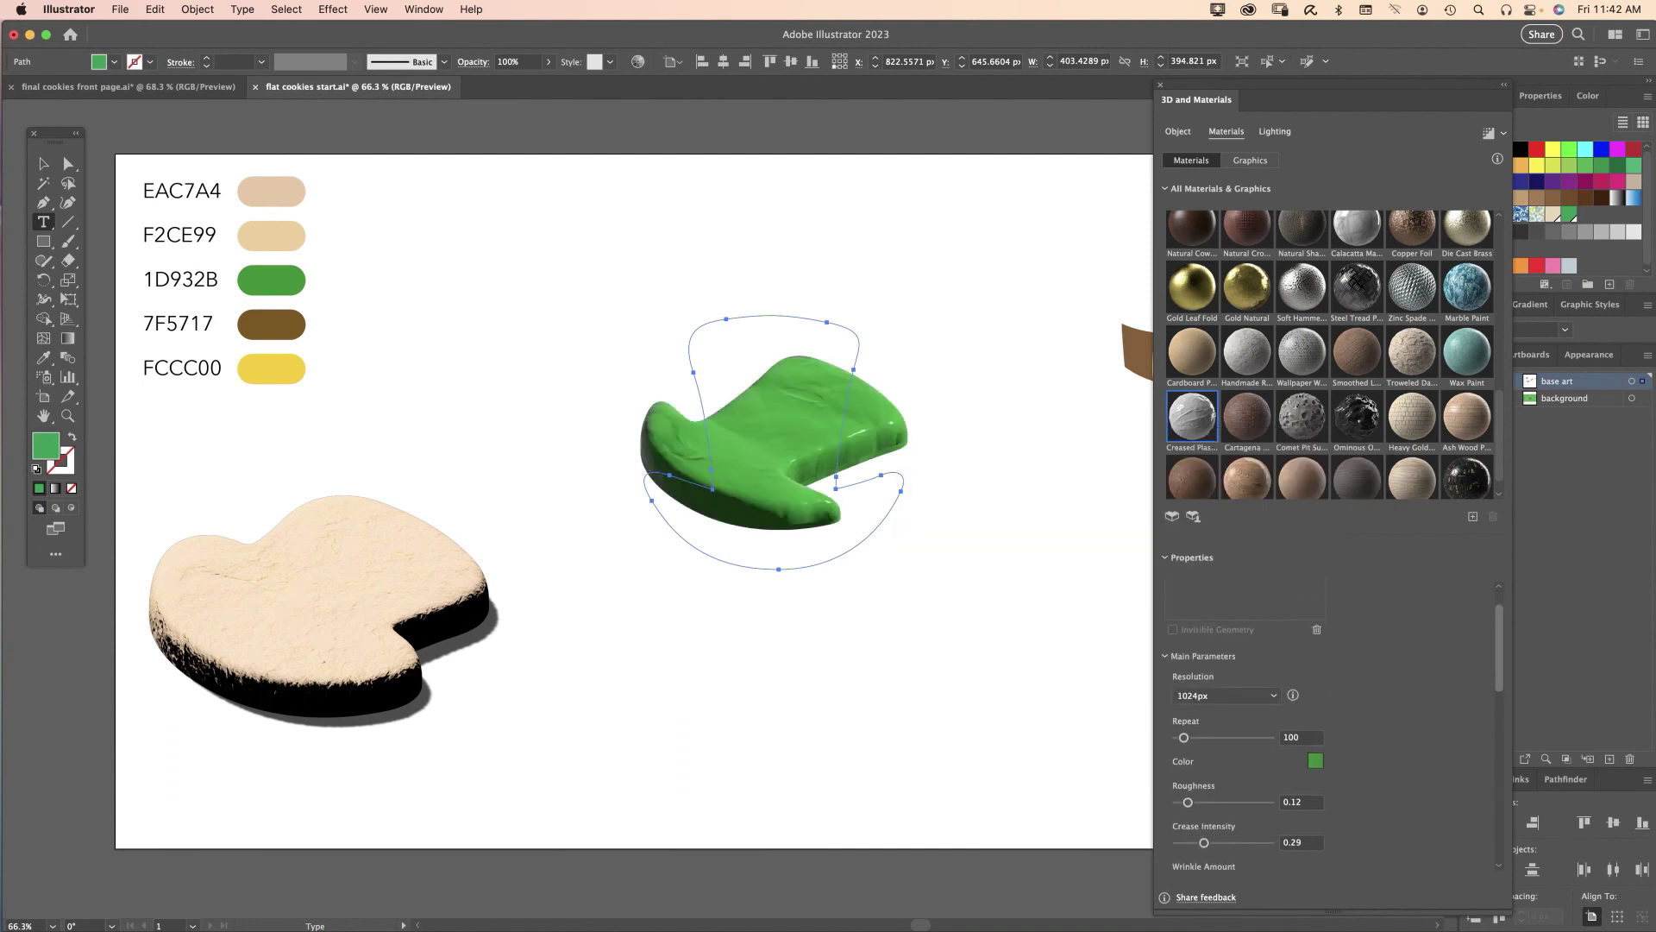
pyautogui.scroll(-1, 1247, 724)
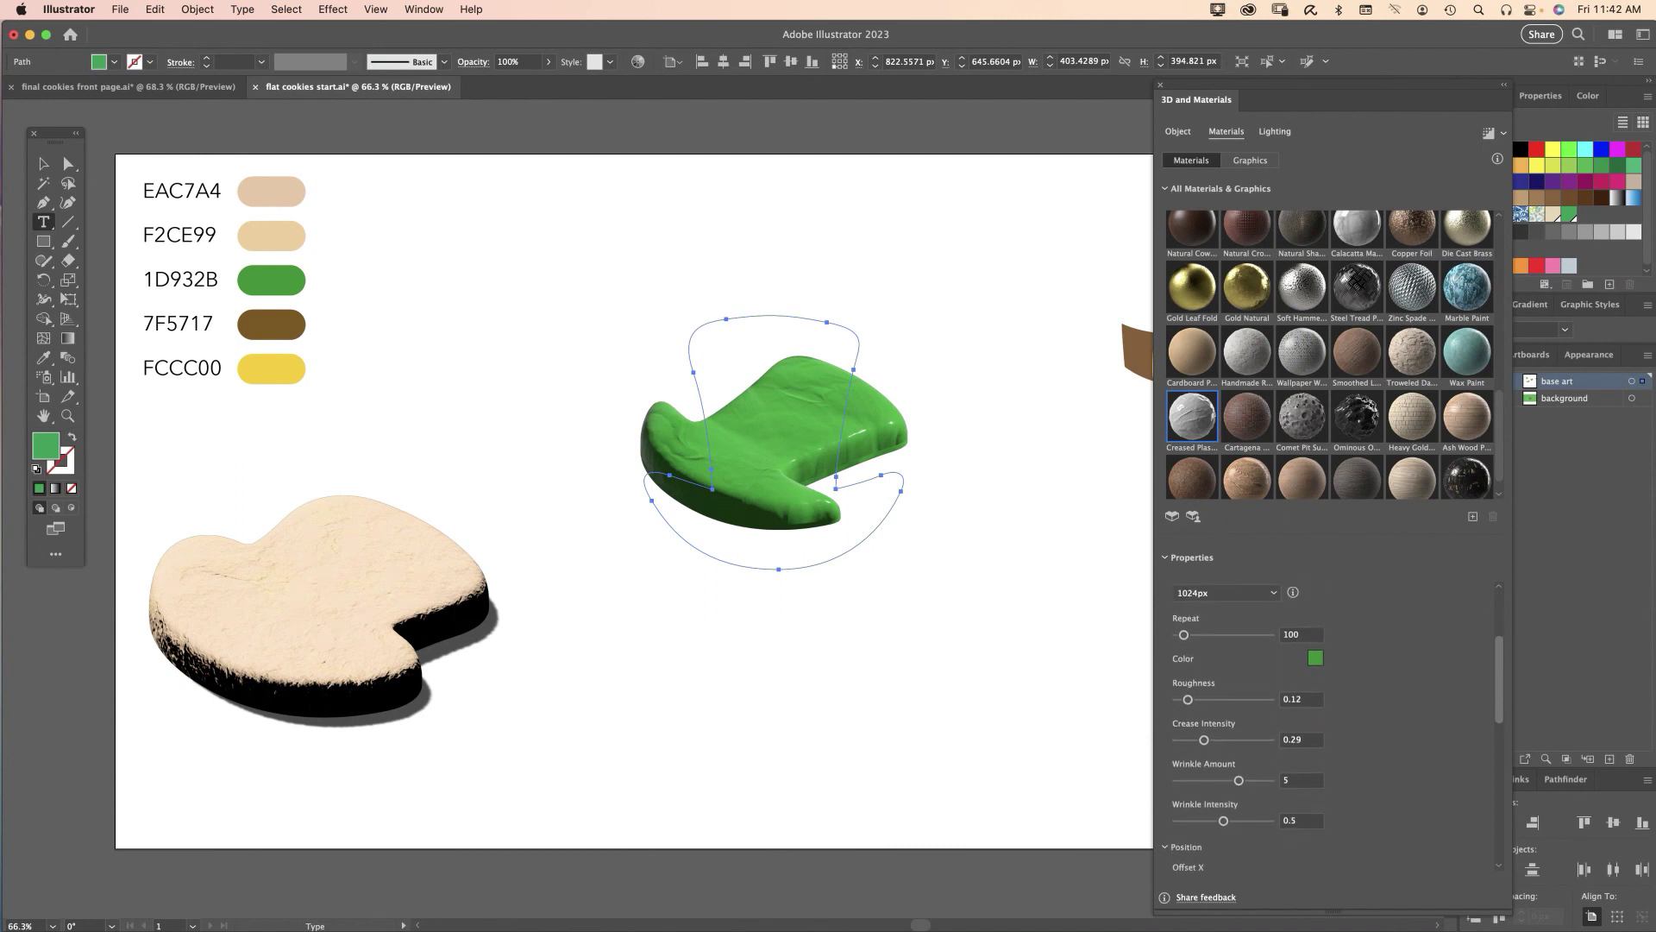
# Set the hat material's repeat to 400, wrinkle amount 6 and wrinkle intensity 0.73
pyautogui.click(1300, 636)
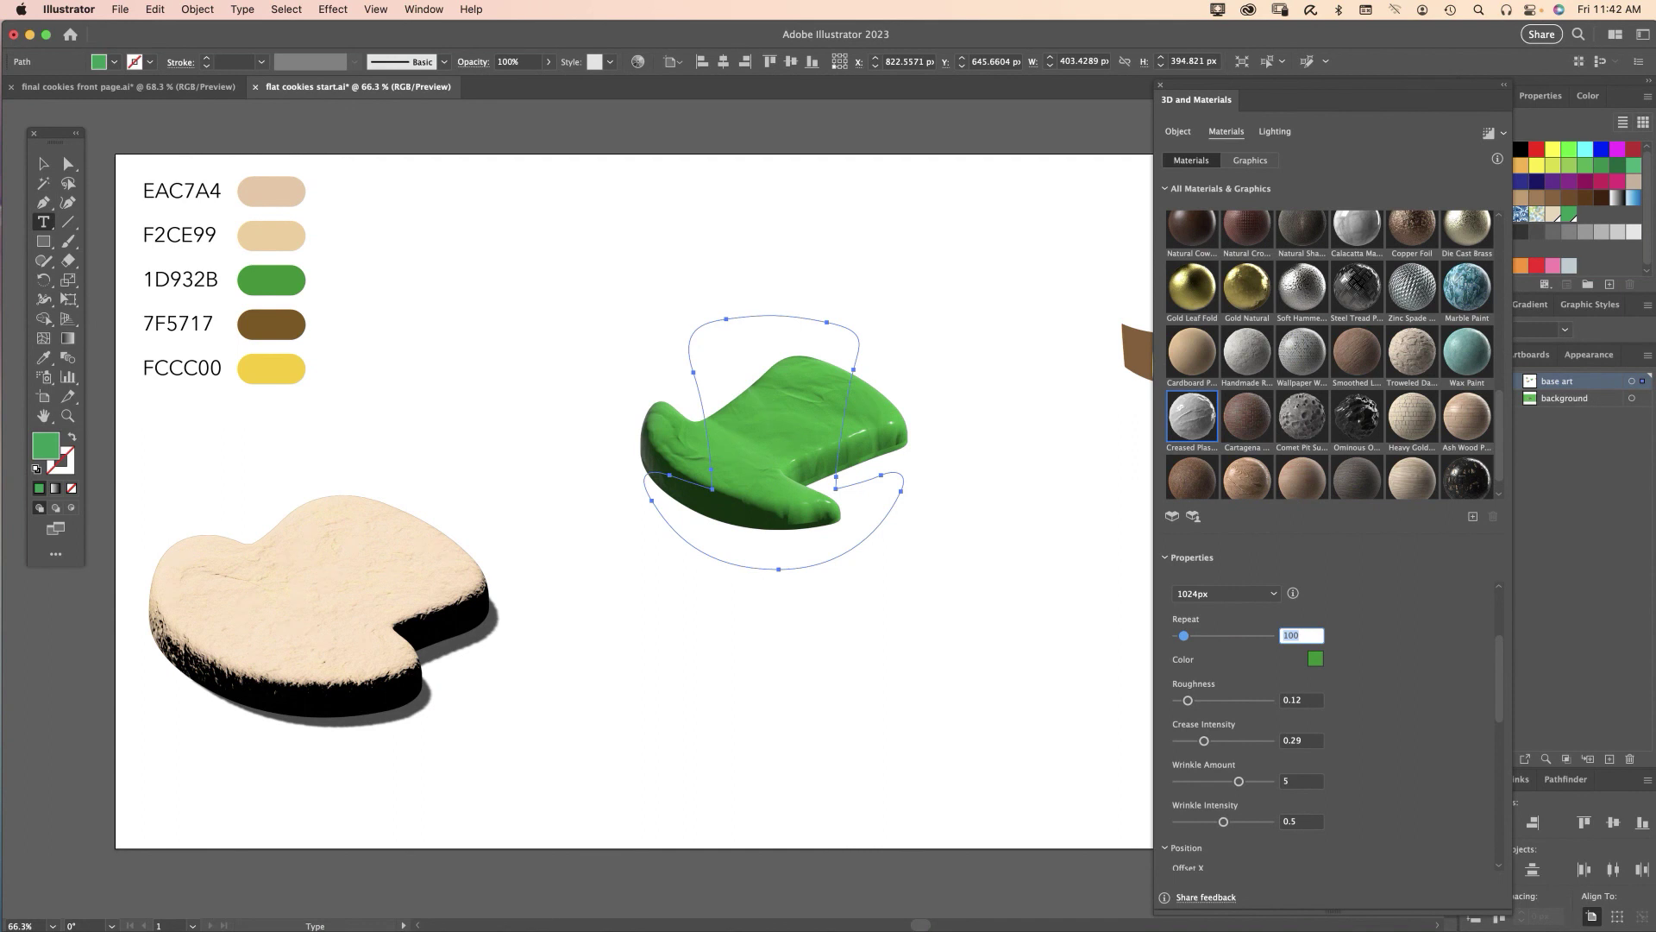
pyautogui.write('400')
pyautogui.press('Tab')
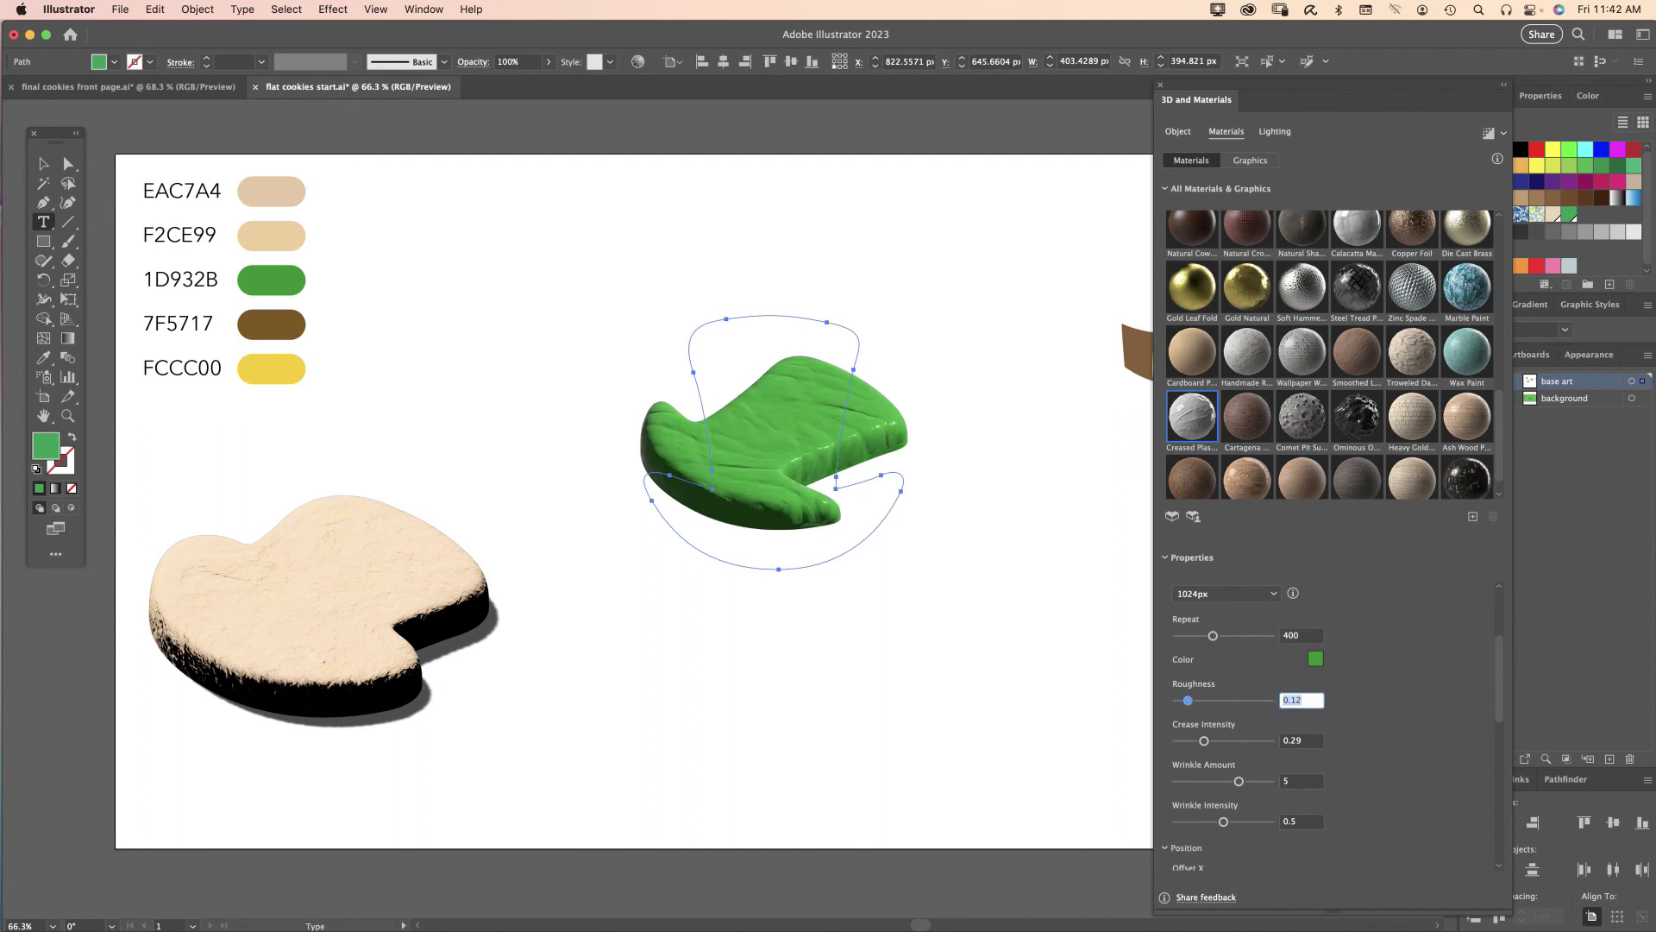
pyautogui.press('Tab')
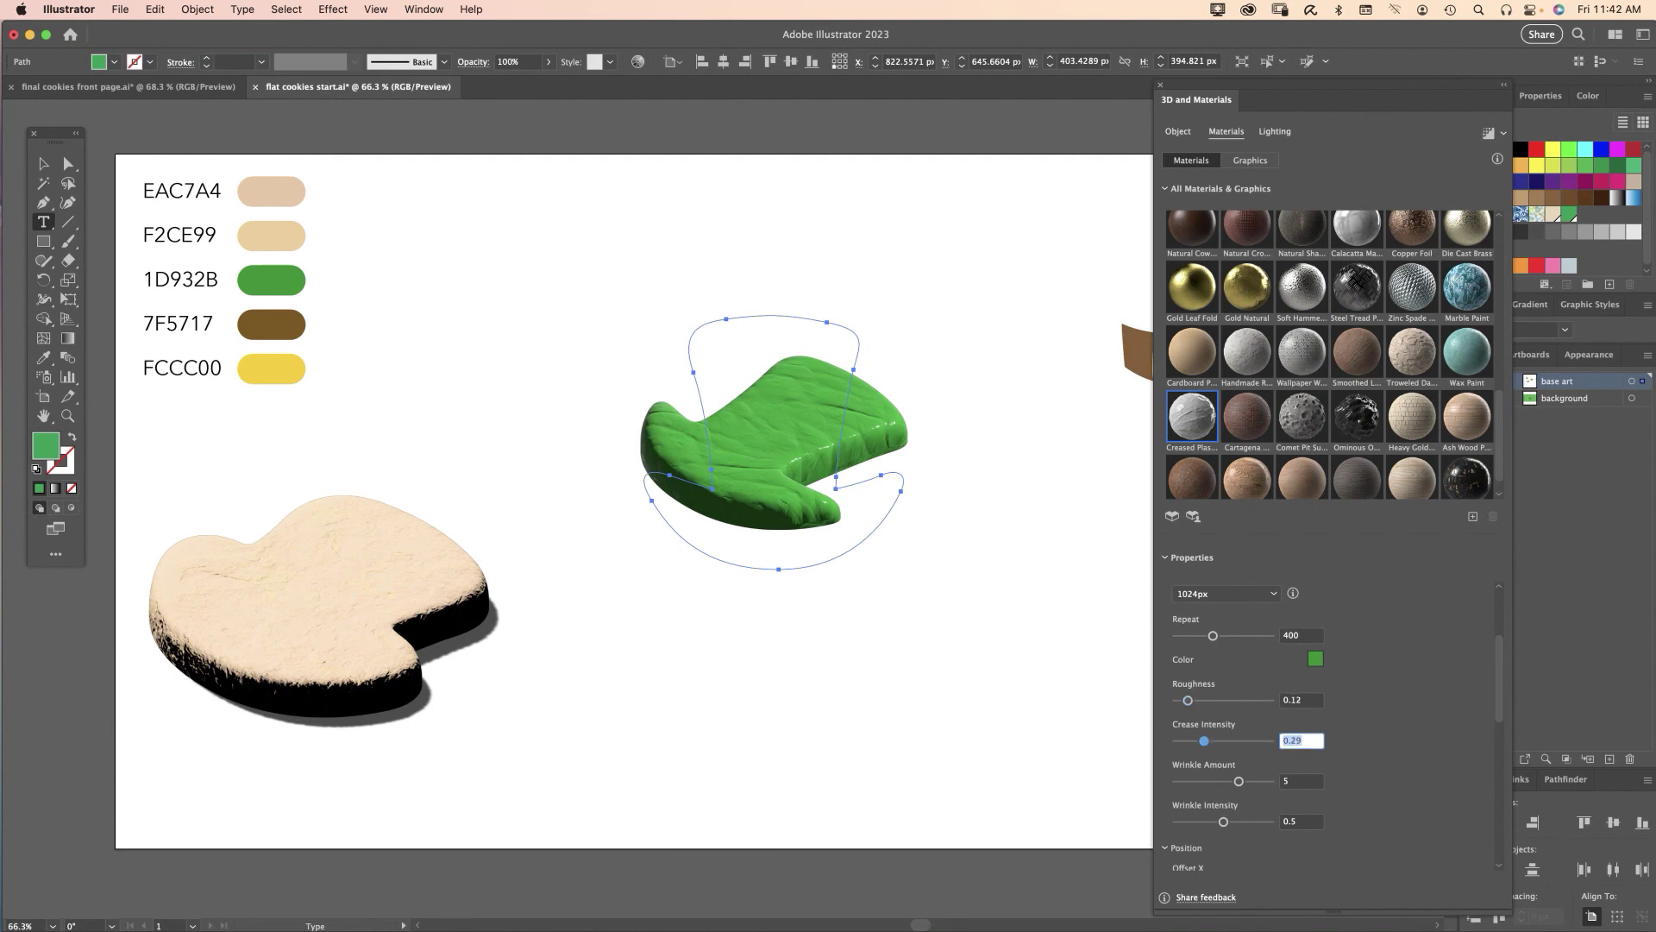
pyautogui.press('Tab')
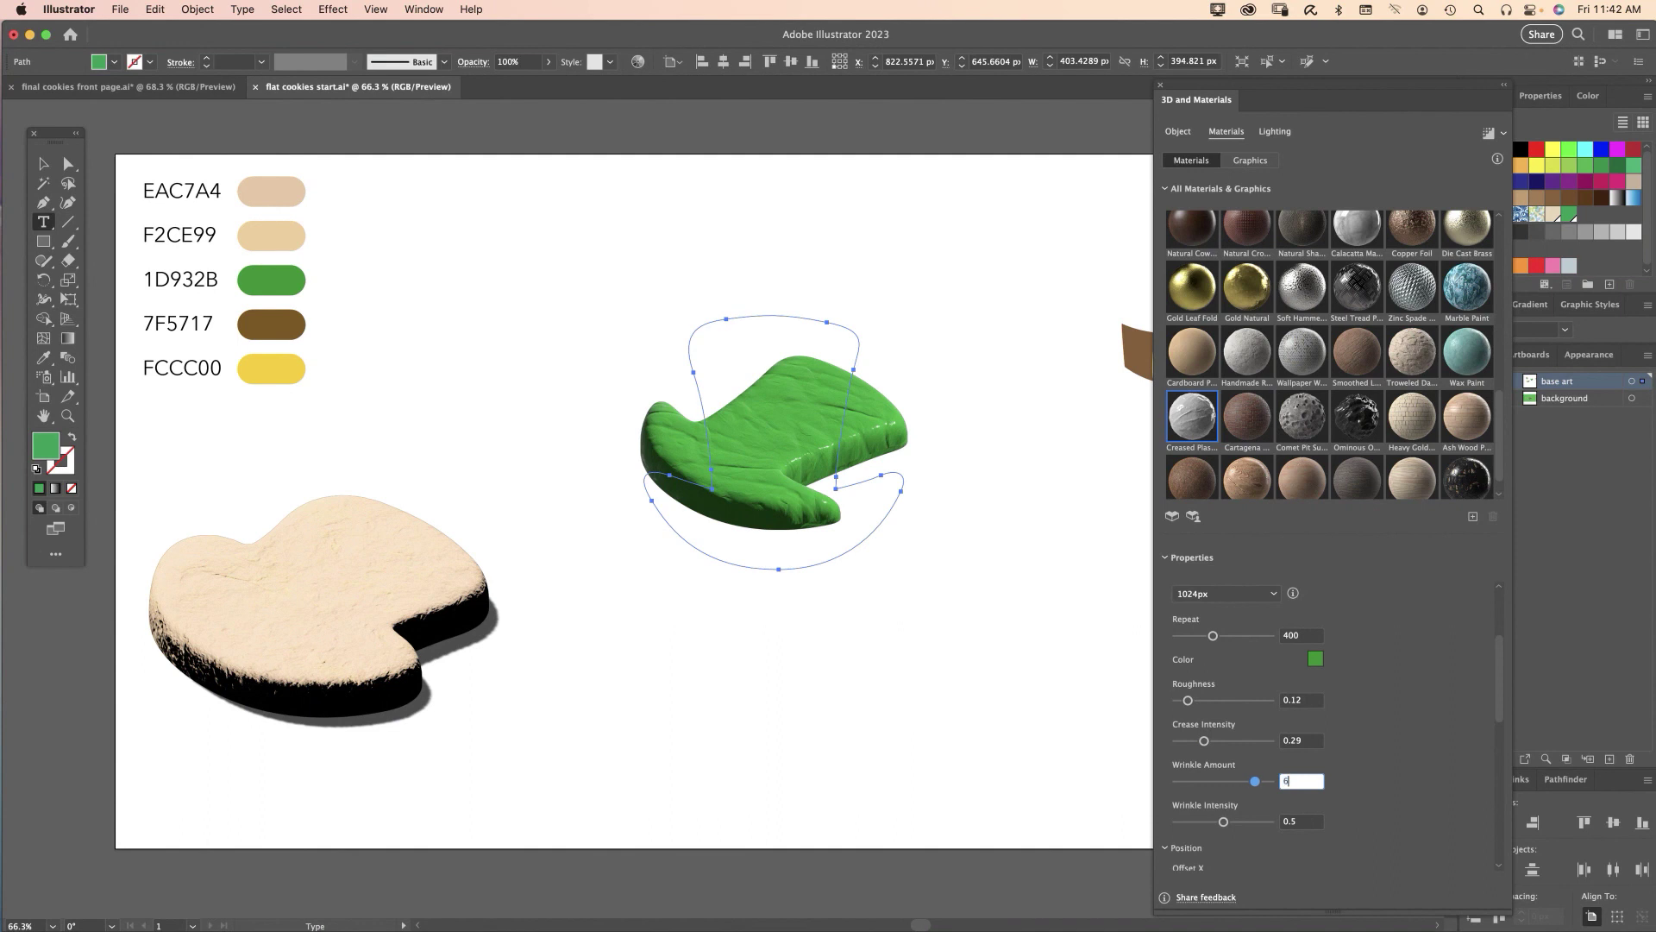
pyautogui.press('Tab')
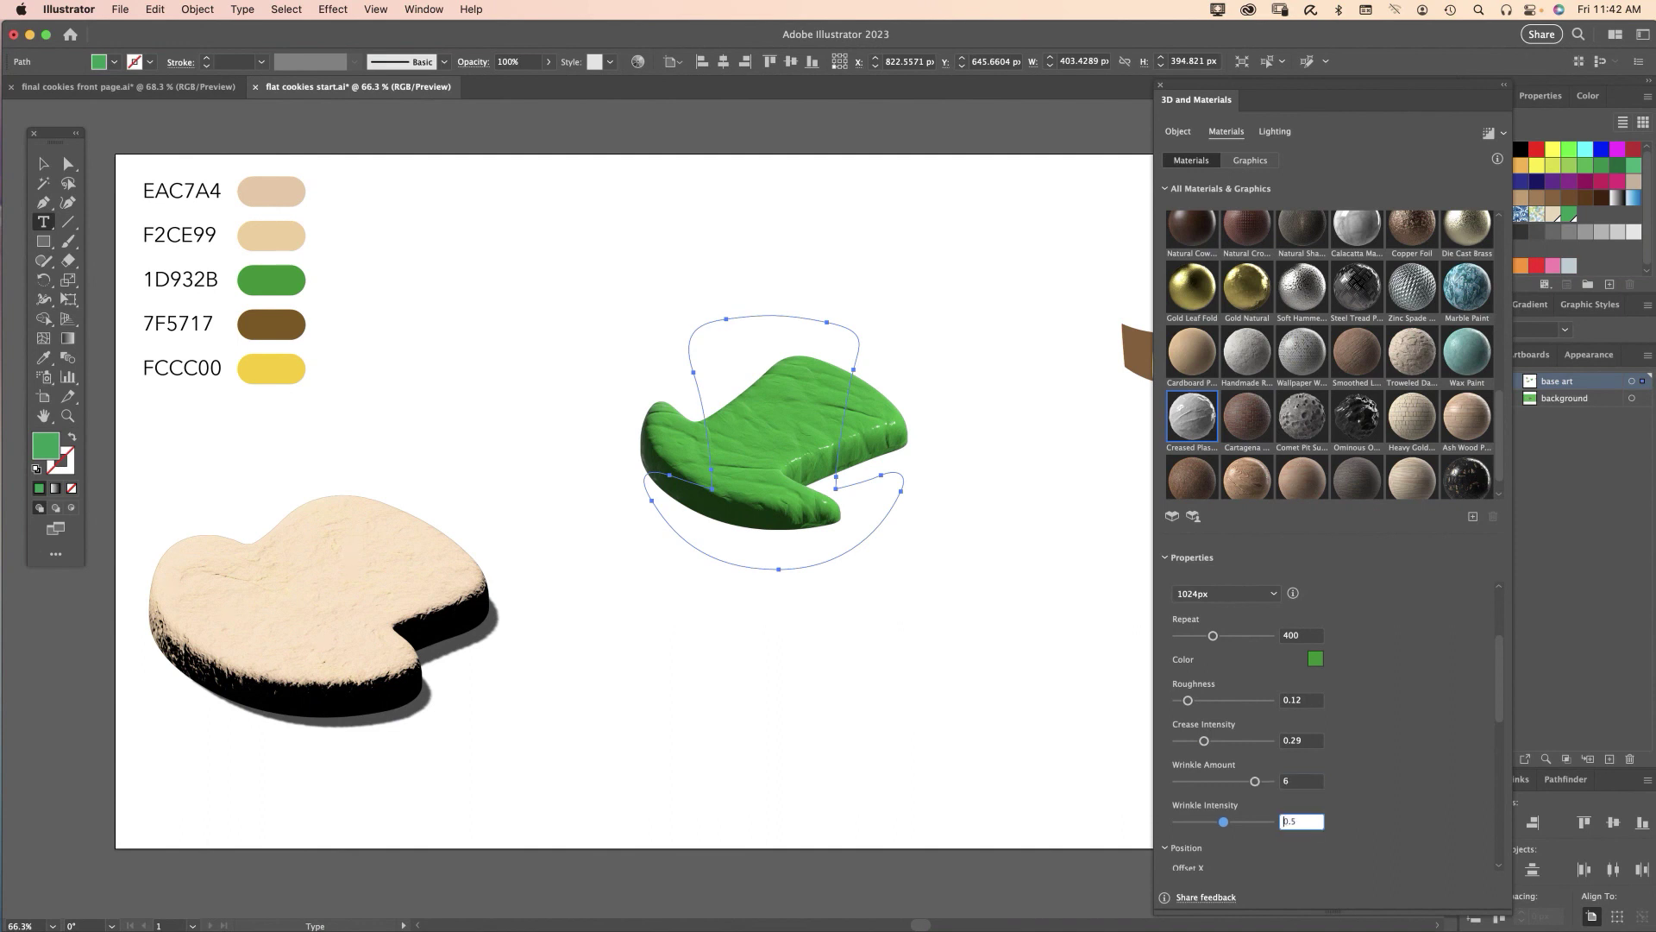
pyautogui.write('.')
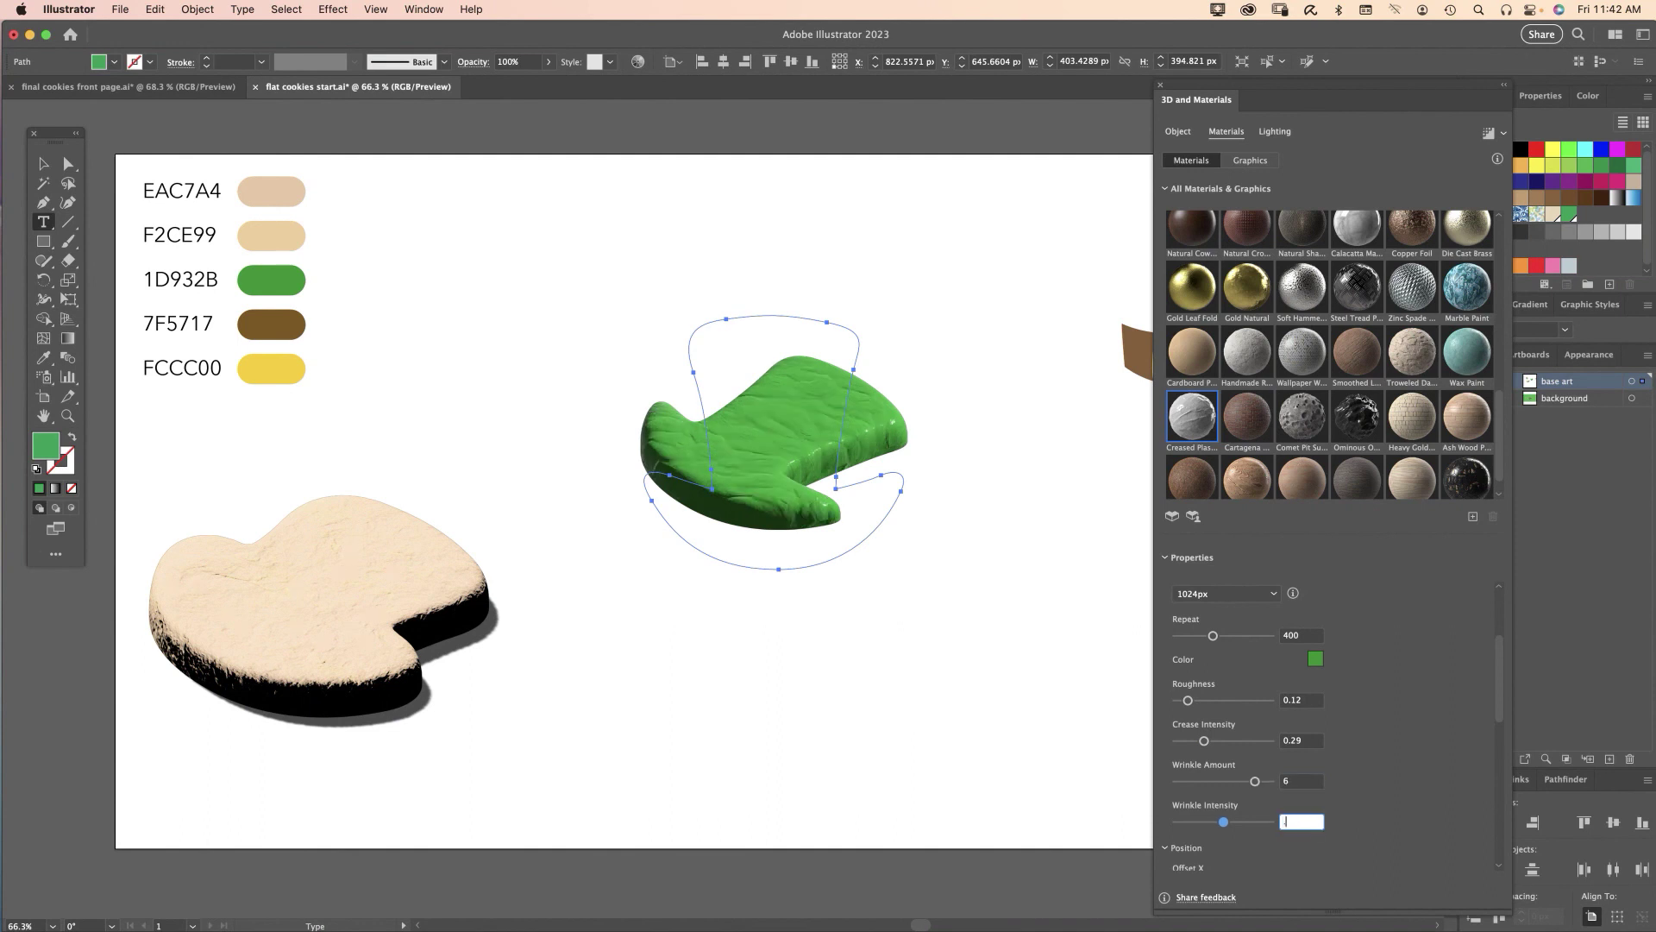
pyautogui.write('73')
# Light the icing at 75% intensity, -100° rotation, 50° height, 78% softness, 40% ambient
pyautogui.click(1275, 132)
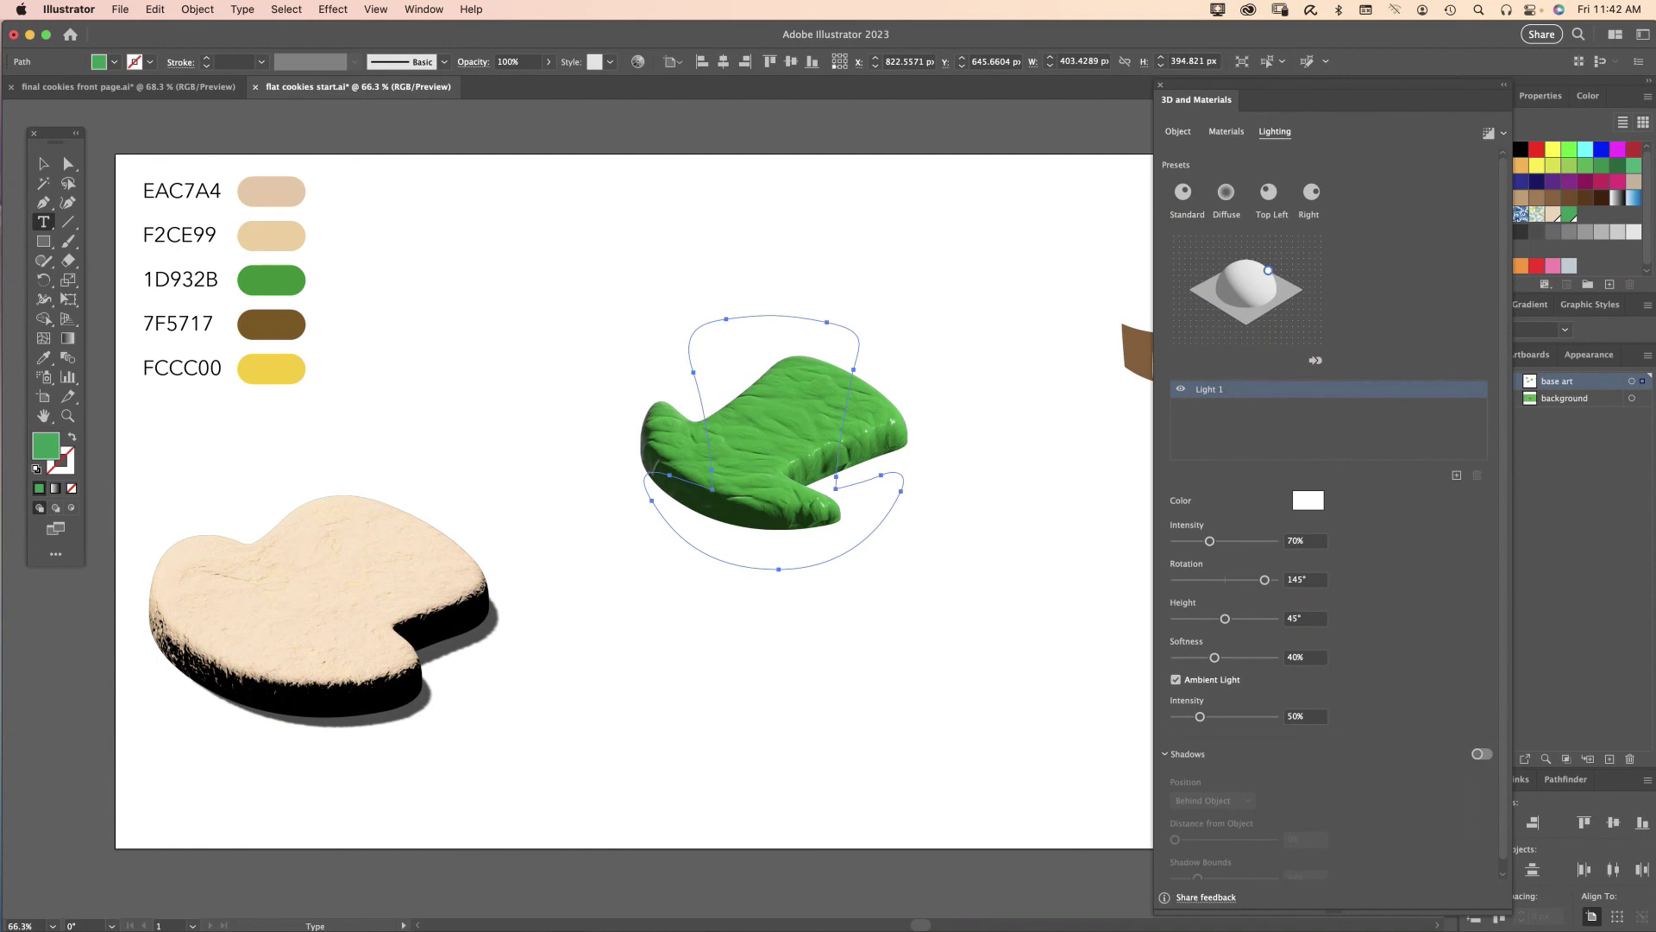
pyautogui.click(1305, 541)
pyautogui.write('75')
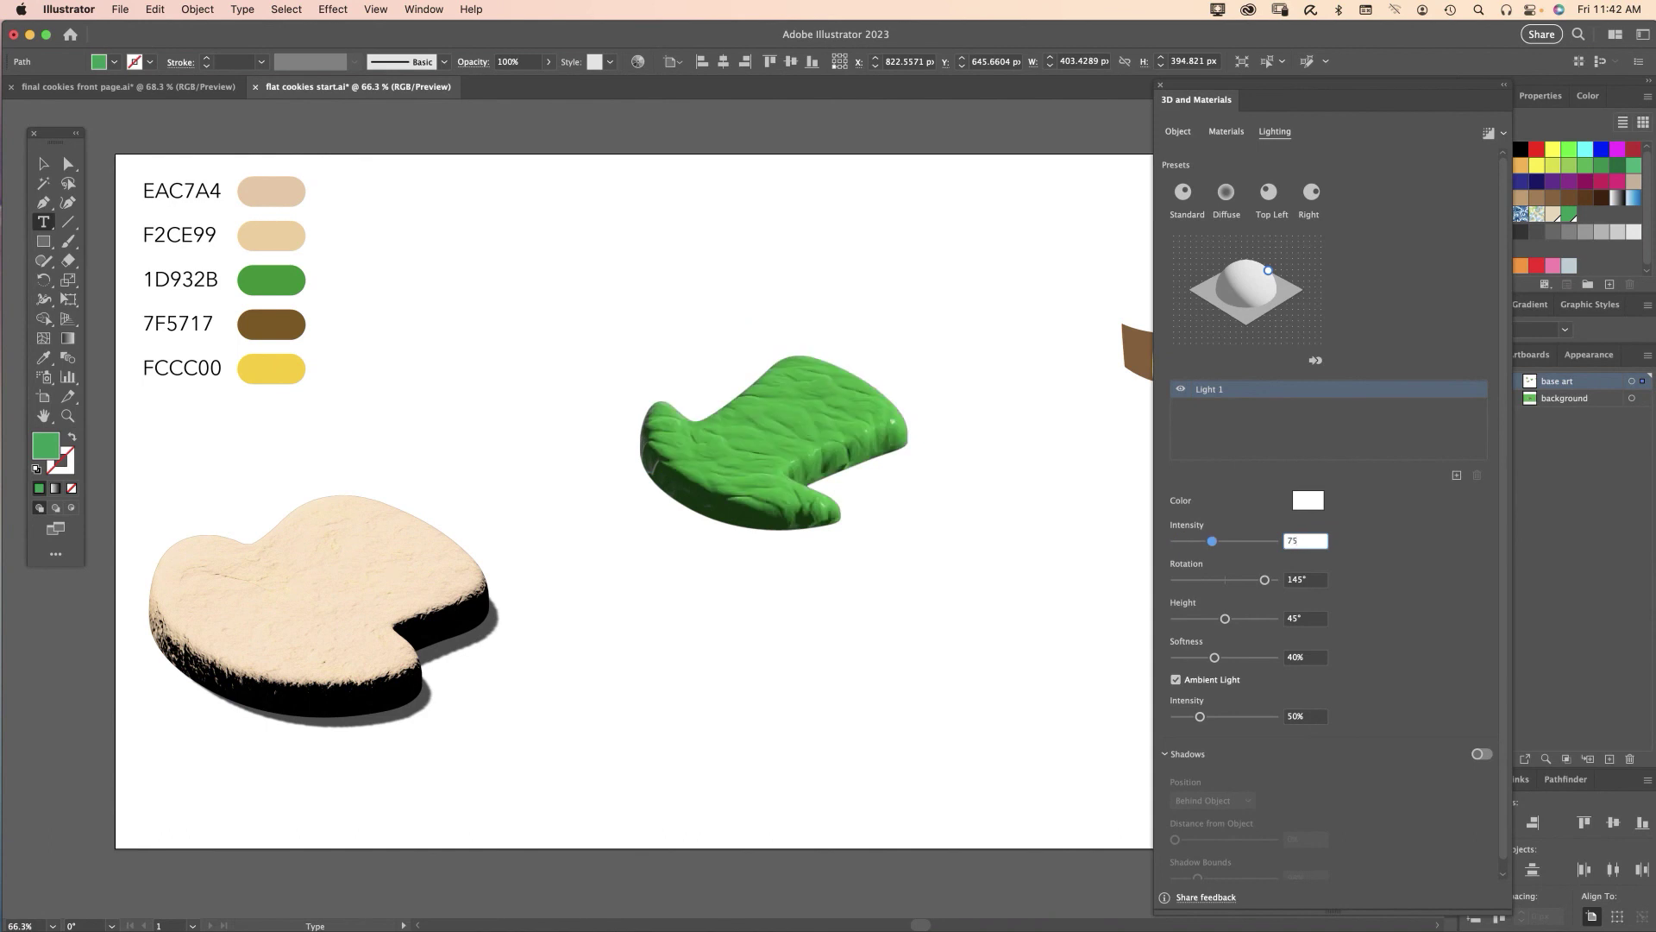
pyautogui.press('Tab')
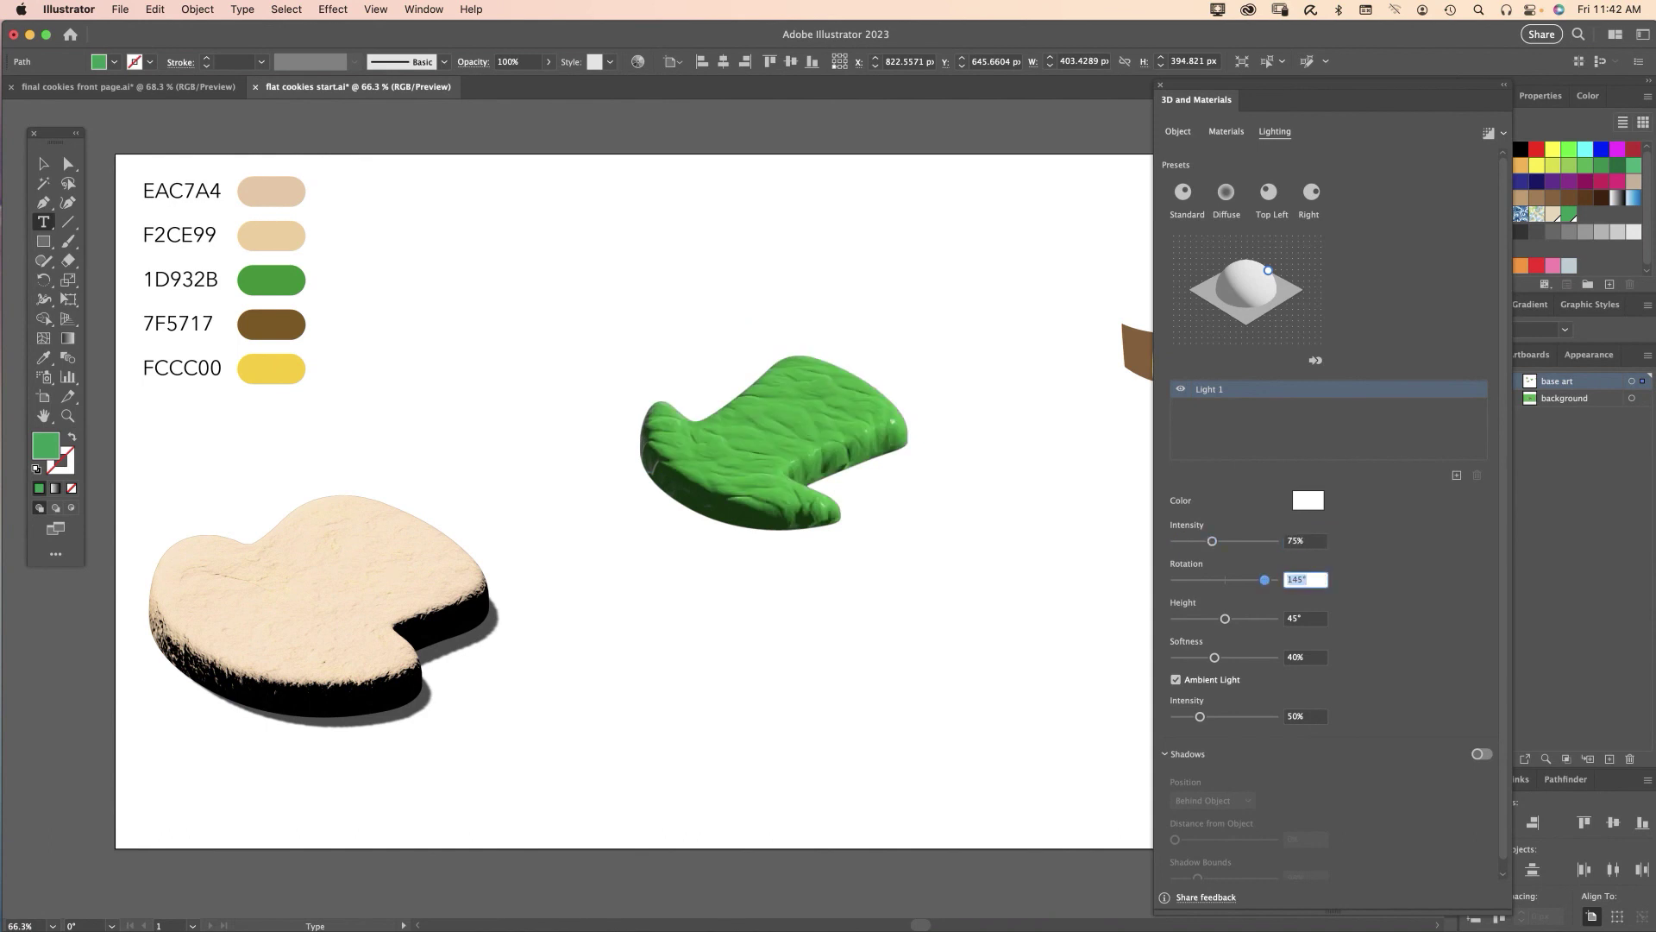
pyautogui.write('-100')
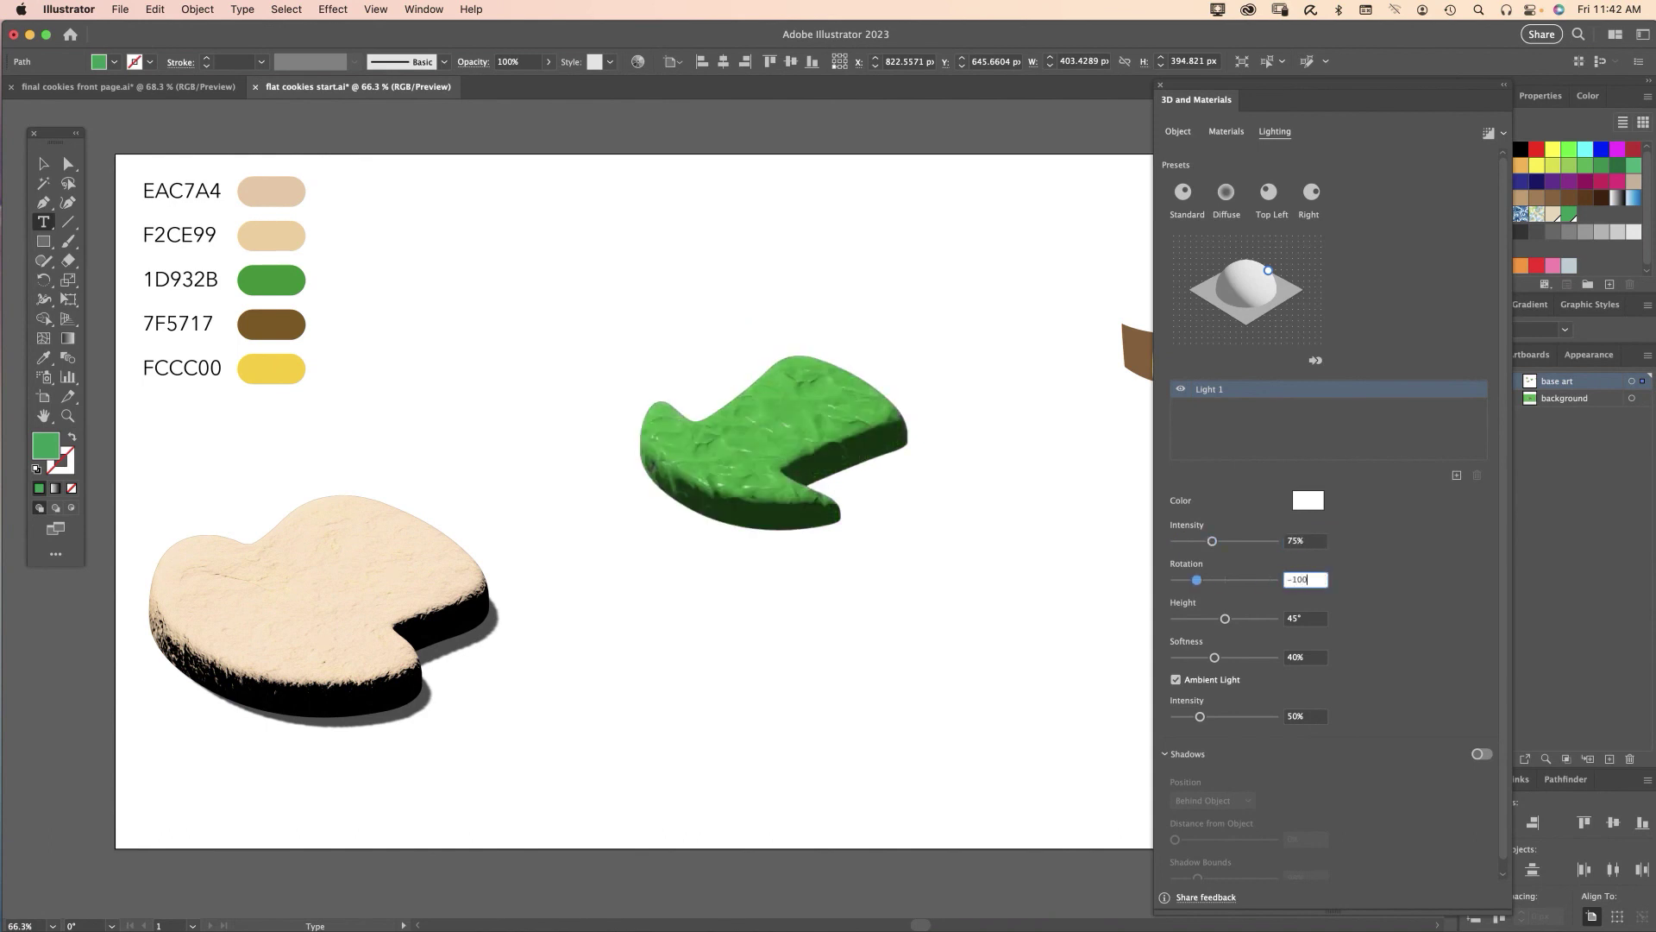
pyautogui.press('Tab')
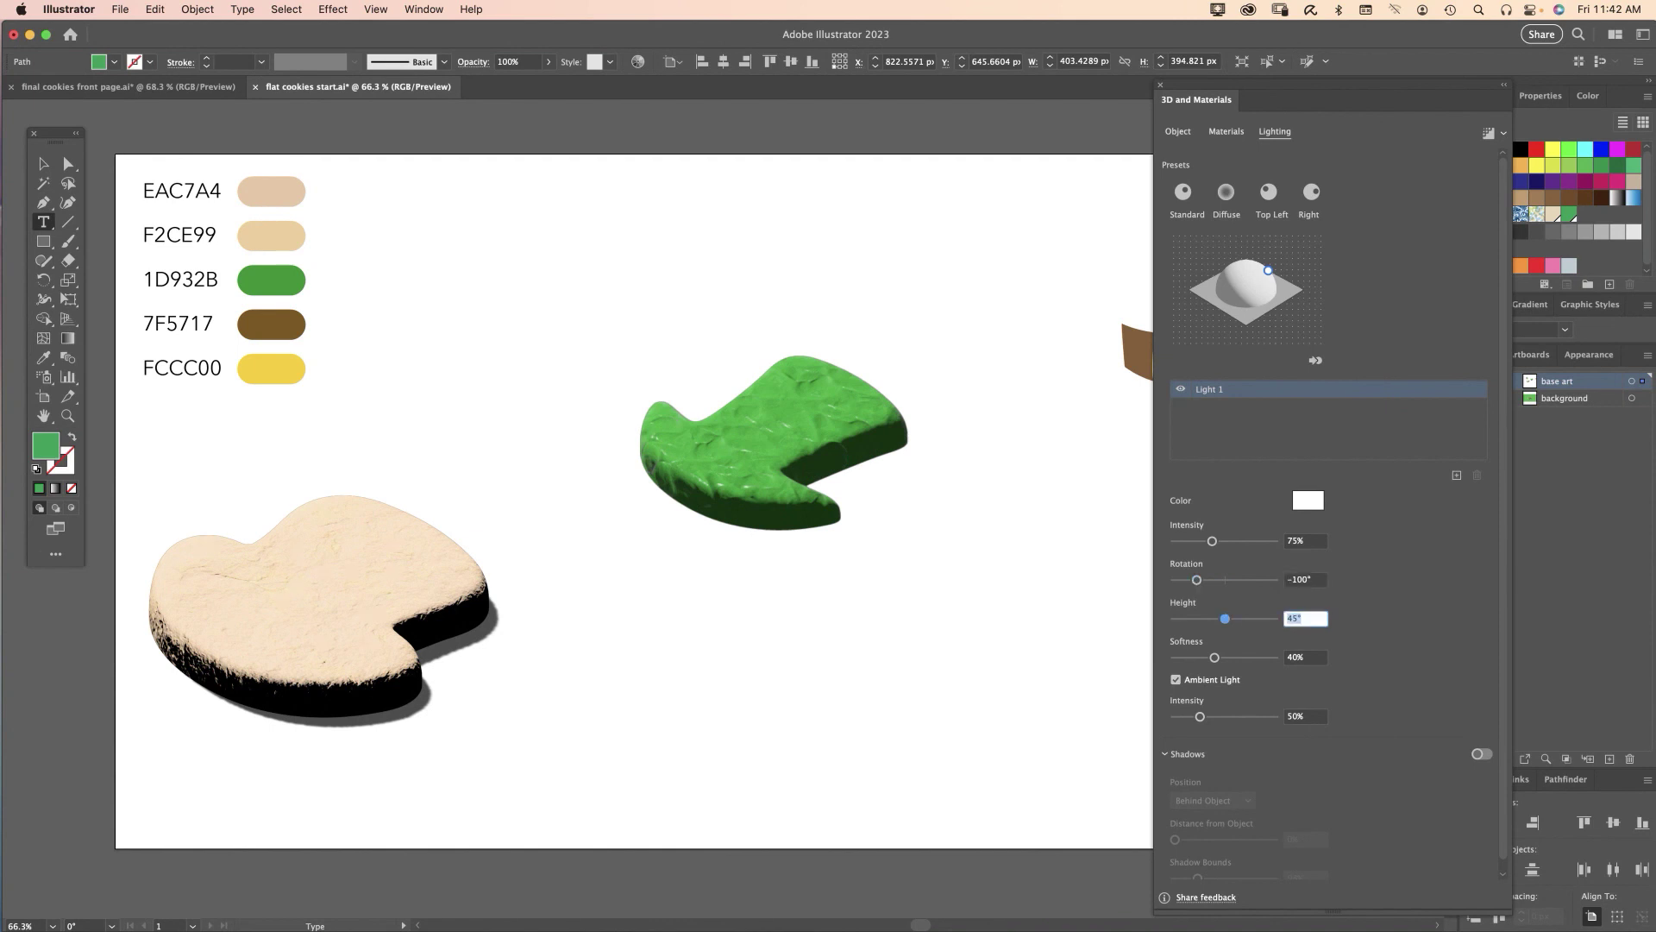
pyautogui.write('50')
pyautogui.press('Tab')
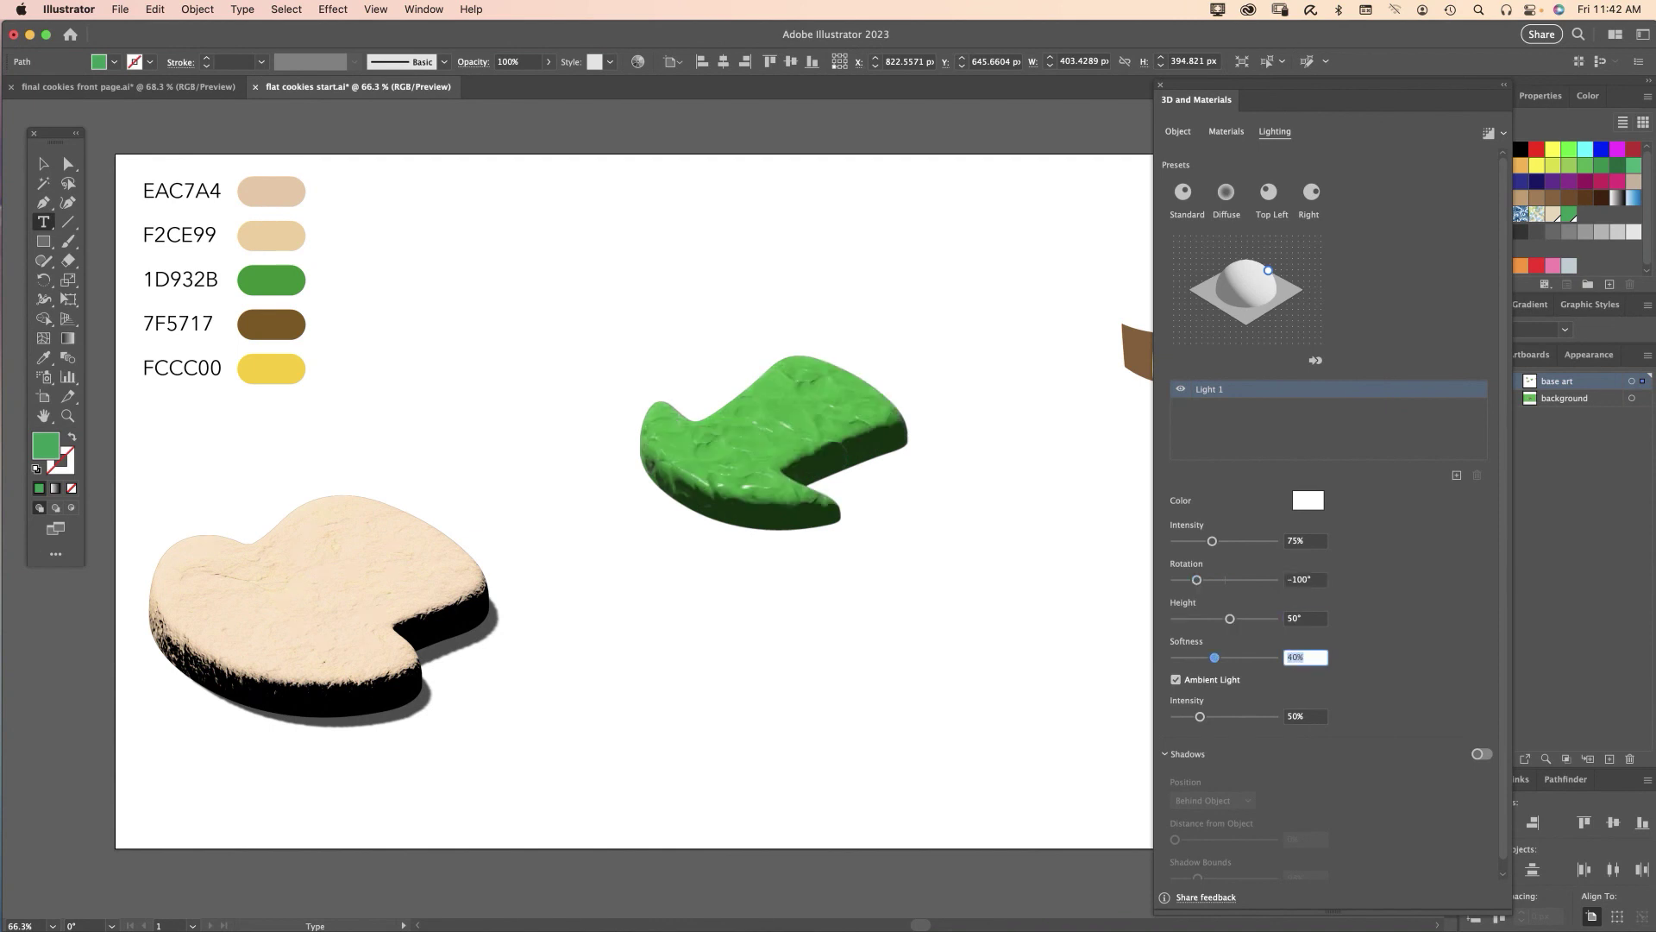
pyautogui.write('78')
pyautogui.press('Tab')
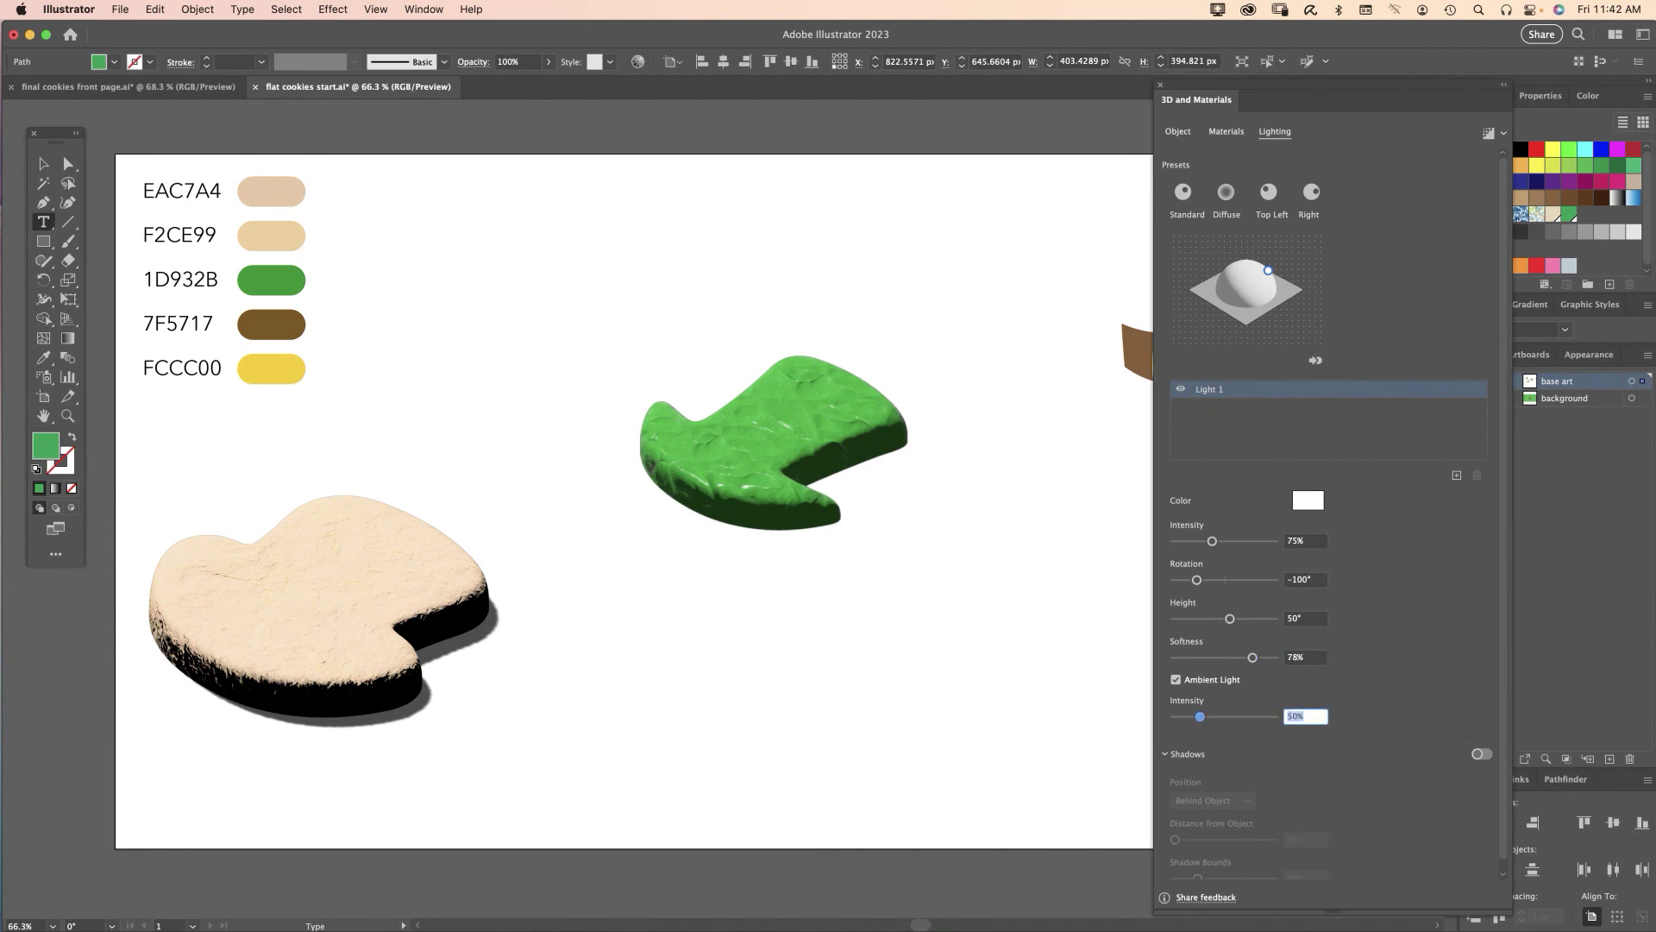
pyautogui.write('40')
pyautogui.press('Return')
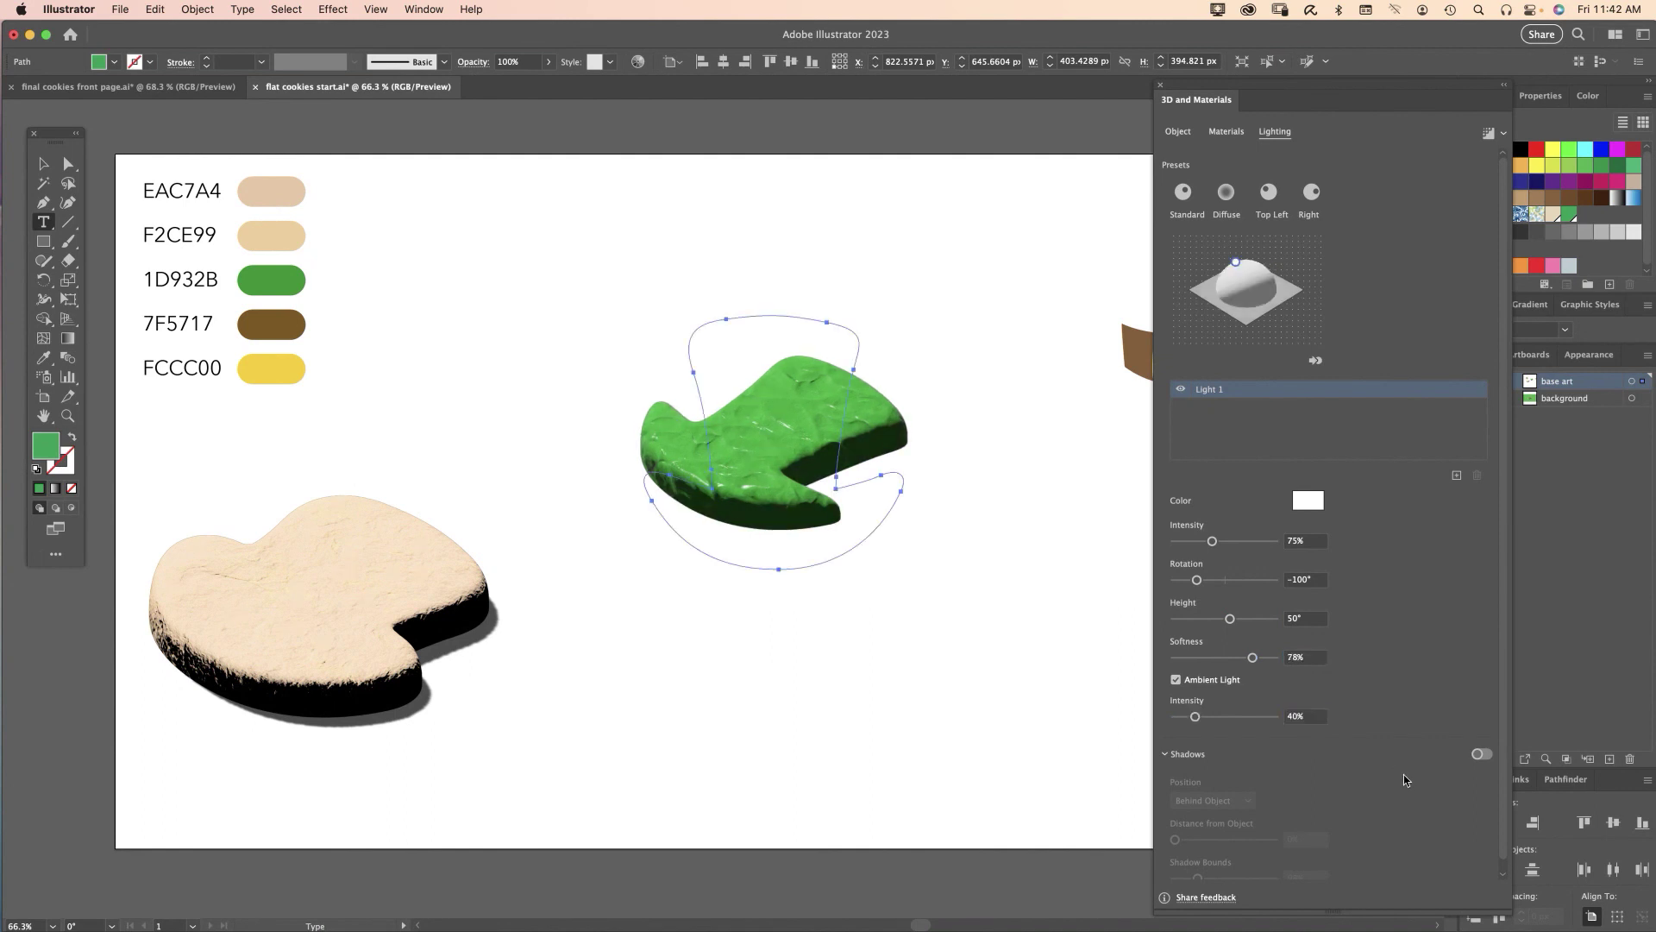
# Turn on the icing's shadow at 400% bounds and zoom in to check it on the cookie
pyautogui.scroll(-1, 1488, 807)
pyautogui.click(1481, 742)
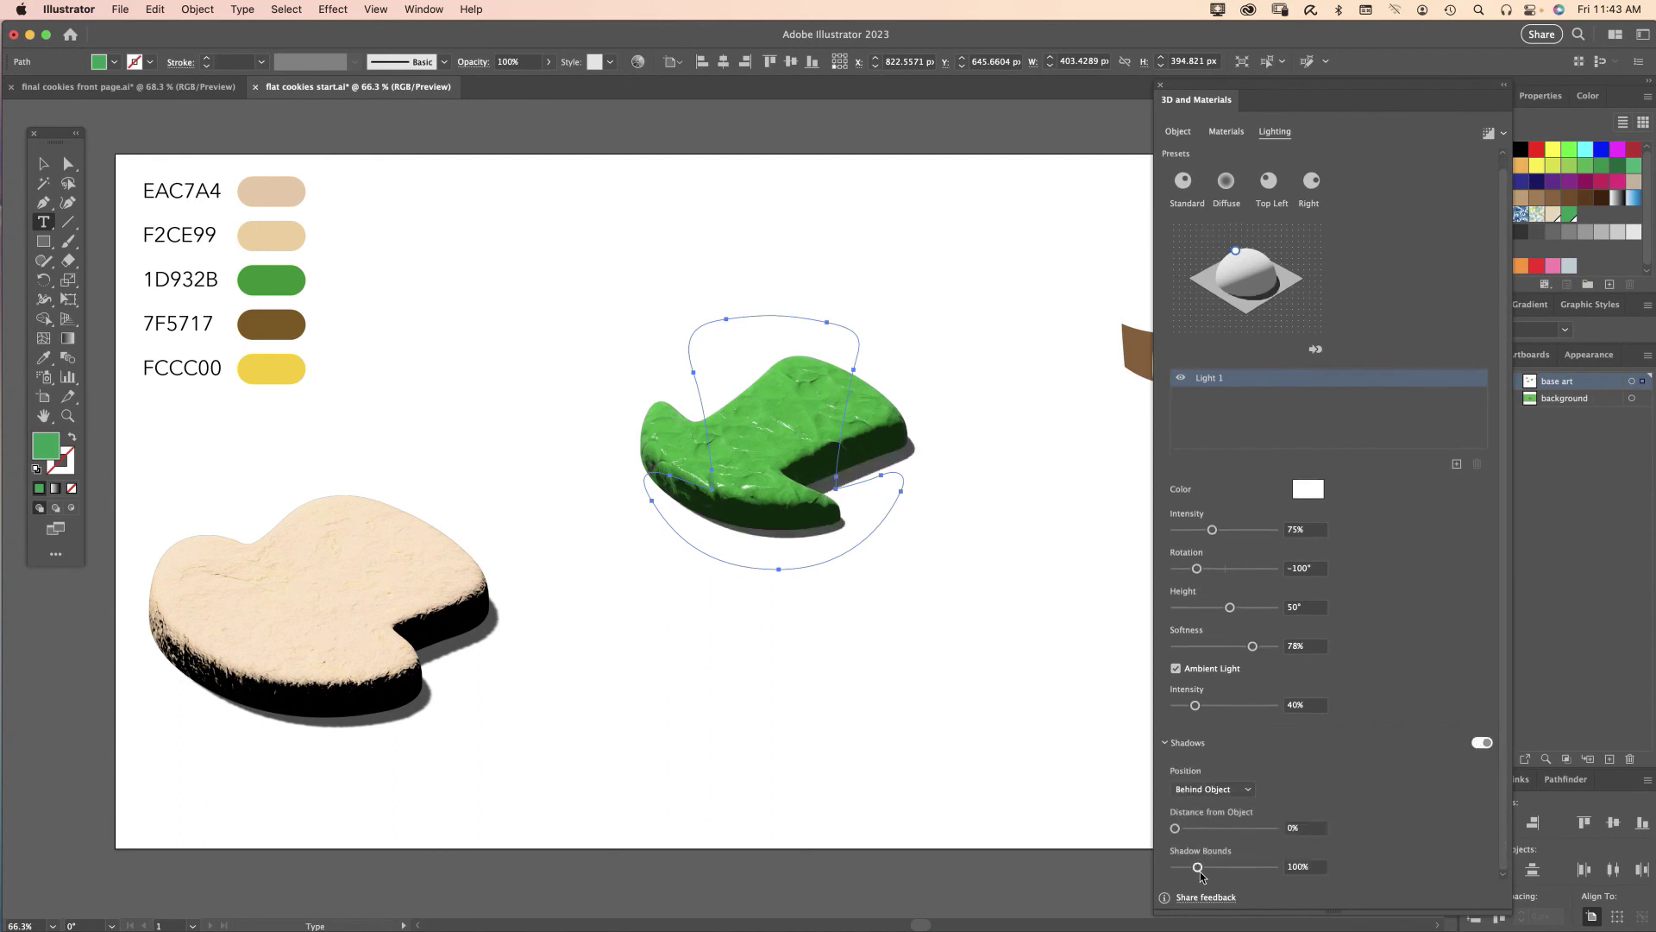
pyautogui.moveTo(1200, 873); pyautogui.dragTo(1356, 876)
pyautogui.moveTo(766, 455); pyautogui.dragTo(380, 536)
pyautogui.keyDown('alt'); pyautogui.keyDown('super'); pyautogui.click(767, 479); pyautogui.keyUp('super'); pyautogui.keyUp('alt')
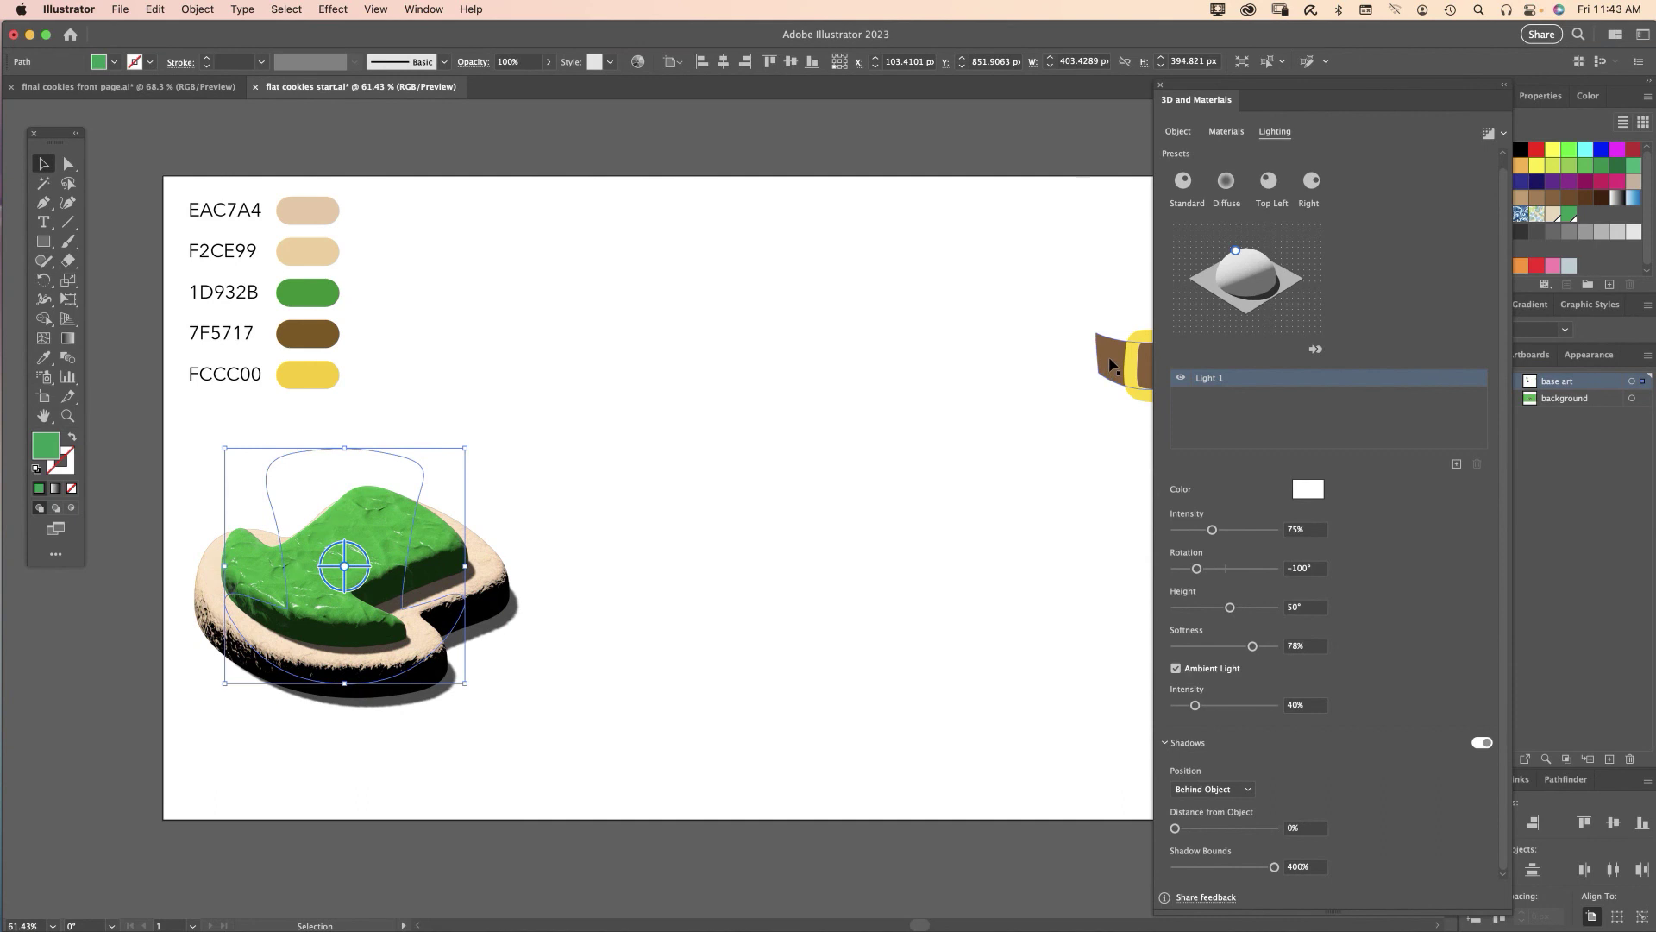
# Center the brown band and inflate it at 40% volume, 10 px depth, Isometric Top rotation
pyautogui.moveTo(1107, 355); pyautogui.dragTo(746, 430)
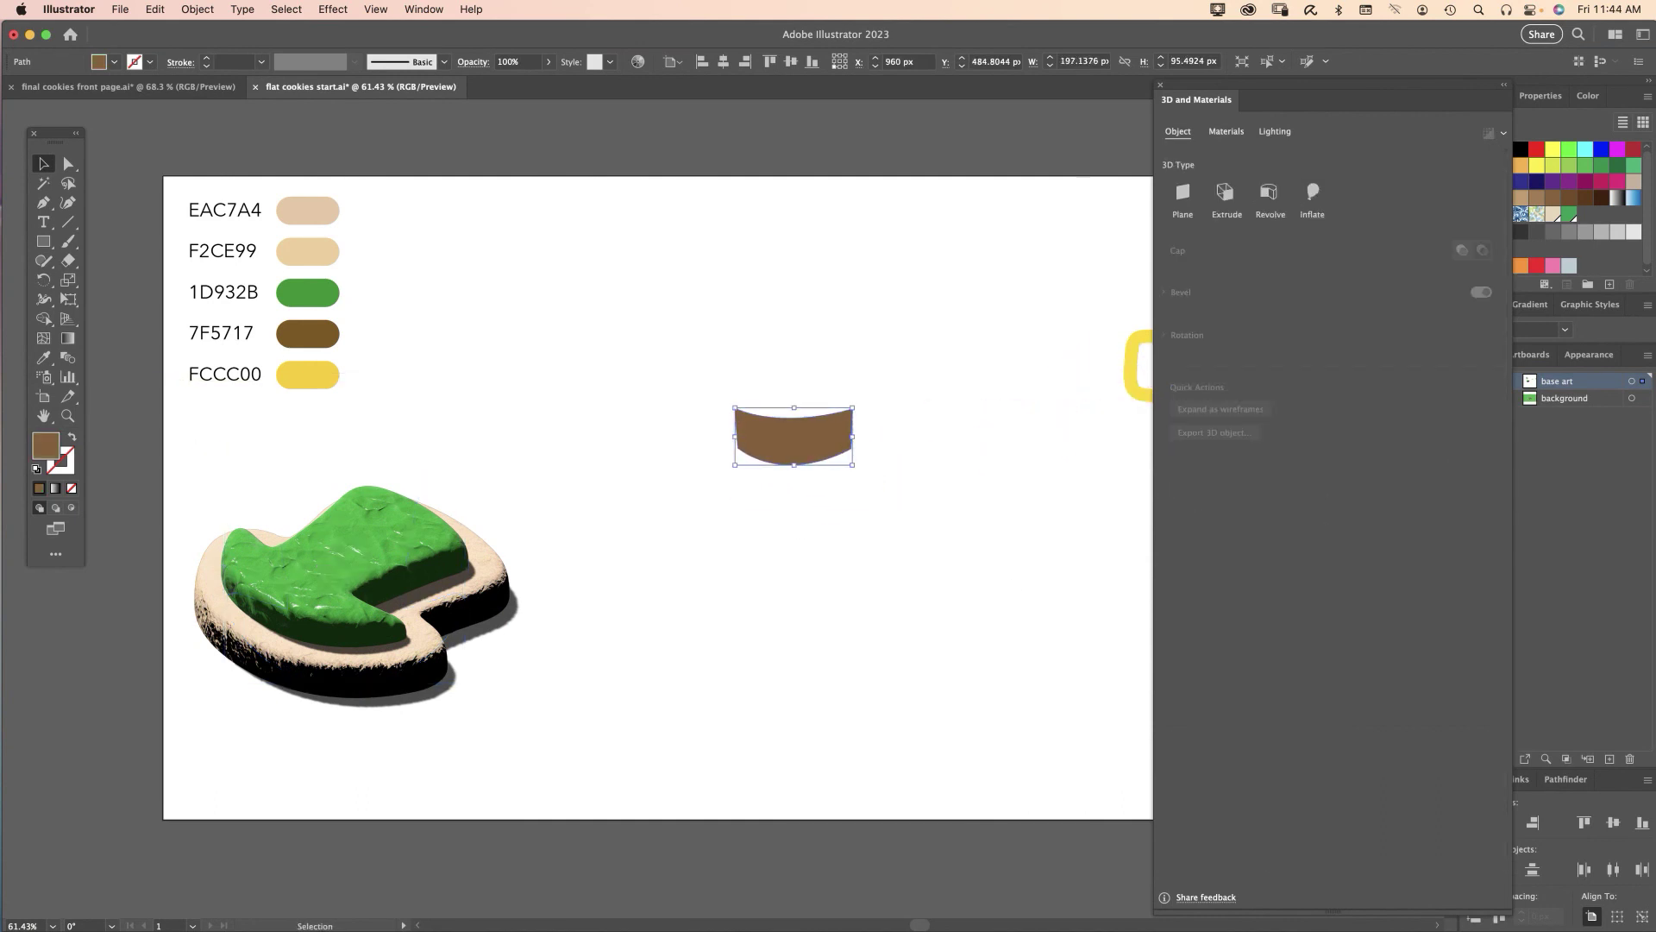
pyautogui.click(1312, 191)
pyautogui.click(1303, 381)
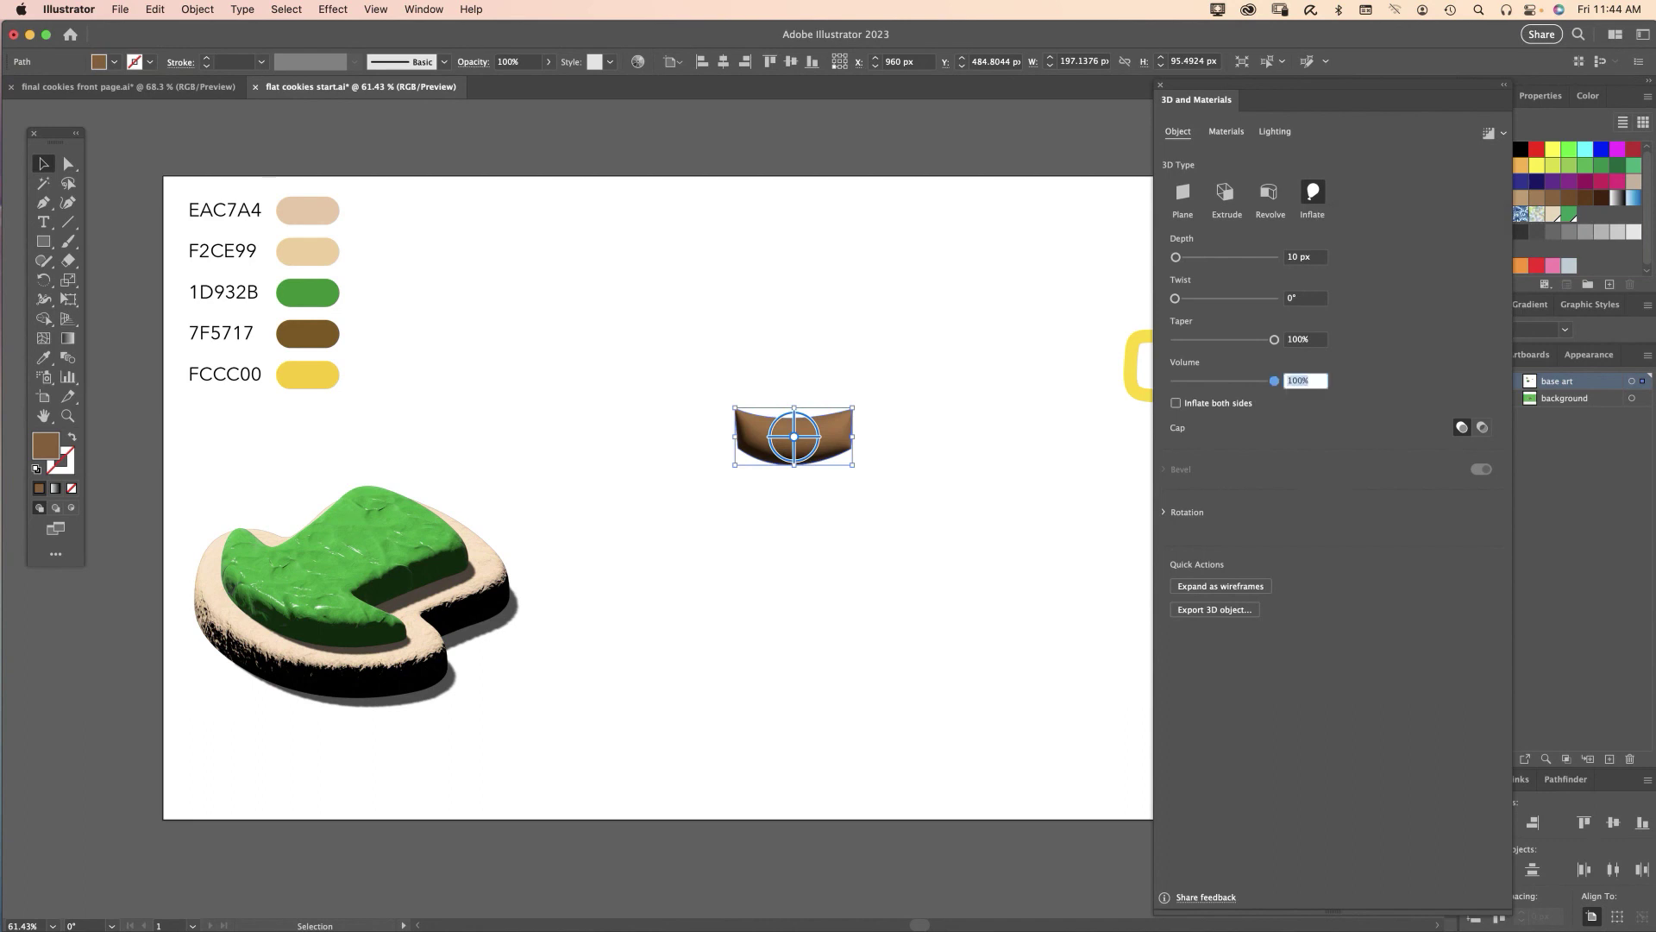
pyautogui.write('40')
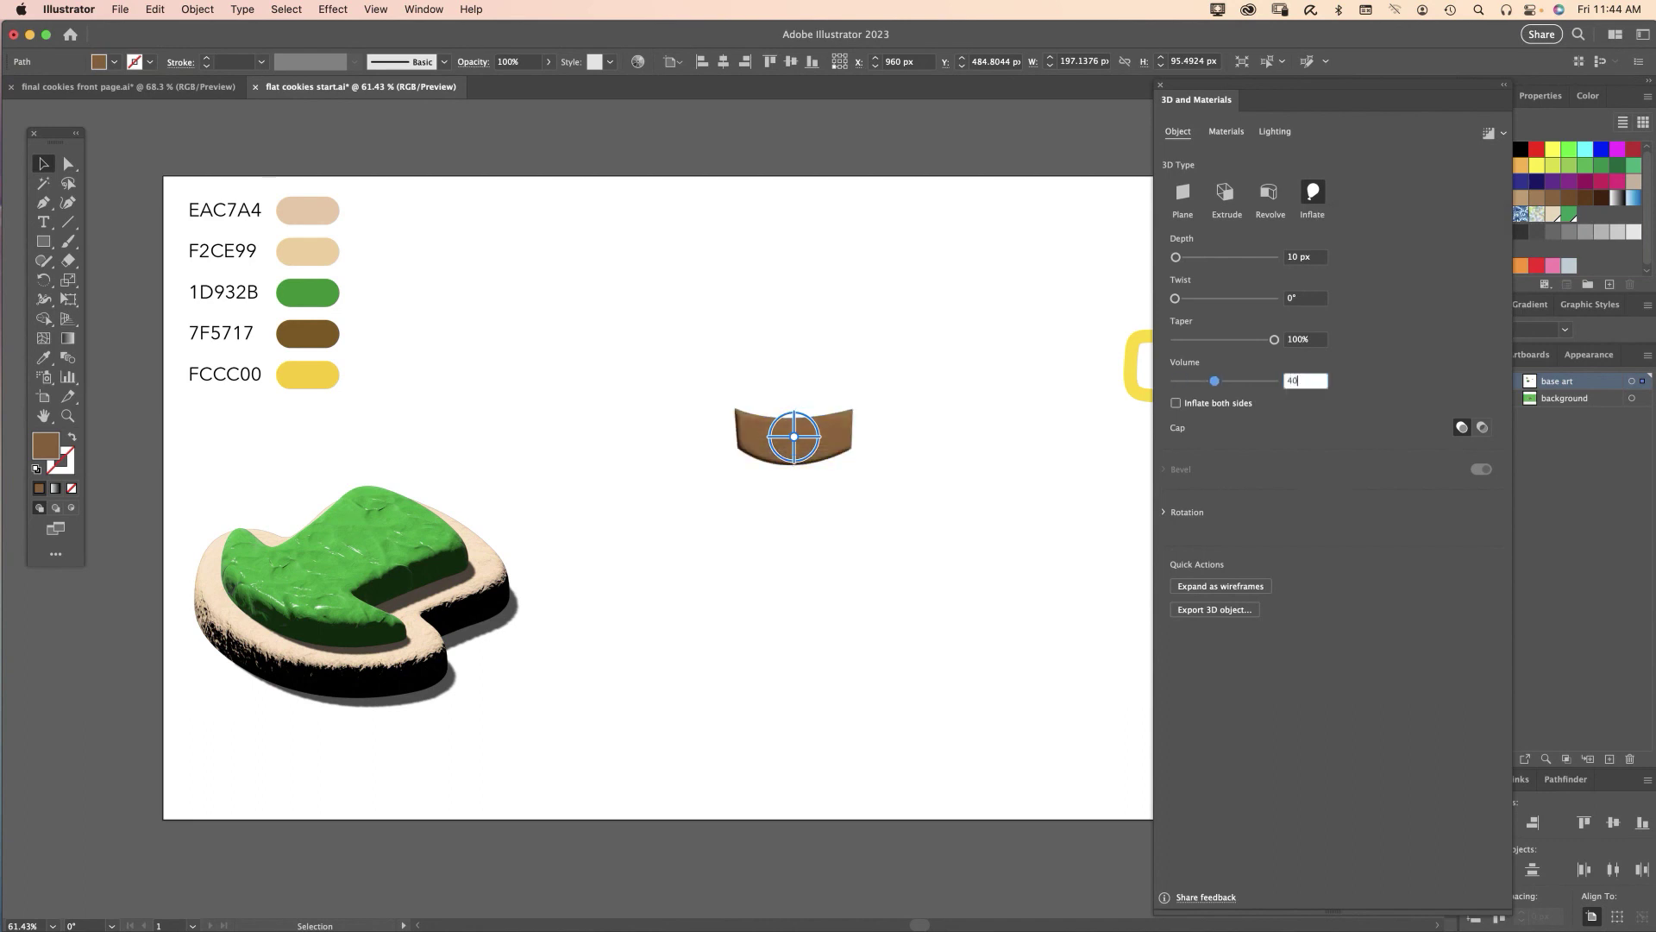
pyautogui.press('Tab')
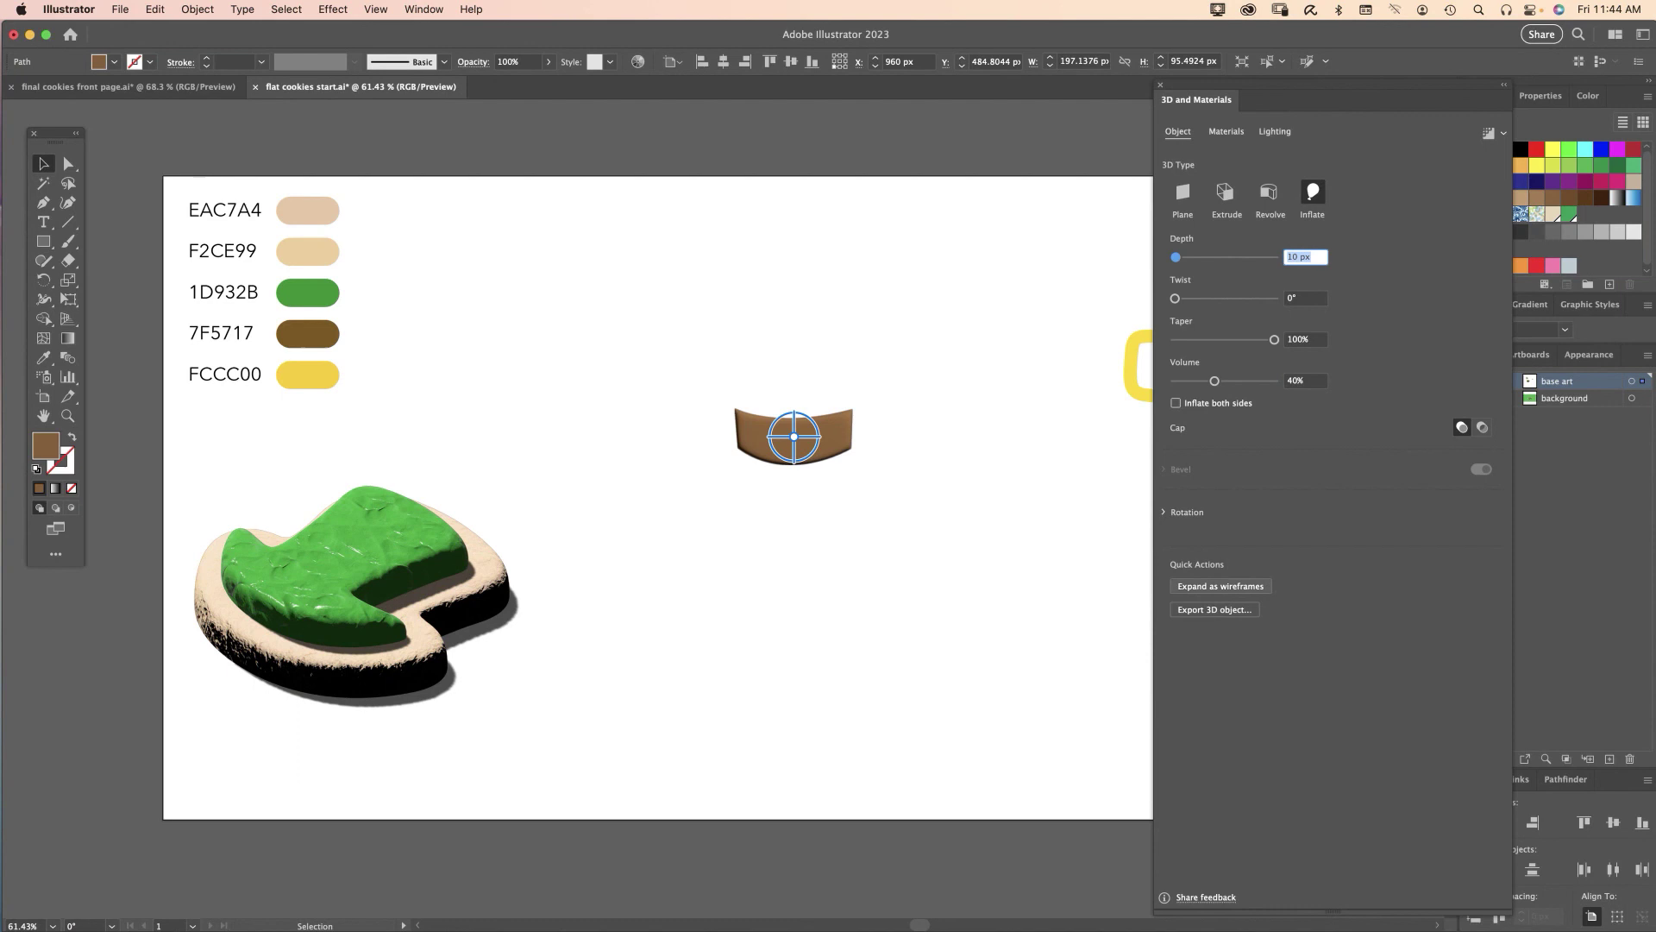
pyautogui.press('Return')
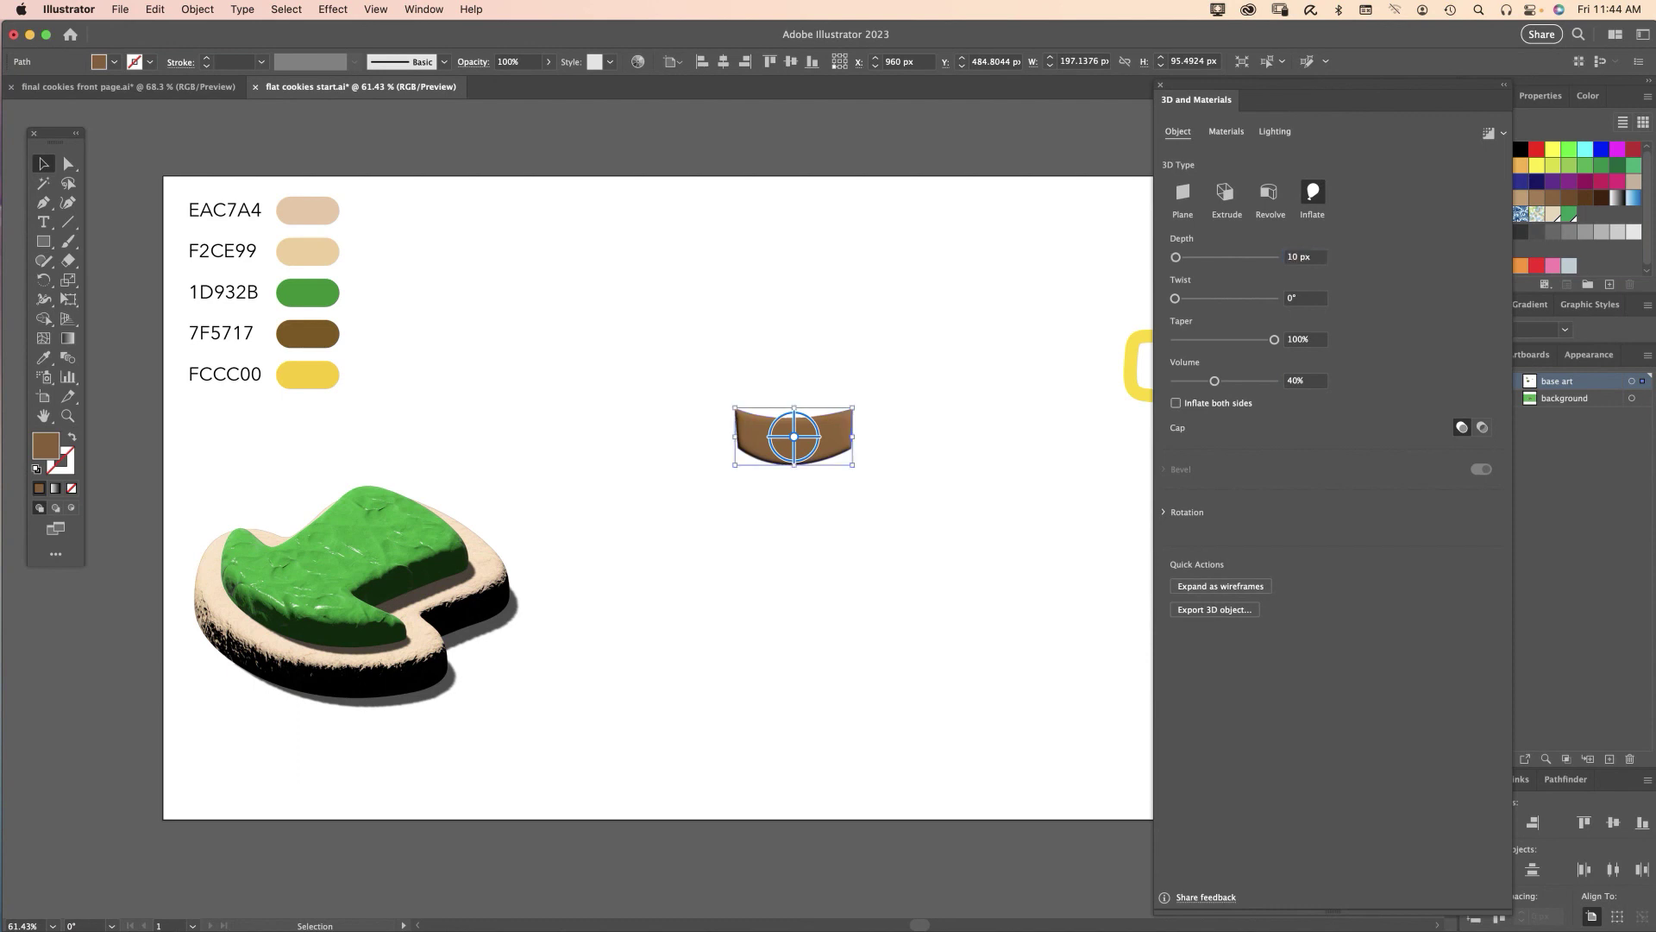
pyautogui.click(1187, 511)
pyautogui.click(1218, 564)
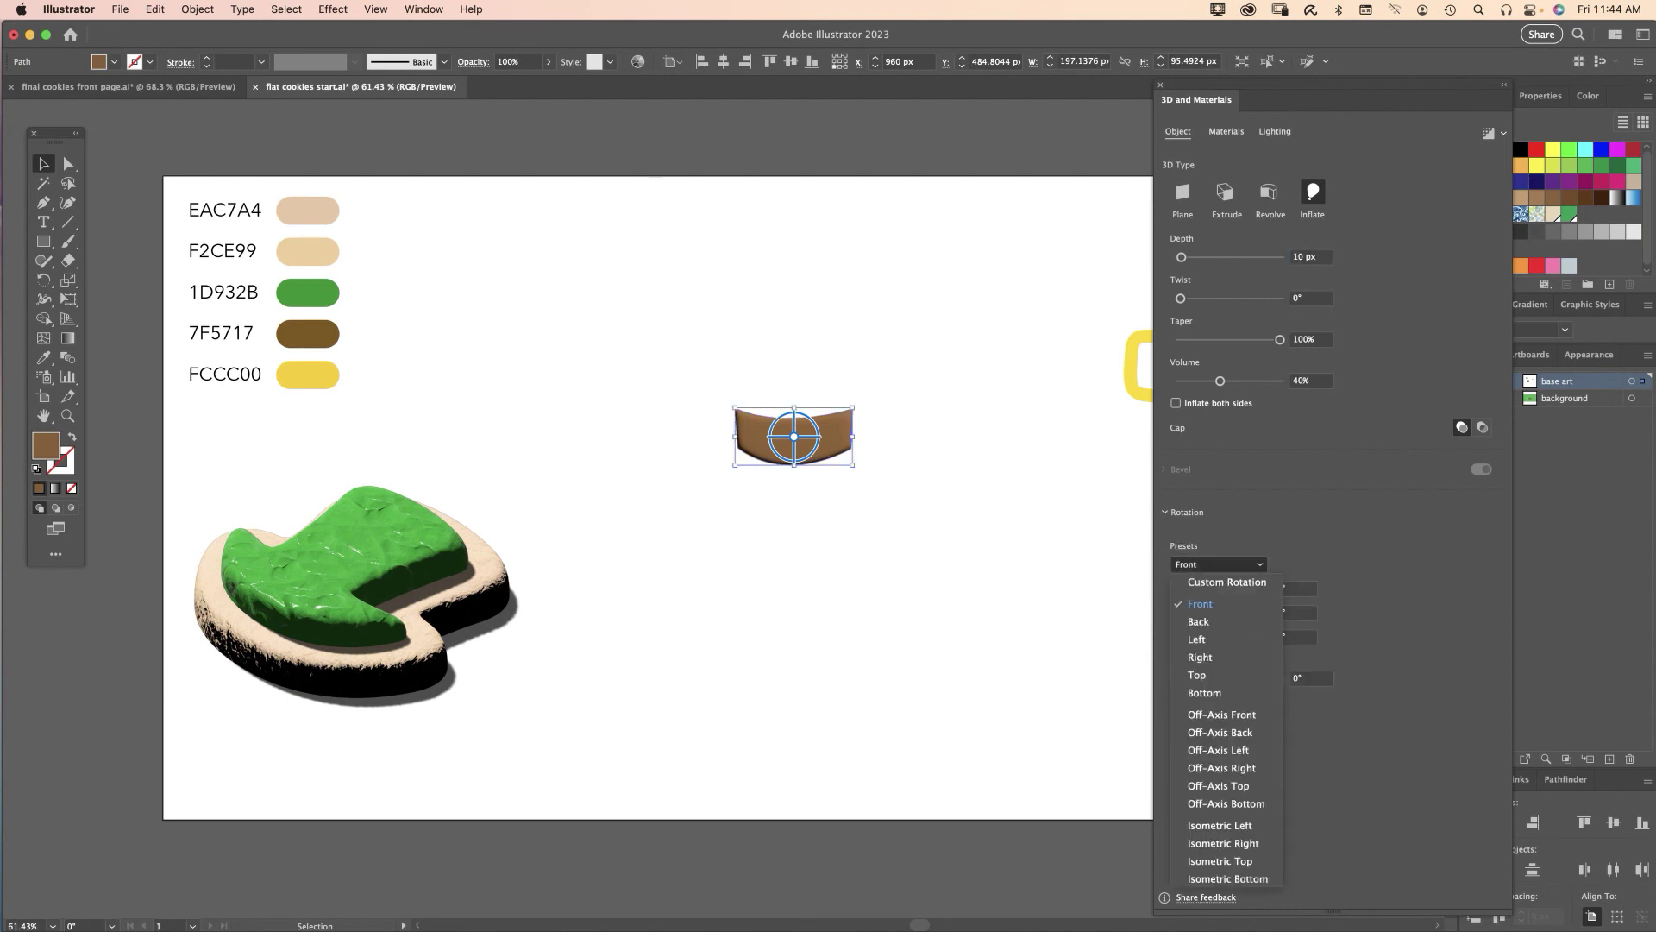
pyautogui.click(1220, 861)
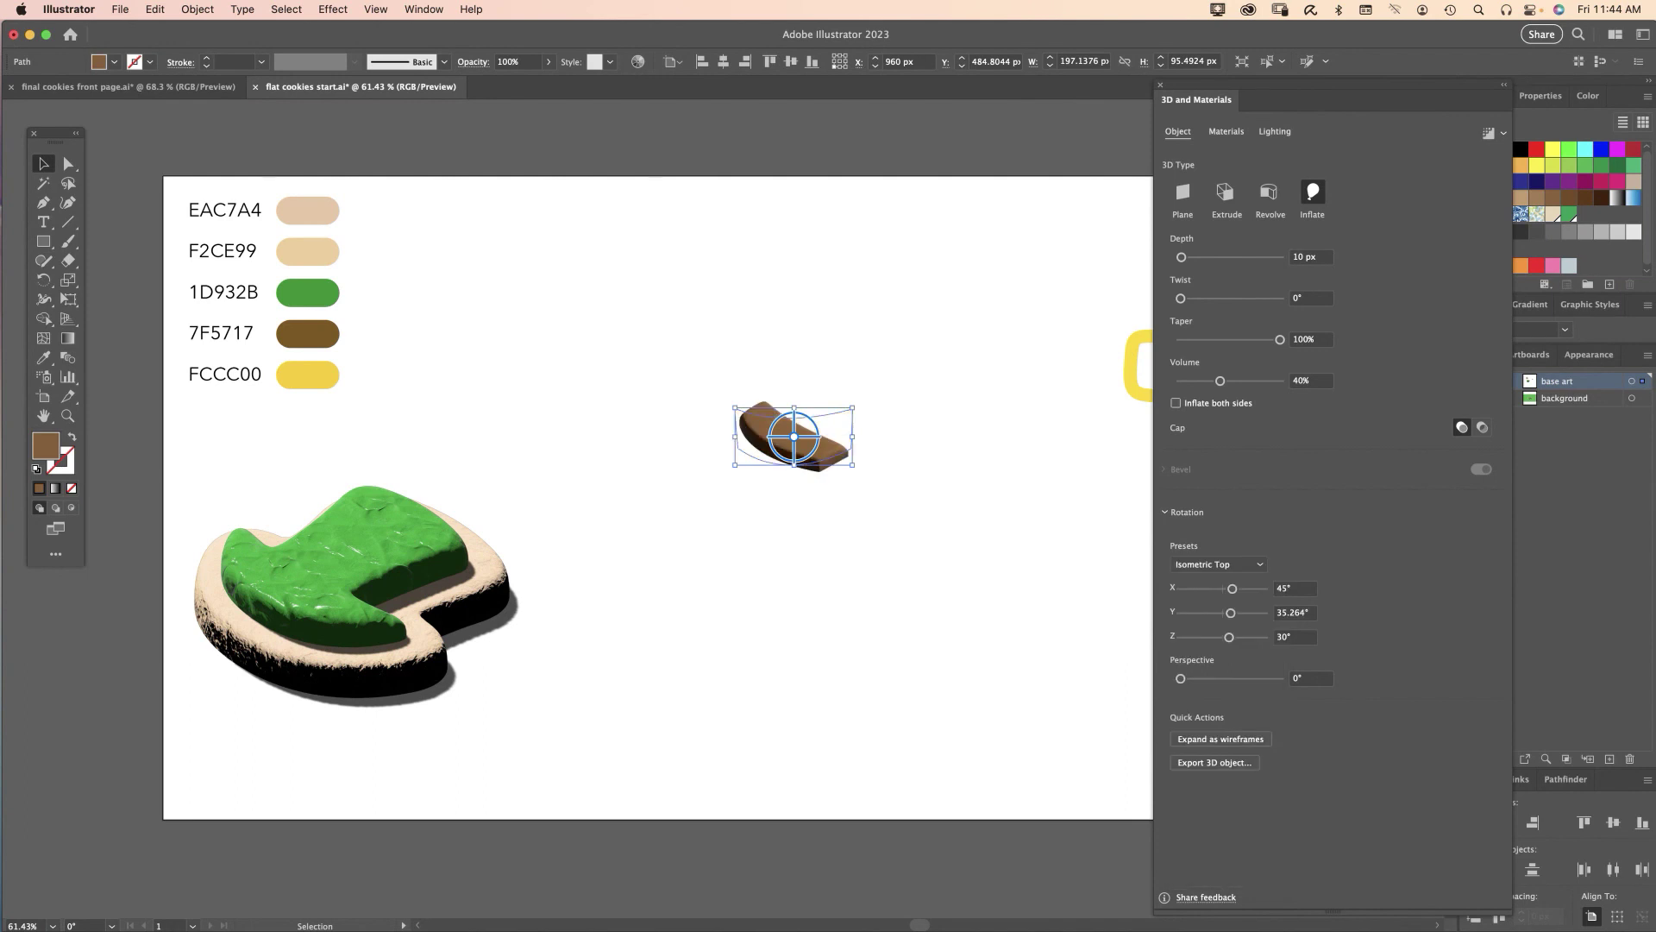
# Apply the Creased Plastic Film material to the brown band
pyautogui.click(1226, 132)
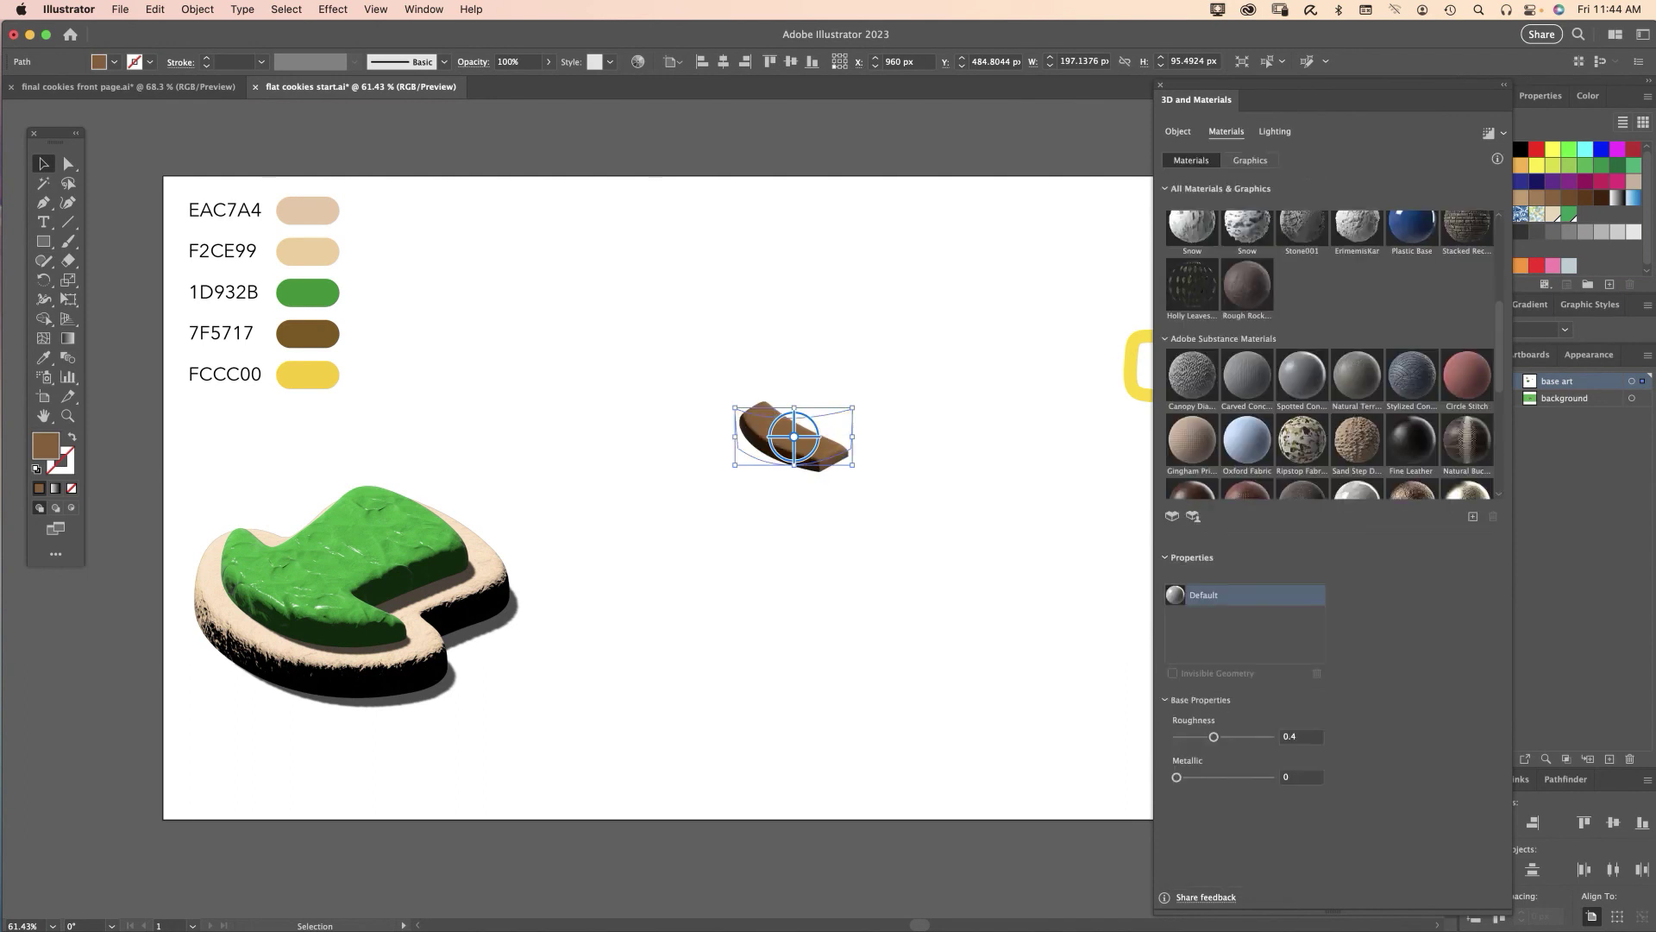
pyautogui.scroll(-5, 1332, 354)
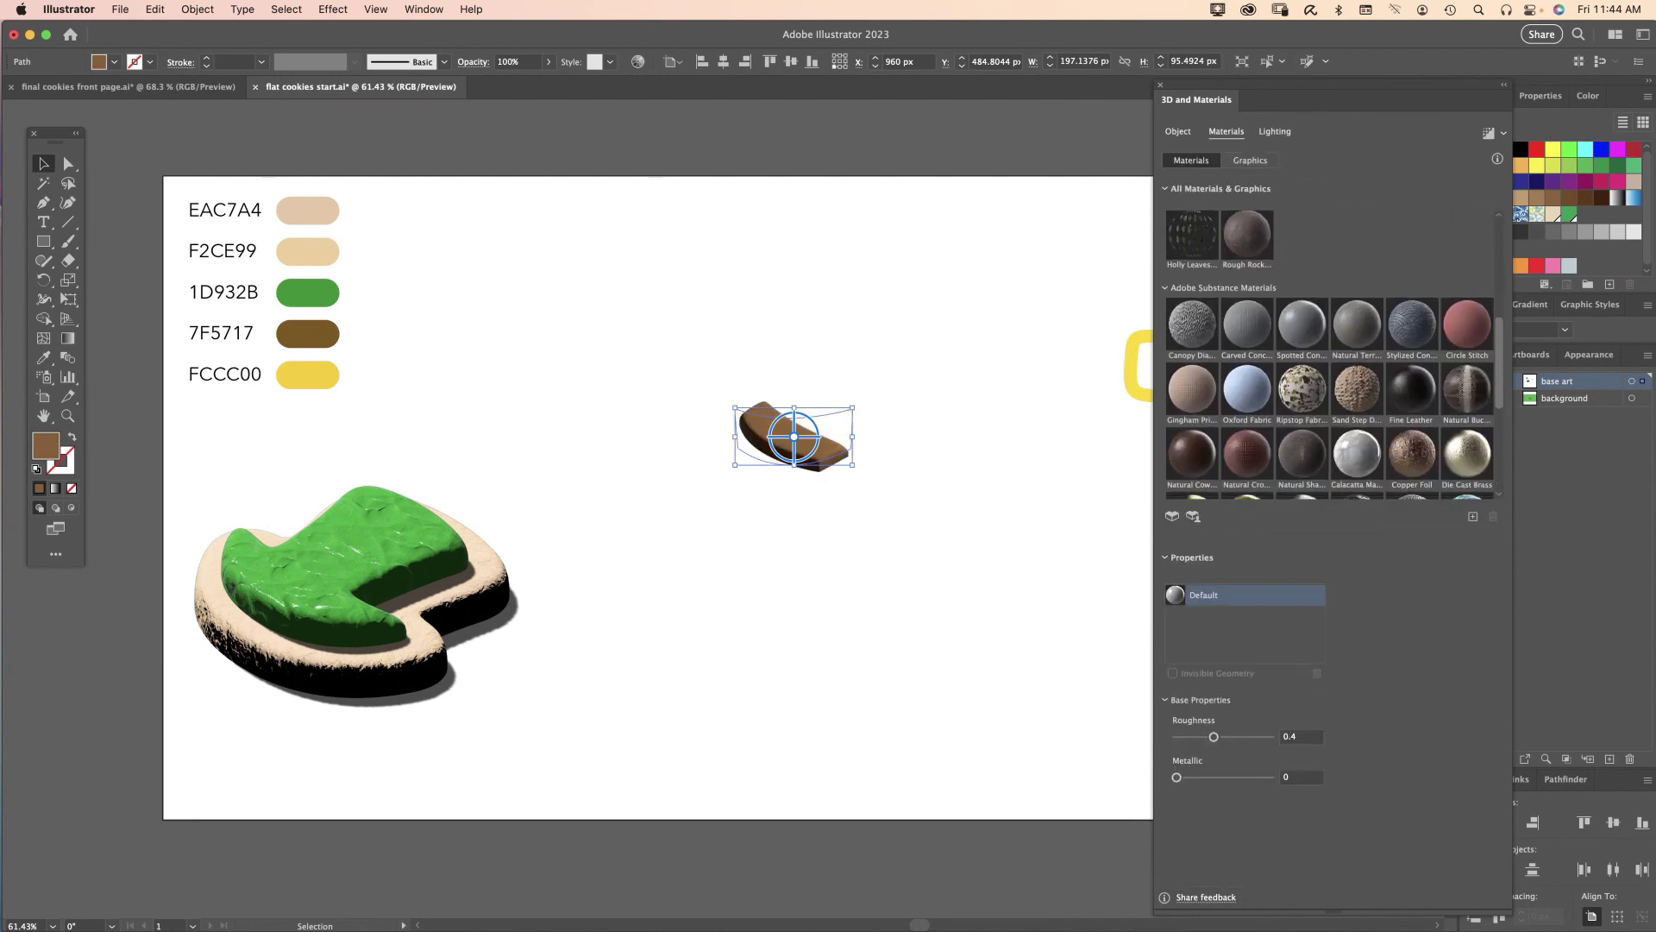
pyautogui.scroll(-2, 1332, 355)
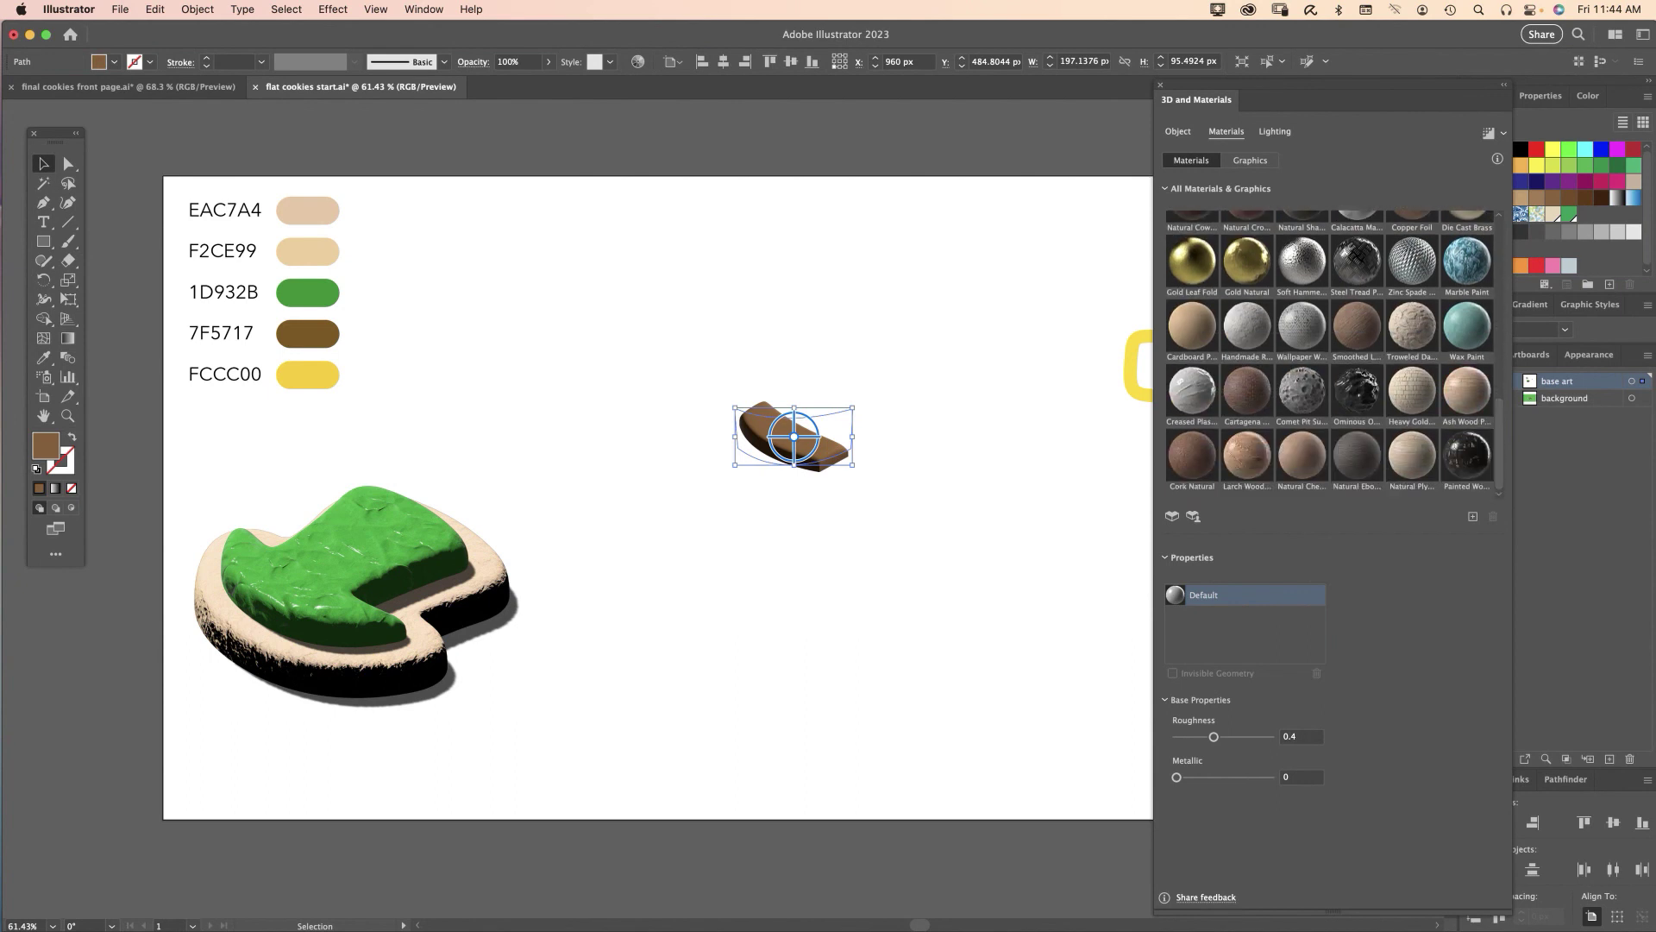
pyautogui.click(1191, 391)
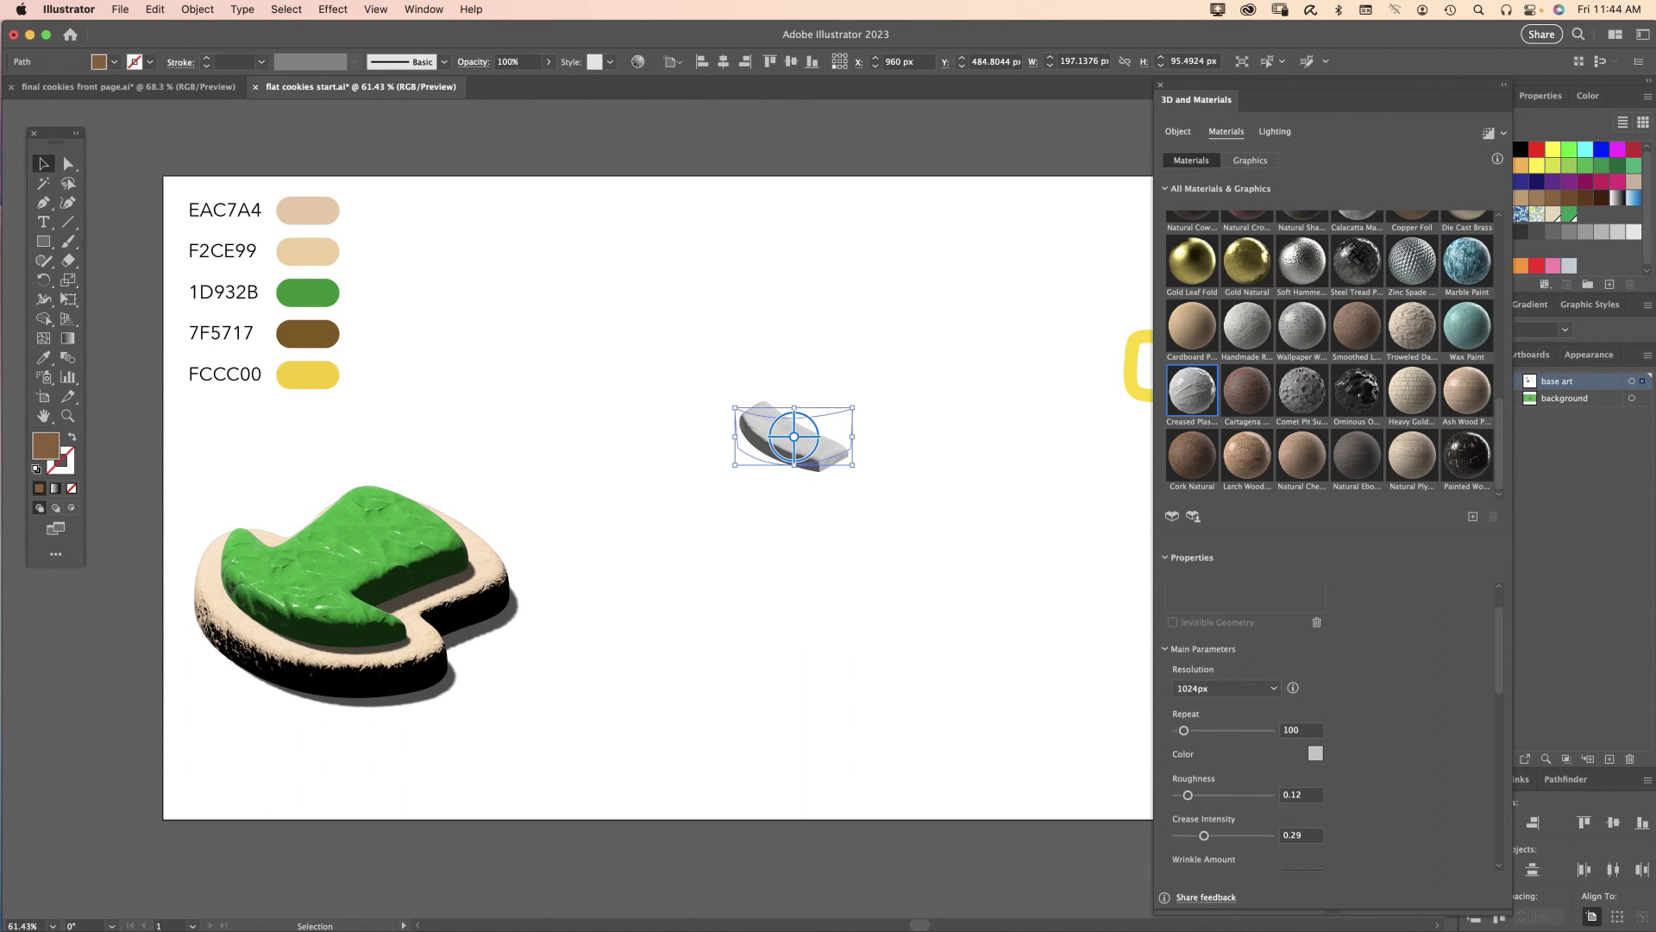
# Copy the 7F5717 hex from the swatch label and make it the band's material colour
pyautogui.click(244, 336)
pyautogui.doubleClick(244, 336)
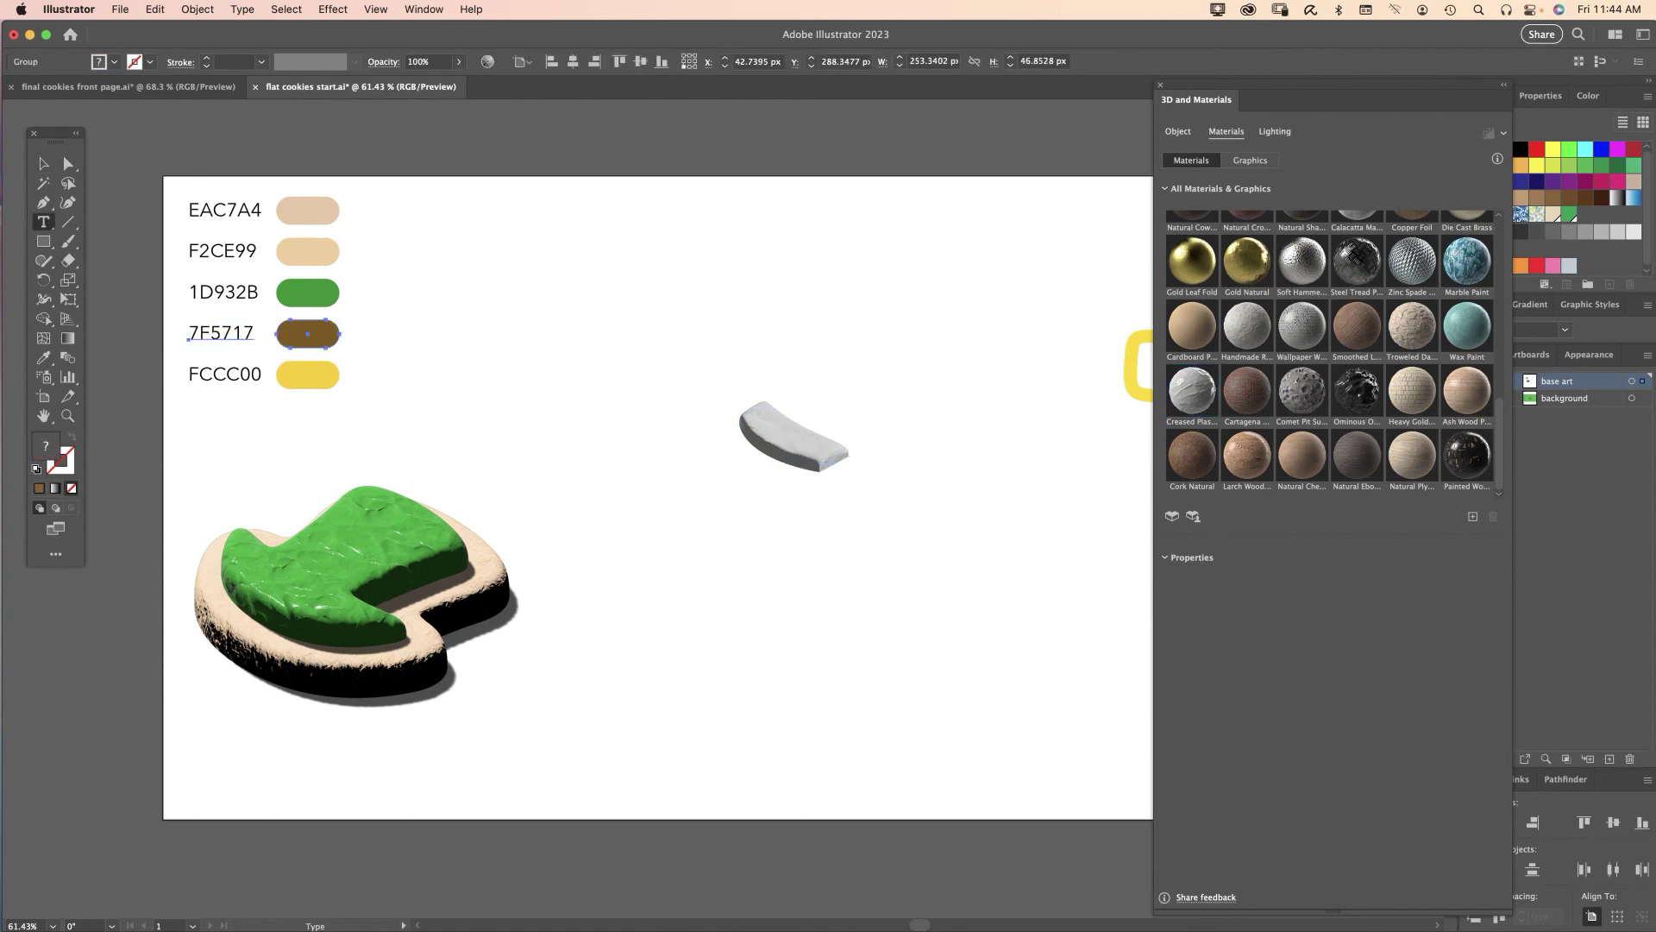
pyautogui.doubleClick(244, 336)
pyautogui.press('super+c')
pyautogui.keyDown('super'); pyautogui.click(483, 362); pyautogui.keyUp('super')
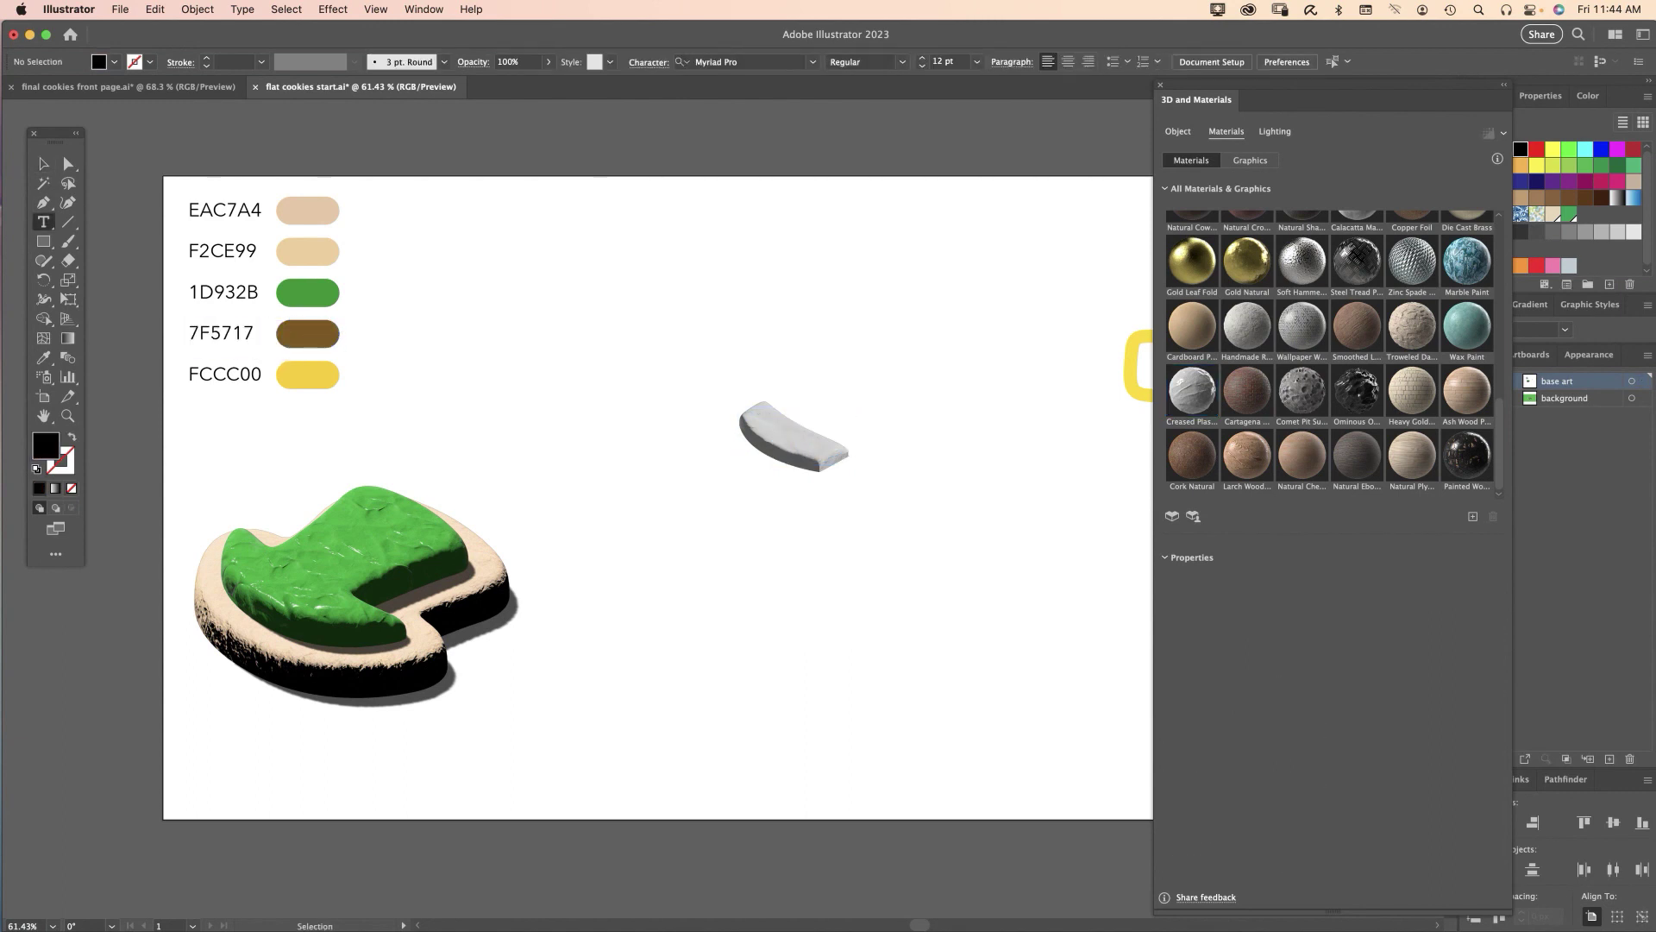
pyautogui.click(803, 456)
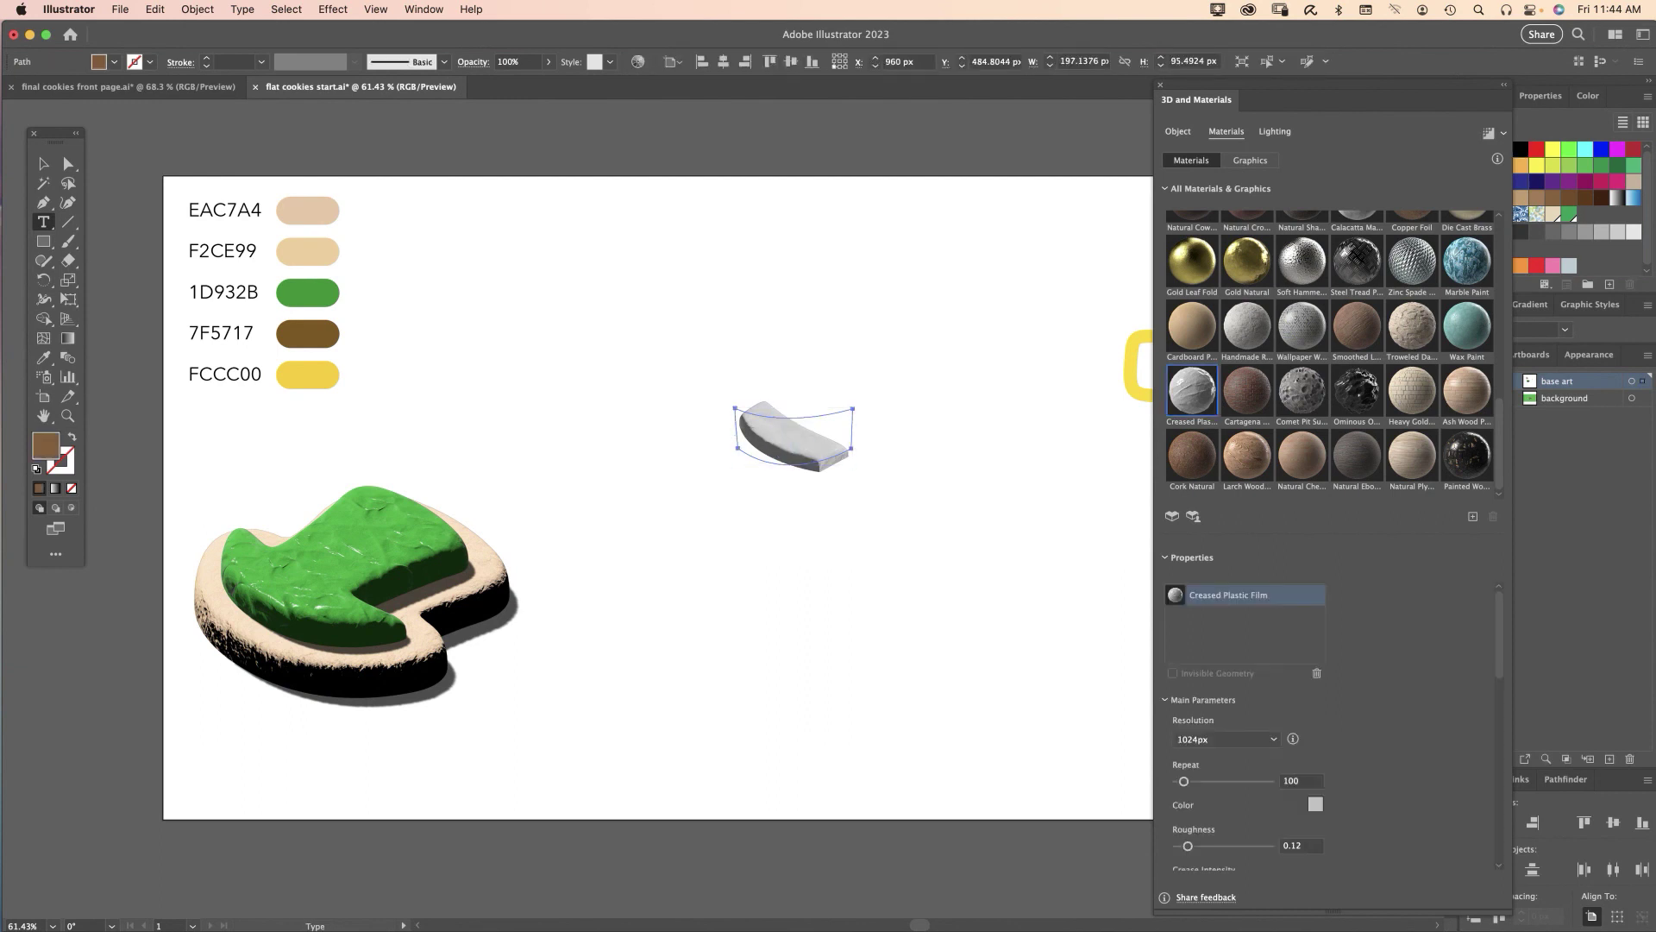
pyautogui.click(1316, 804)
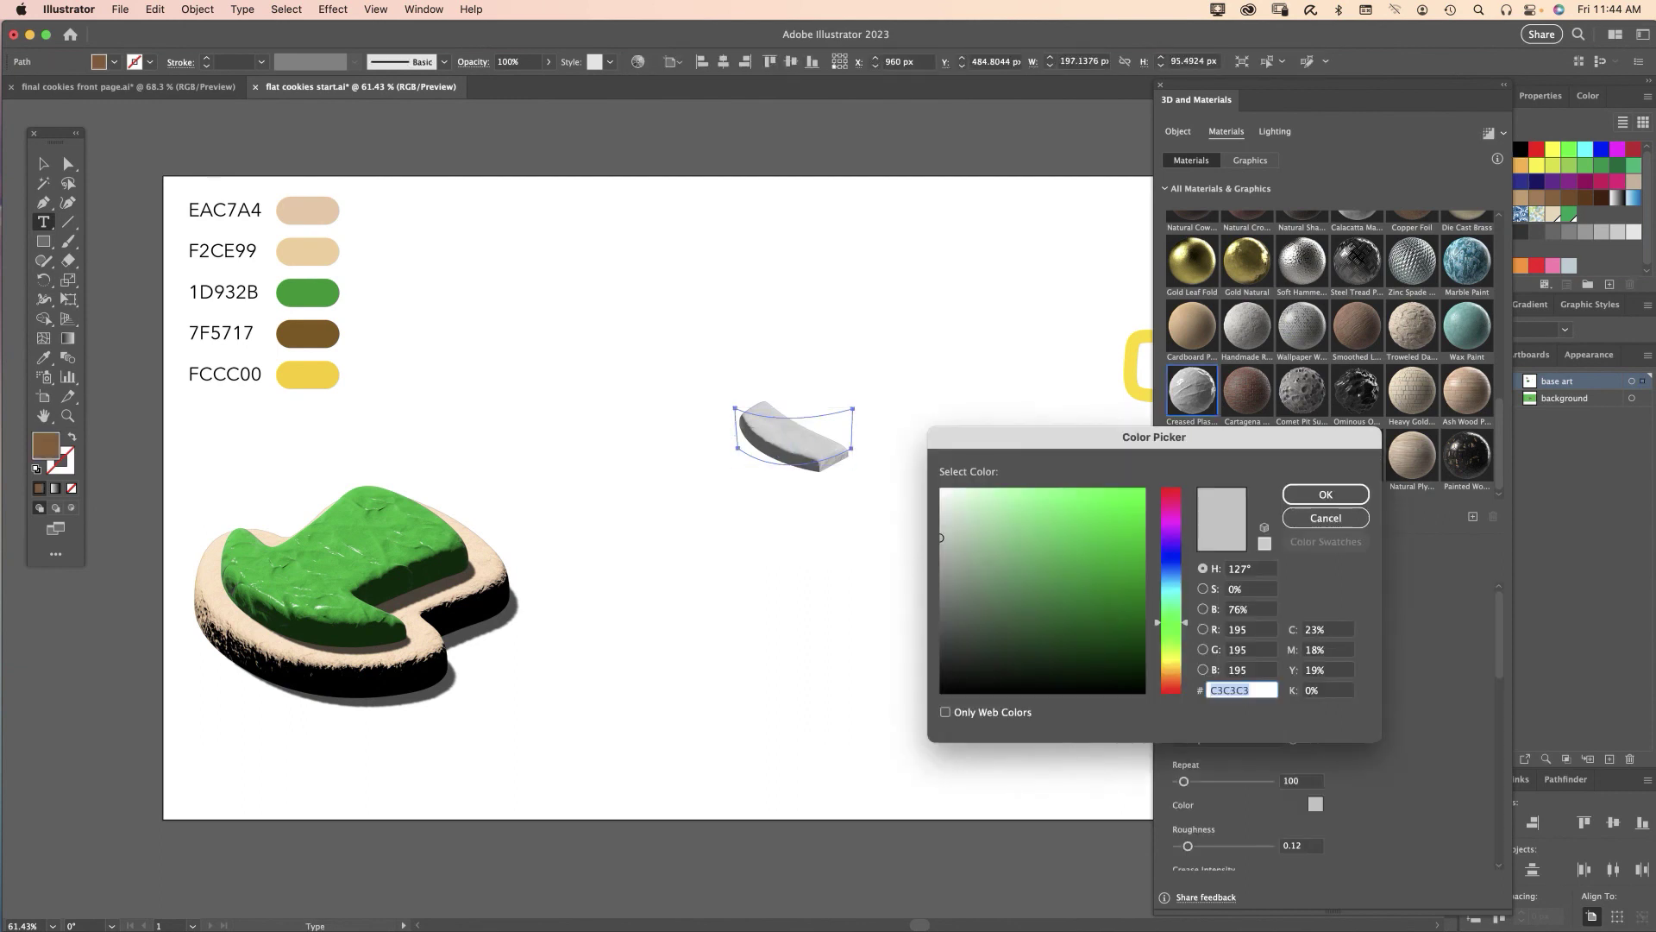
pyautogui.press('super+v')
pyautogui.click(1326, 495)
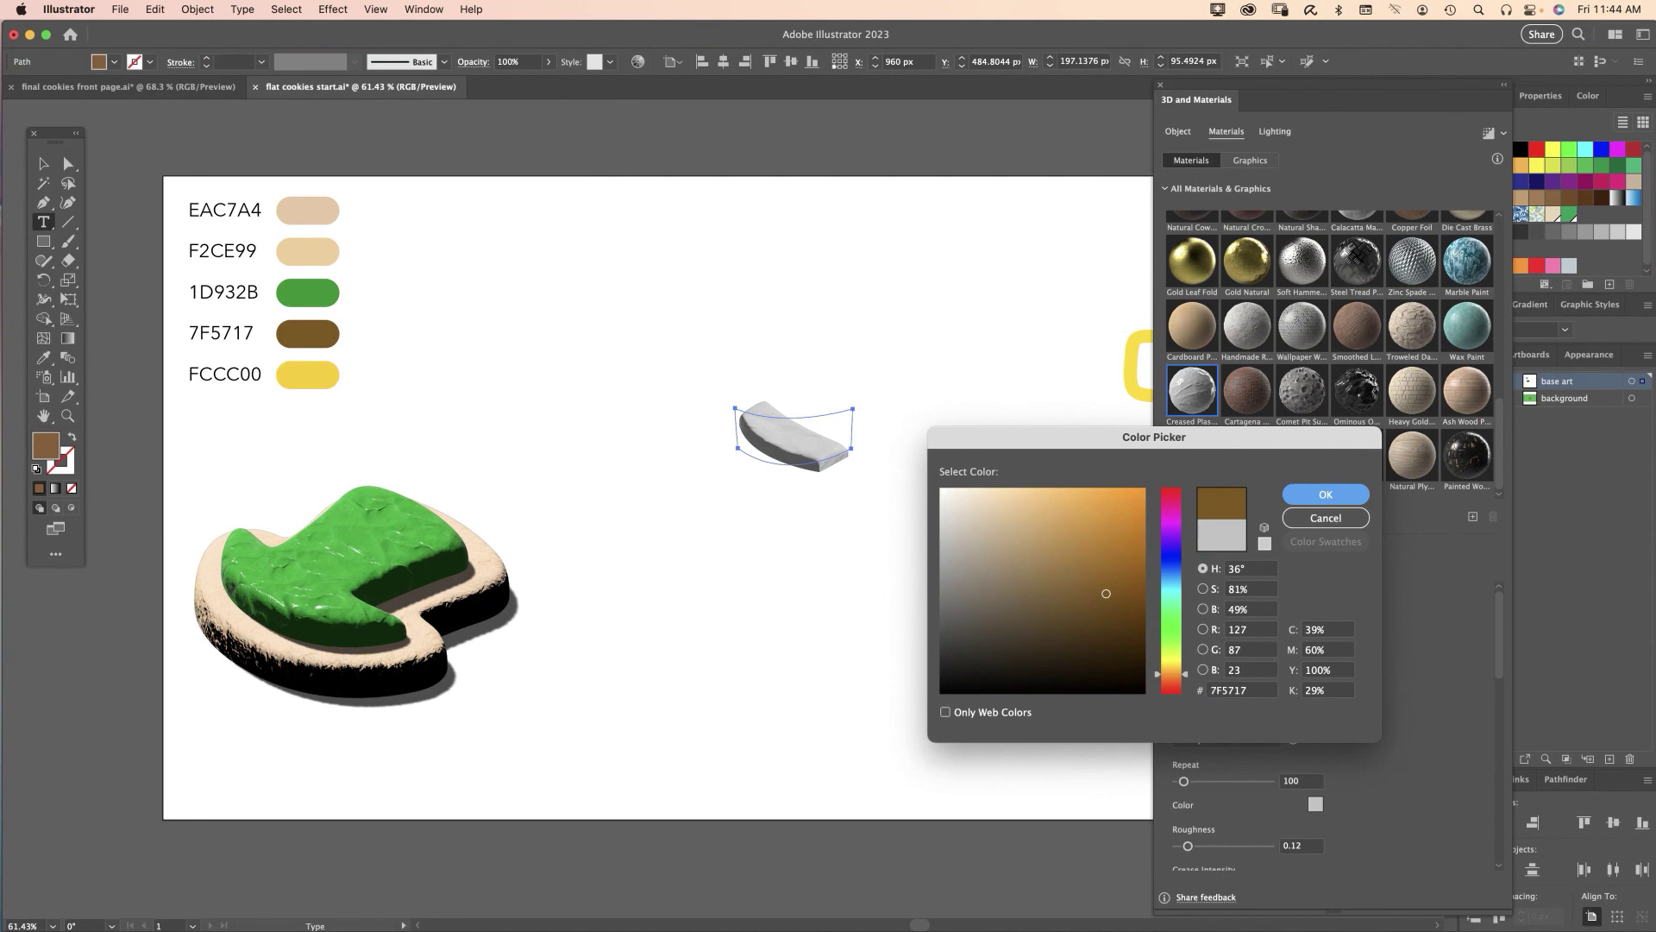
pyautogui.scroll(-3, 1247, 733)
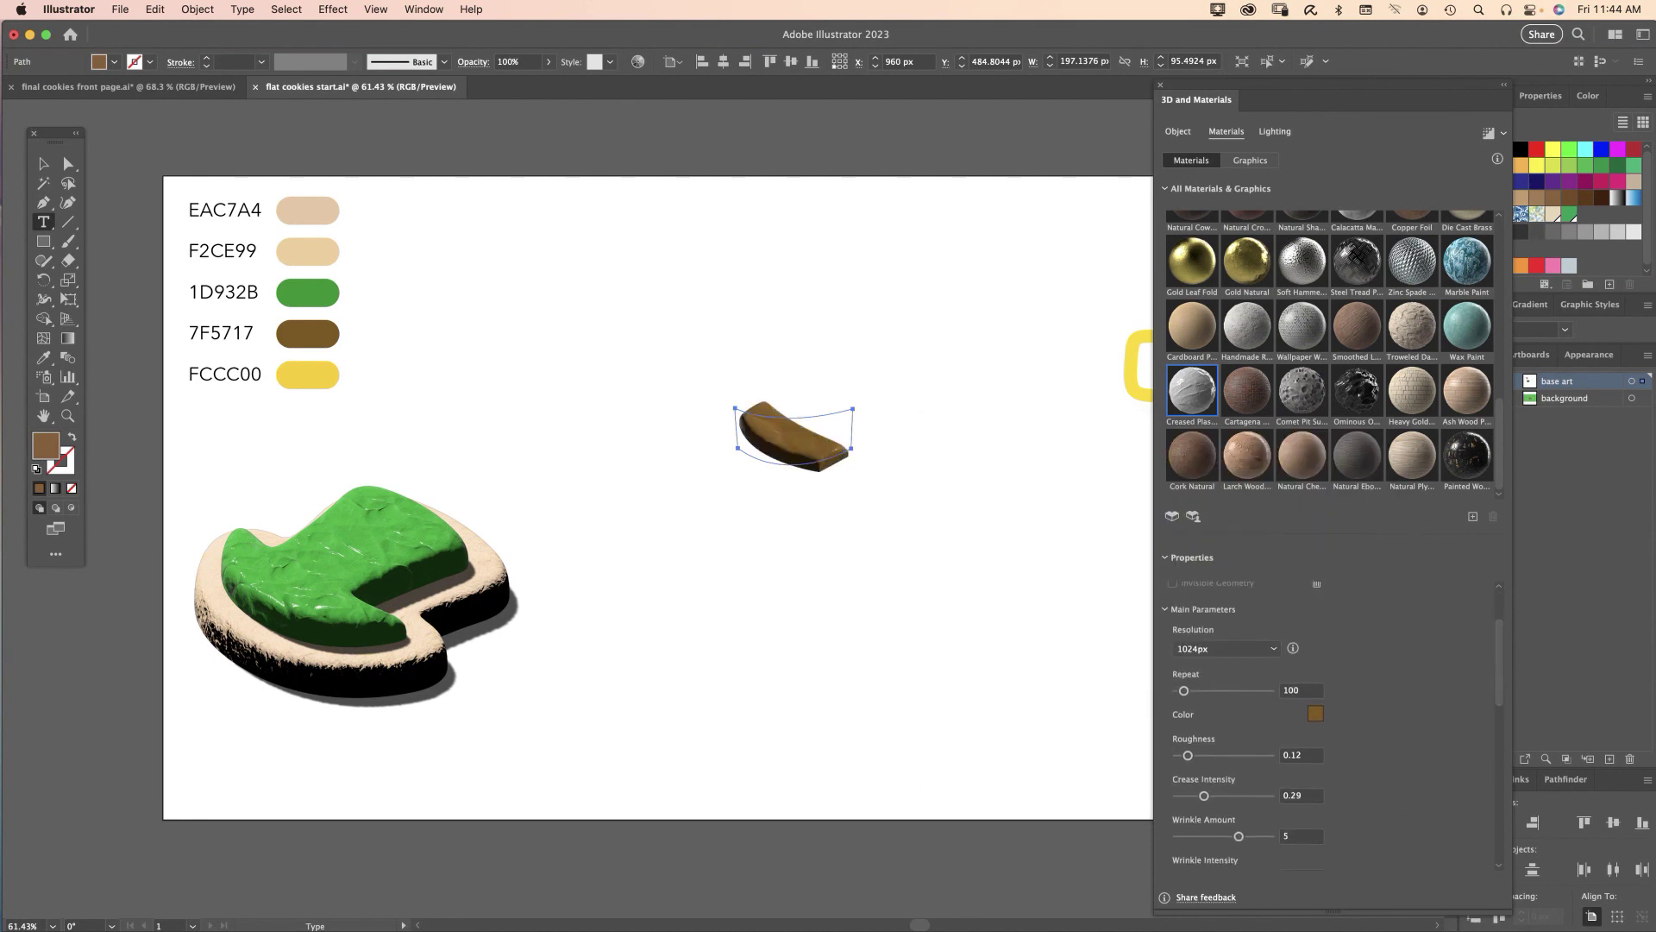
# Set the band material's repeat to 180, crease intensity 0.43, wrinkle amount 6, wrinkle intensity 0.5
pyautogui.doubleClick(1291, 690)
pyautogui.write('1809')
pyautogui.press('BackSpace')
pyautogui.press('Tab')
pyautogui.press('Tab')
pyautogui.write('.43')
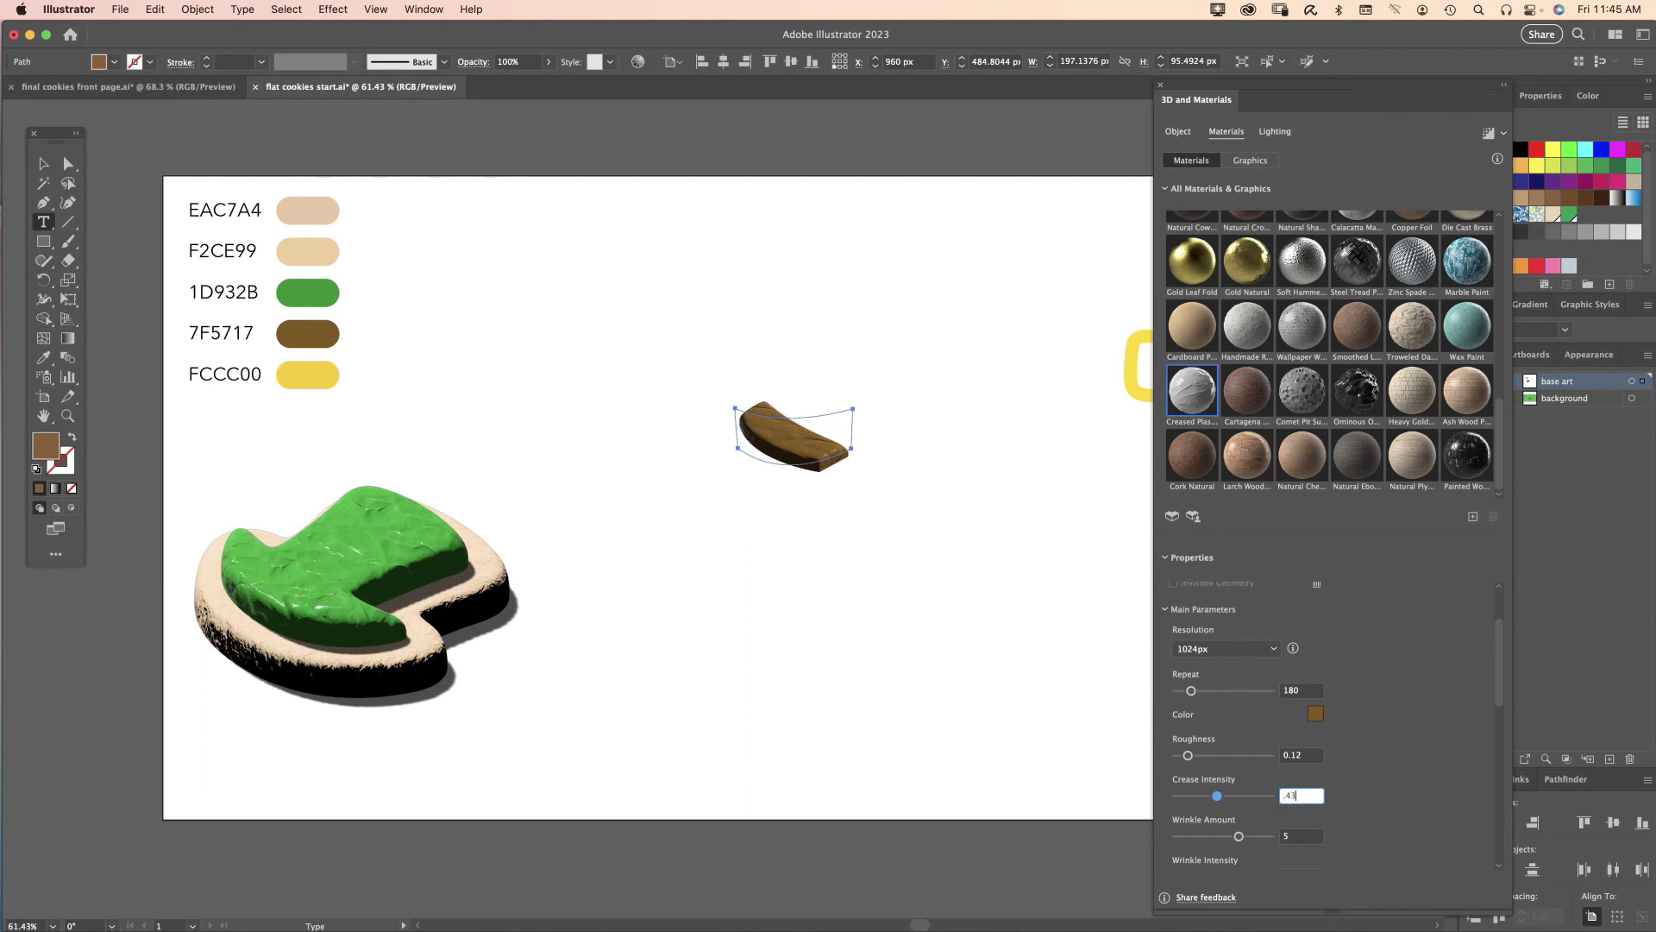
pyautogui.press('Tab')
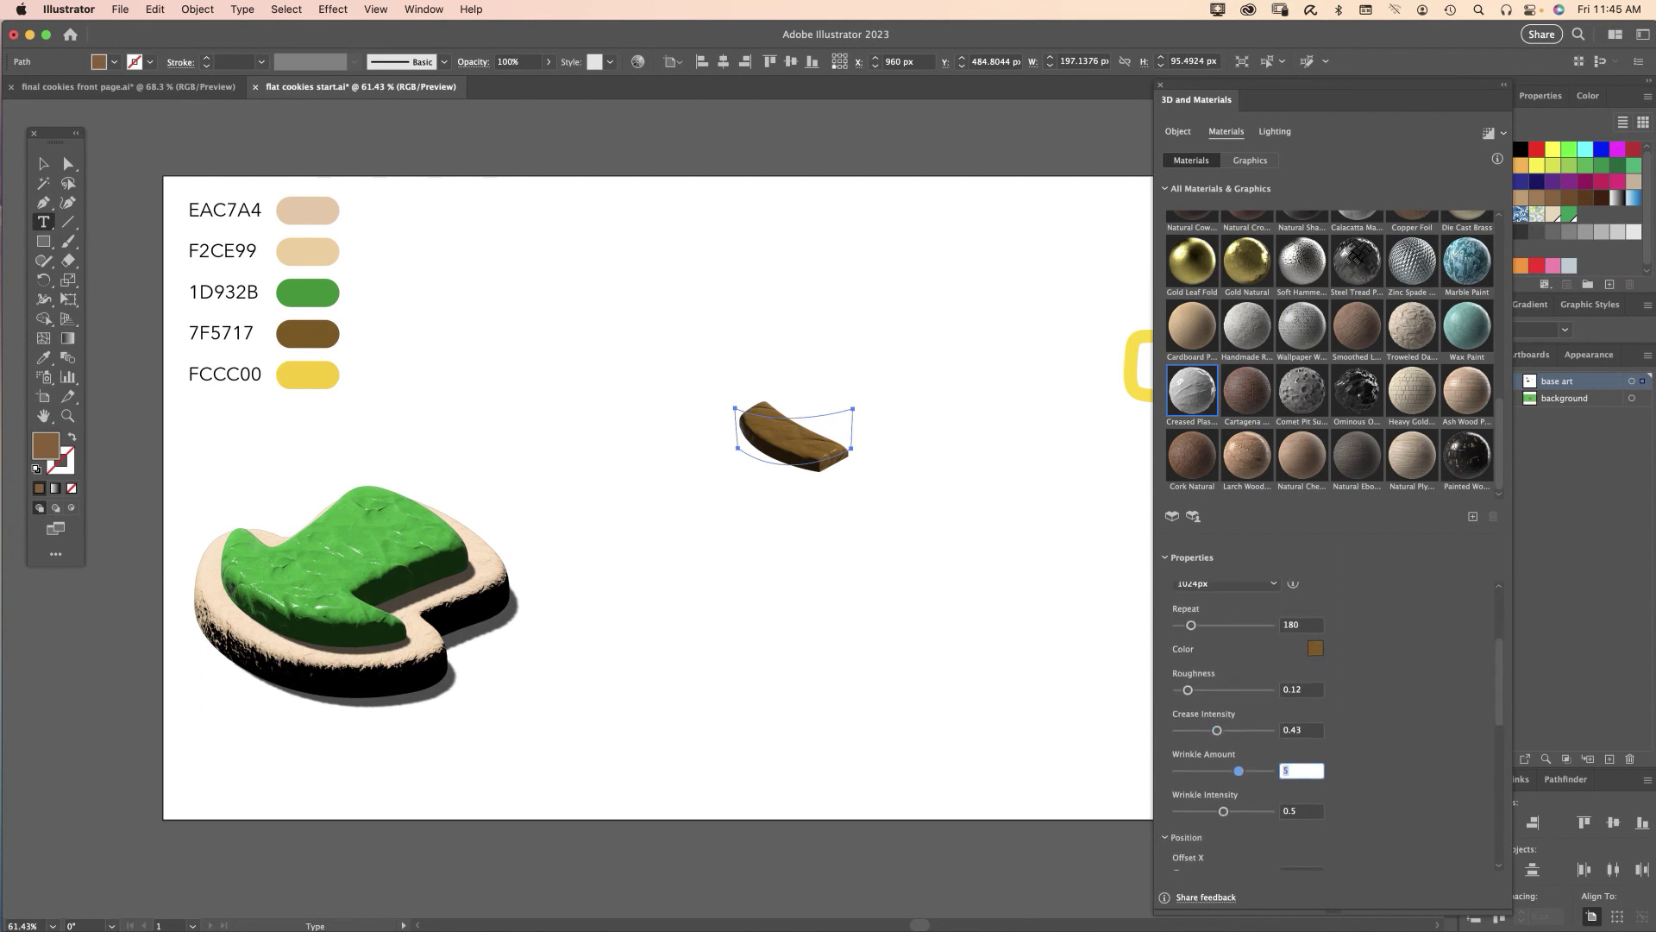
pyautogui.write('6')
pyautogui.press('Tab')
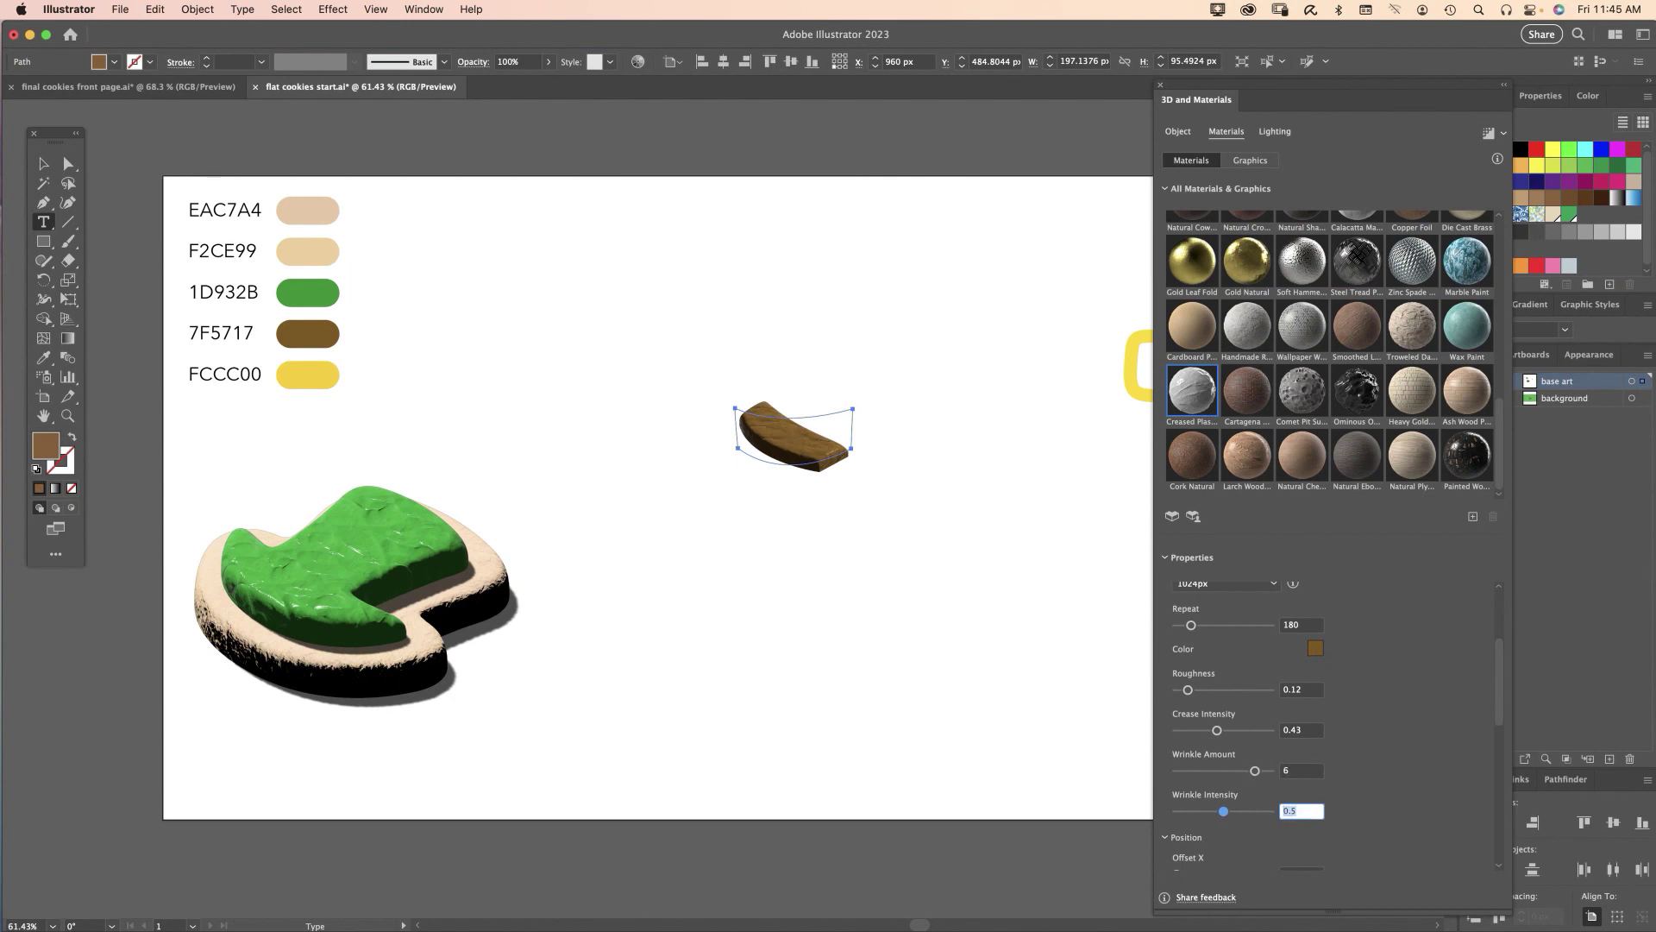
pyautogui.write('.5')
# Light the band at 130% intensity, -73° rotation, 50° height, 85% softness and 40% ambient
pyautogui.click(1275, 132)
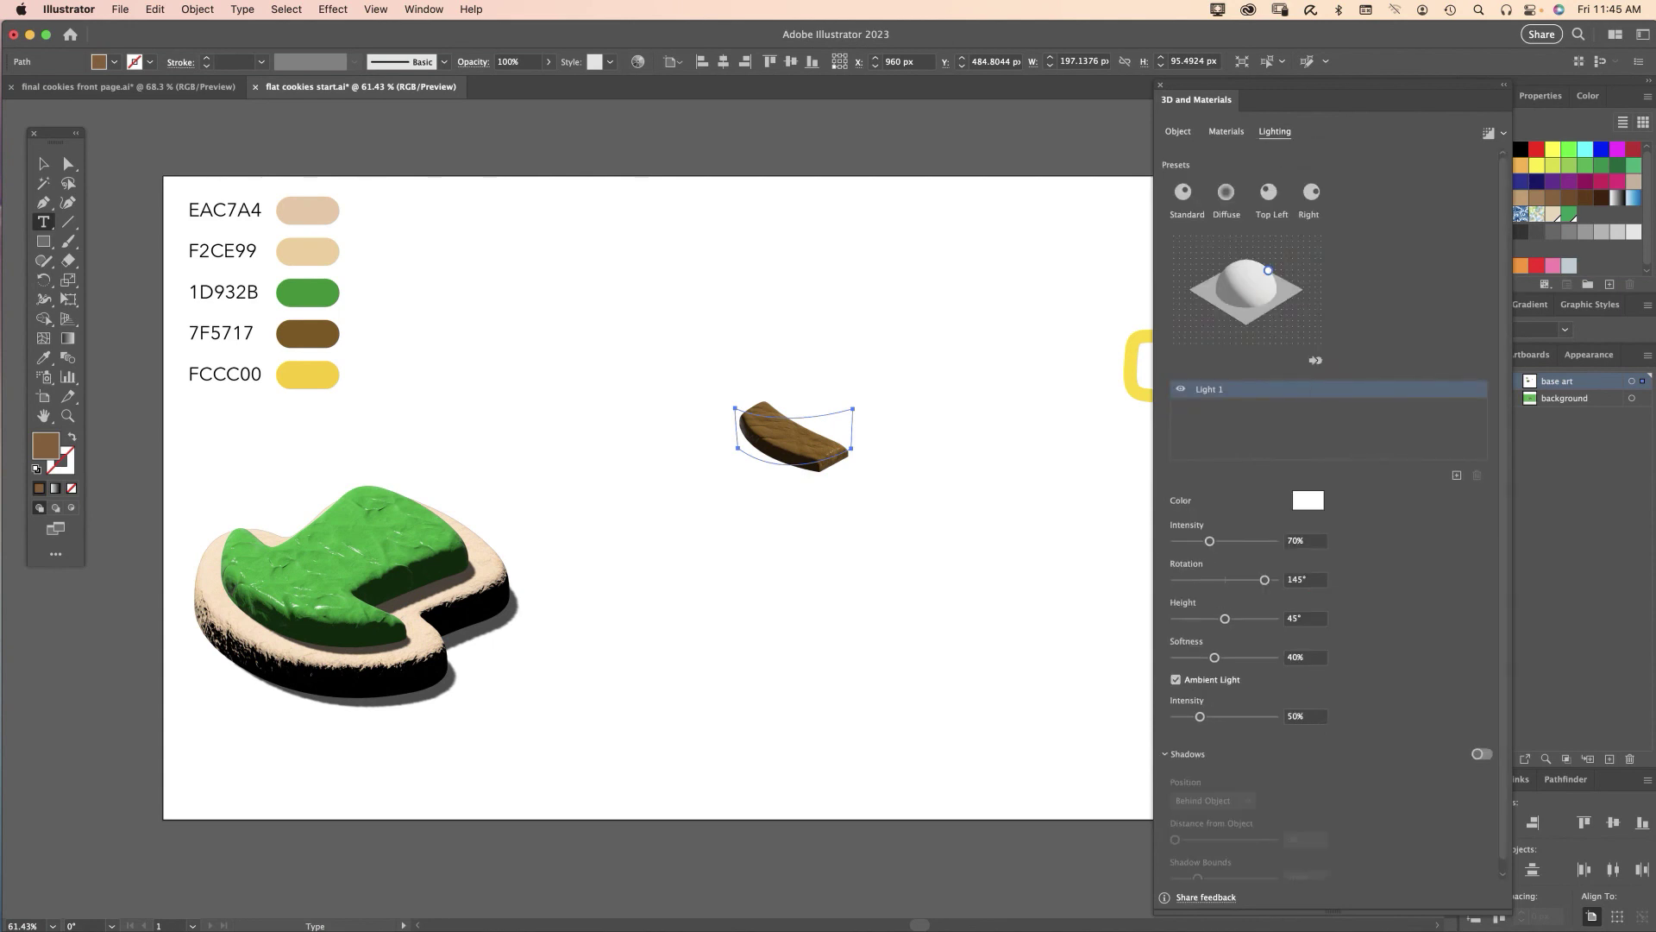
pyautogui.doubleClick(1297, 541)
pyautogui.write('130')
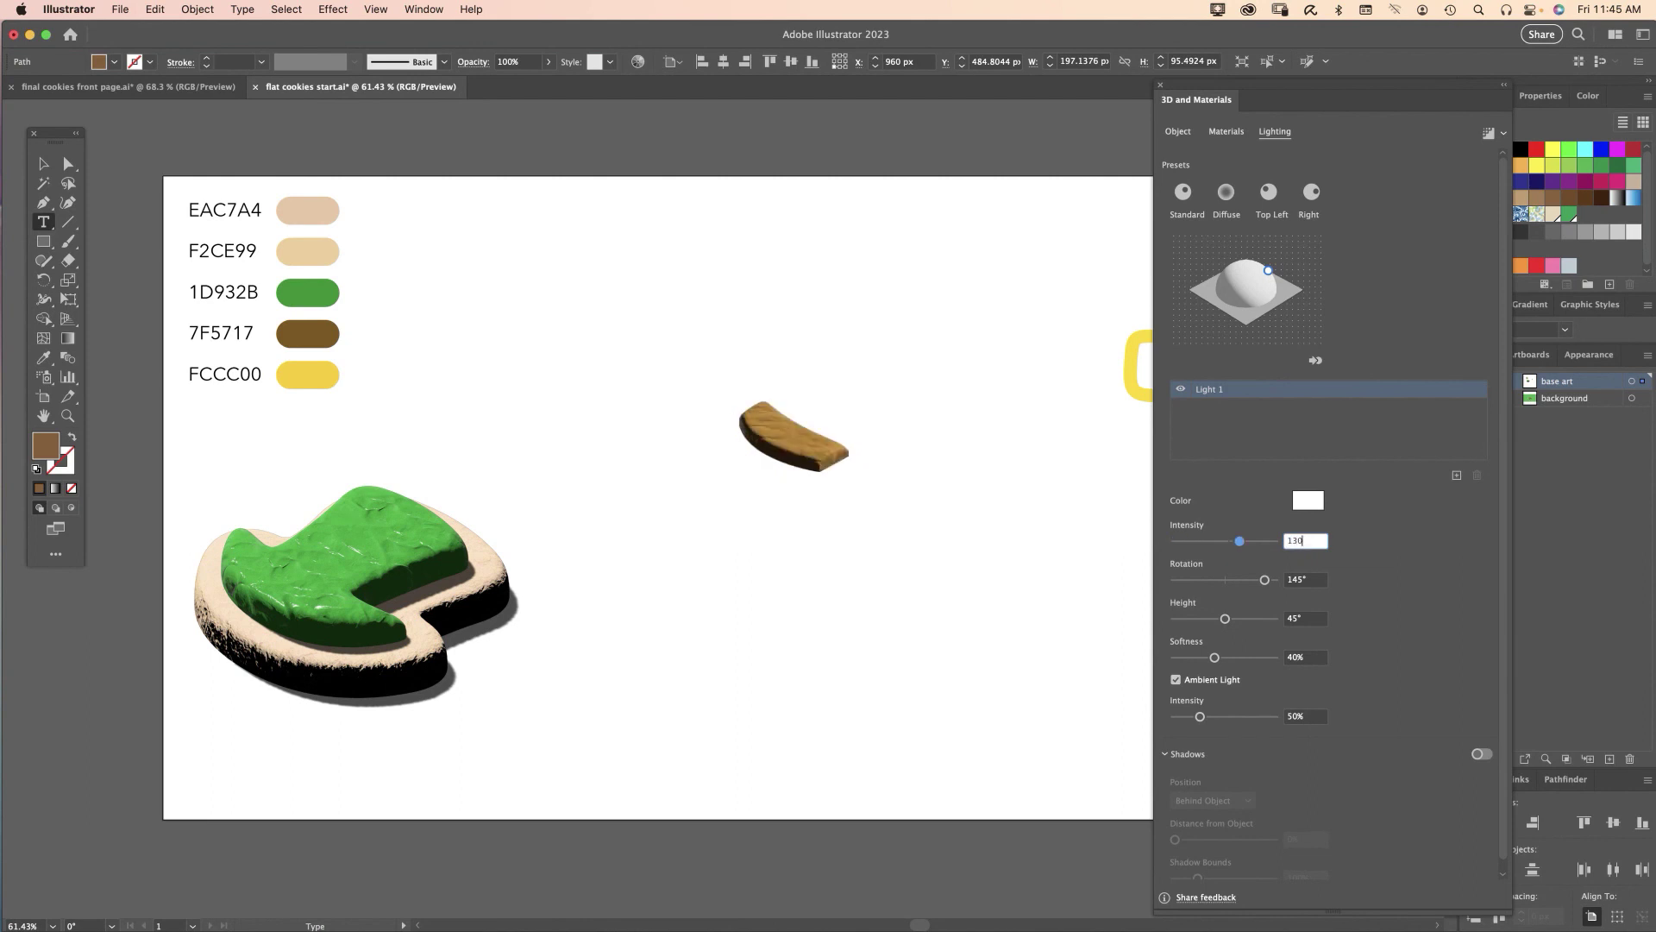
pyautogui.press('Tab')
pyautogui.write('-73')
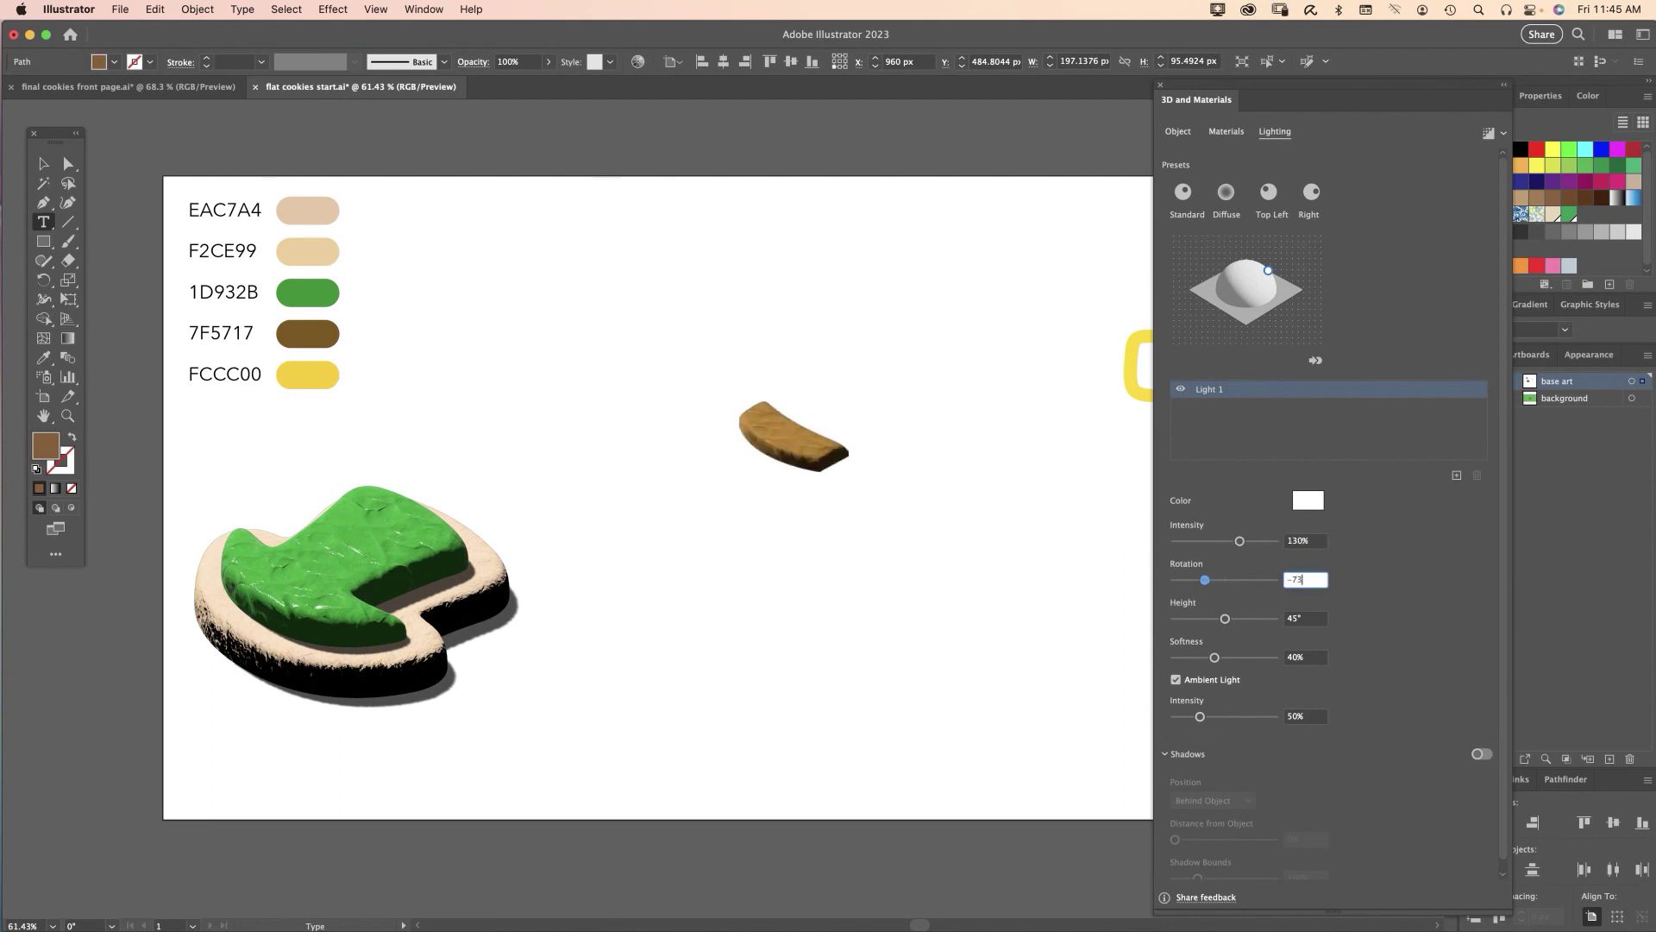
pyautogui.press('Tab')
pyautogui.write('50')
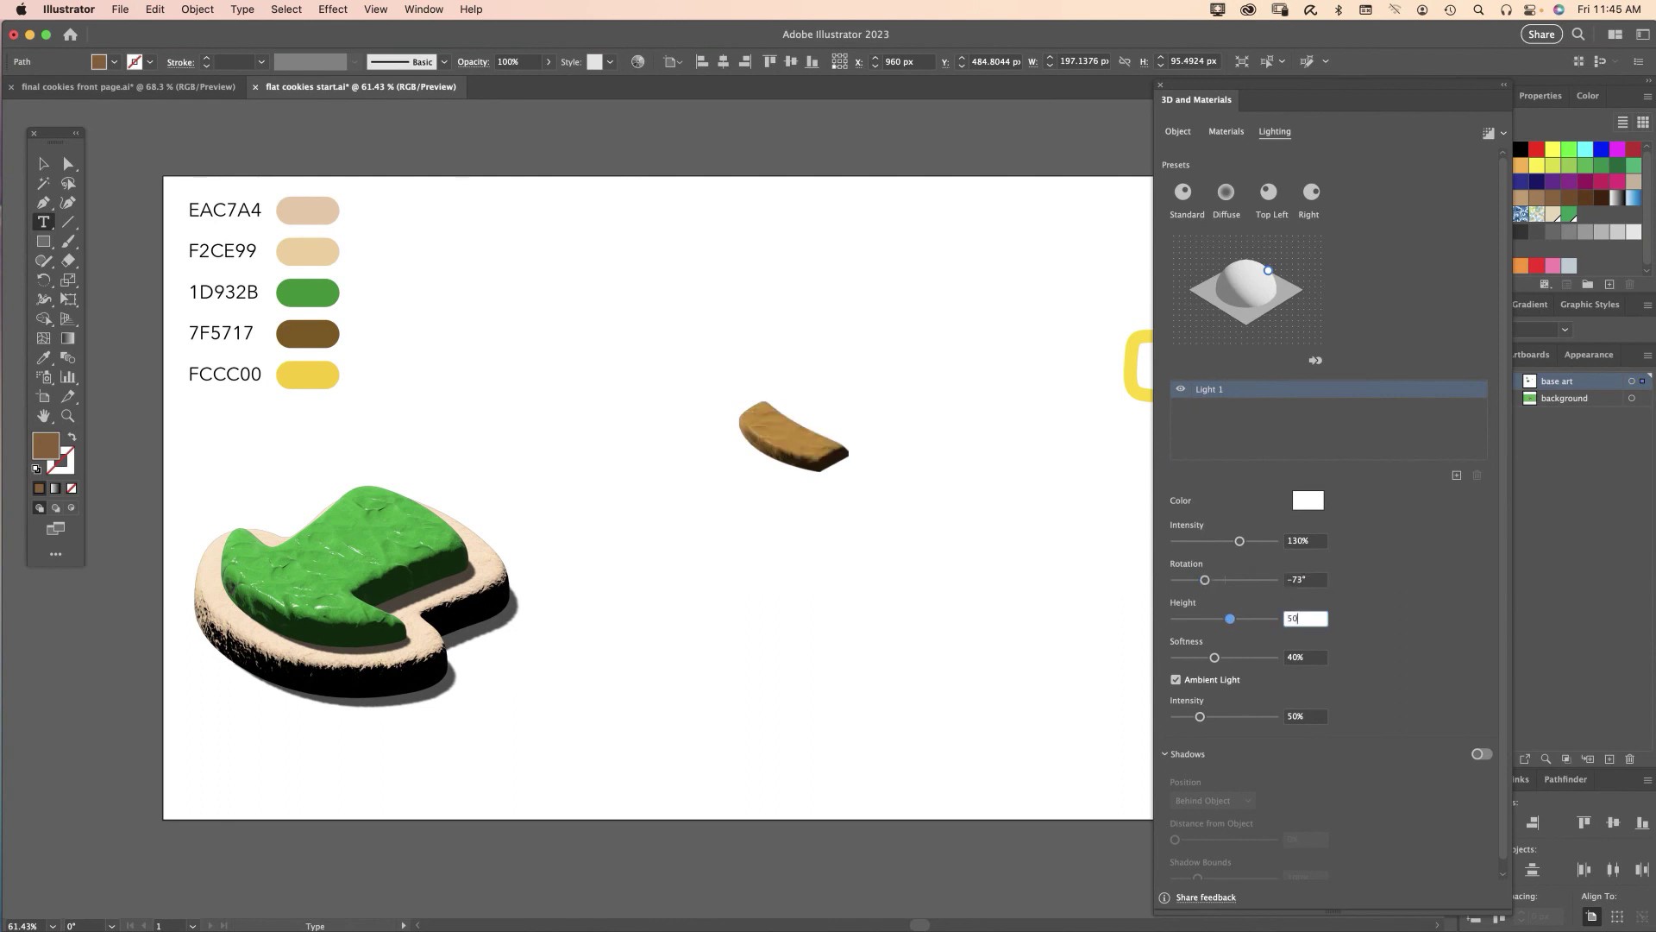
pyautogui.press('Tab')
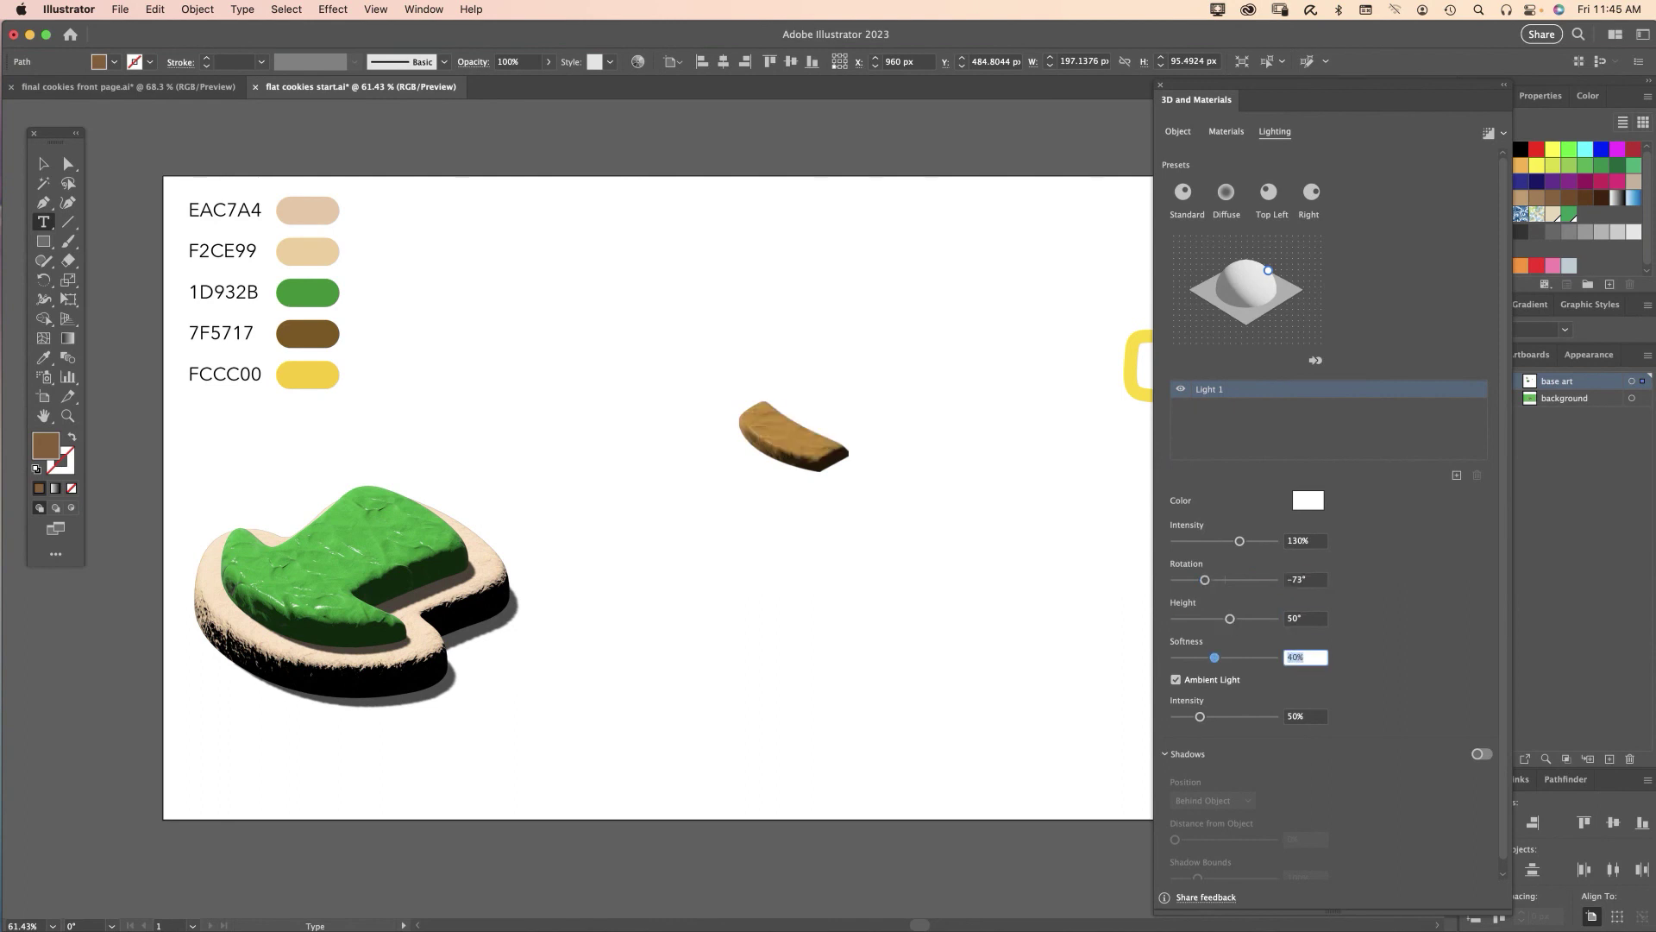
pyautogui.write('85')
pyautogui.press('Tab')
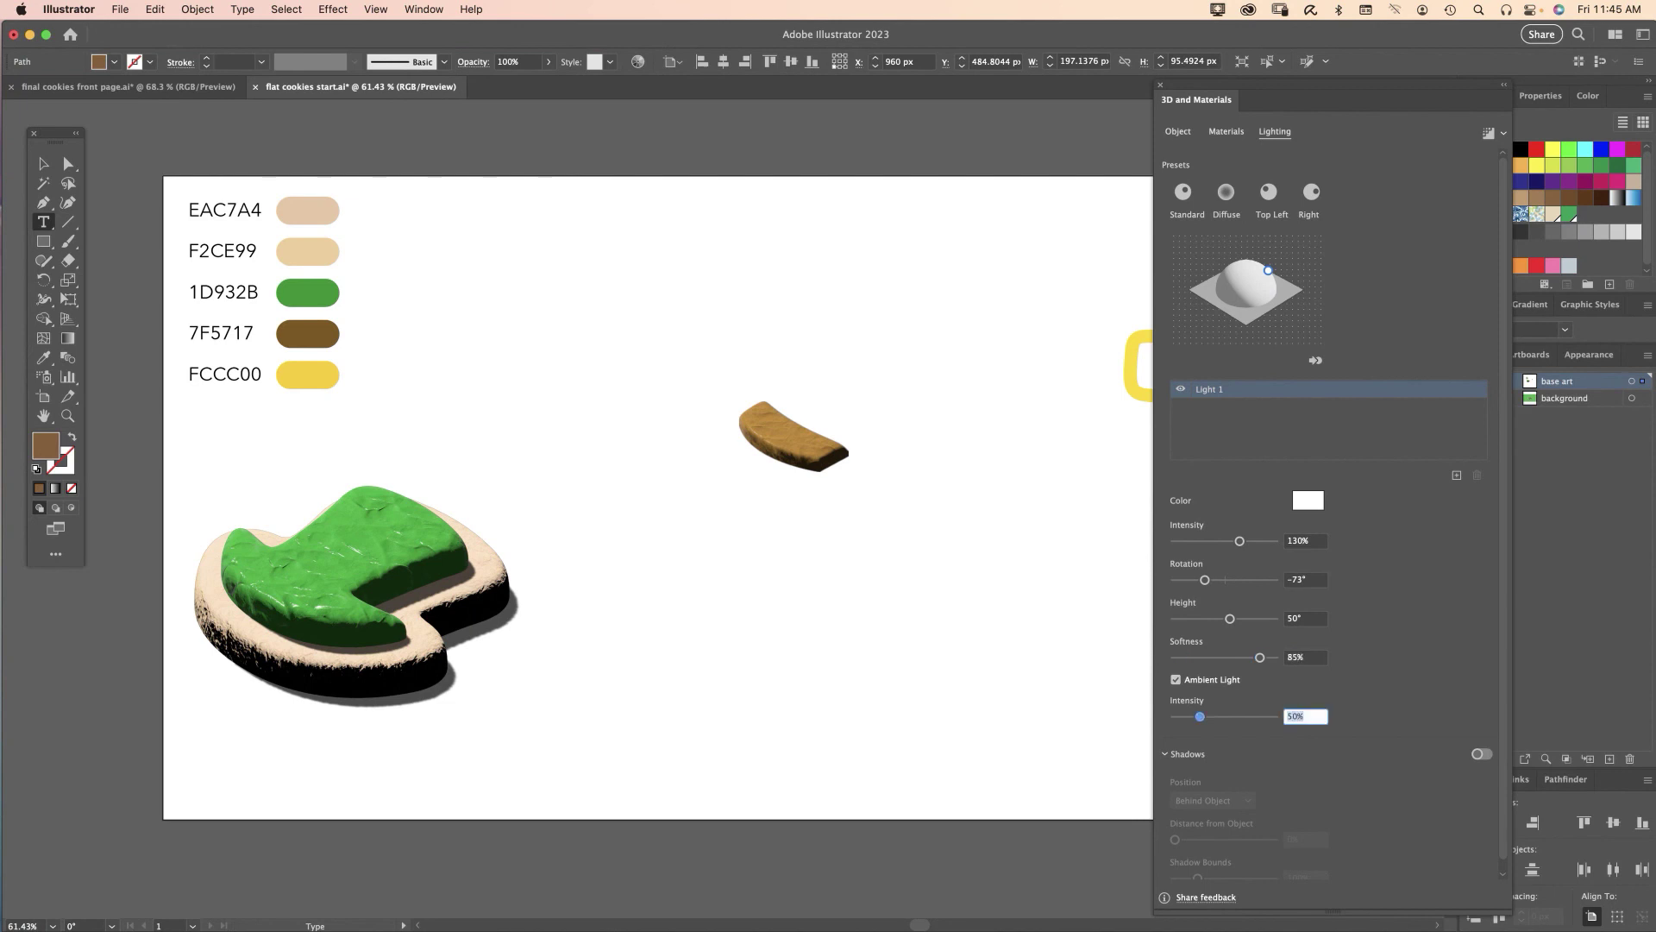
pyautogui.write('40')
pyautogui.press('Tab')
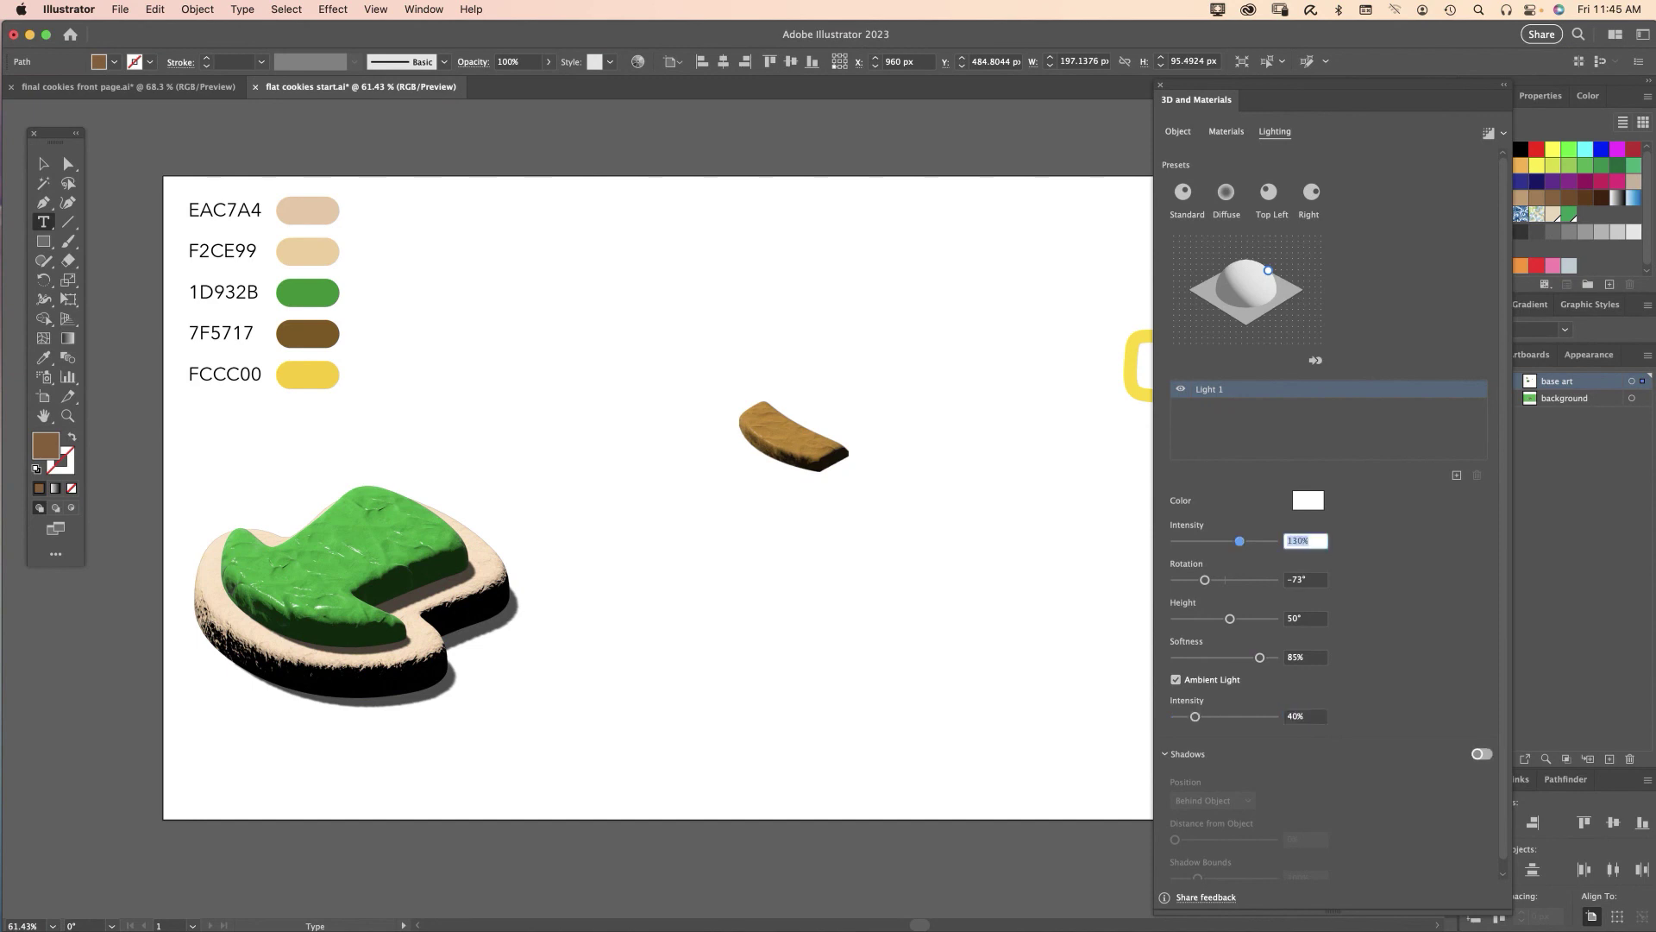
# Turn on shadows with 400% shadow bounds and zoom in to check the band's lighting
pyautogui.click(1482, 754)
pyautogui.scroll(-1, 1335, 515)
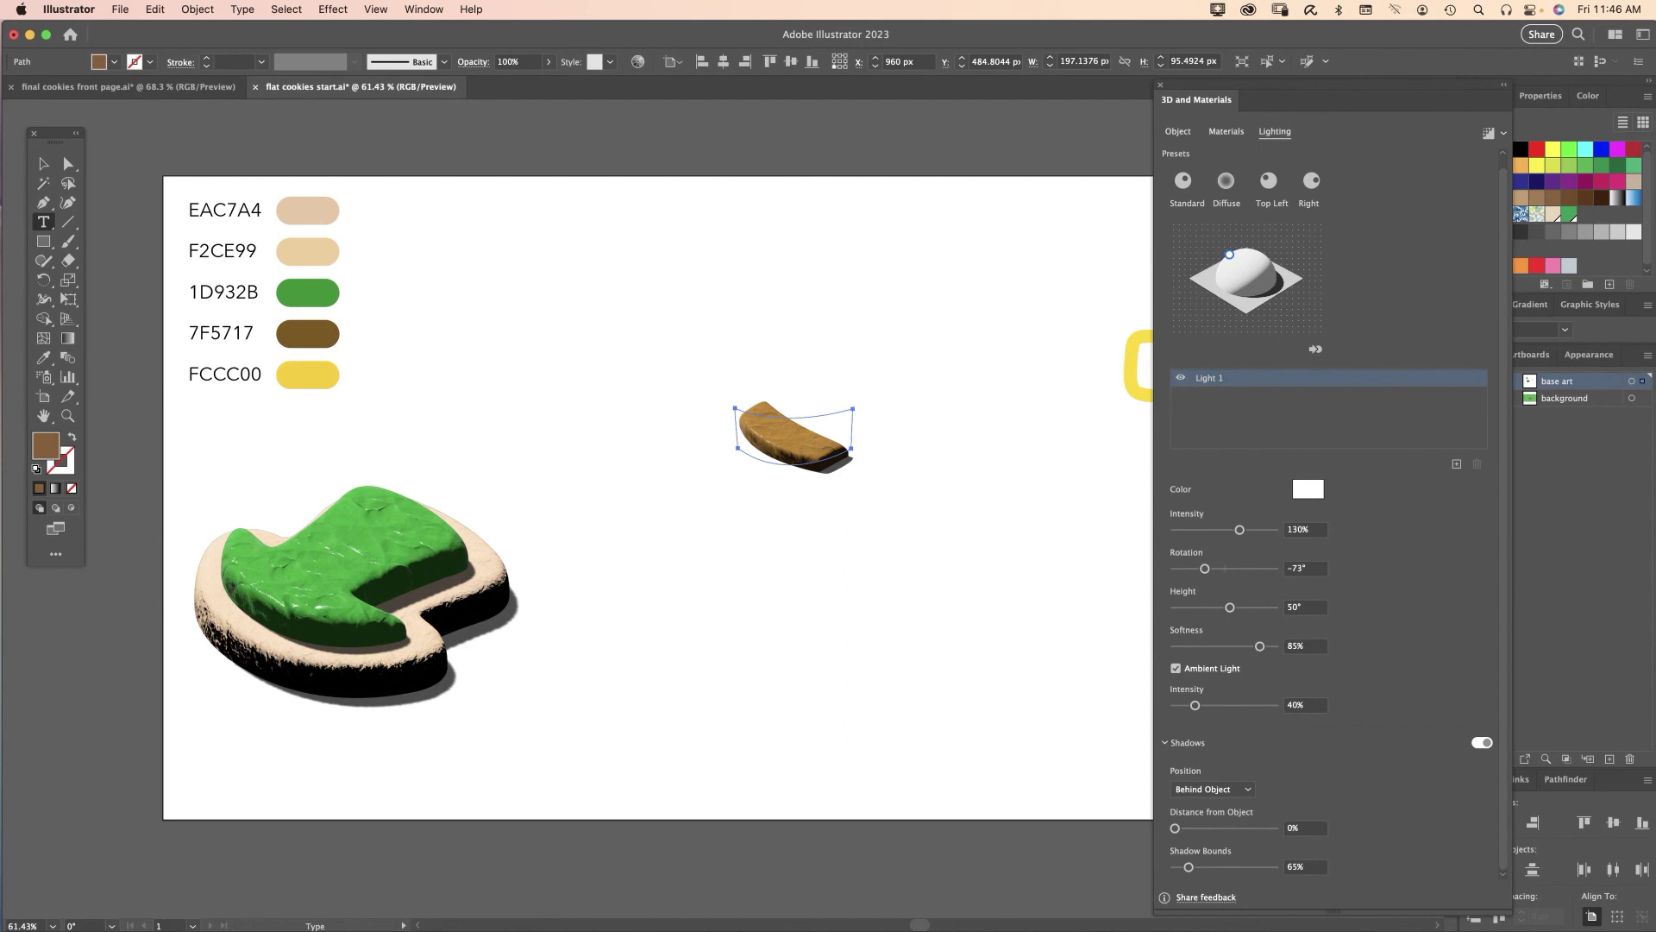
pyautogui.moveTo(1188, 867); pyautogui.dragTo(1274, 867)
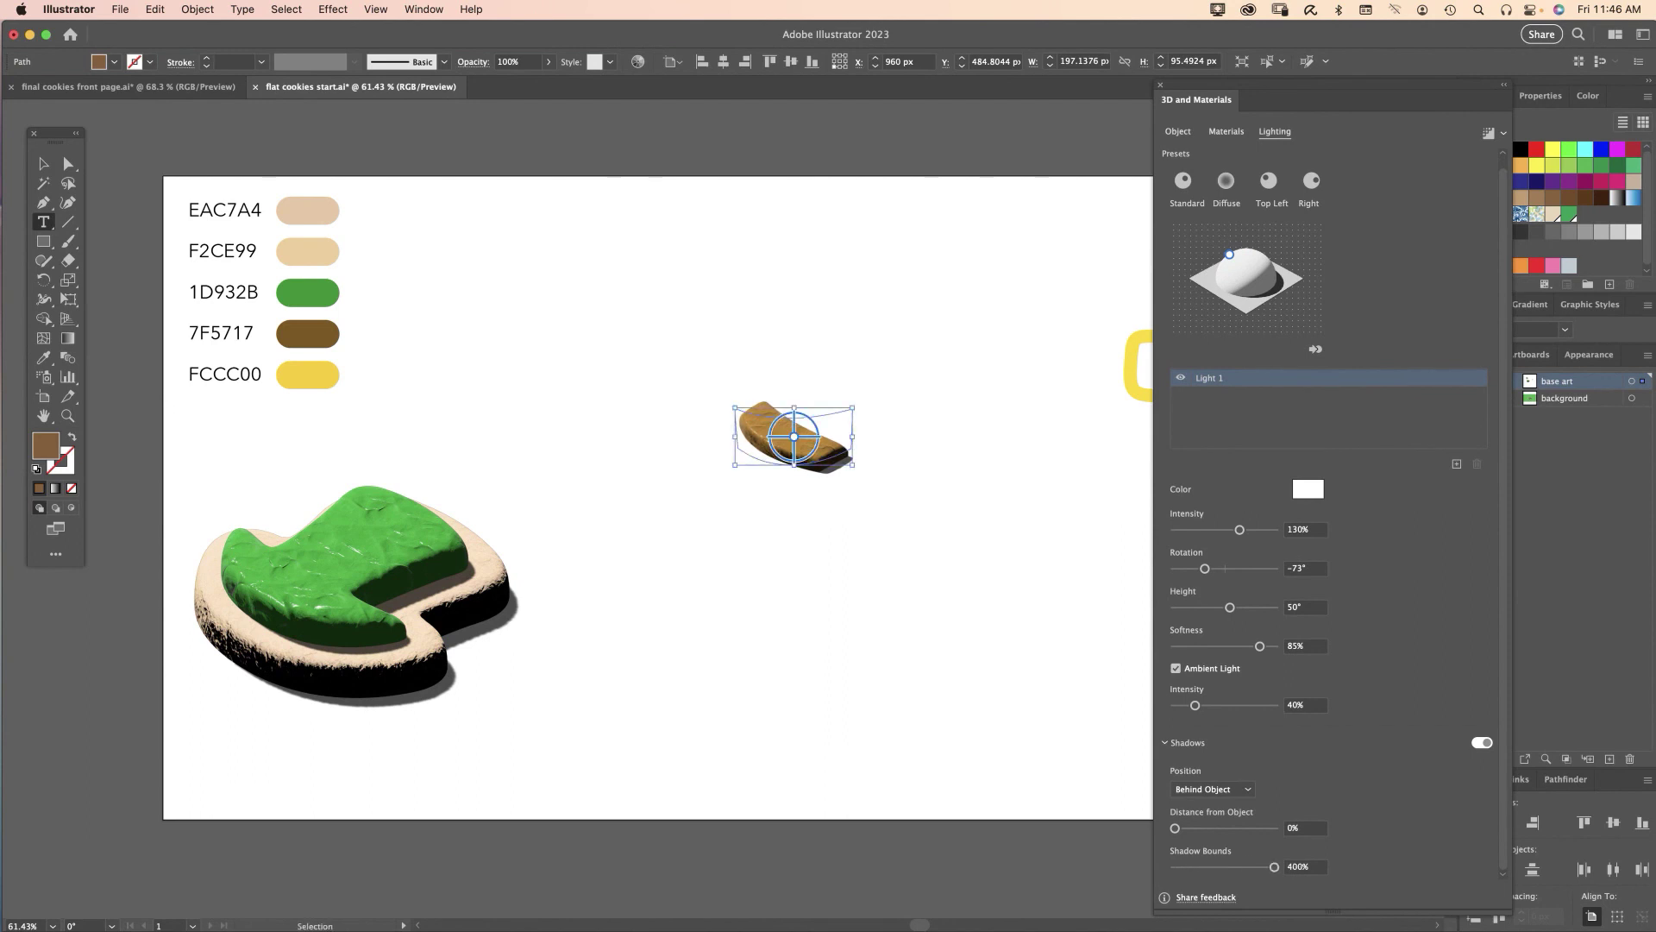
pyautogui.moveTo(793, 444); pyautogui.dragTo(197, 518)
# Drag the yellow buckle ring from the artboard's right edge into its centre
pyautogui.press('v')
pyautogui.moveTo(1126, 354); pyautogui.dragTo(770, 427)
pyautogui.moveTo(820, 480); pyautogui.dragTo(939, 576)
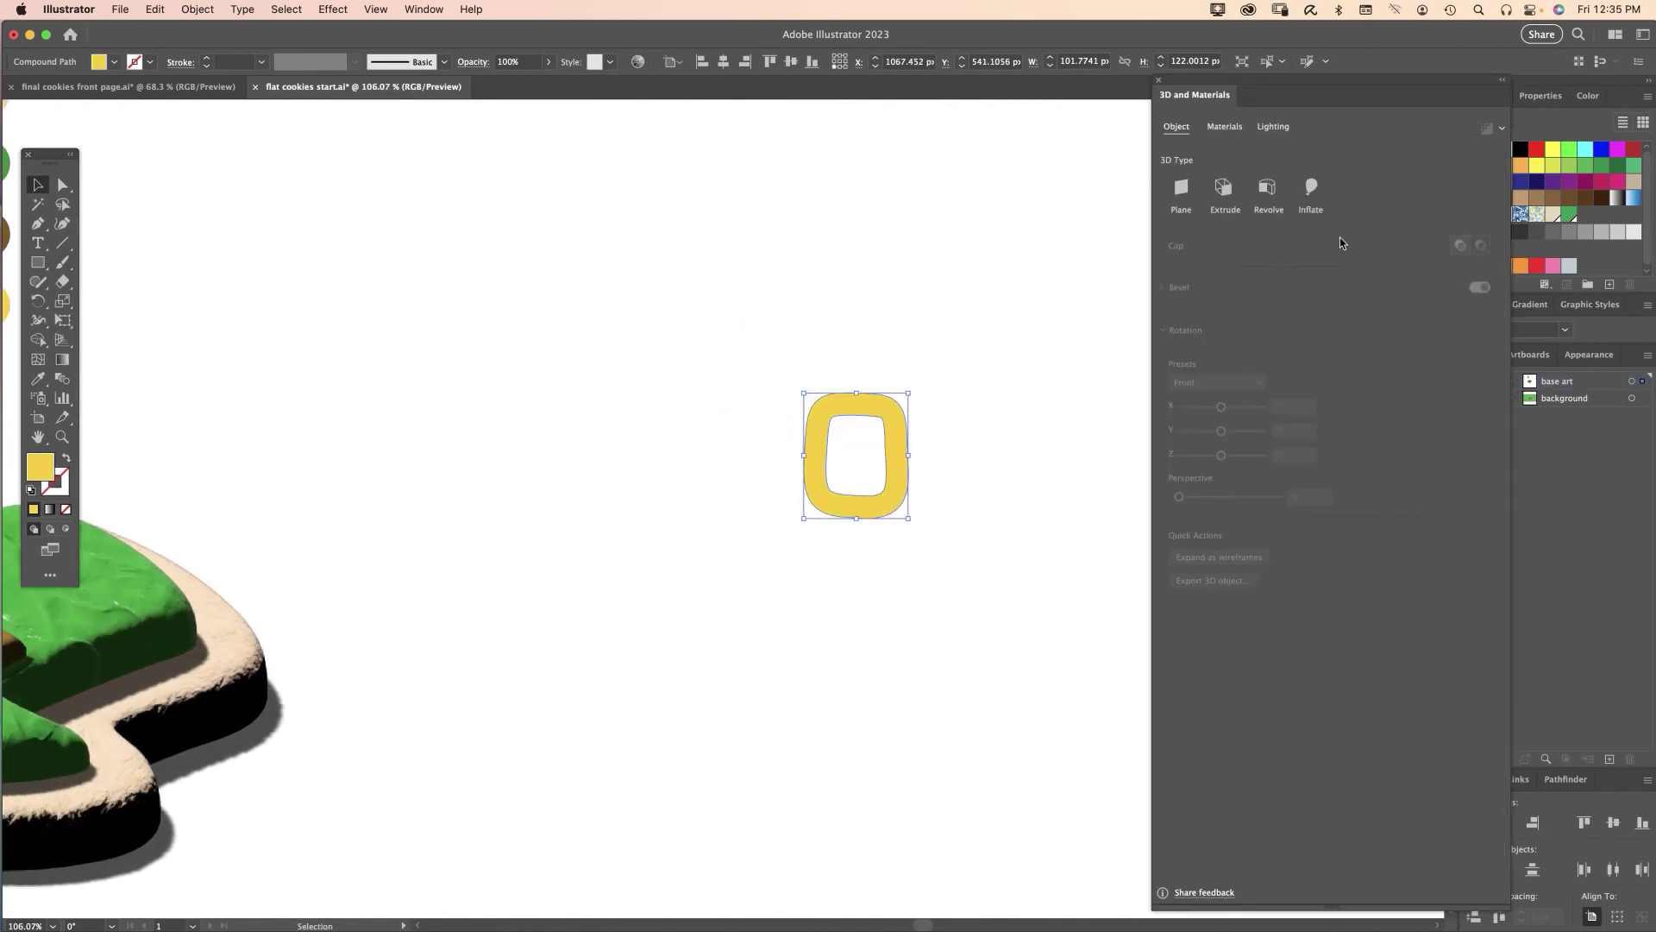
# Inflate the yellow ring at 40% volume and apply the Isometric Top rotation preset
pyautogui.click(1313, 190)
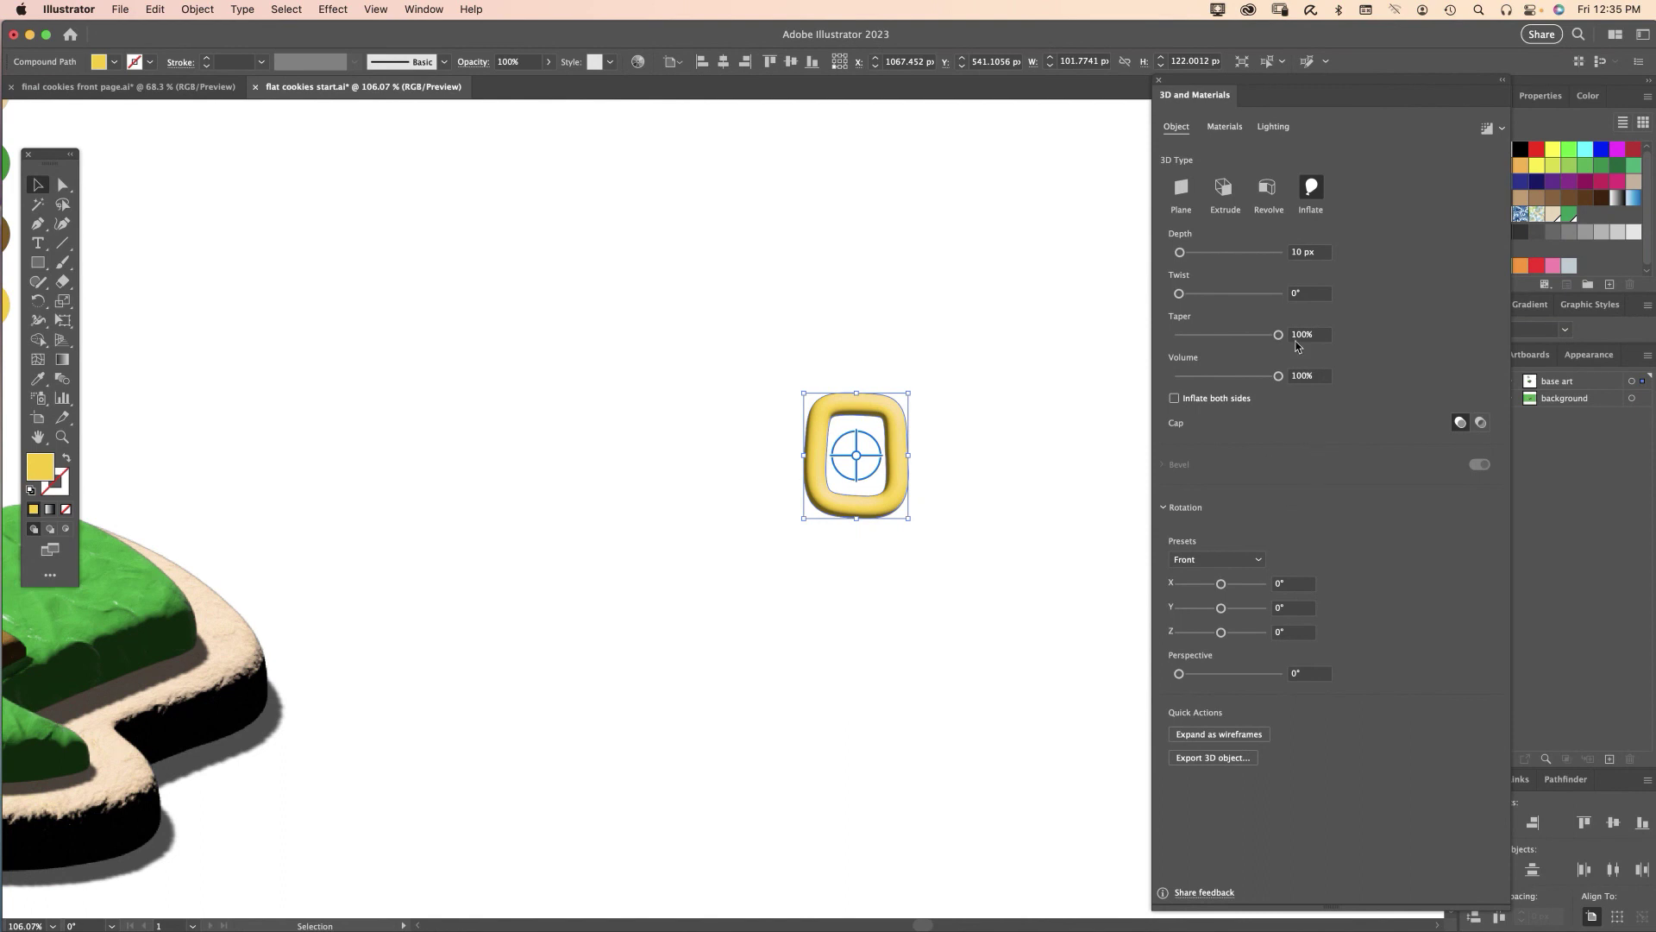
pyautogui.click(1307, 375)
pyautogui.write('40')
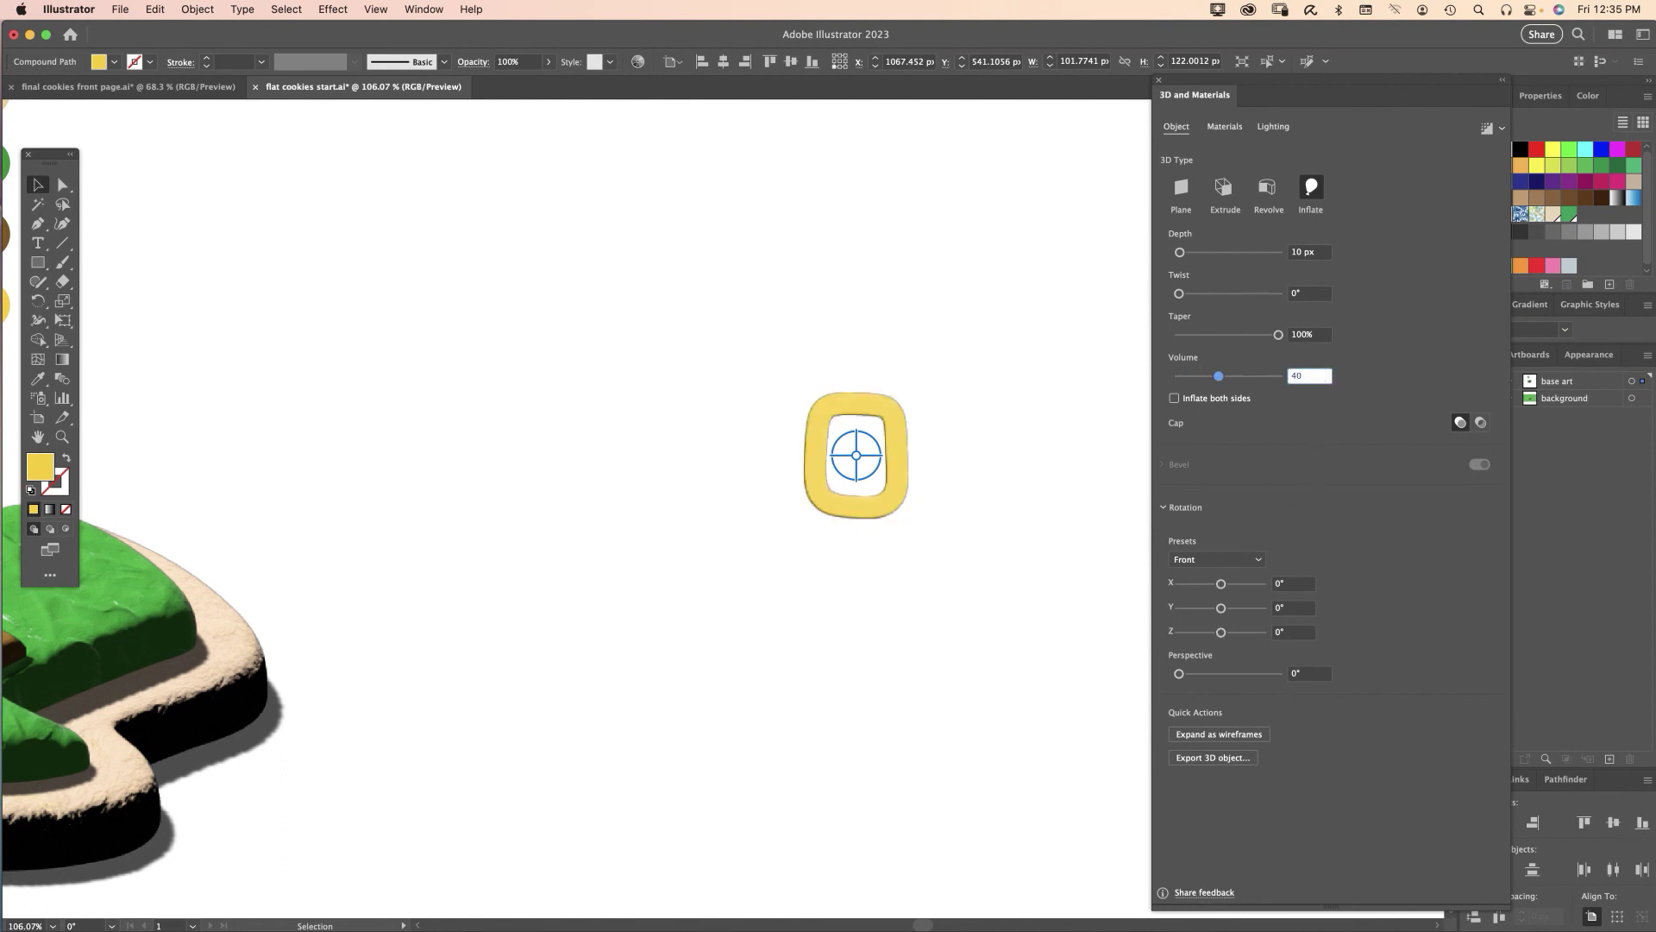
pyautogui.press('Return')
pyautogui.click(1217, 559)
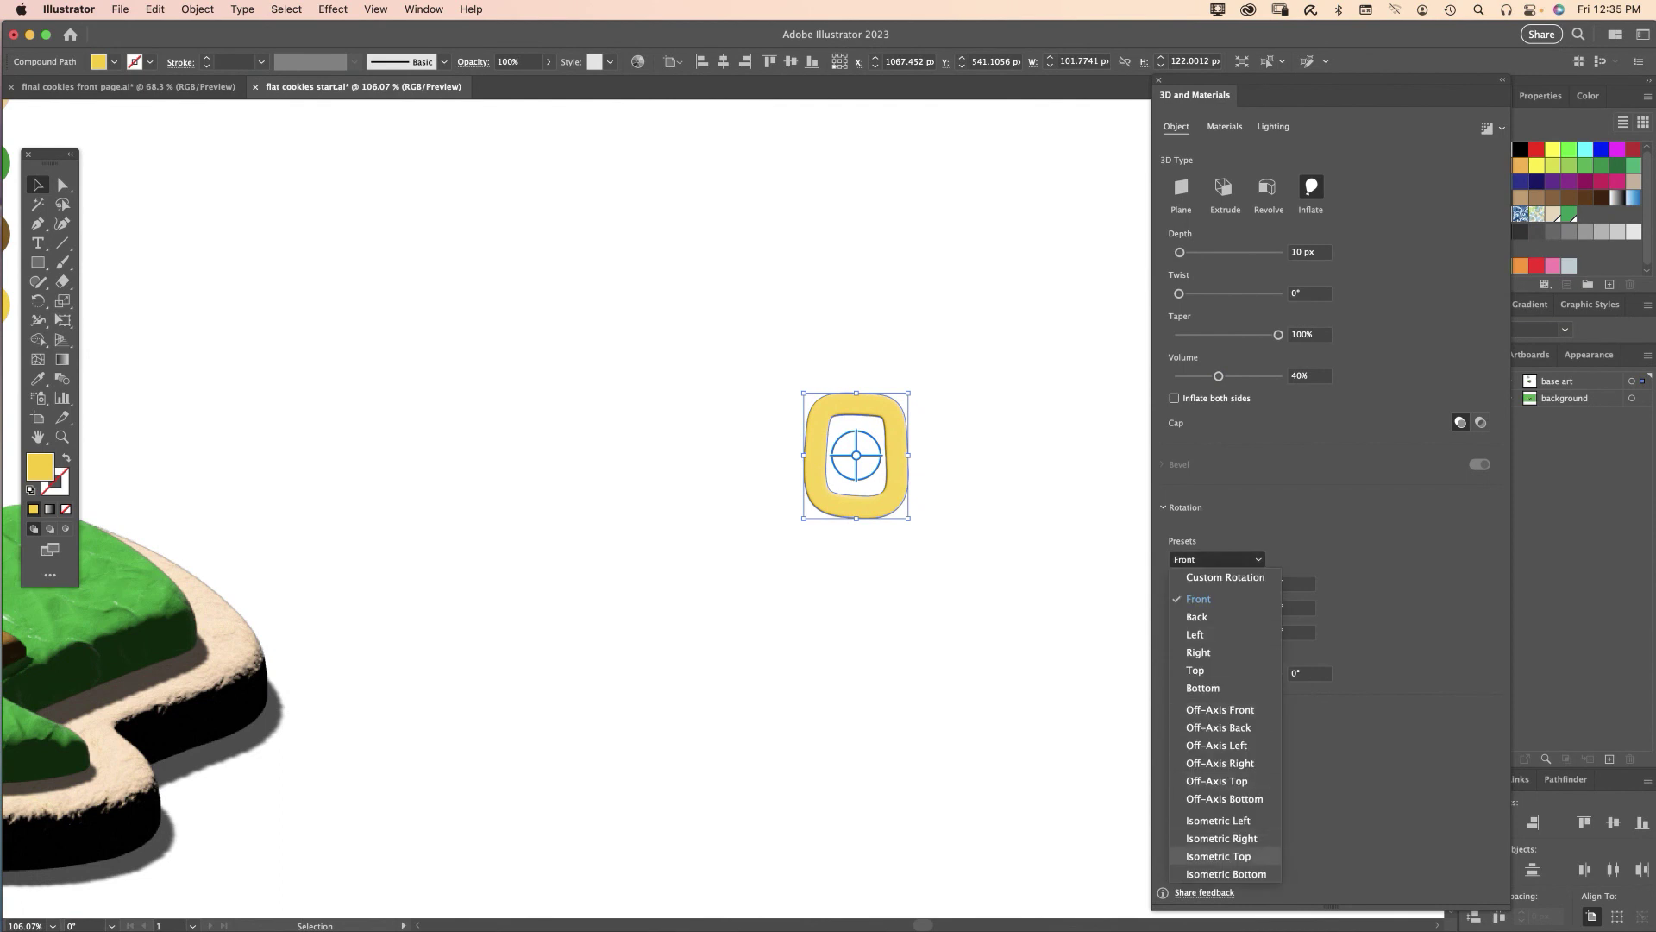
pyautogui.click(1218, 856)
pyautogui.click(1224, 126)
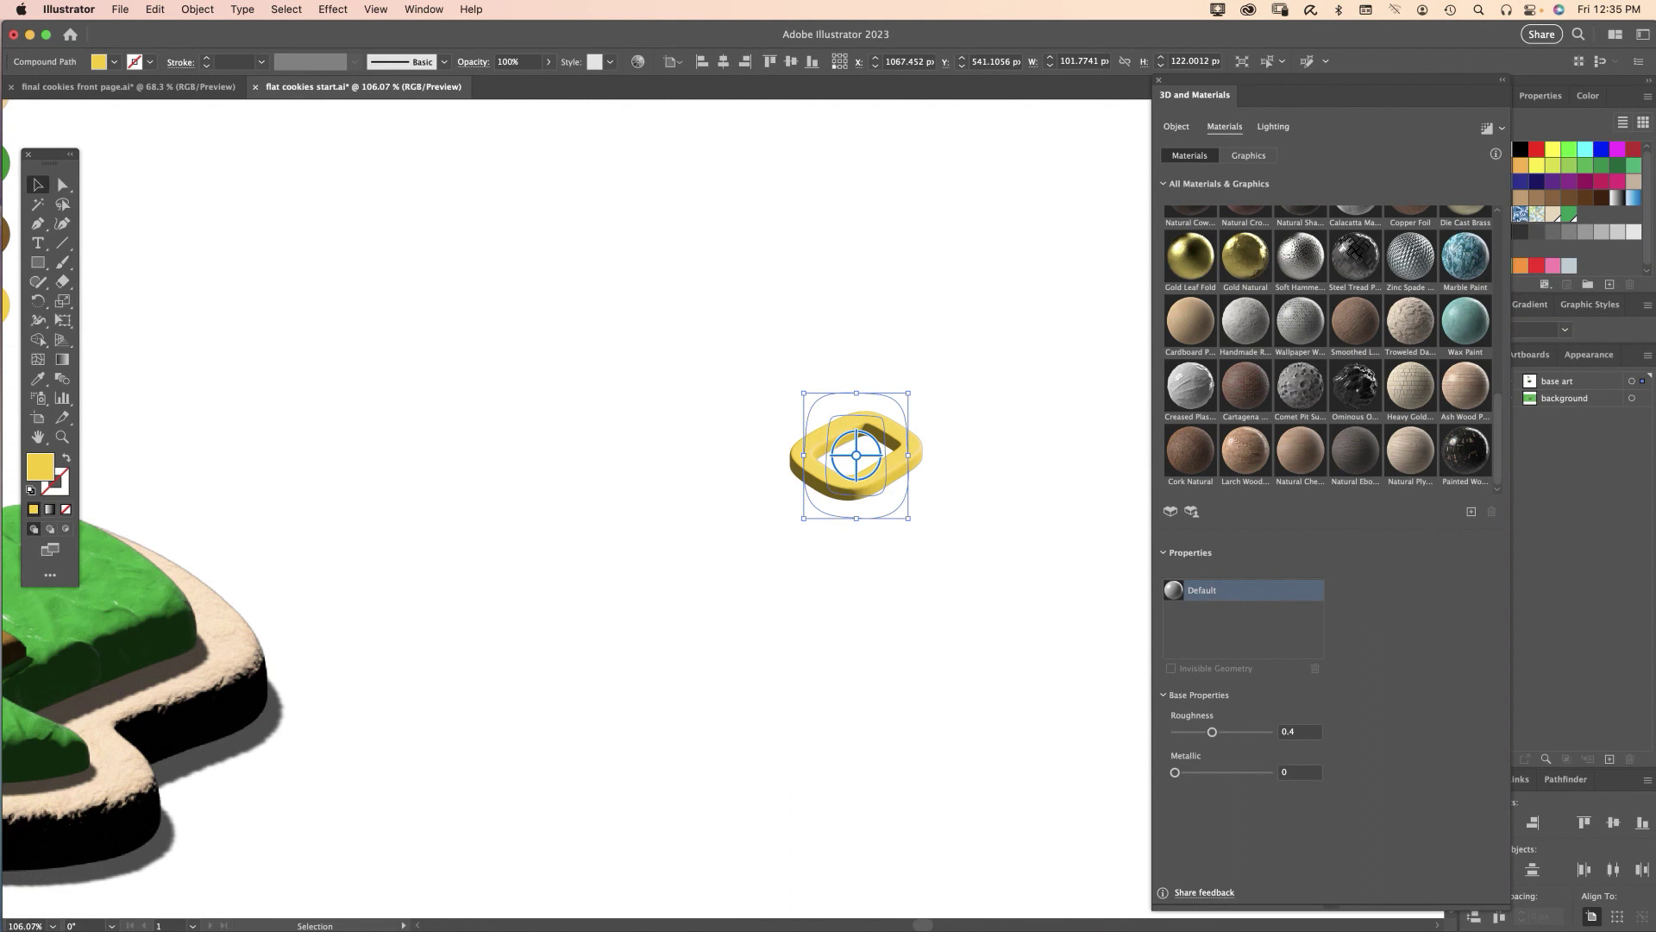
# Give the buckle ring the Creased Plastic Film material
pyautogui.click(1199, 401)
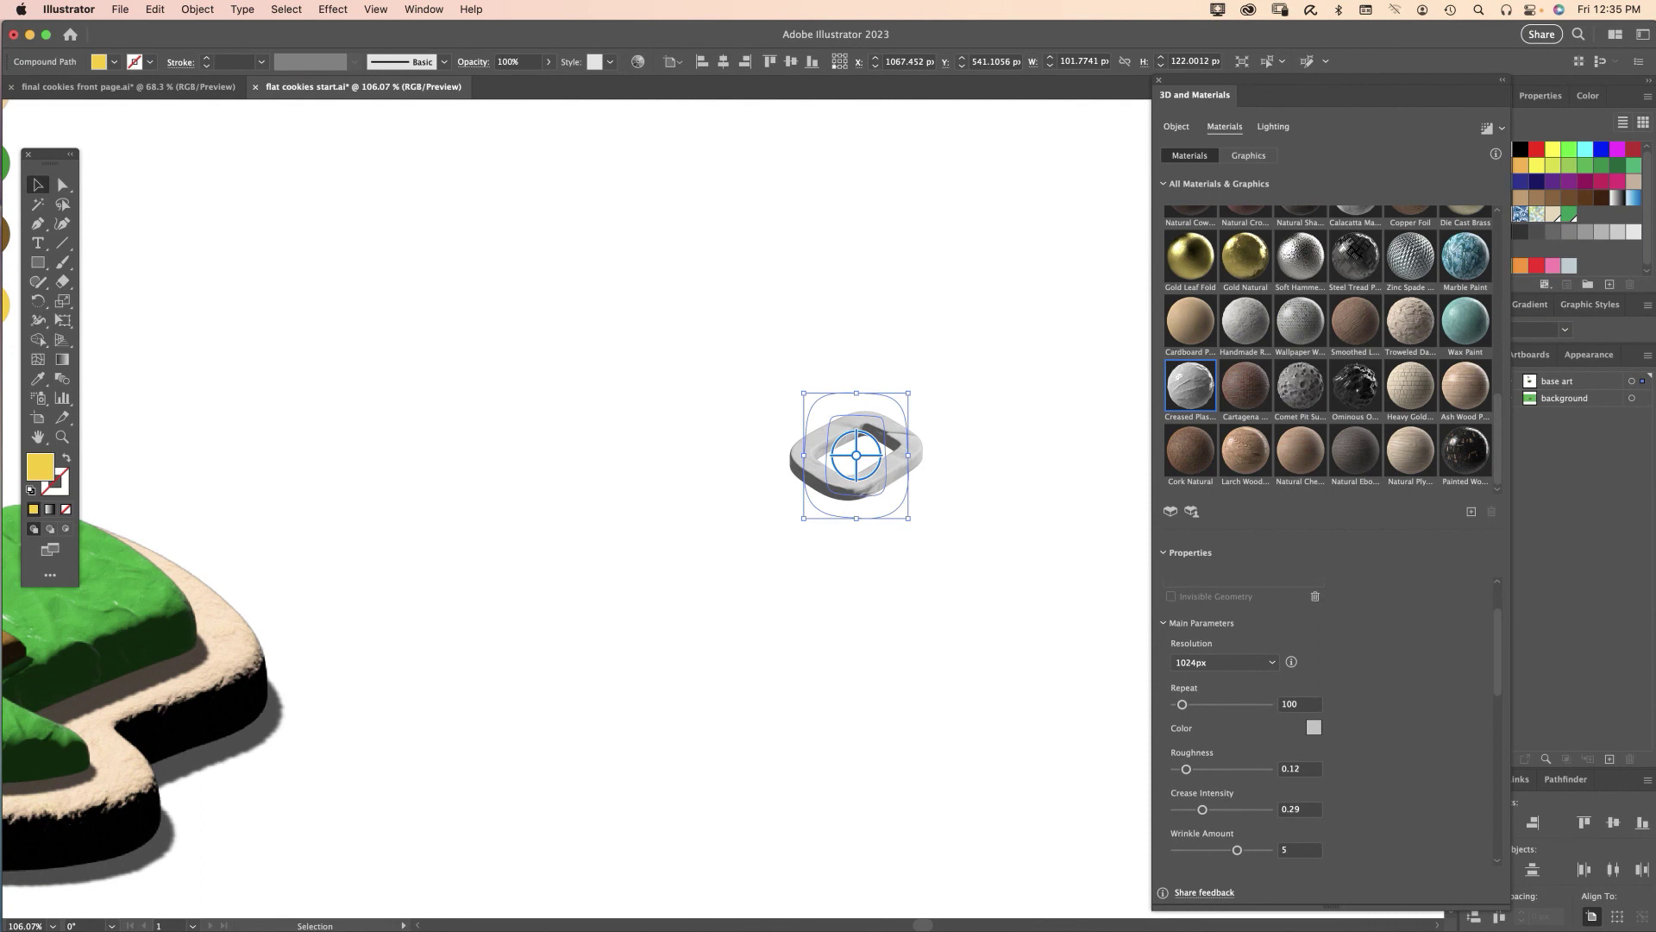
pyautogui.scroll(1, 517, 500)
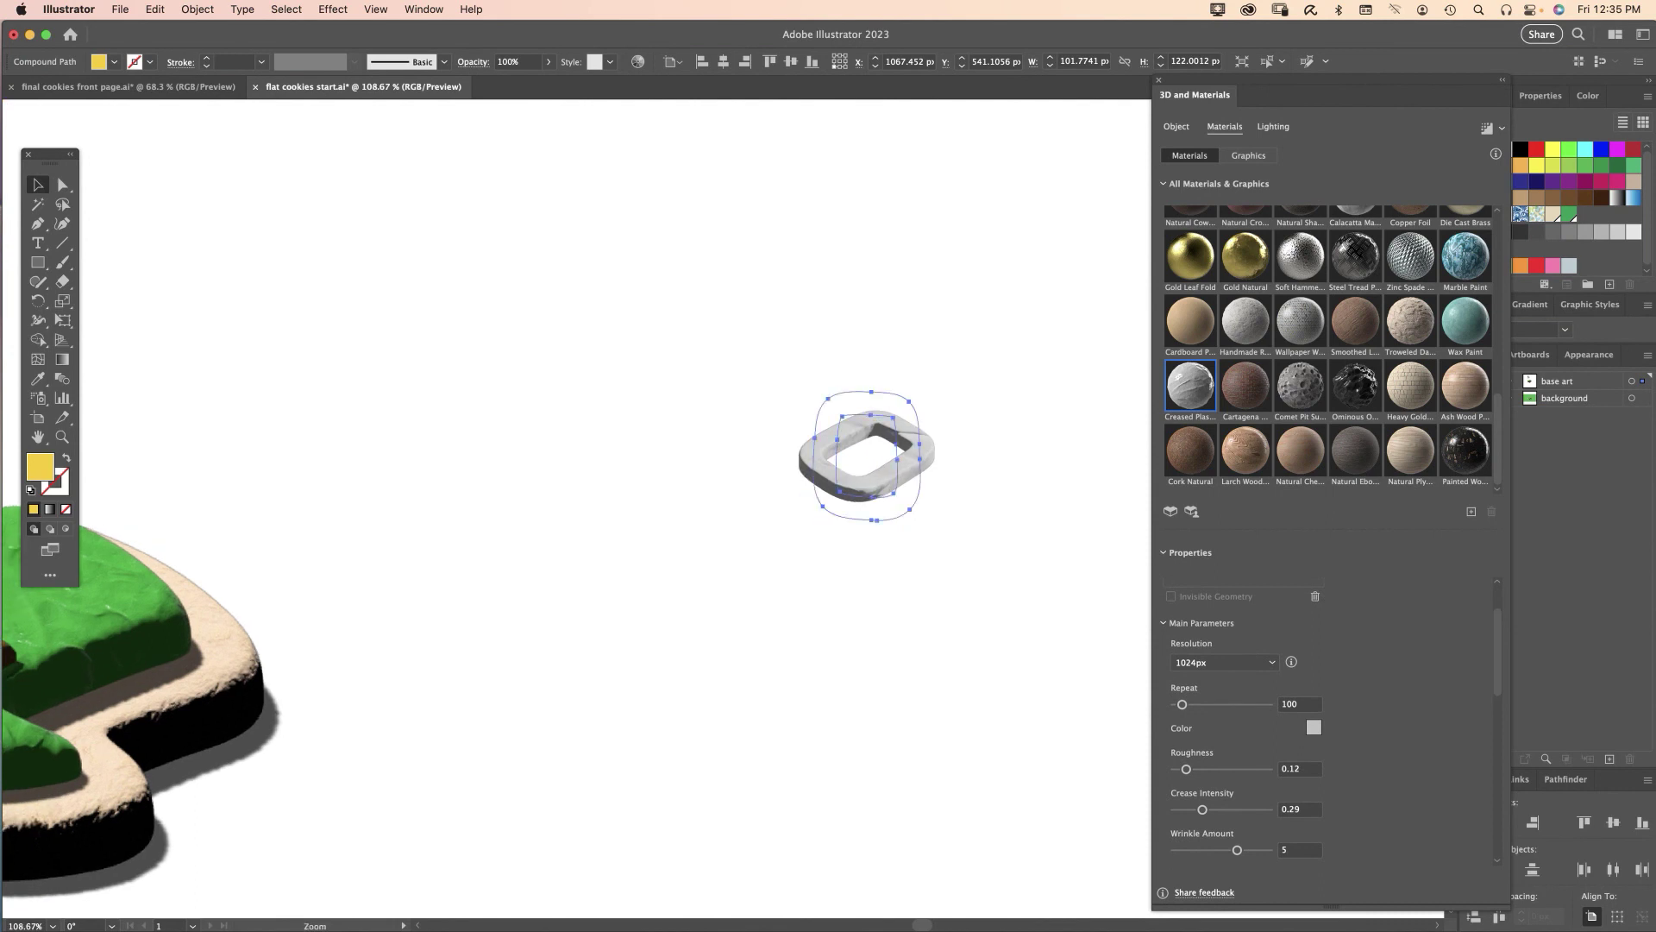
pyautogui.moveTo(431, 483); pyautogui.dragTo(1030, 590)
# Copy the FCCC00 hex from the swatch label and make it the ring's material colour
pyautogui.press('t')
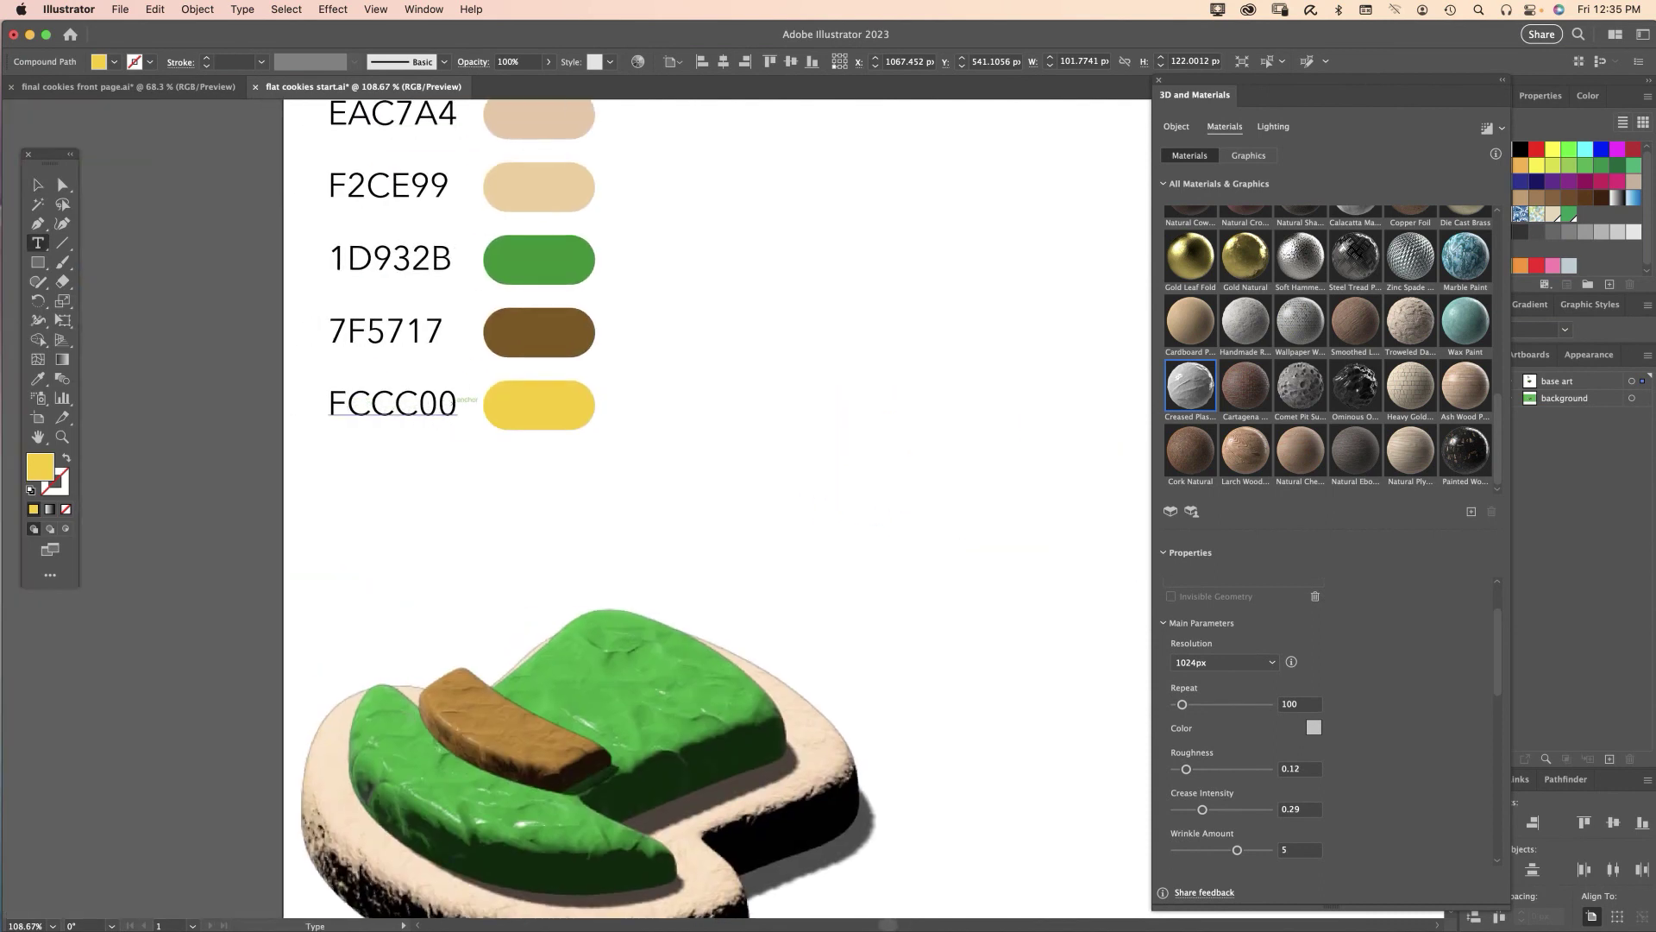
pyautogui.doubleClick(453, 403)
pyautogui.press('super+c')
pyautogui.press('super+shift+a')
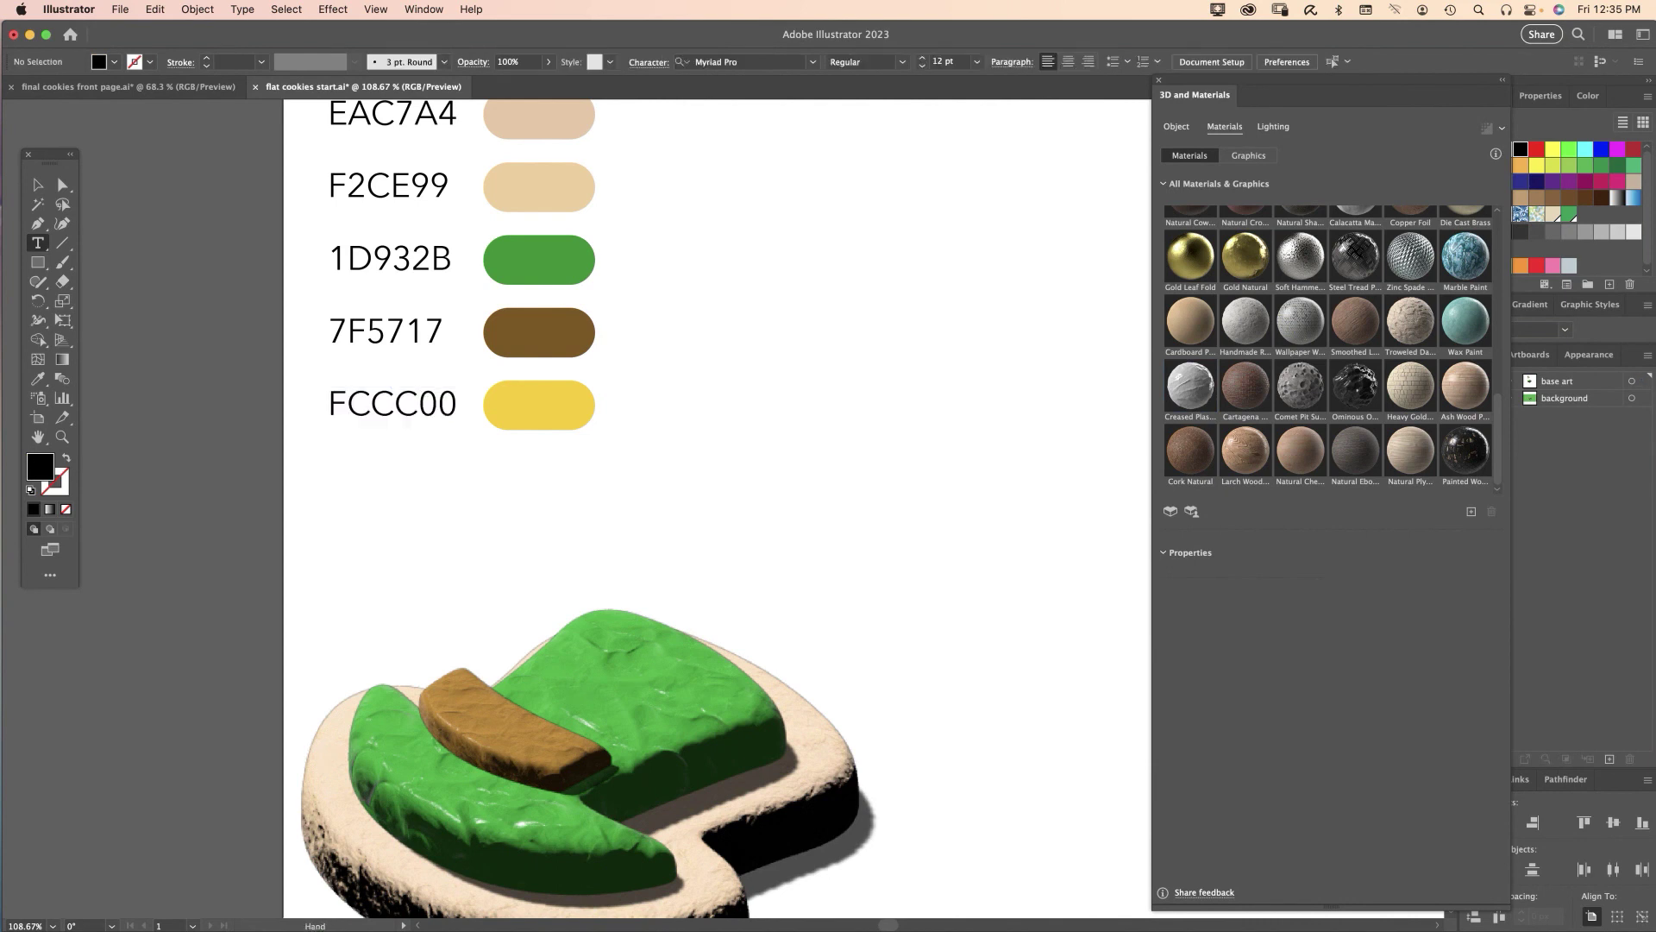
pyautogui.moveTo(863, 483); pyautogui.dragTo(331, 416)
pyautogui.moveTo(931, 492)
pyautogui.mouseDown()
pyautogui.moveTo(956, 448)
pyautogui.moveTo(931, 478)
pyautogui.mouseUp()
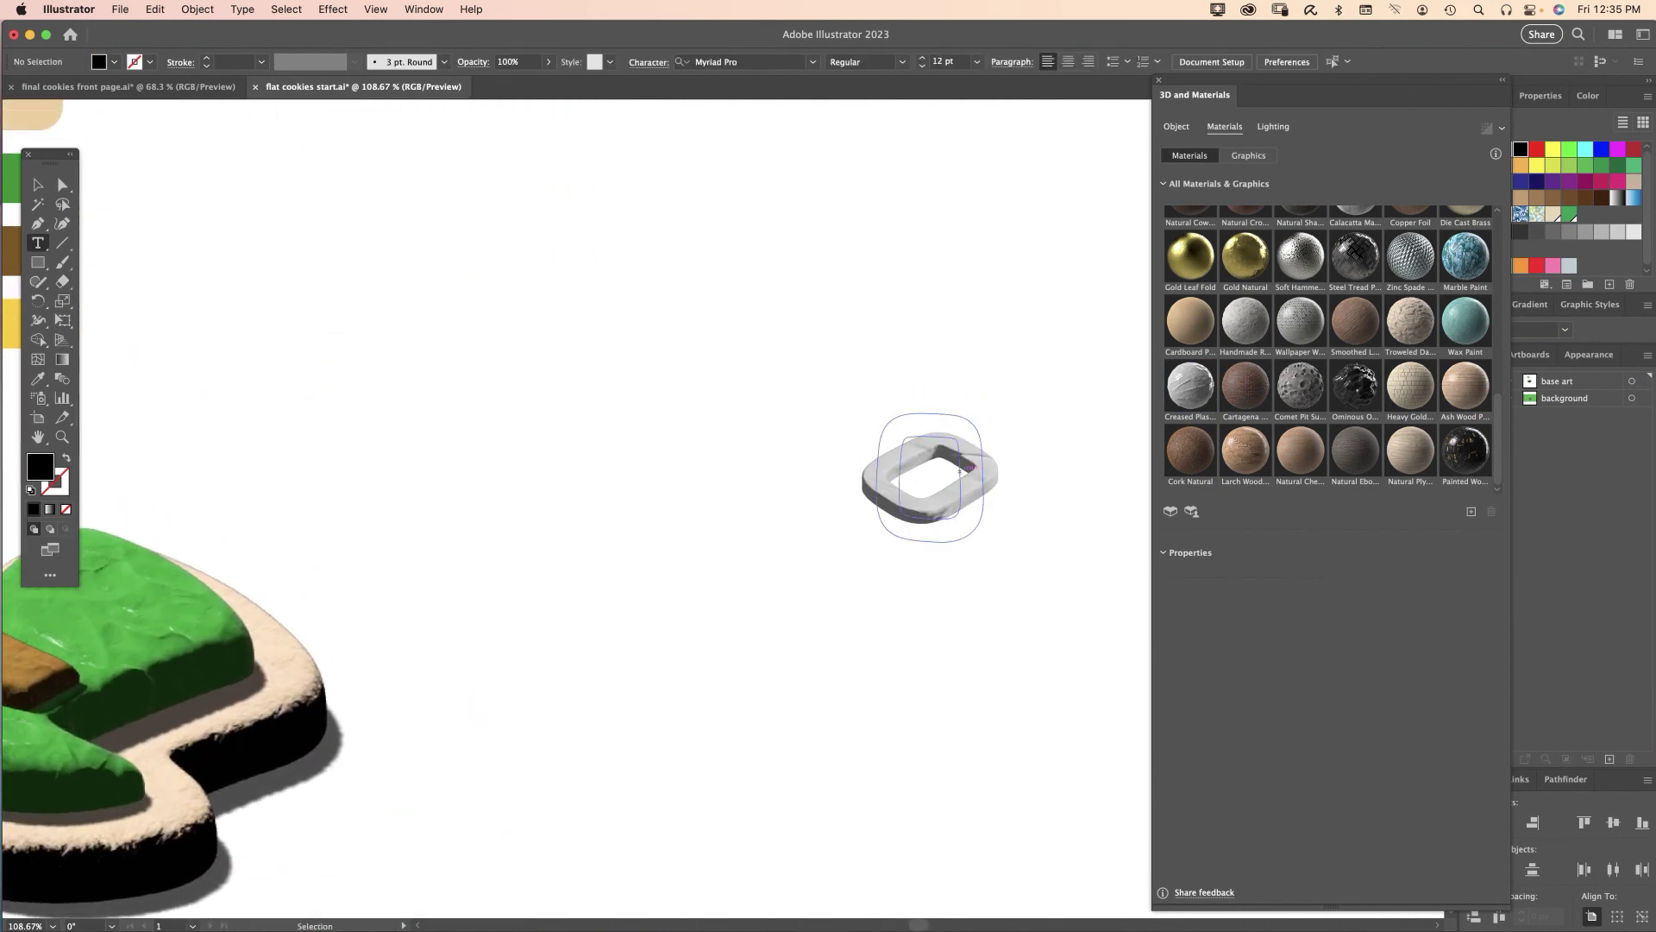
pyautogui.keyDown('super'); pyautogui.click(968, 480); pyautogui.keyUp('super')
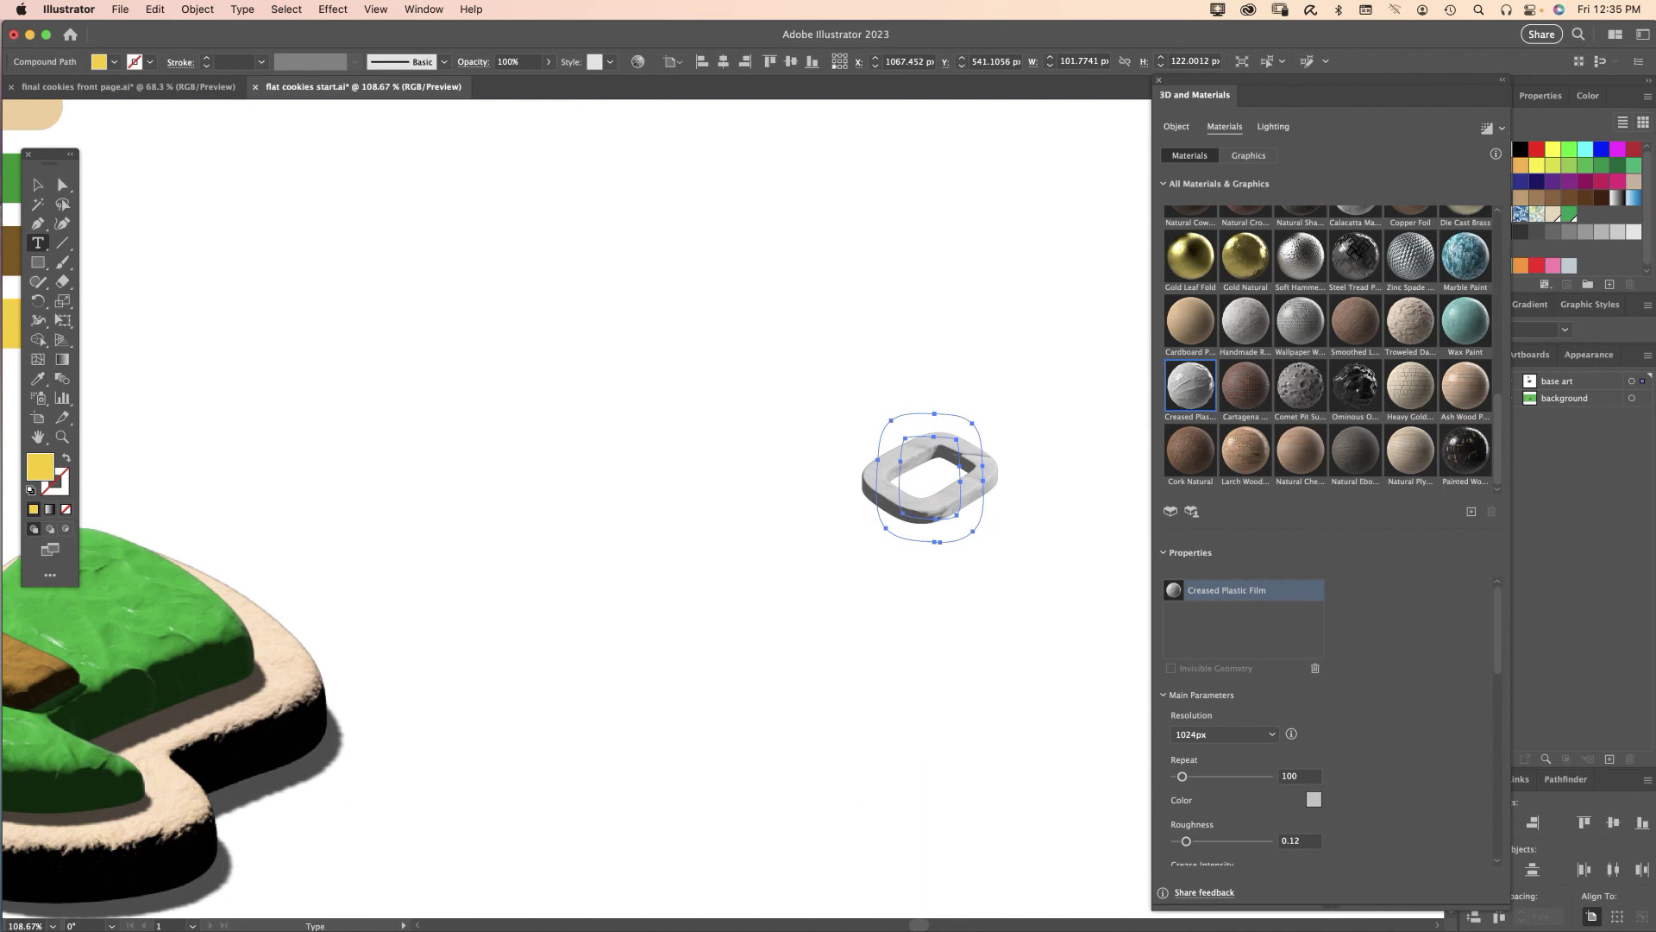
pyautogui.click(1313, 800)
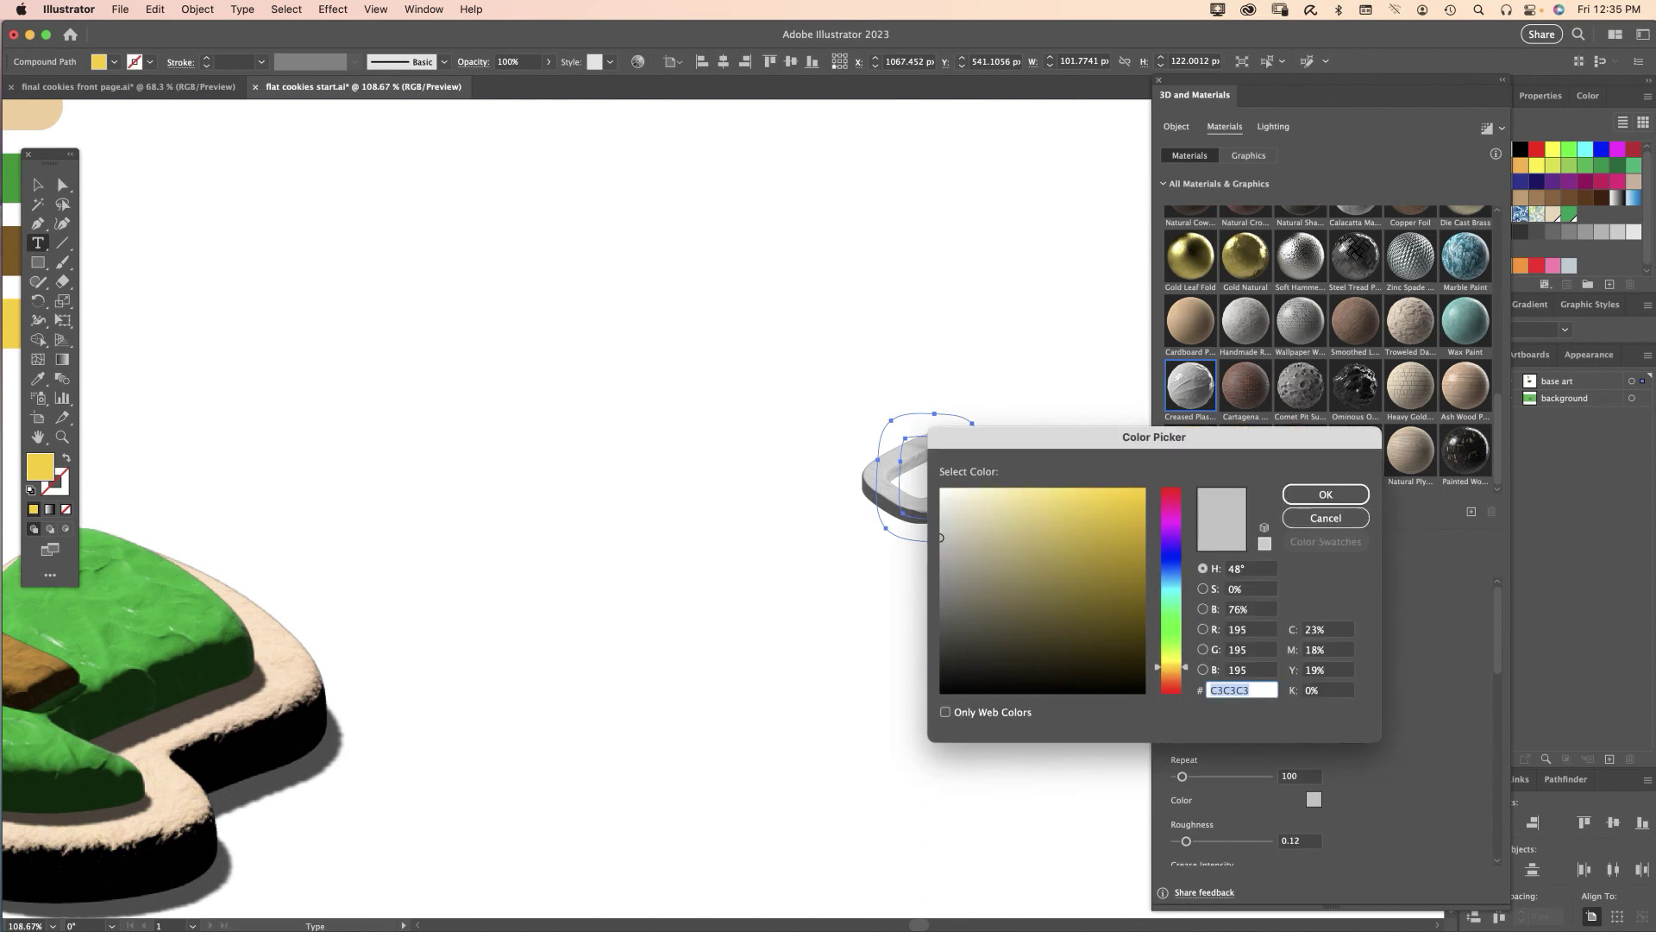
pyautogui.press('super+v')
pyautogui.click(1326, 495)
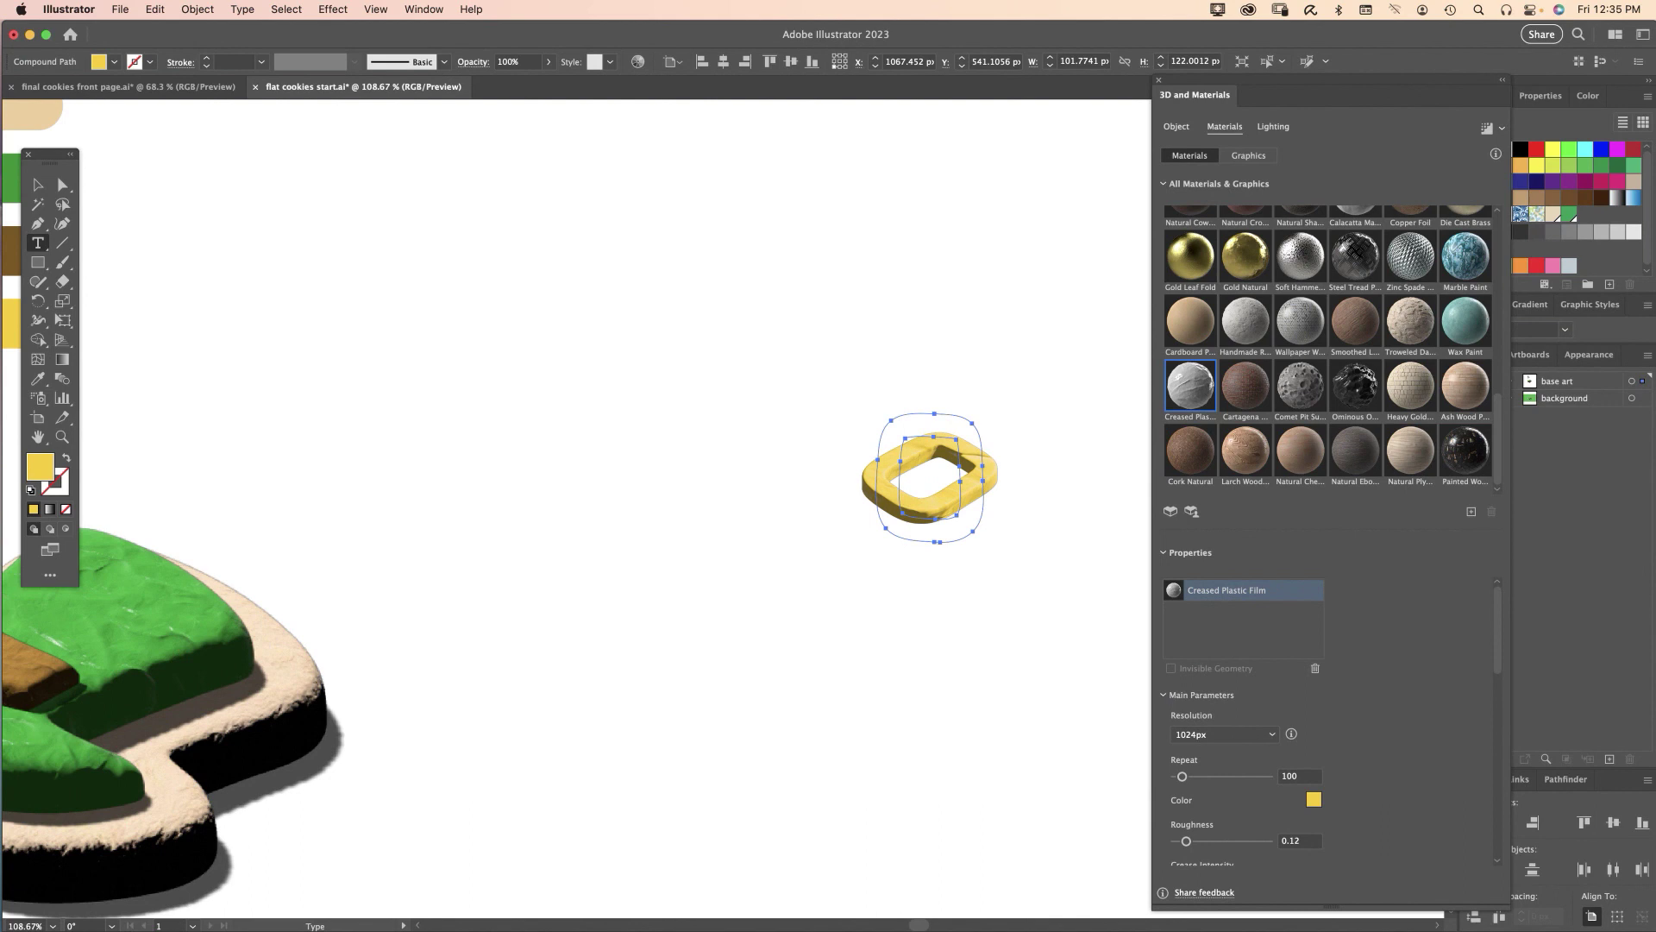
# Set the buckle material's repeat 350, crease intensity 0.39, wrinkle amount 6, wrinkle intensity 0.74
pyautogui.scroll(-3, 1329, 725)
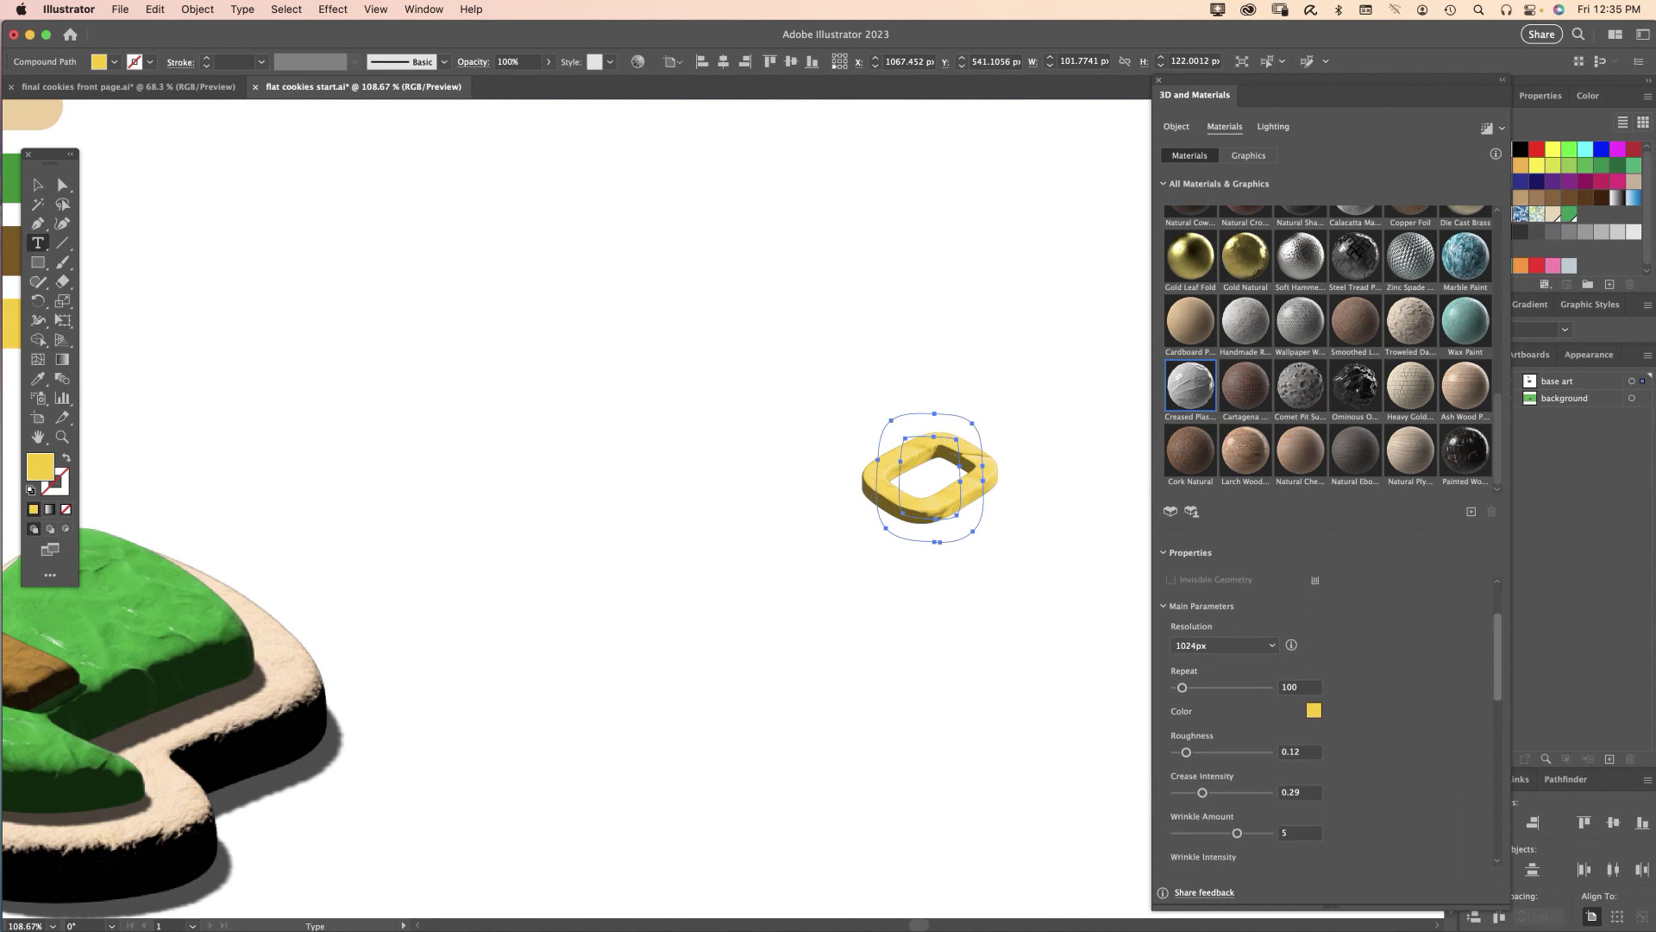
pyautogui.moveTo(1498, 657); pyautogui.dragTo(1498, 657)
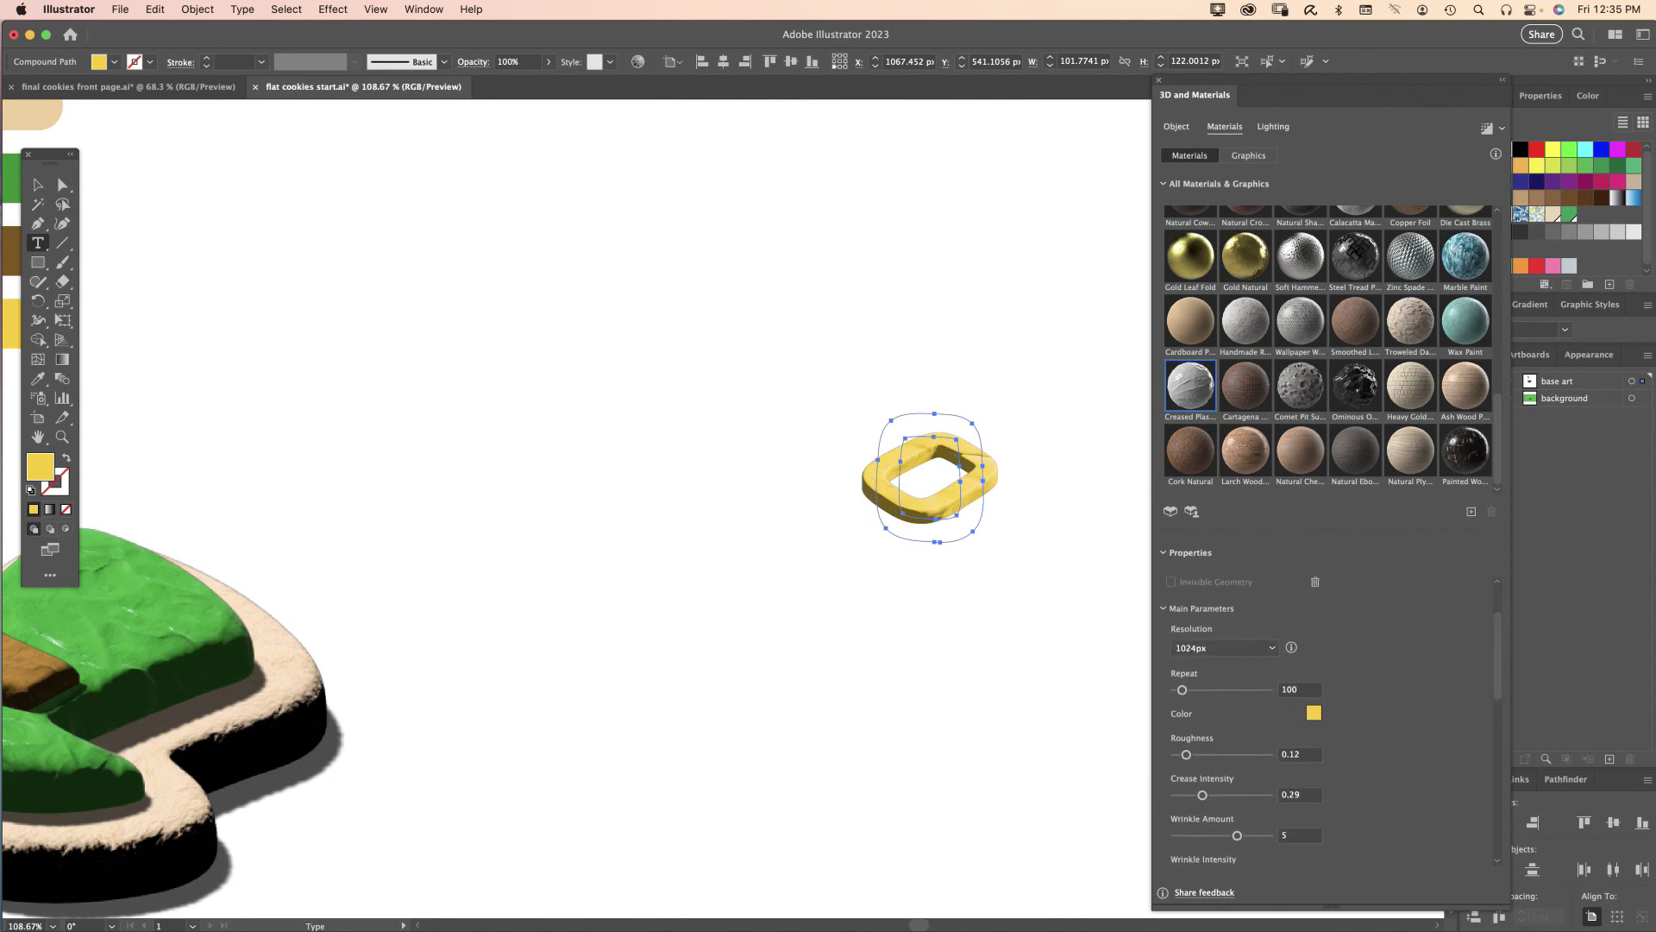
pyautogui.doubleClick(1291, 690)
pyautogui.write('350')
pyautogui.press('Tab')
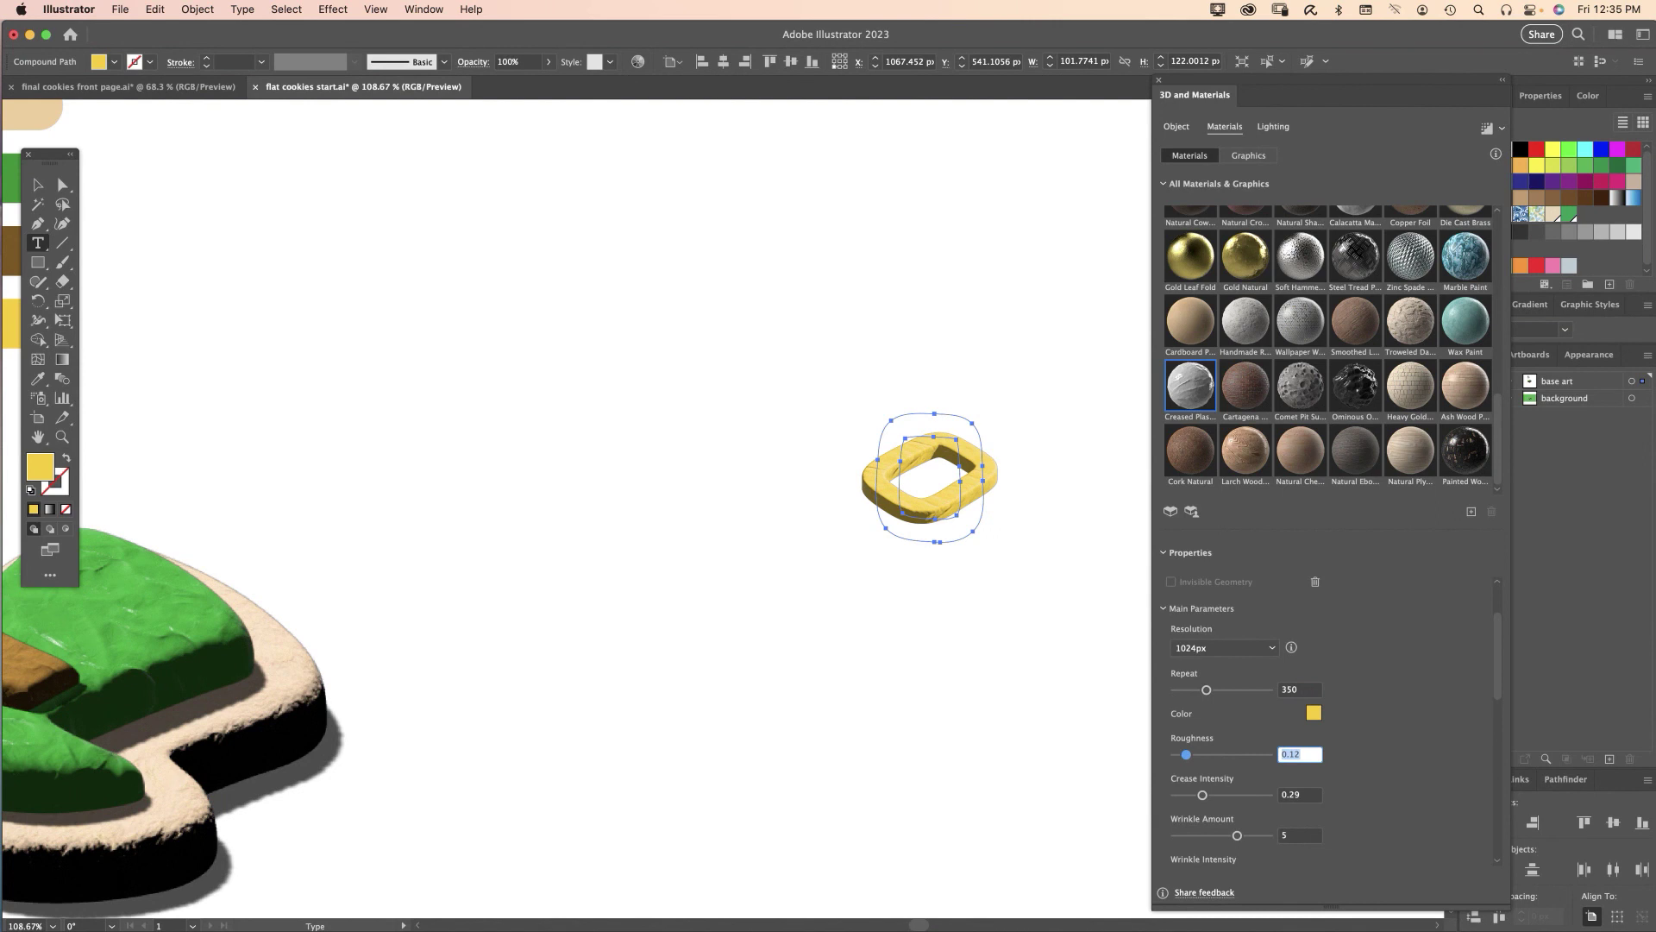
pyautogui.press('Tab')
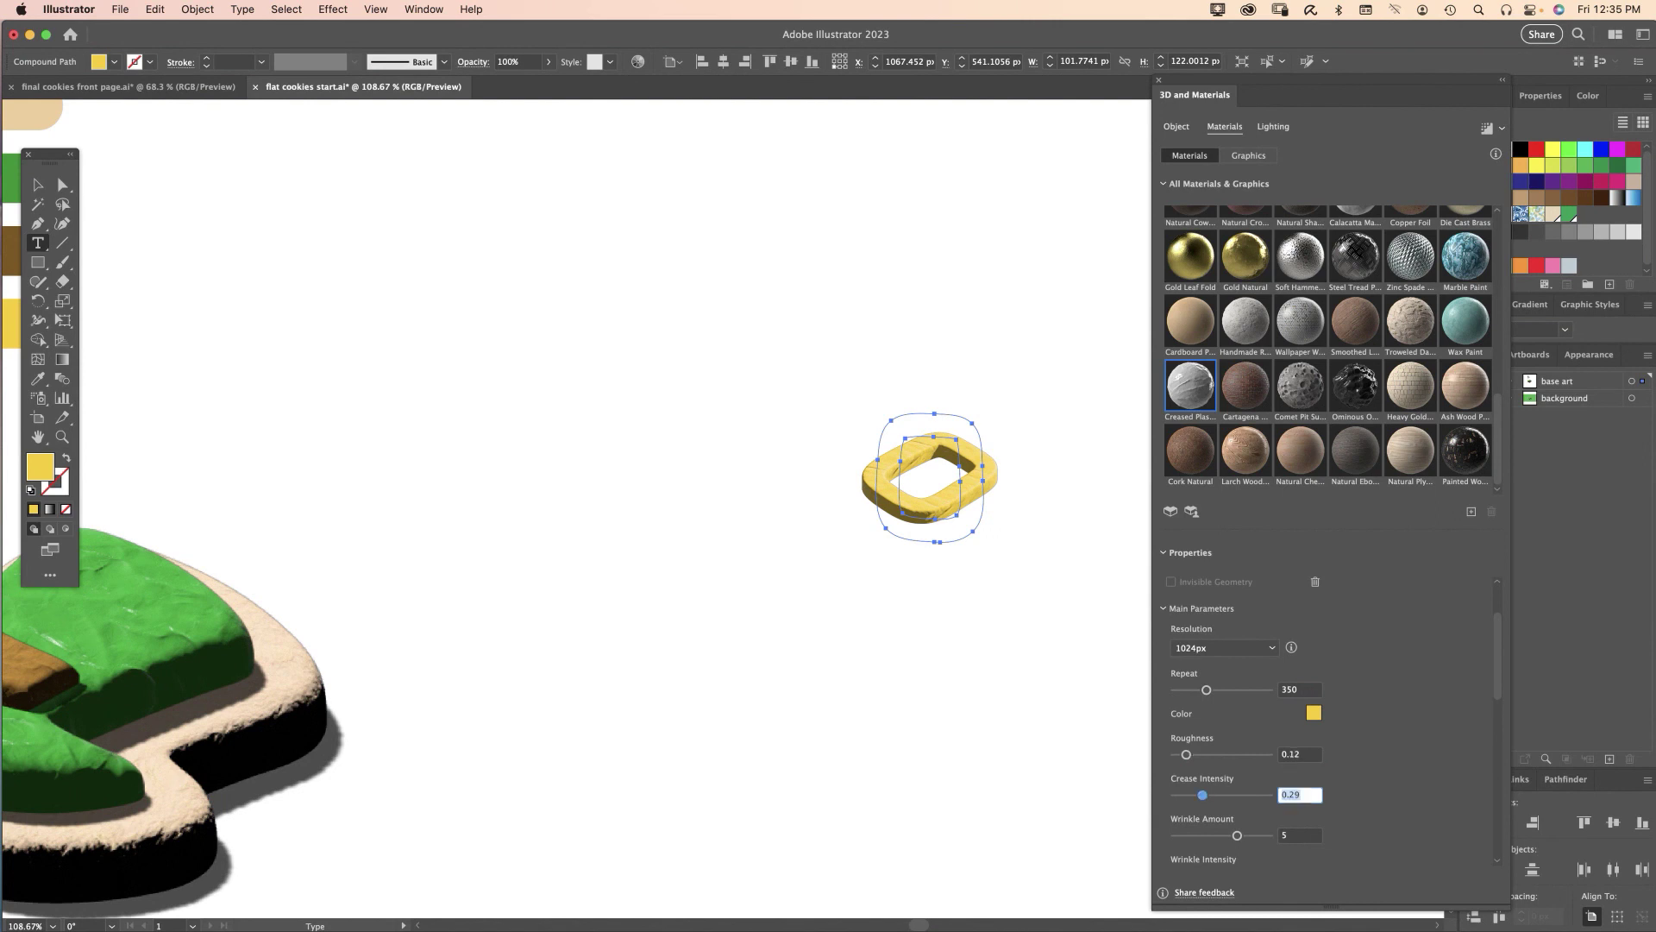
pyautogui.press('BackSpace')
pyautogui.write('.39')
pyautogui.press('Tab')
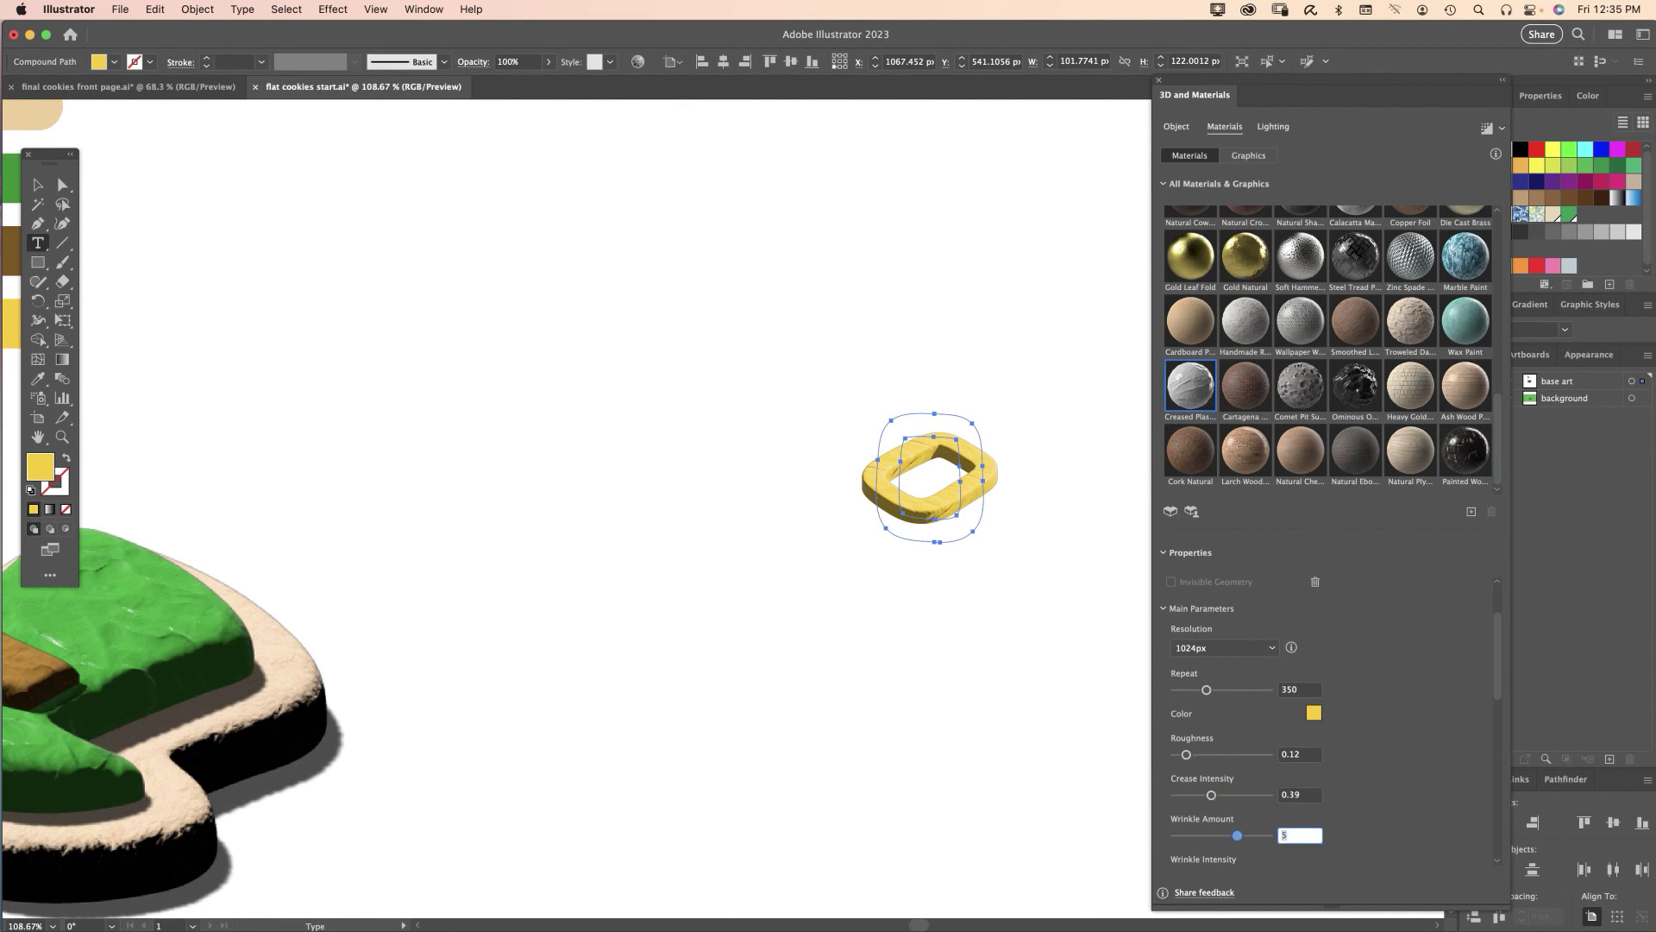
pyautogui.write('6')
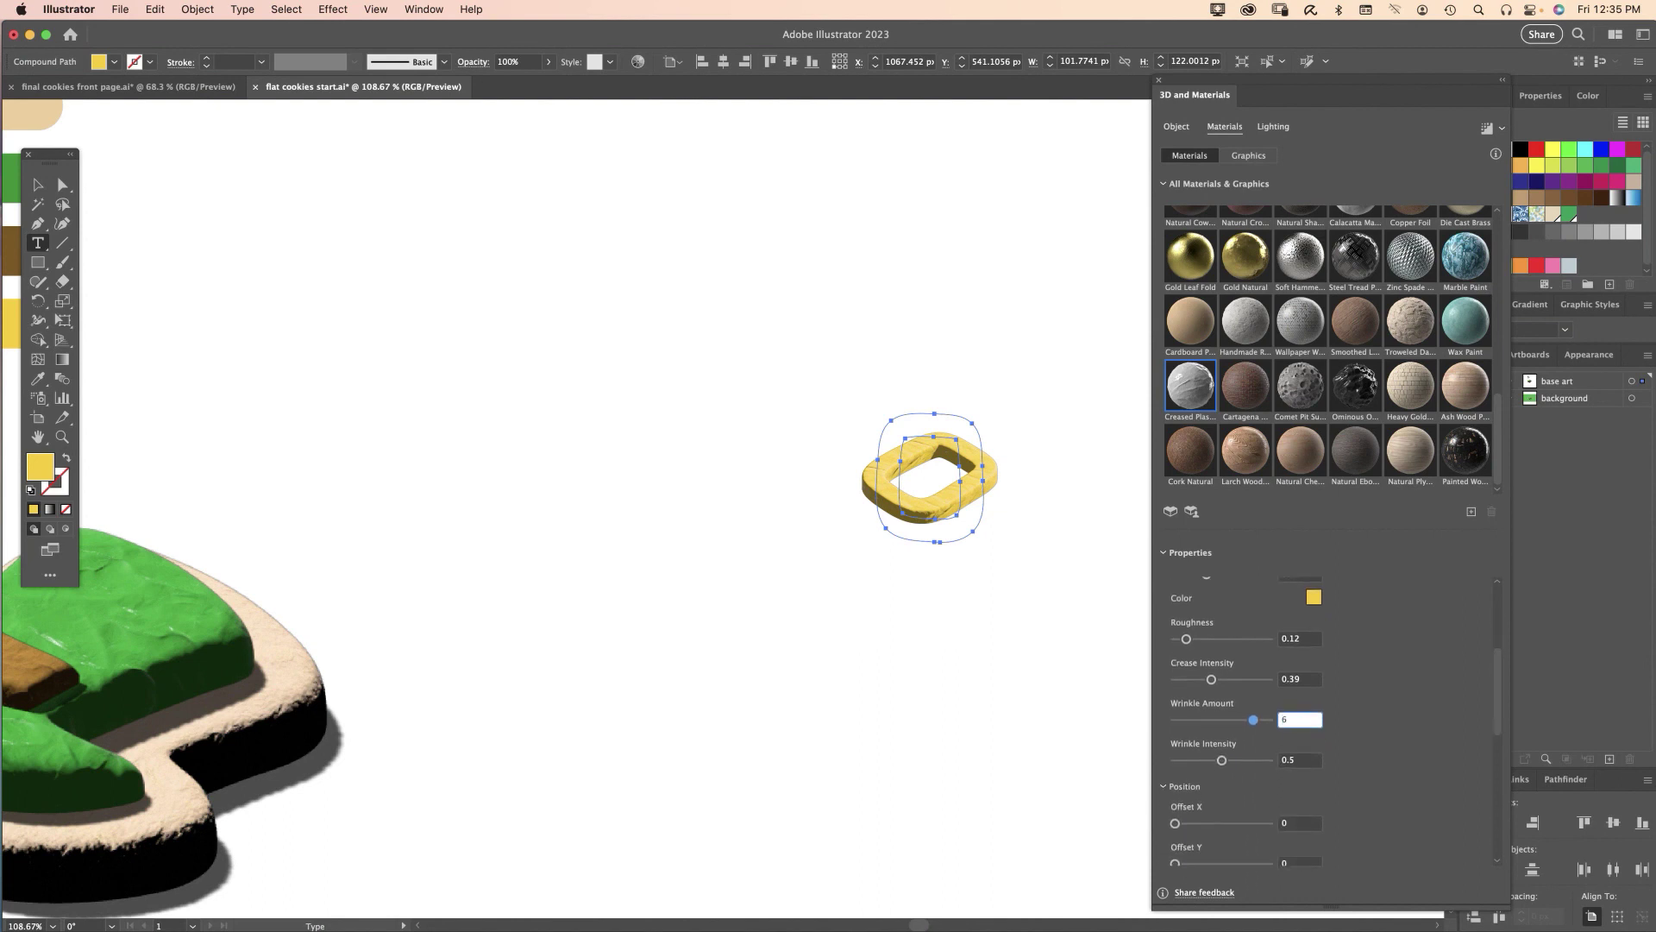
pyautogui.press('Tab')
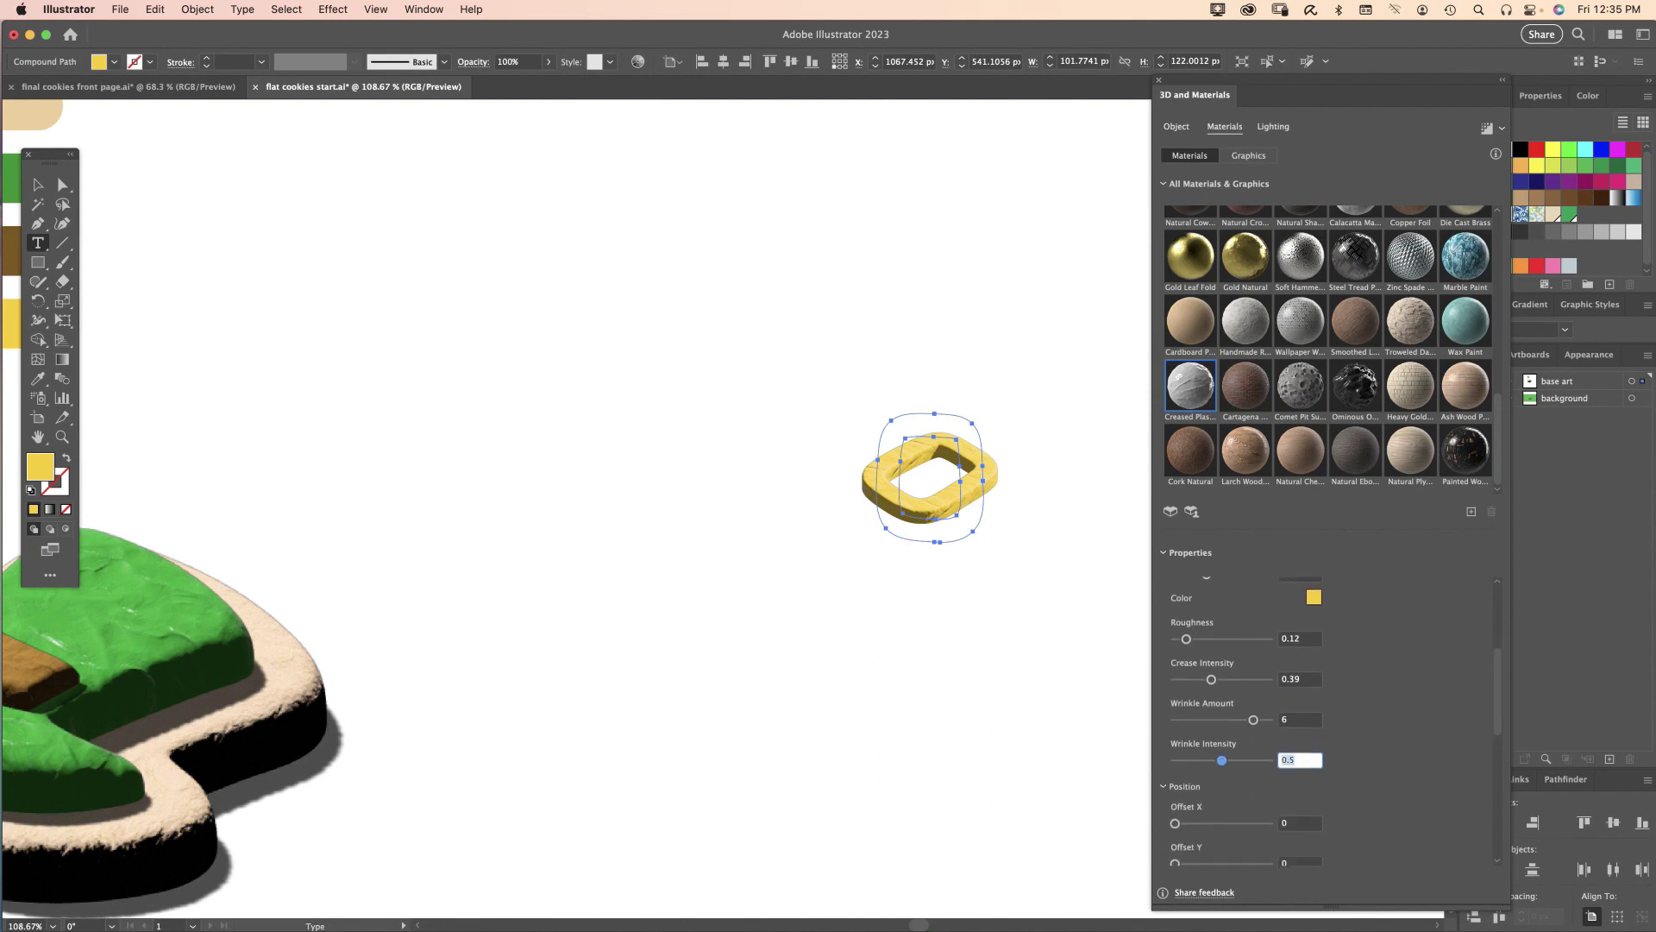
pyautogui.write('..7')
pyautogui.write('4')
pyautogui.press('Tab')
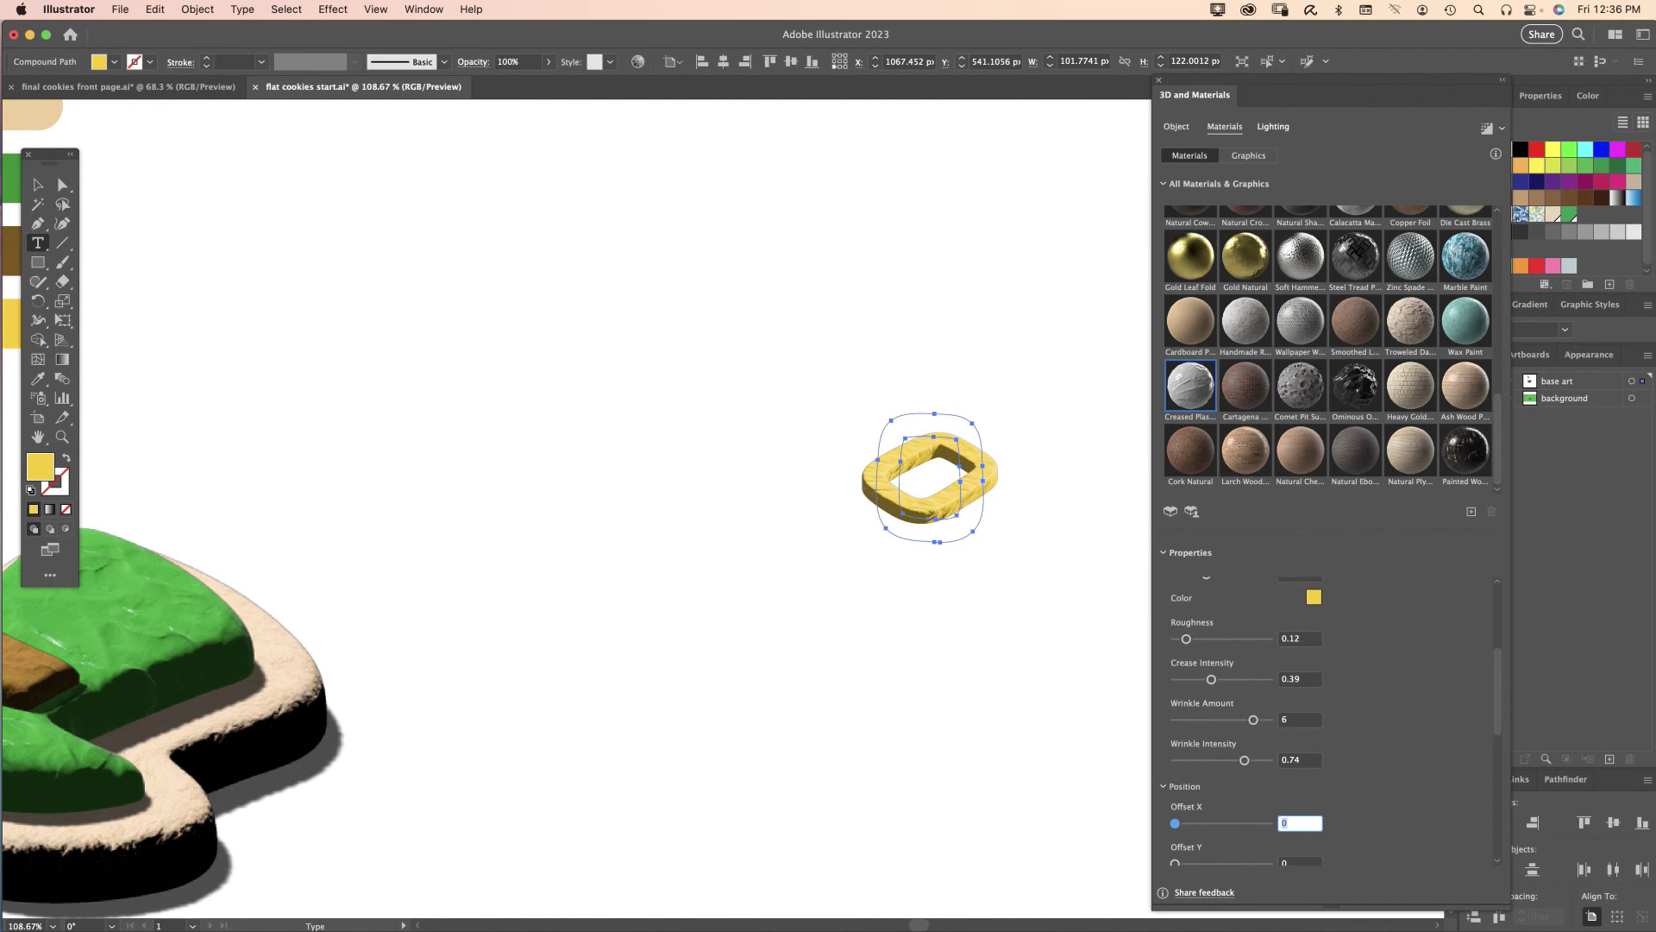
pyautogui.click(1274, 126)
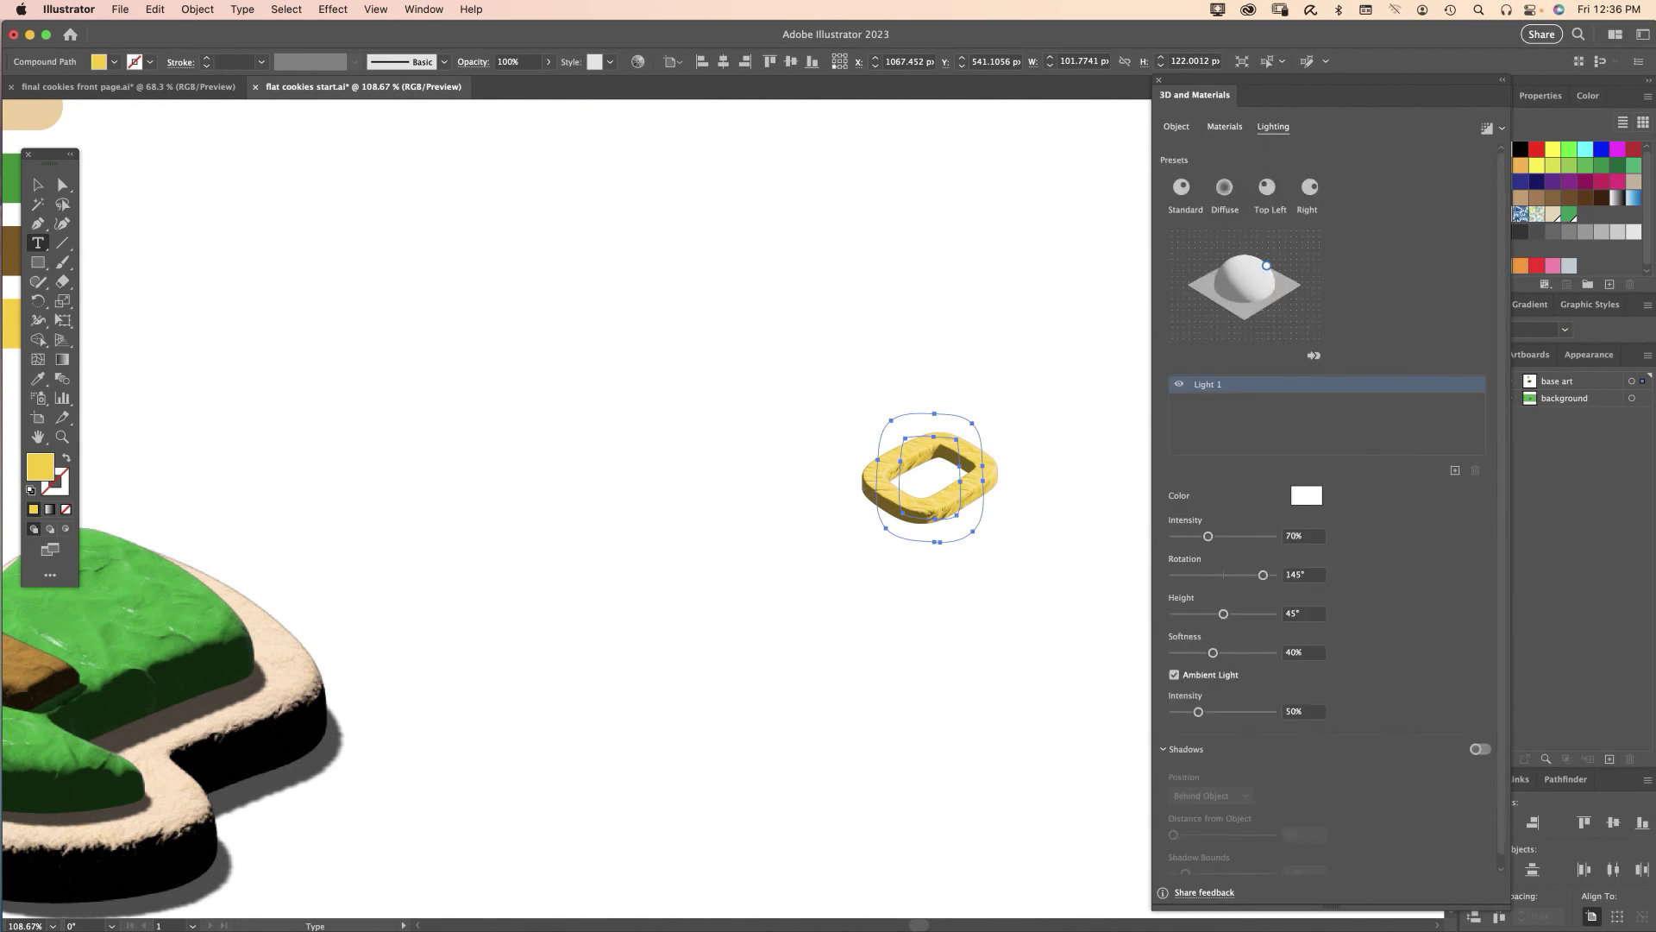
# Light the buckle at 107% intensity, -73° rotation, 50° height, 85% softness and 40% ambient
pyautogui.click(1303, 537)
pyautogui.write('10')
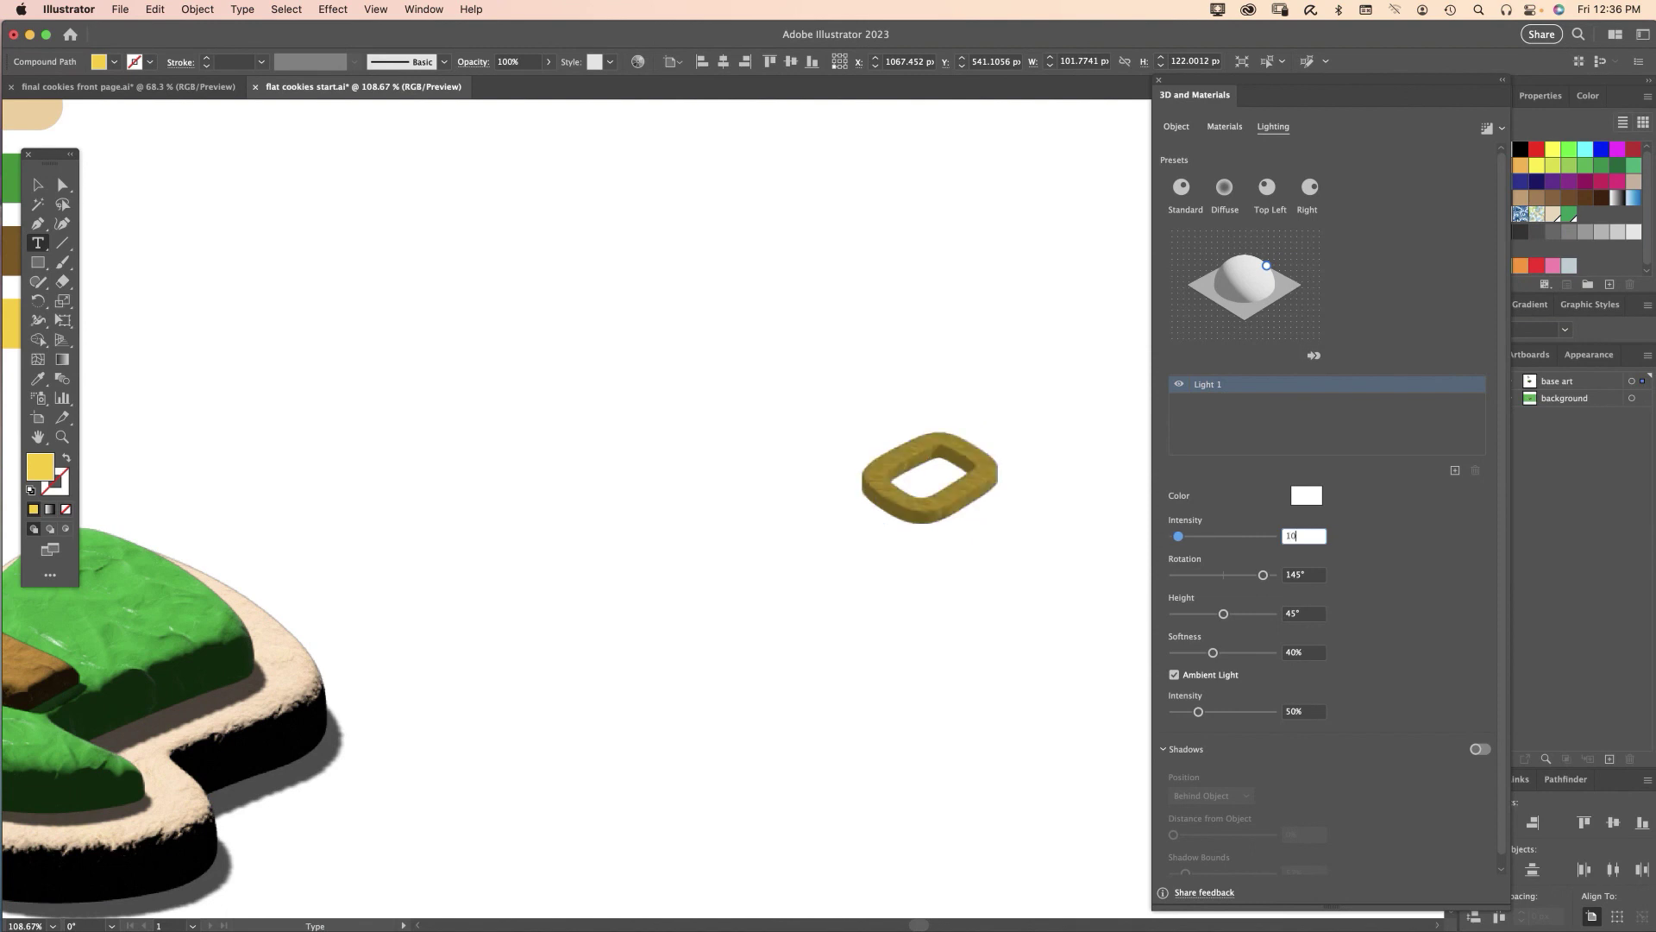
pyautogui.write('7')
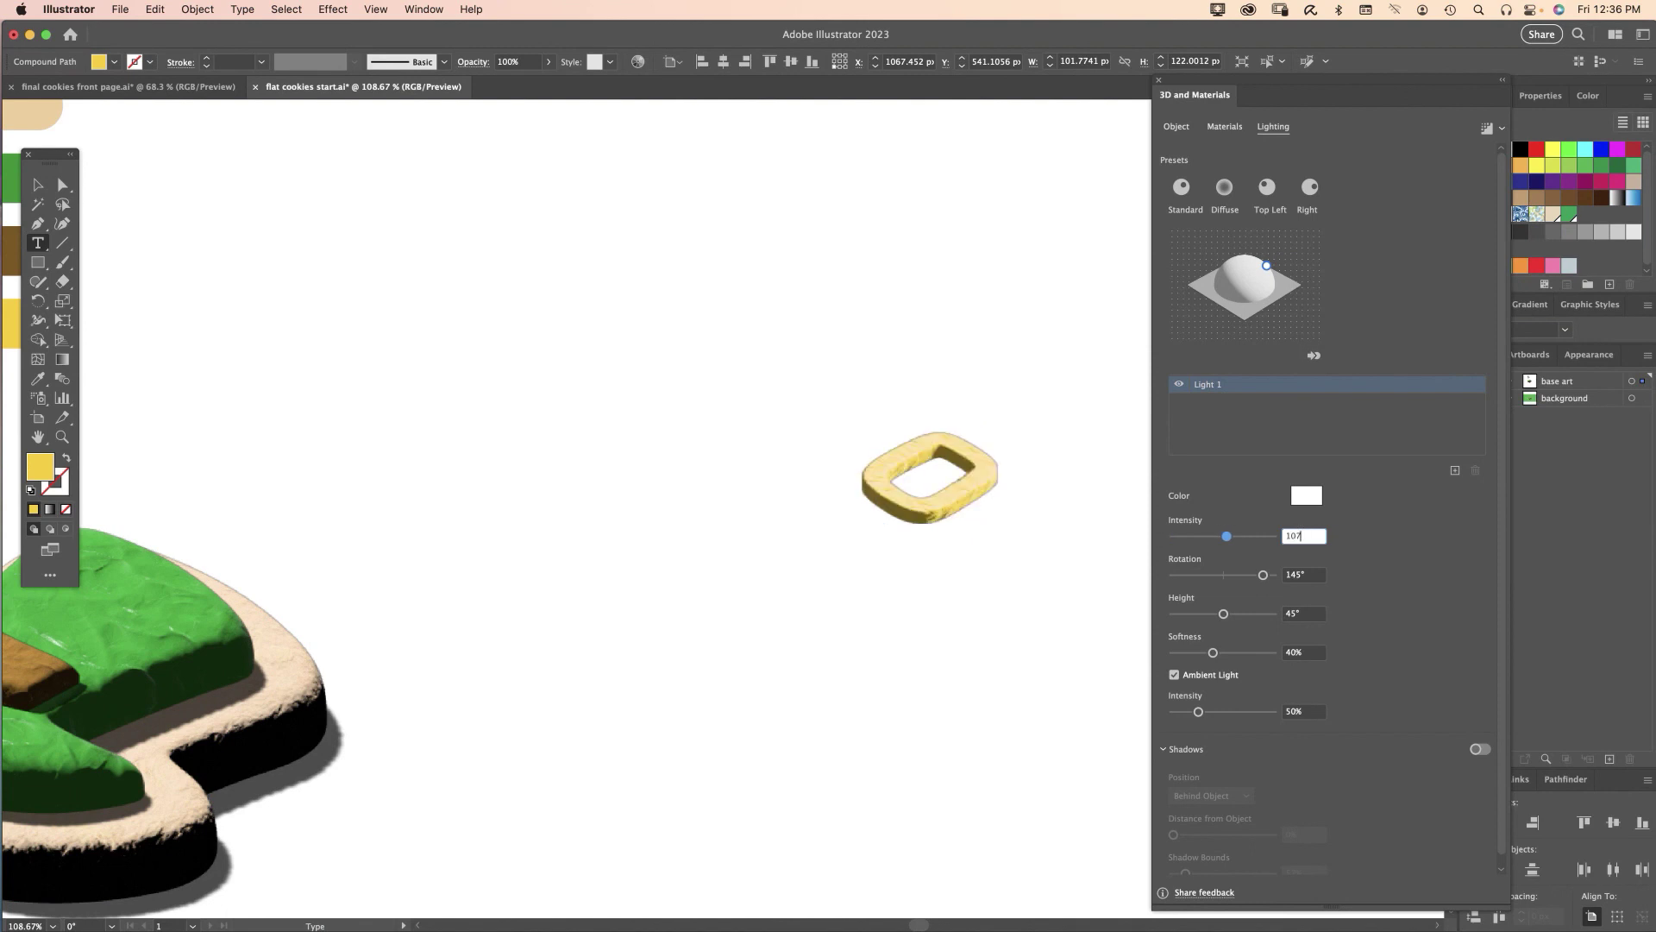
pyautogui.press('Tab')
pyautogui.write('-73')
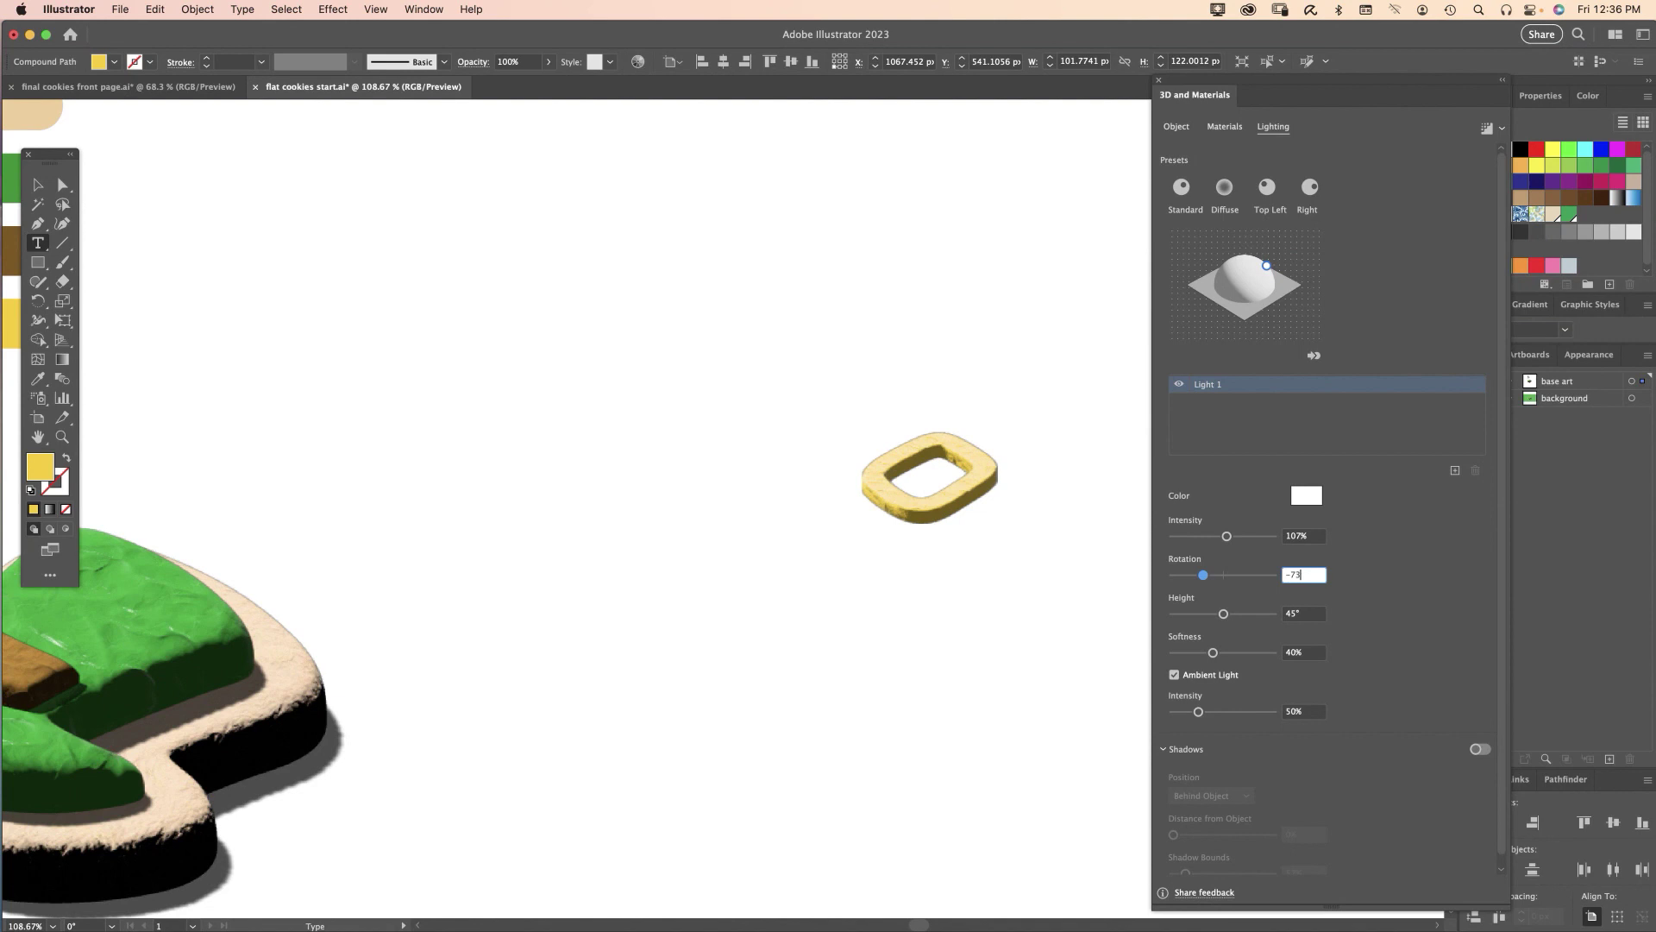
pyautogui.press('Tab')
pyautogui.write('50')
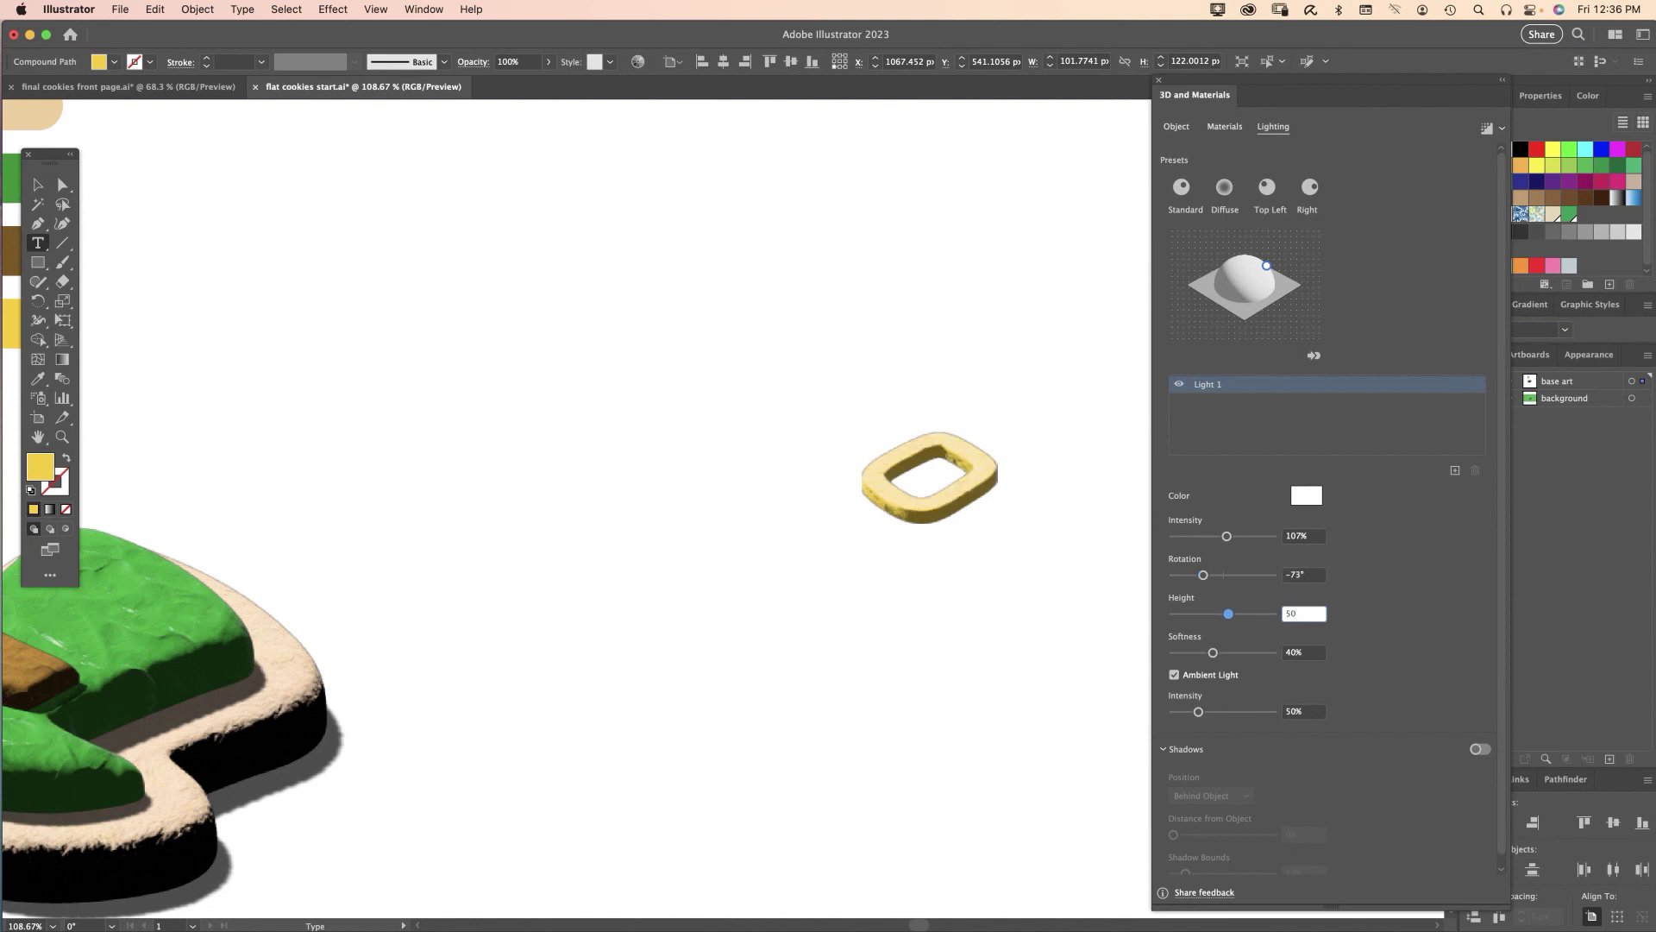
pyautogui.press('Tab')
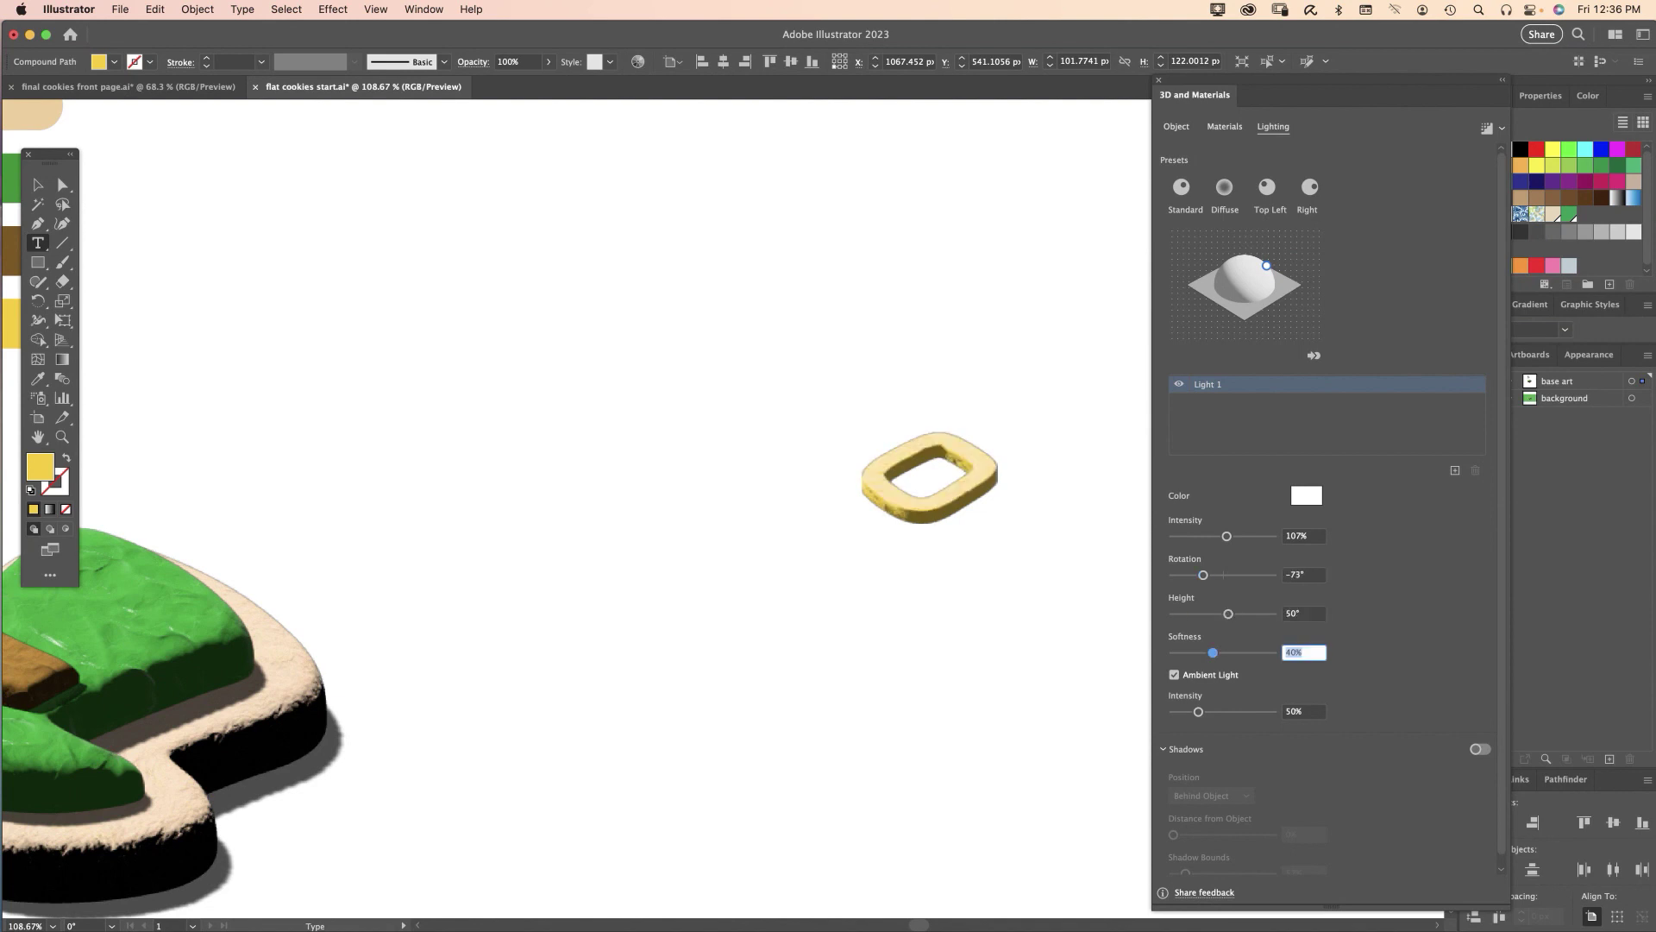
pyautogui.write('85')
pyautogui.press('Tab')
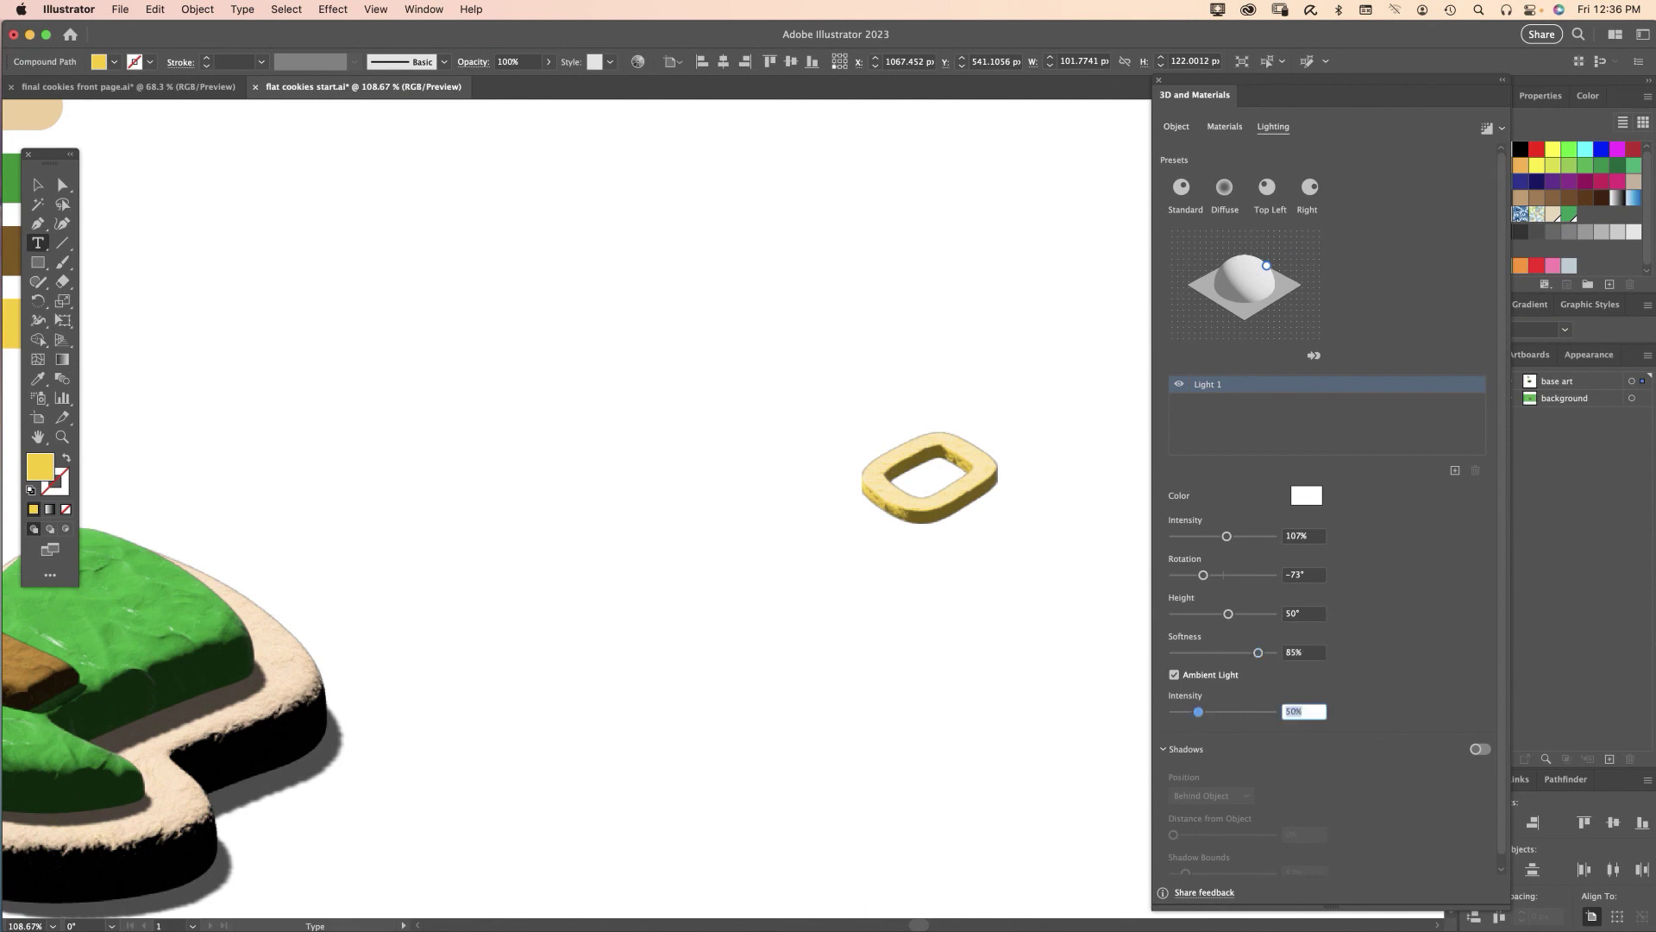
pyautogui.write('40')
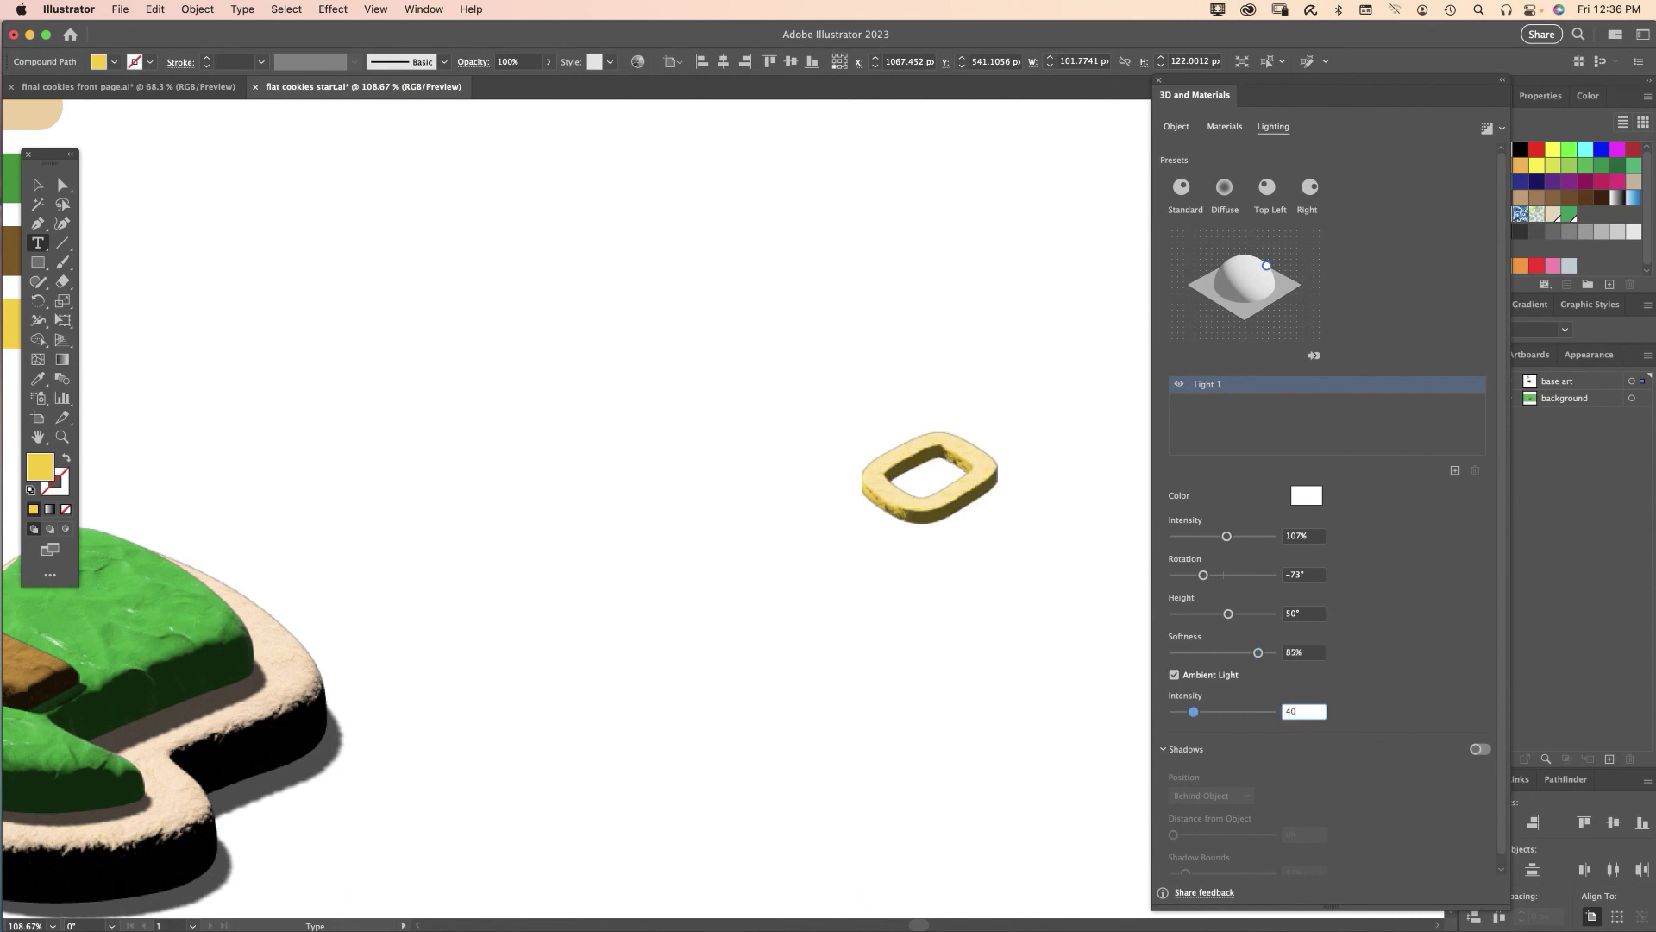
pyautogui.press('Return')
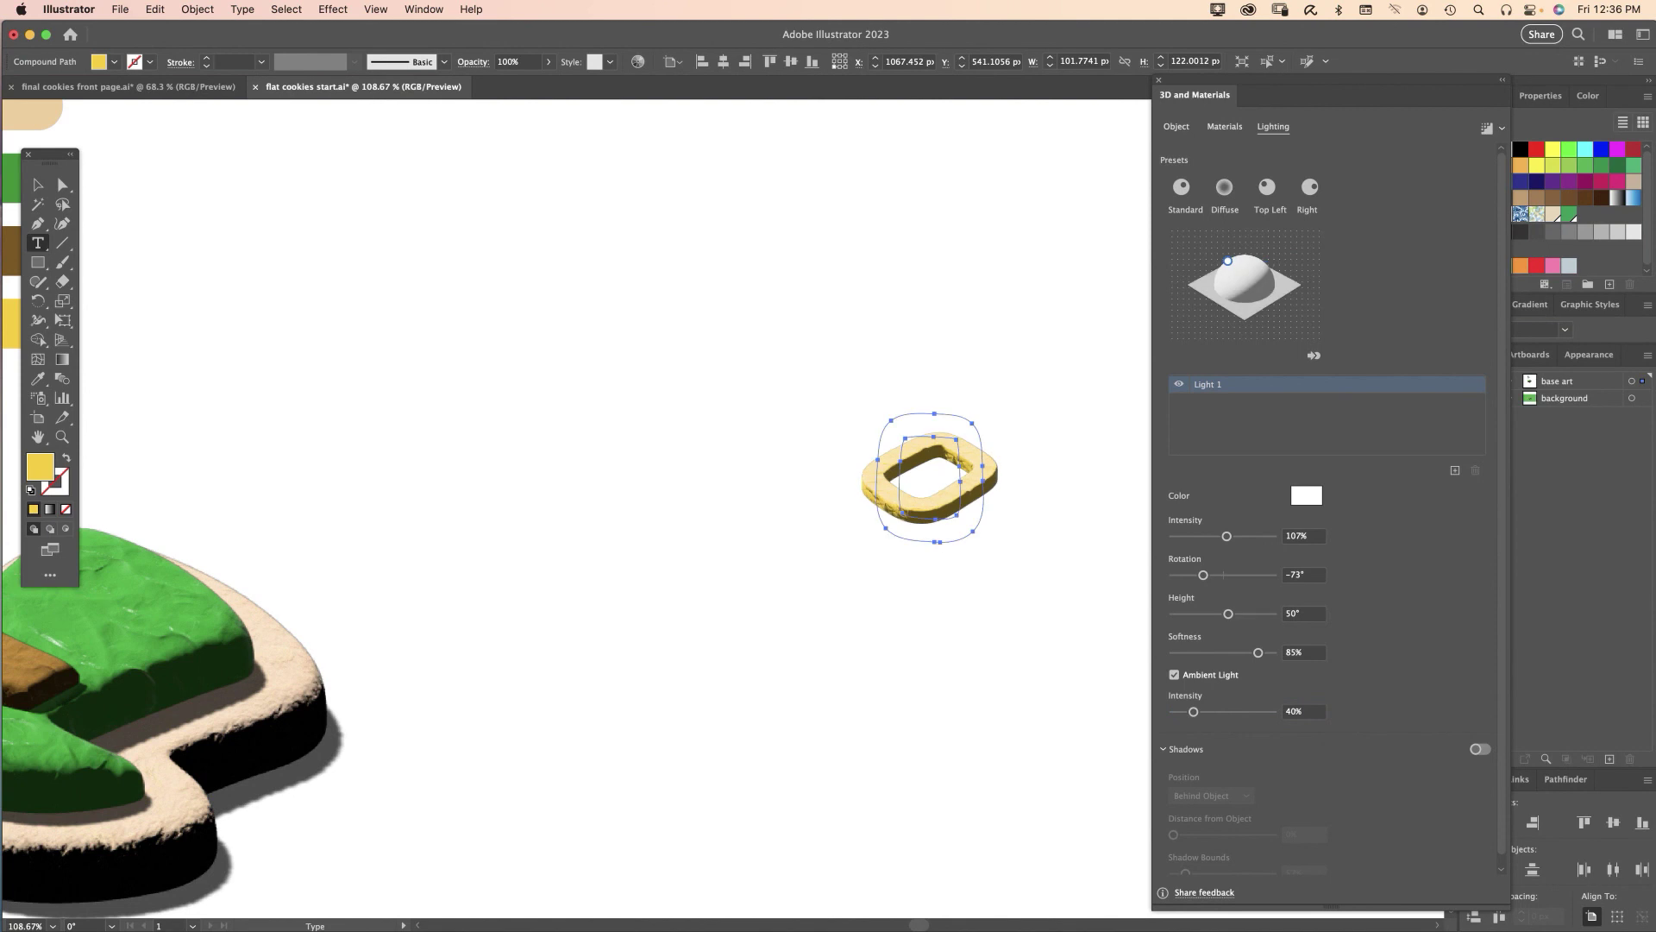
pyautogui.press('v')
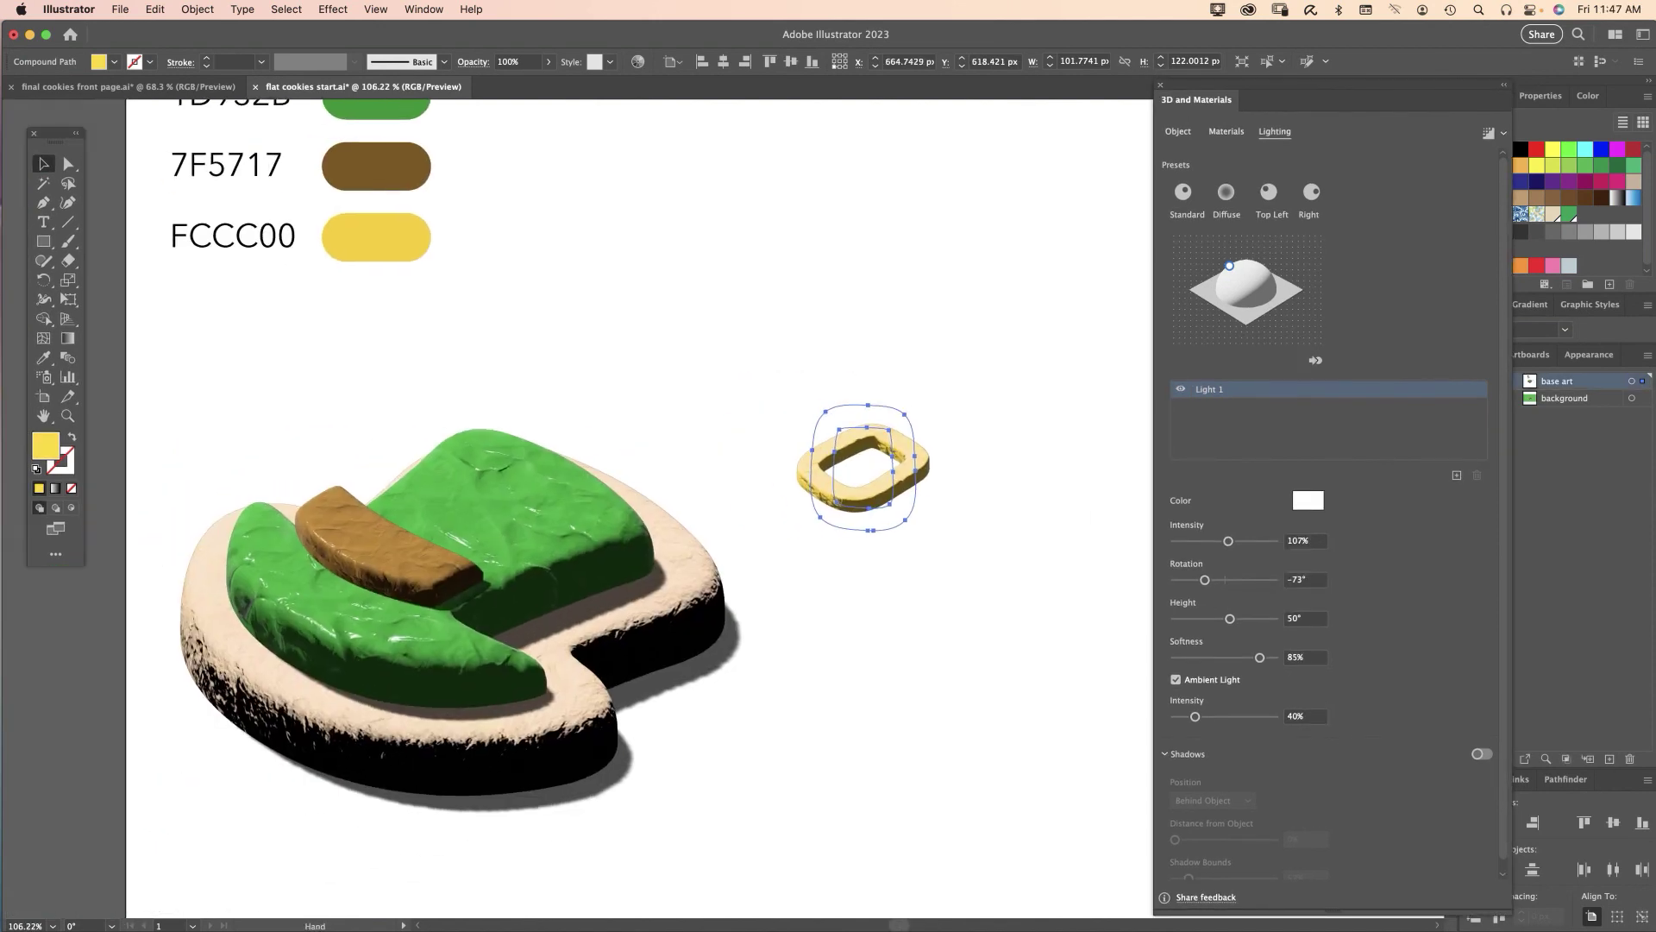
# Seat the yellow buckle on the brown band, then move the whole cookie right and up
pyautogui.moveTo(810, 474); pyautogui.dragTo(393, 544)
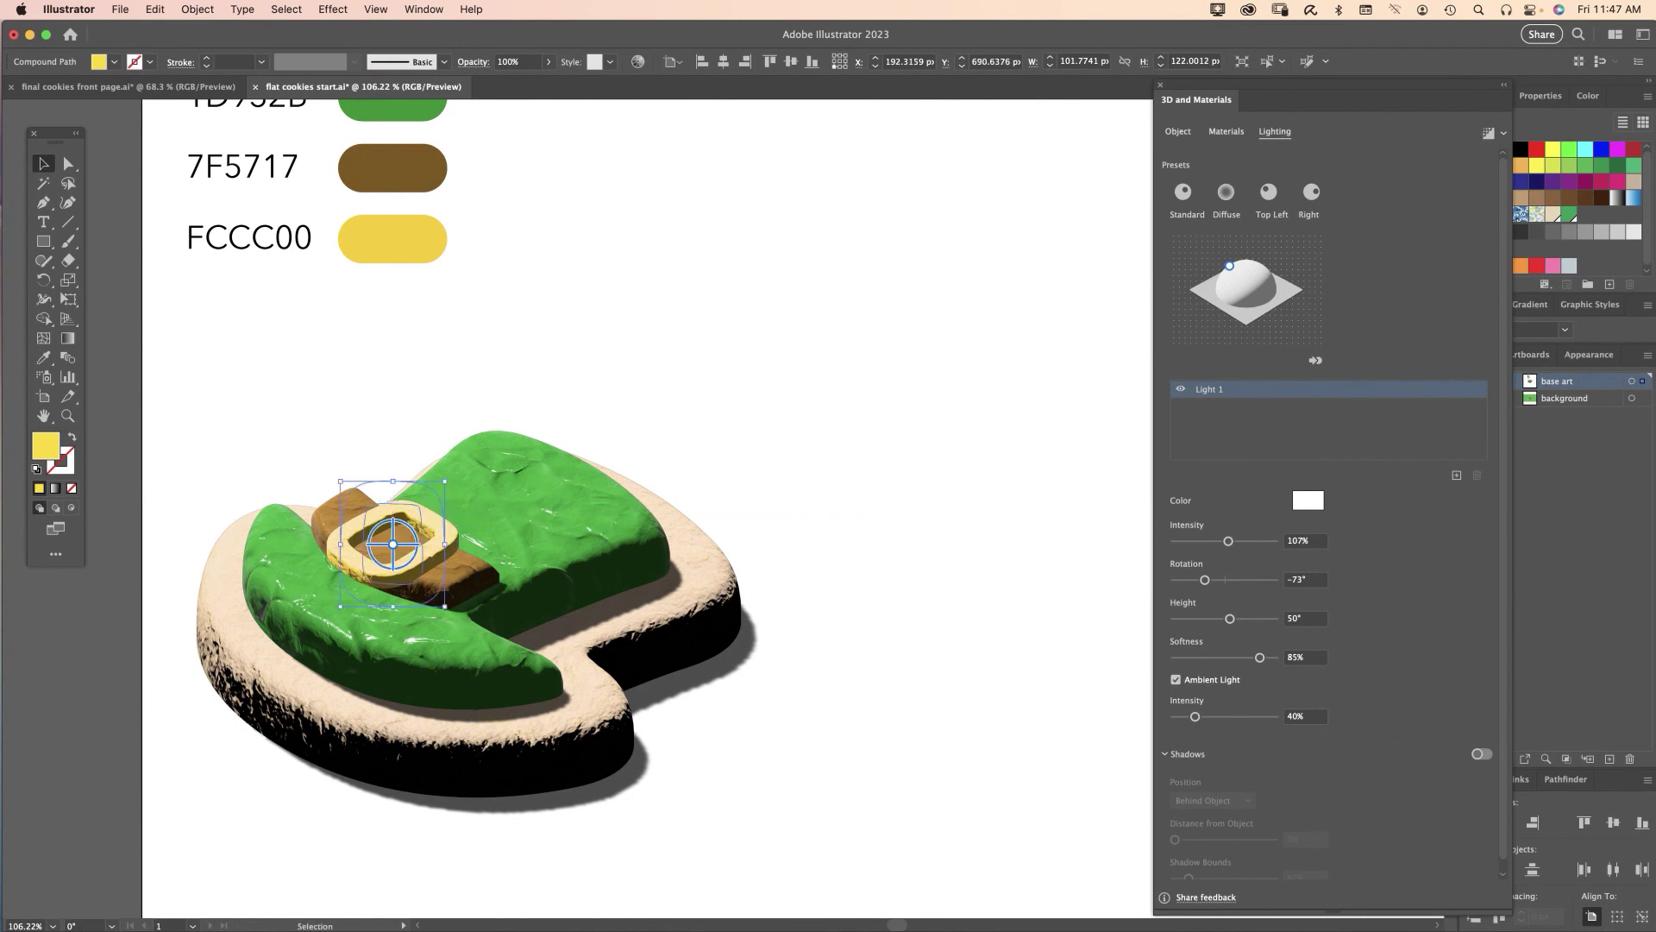
pyautogui.moveTo(924, 592); pyautogui.dragTo(836, 592)
pyautogui.hscroll(5, 922, 590)
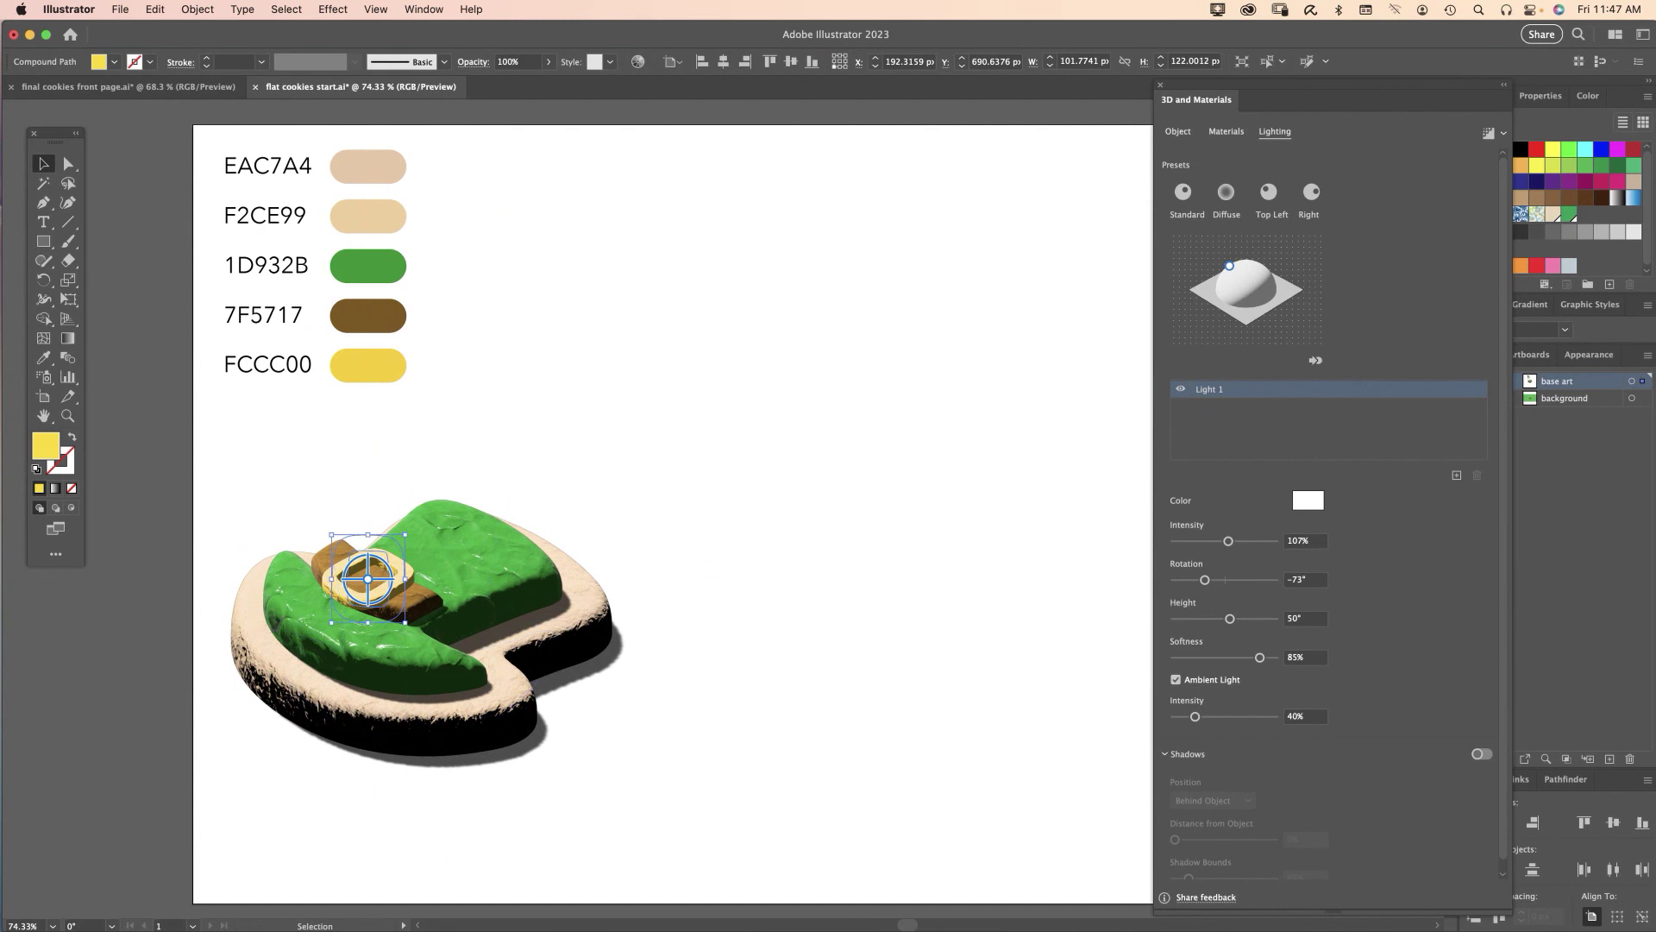
pyautogui.moveTo(221, 467); pyautogui.dragTo(675, 771)
pyautogui.moveTo(489, 564); pyautogui.dragTo(877, 442)
# Save the document and reselect the yellow buckle
pyautogui.click(1020, 351)
pyautogui.press('cmd+s')
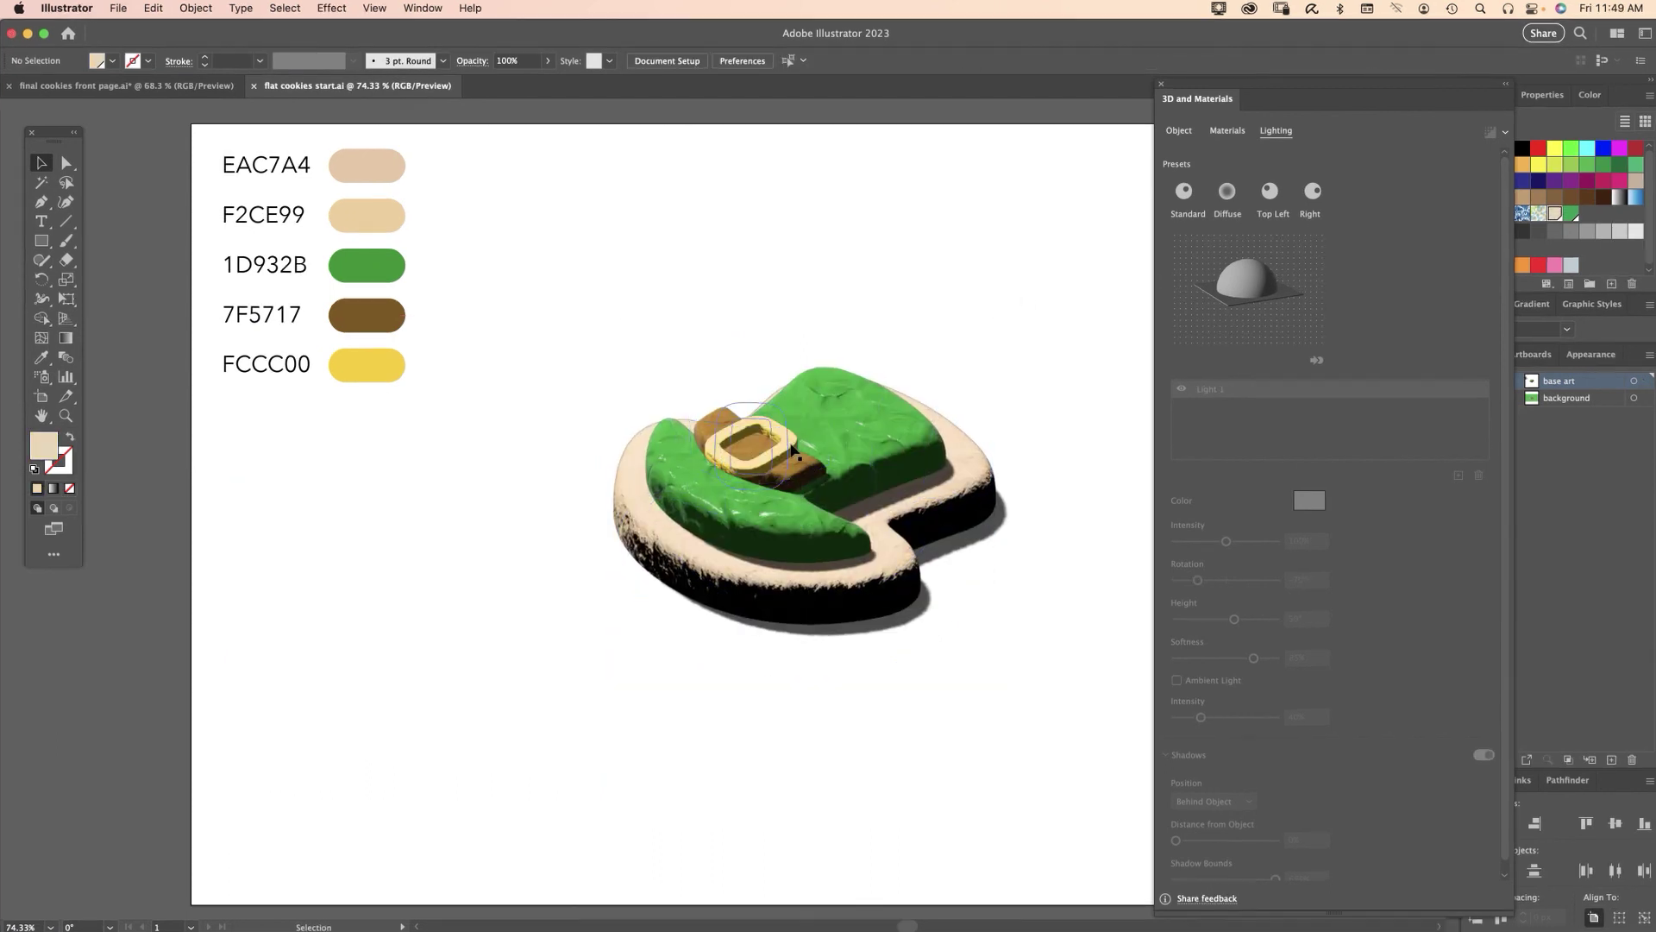
pyautogui.click(787, 438)
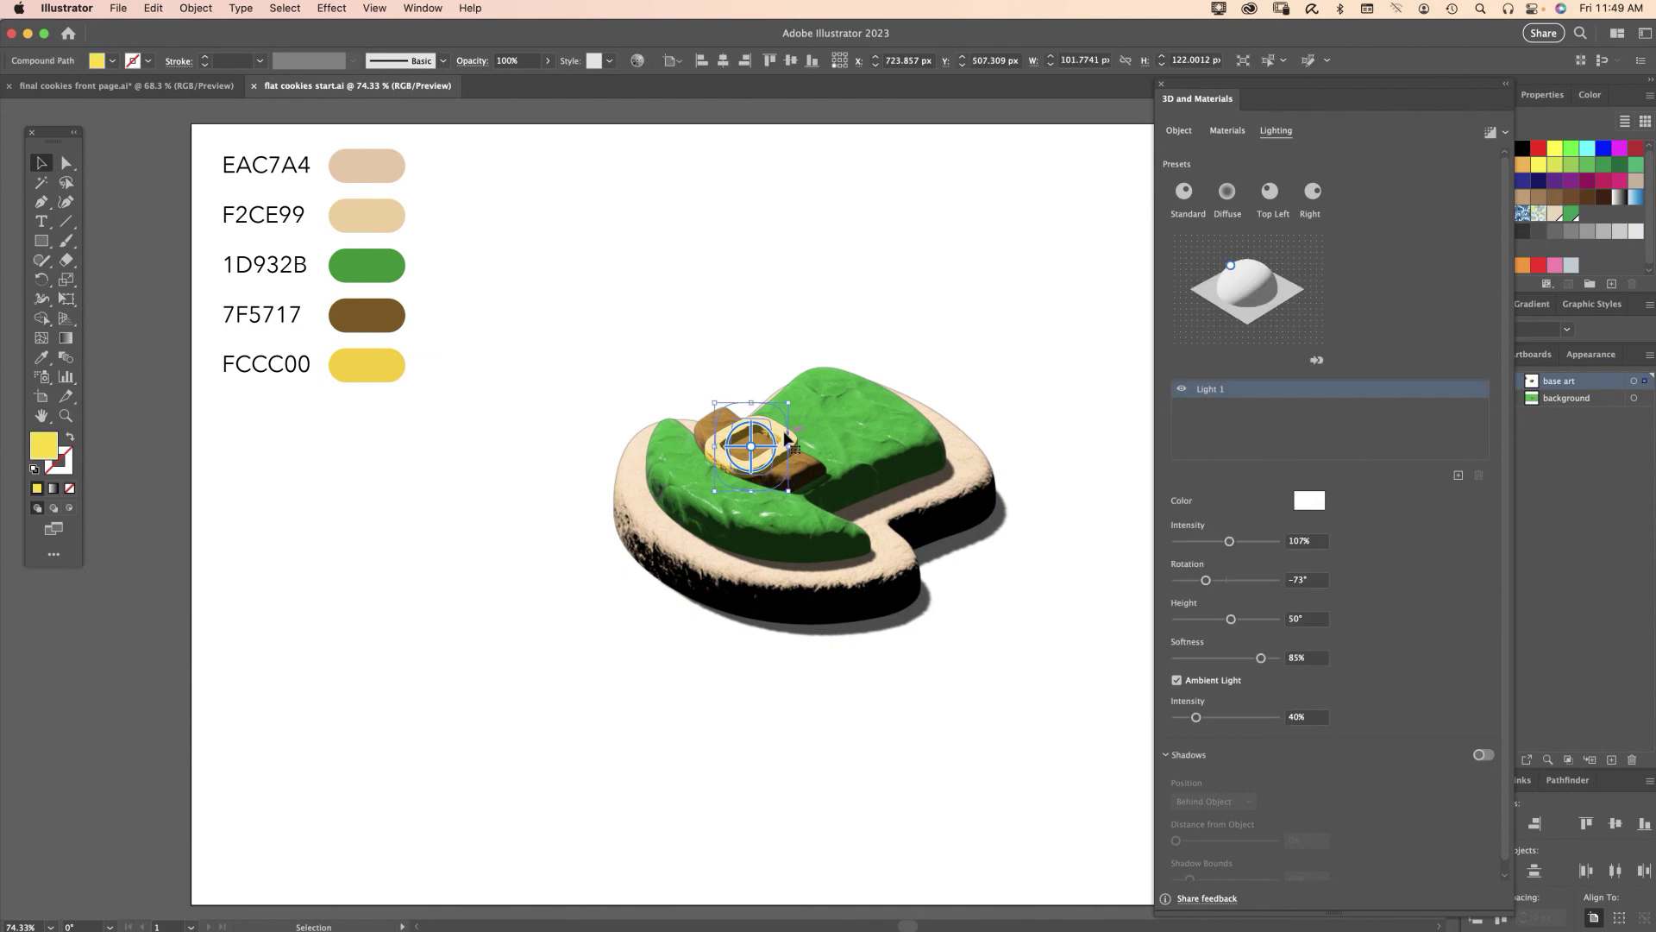
# Turn off the base art layer's visibility and zoom in on the rendered hat cookie
pyautogui.click(1505, 134)
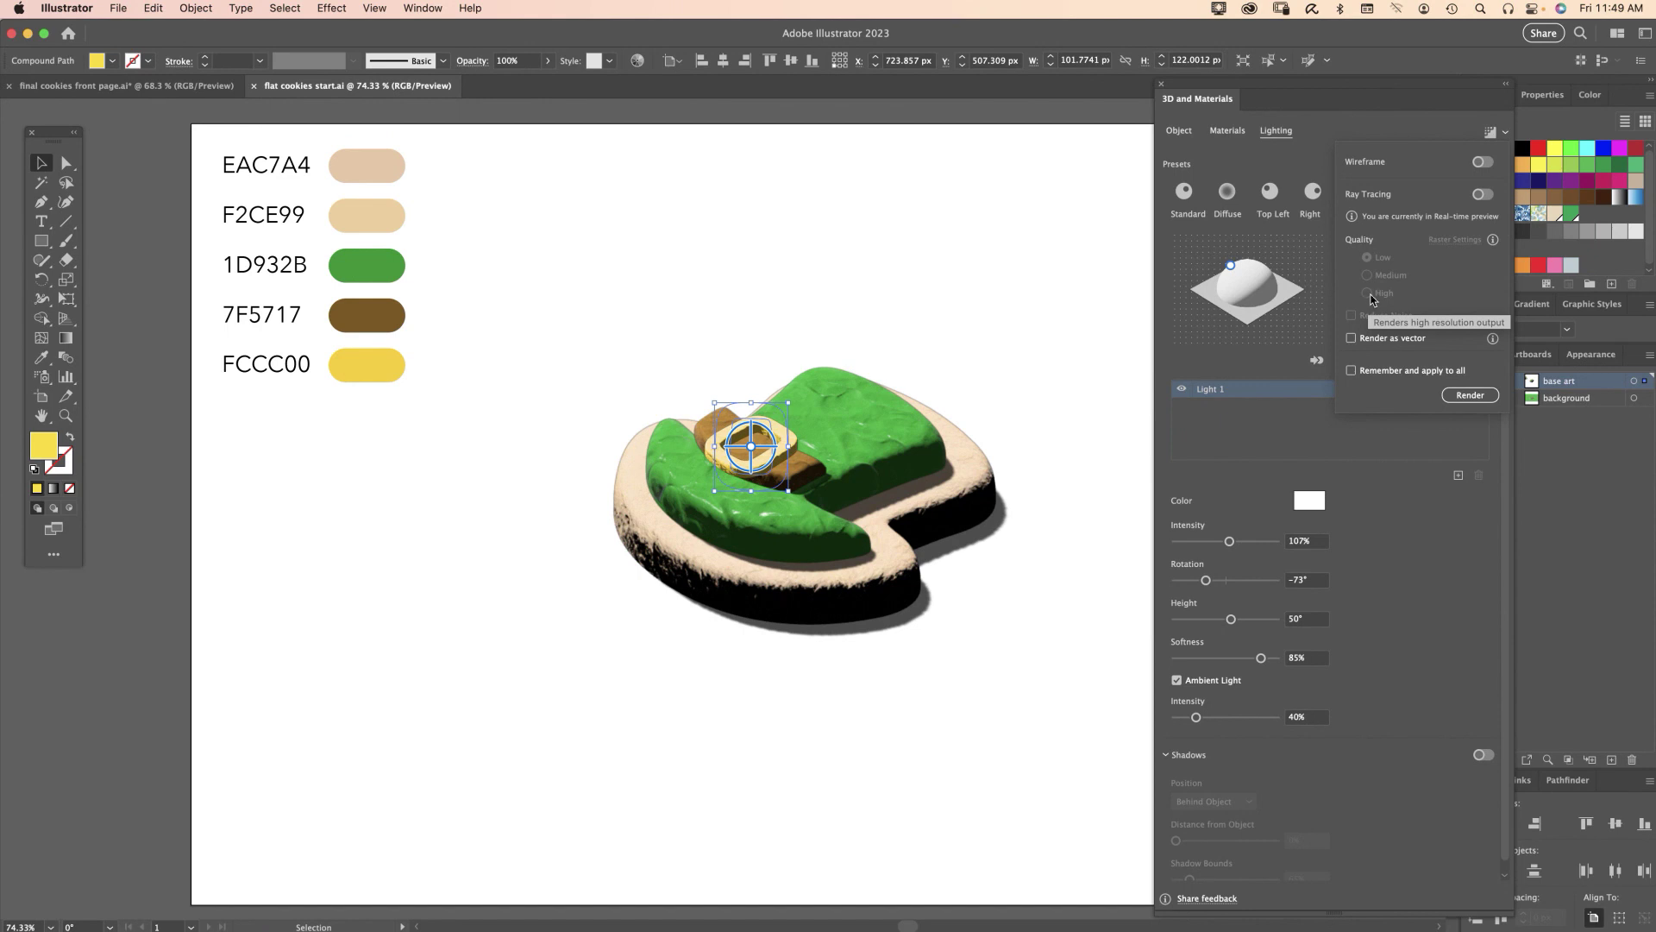
pyautogui.click(1506, 136)
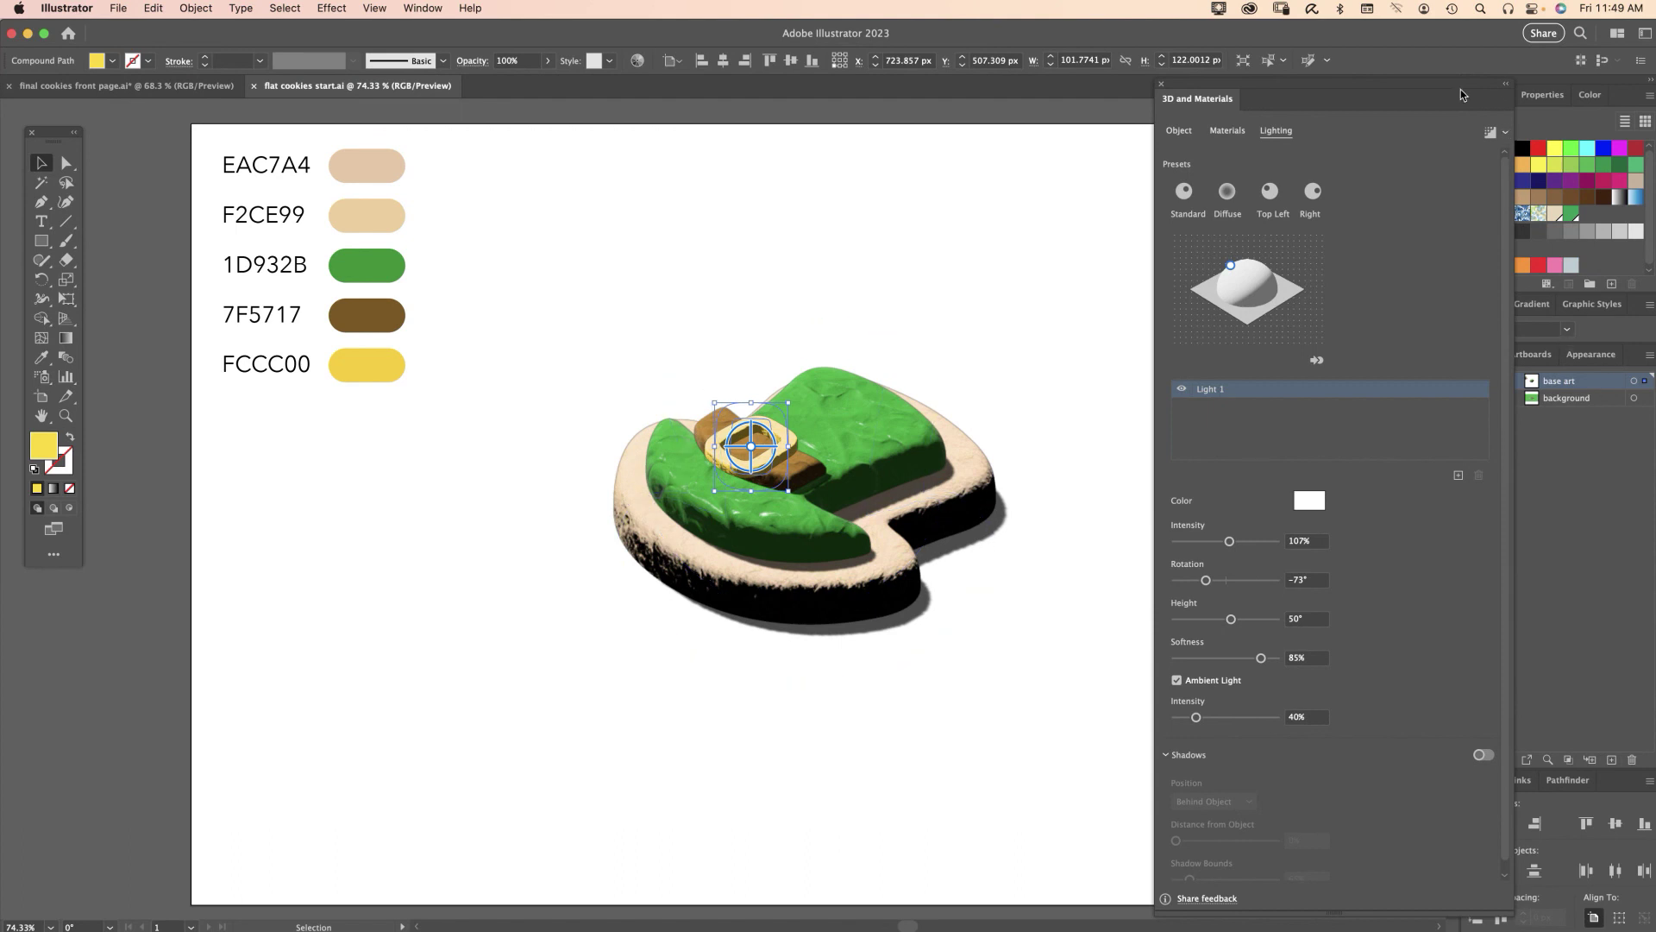
pyautogui.moveTo(1461, 94); pyautogui.dragTo(1362, 76)
pyautogui.click(1474, 382)
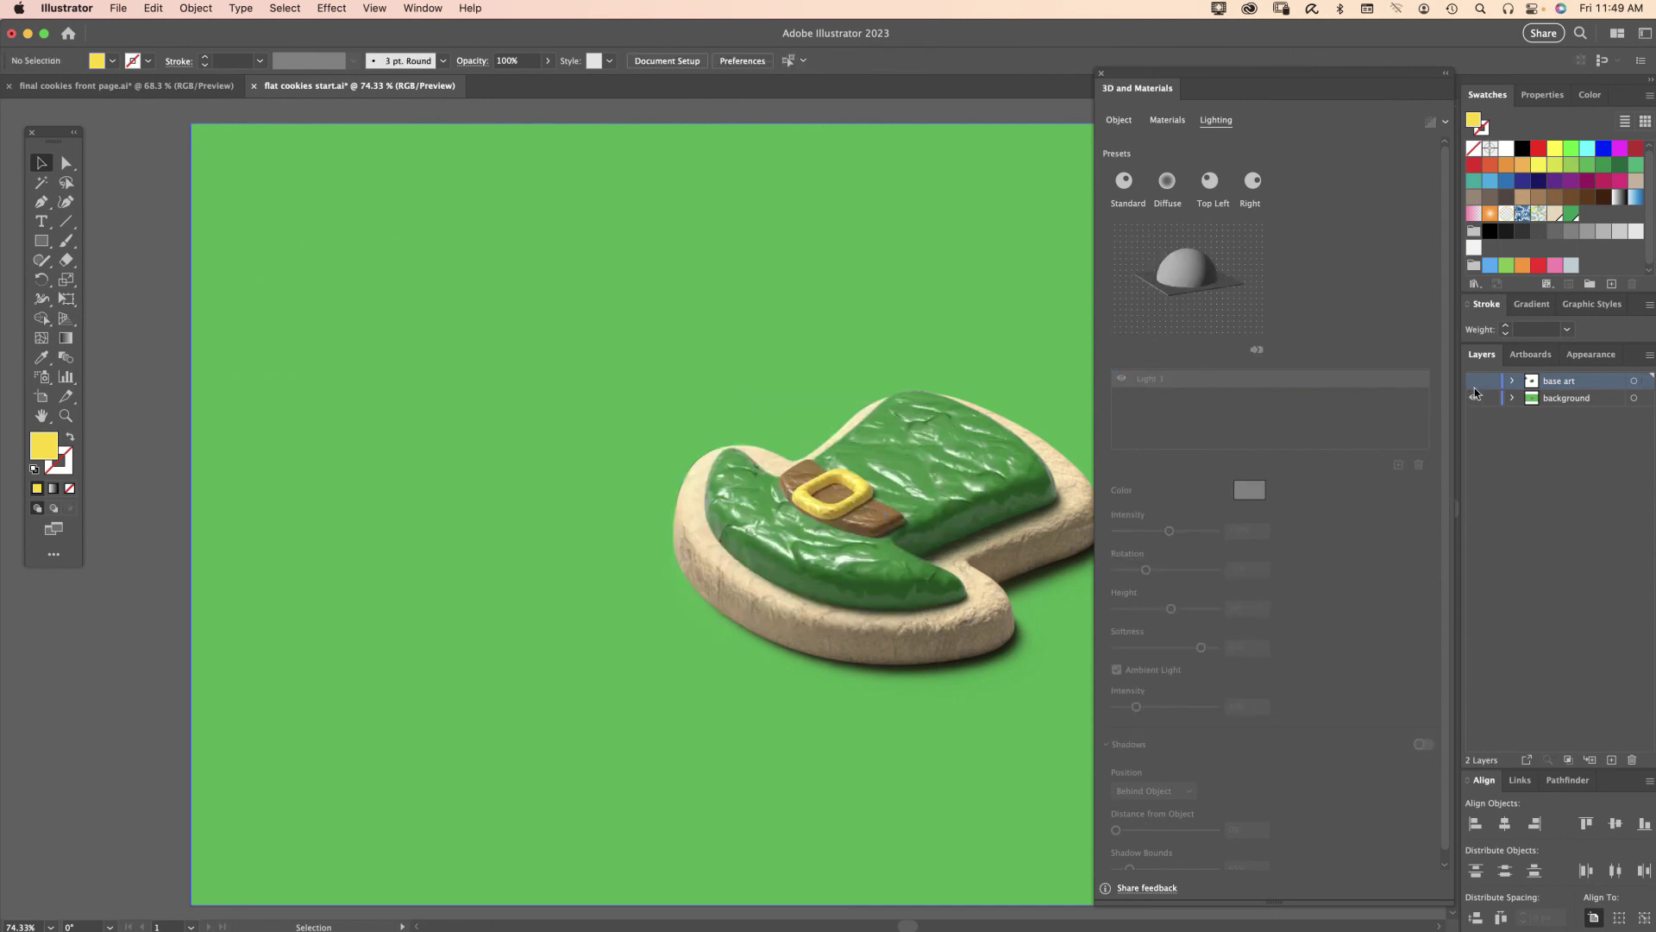
pyautogui.click(1103, 78)
pyautogui.press('super+space')
pyautogui.moveTo(962, 562)
pyautogui.mouseDown()
pyautogui.moveTo(1082, 622)
pyautogui.moveTo(953, 560)
pyautogui.mouseUp()
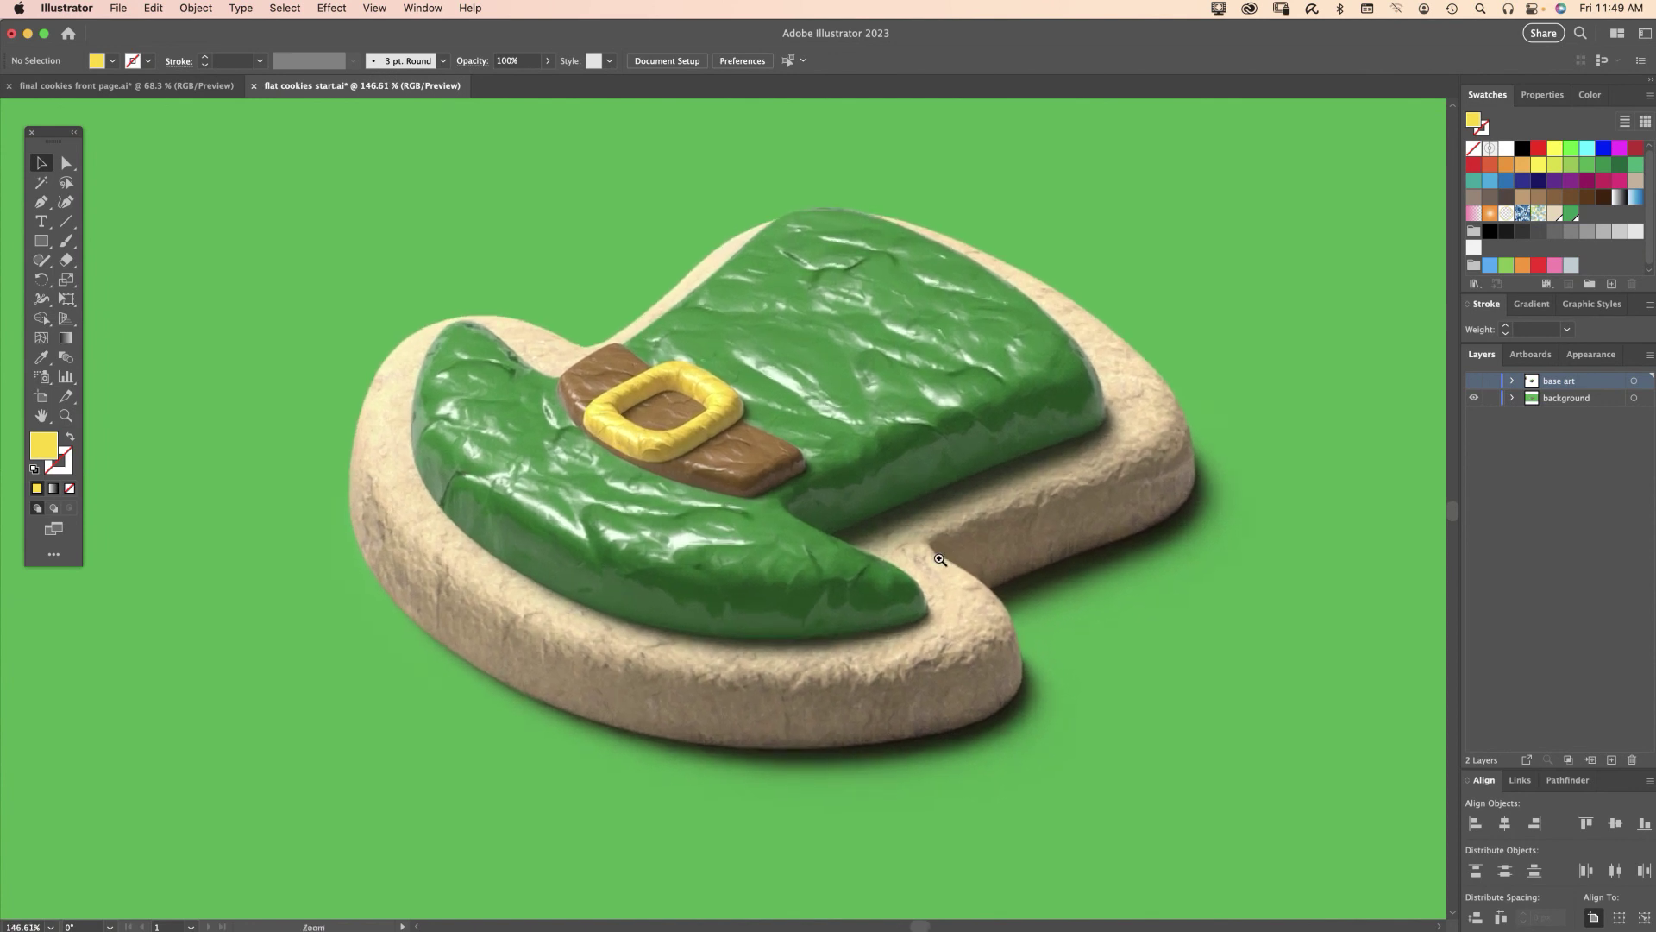
pyautogui.click(287, 8)
pyautogui.moveTo(331, 9)
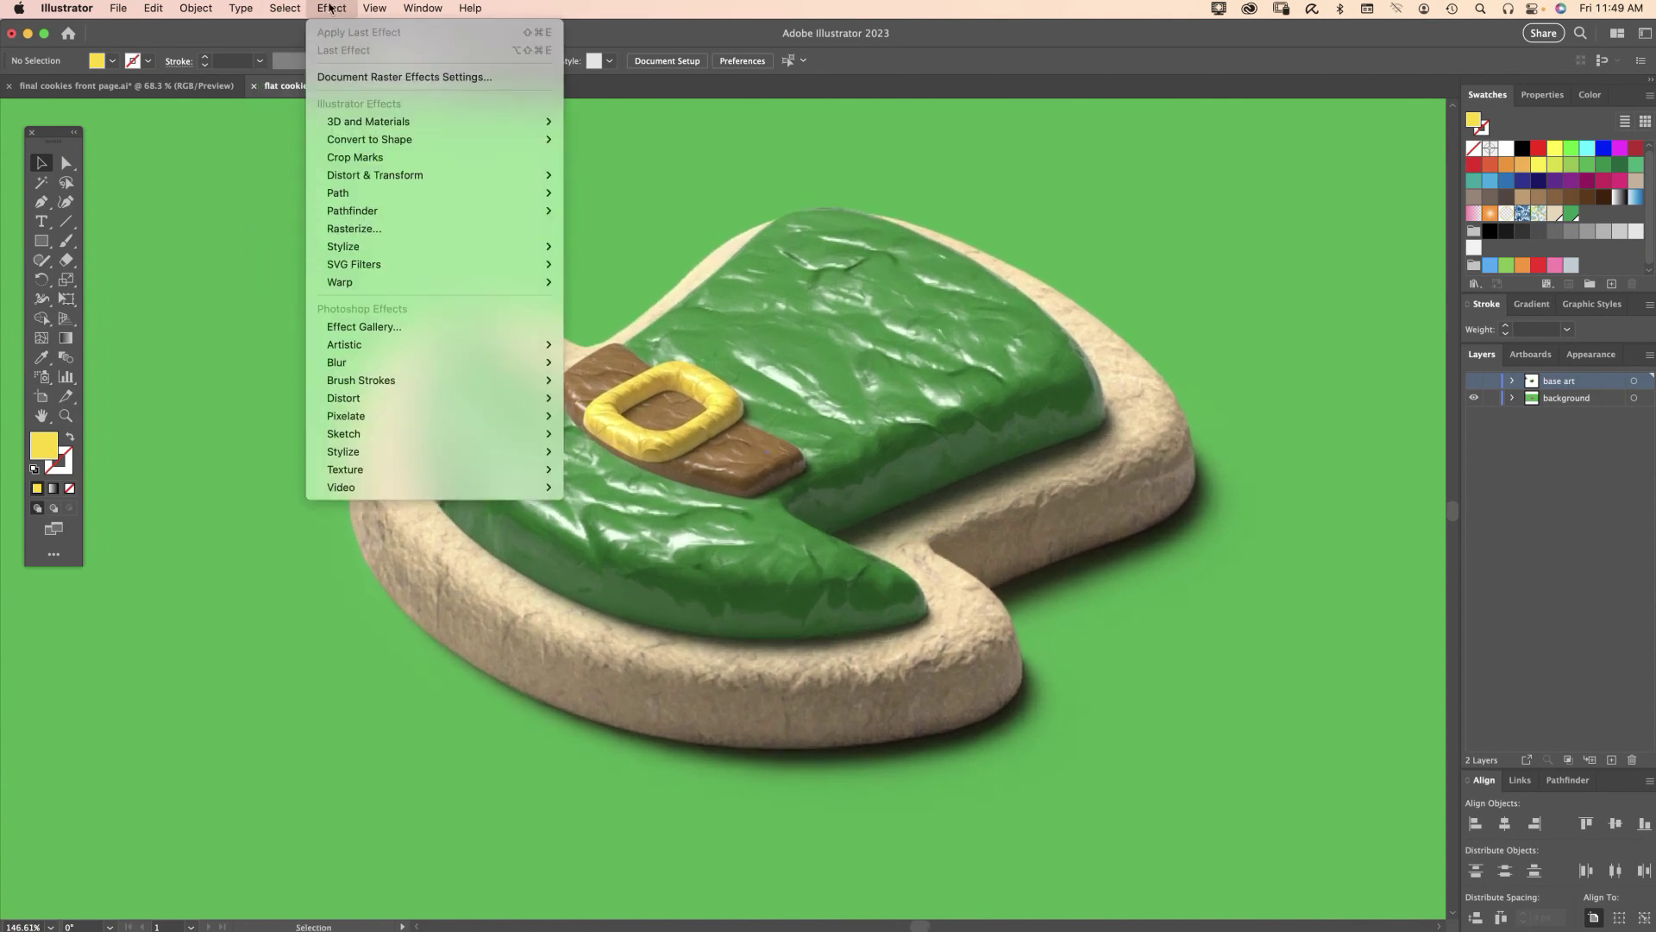
pyautogui.click(370, 83)
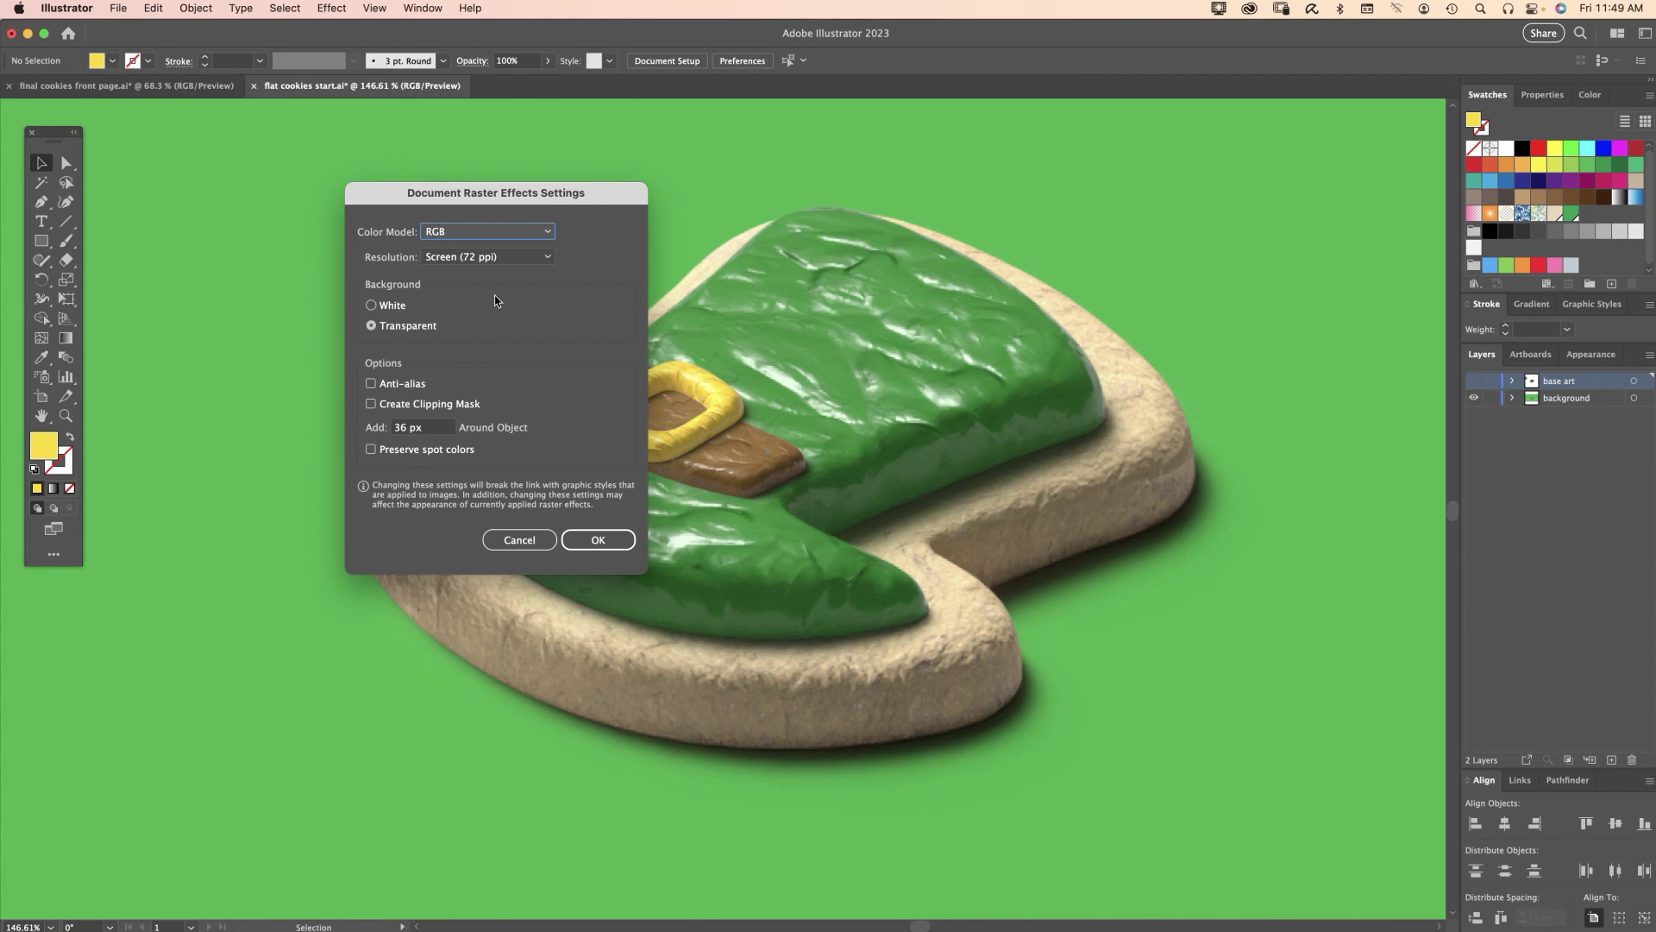
pyautogui.click(475, 257)
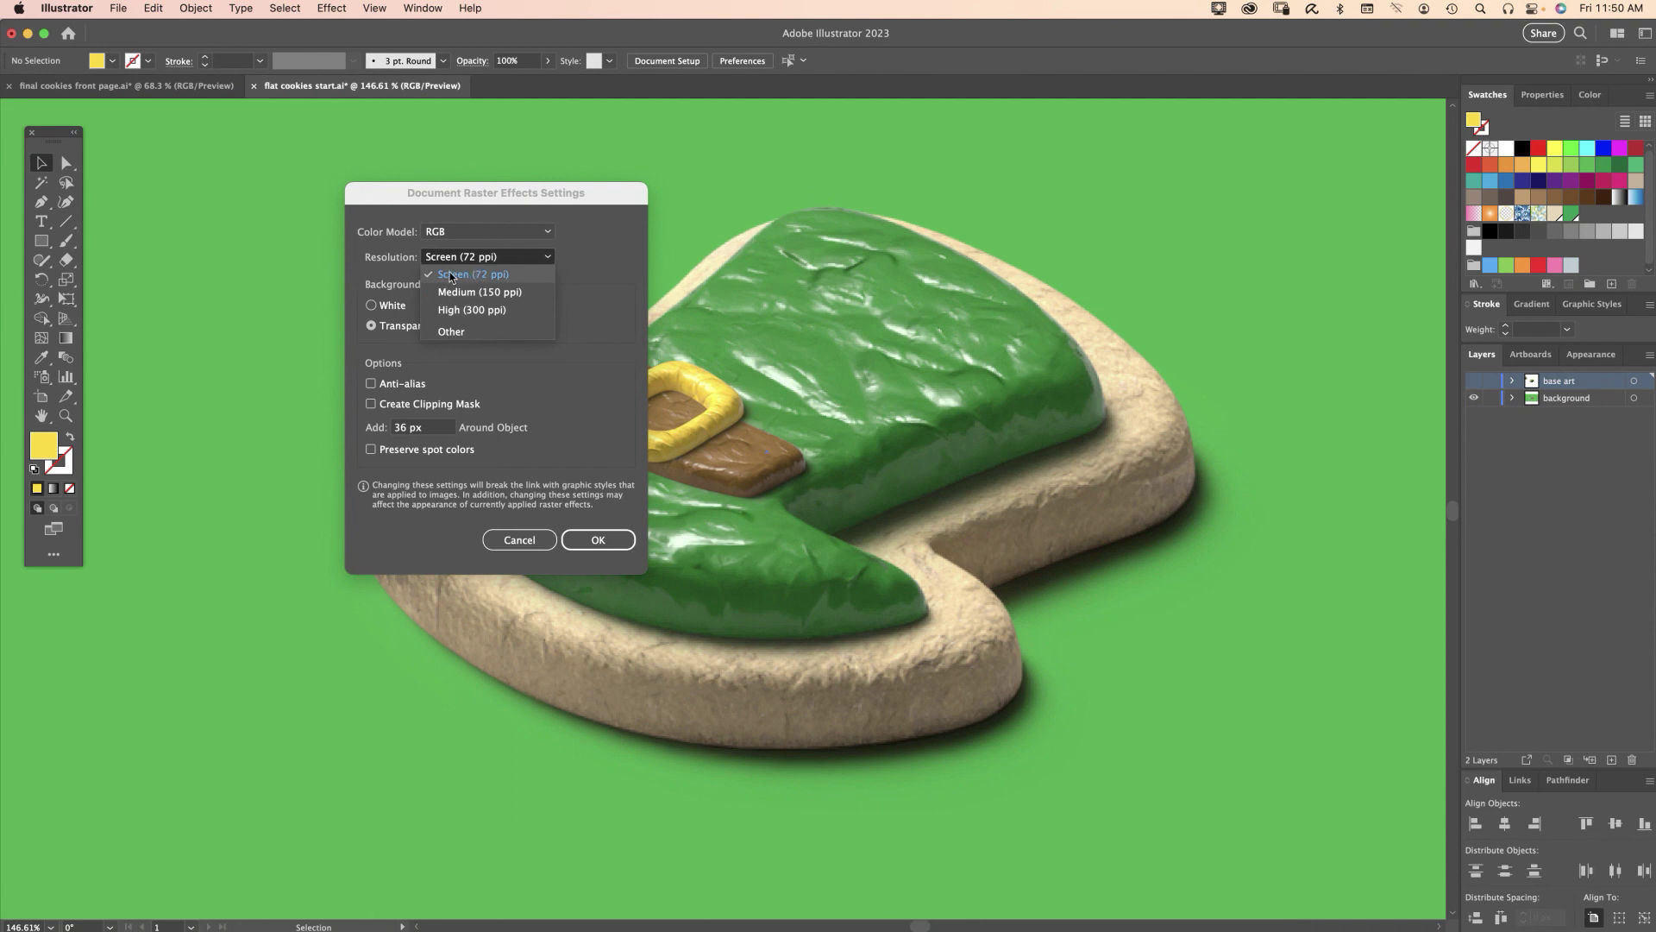
pyautogui.click(518, 535)
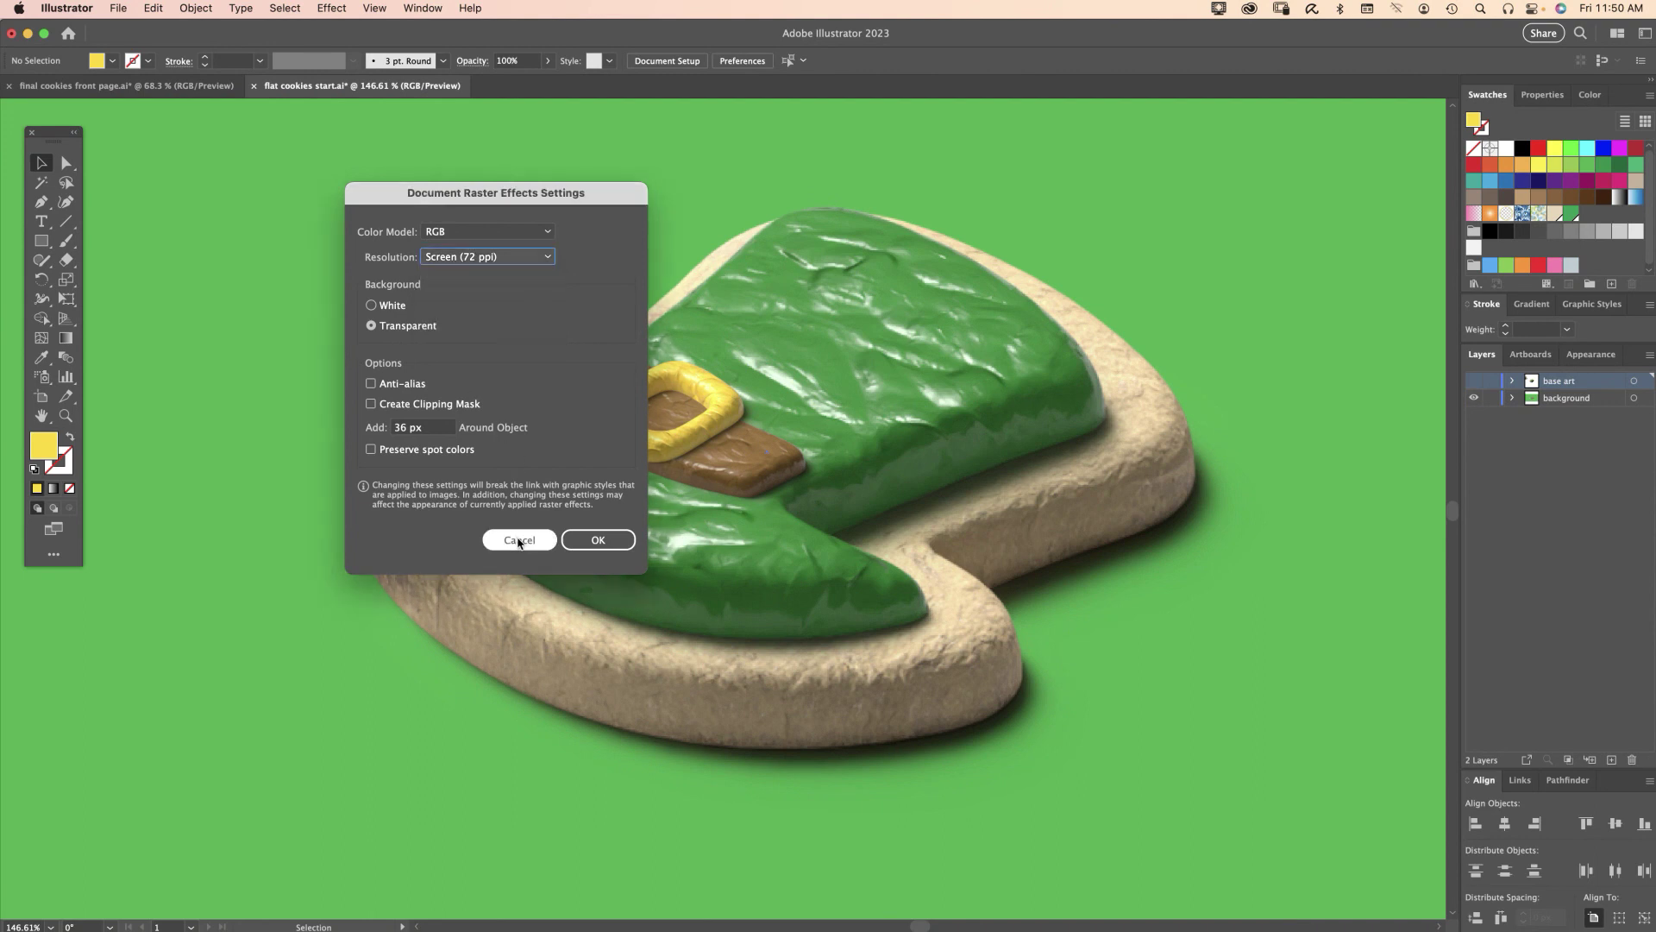
pyautogui.click(519, 536)
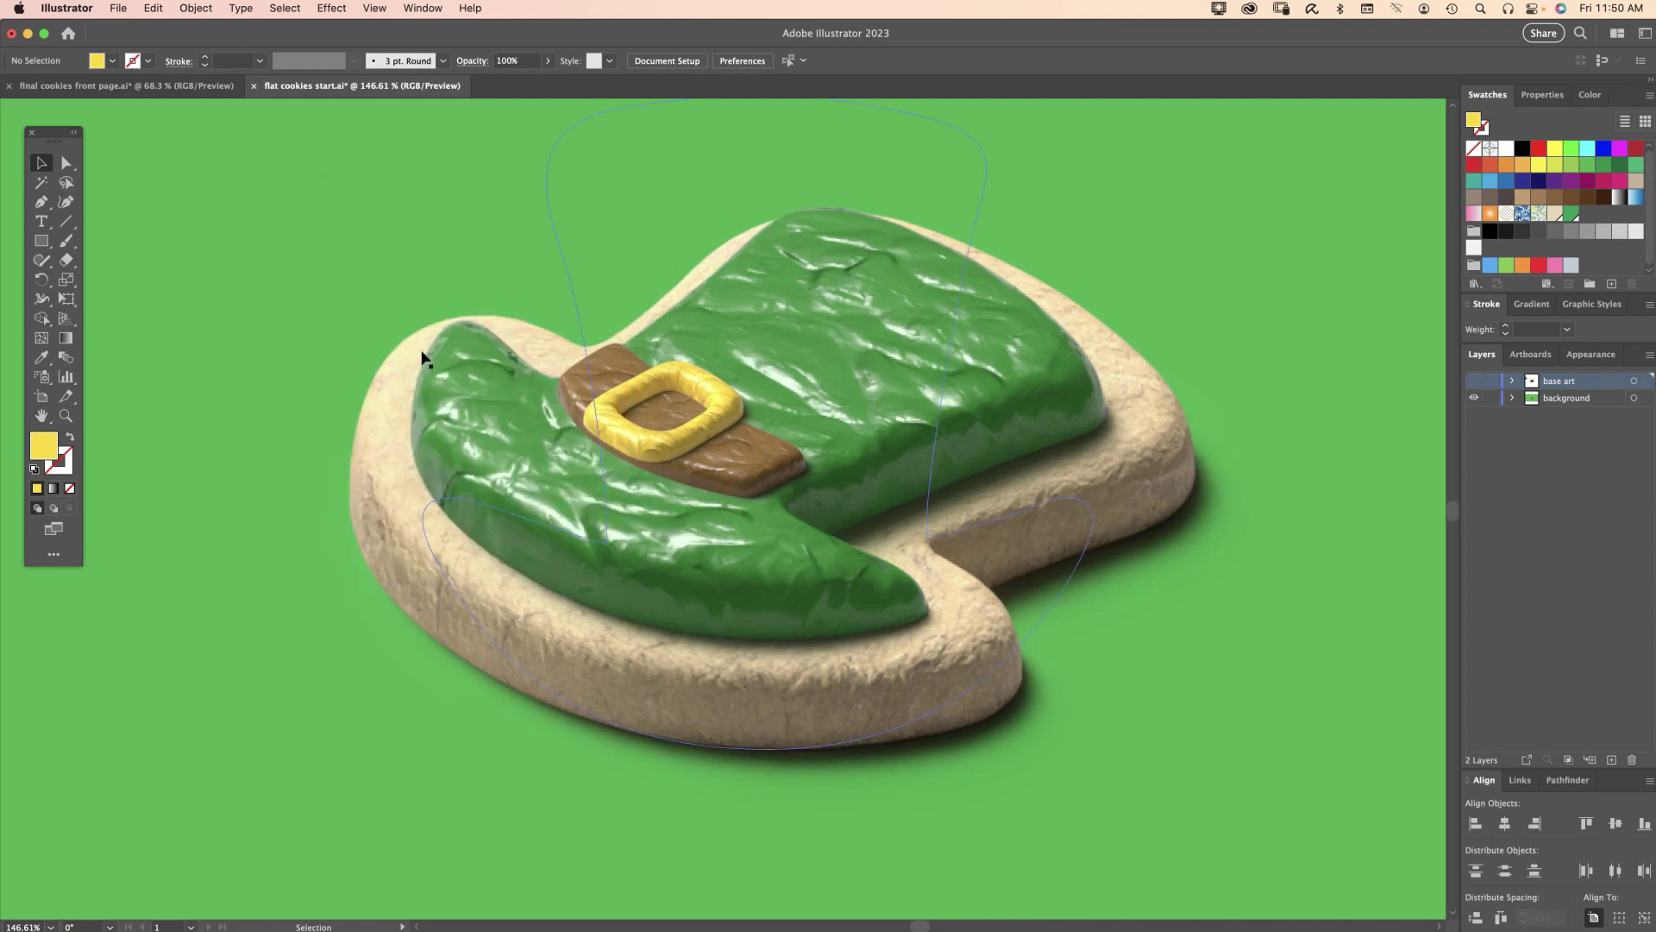
pyautogui.click(120, 8)
pyautogui.moveTo(193, 373)
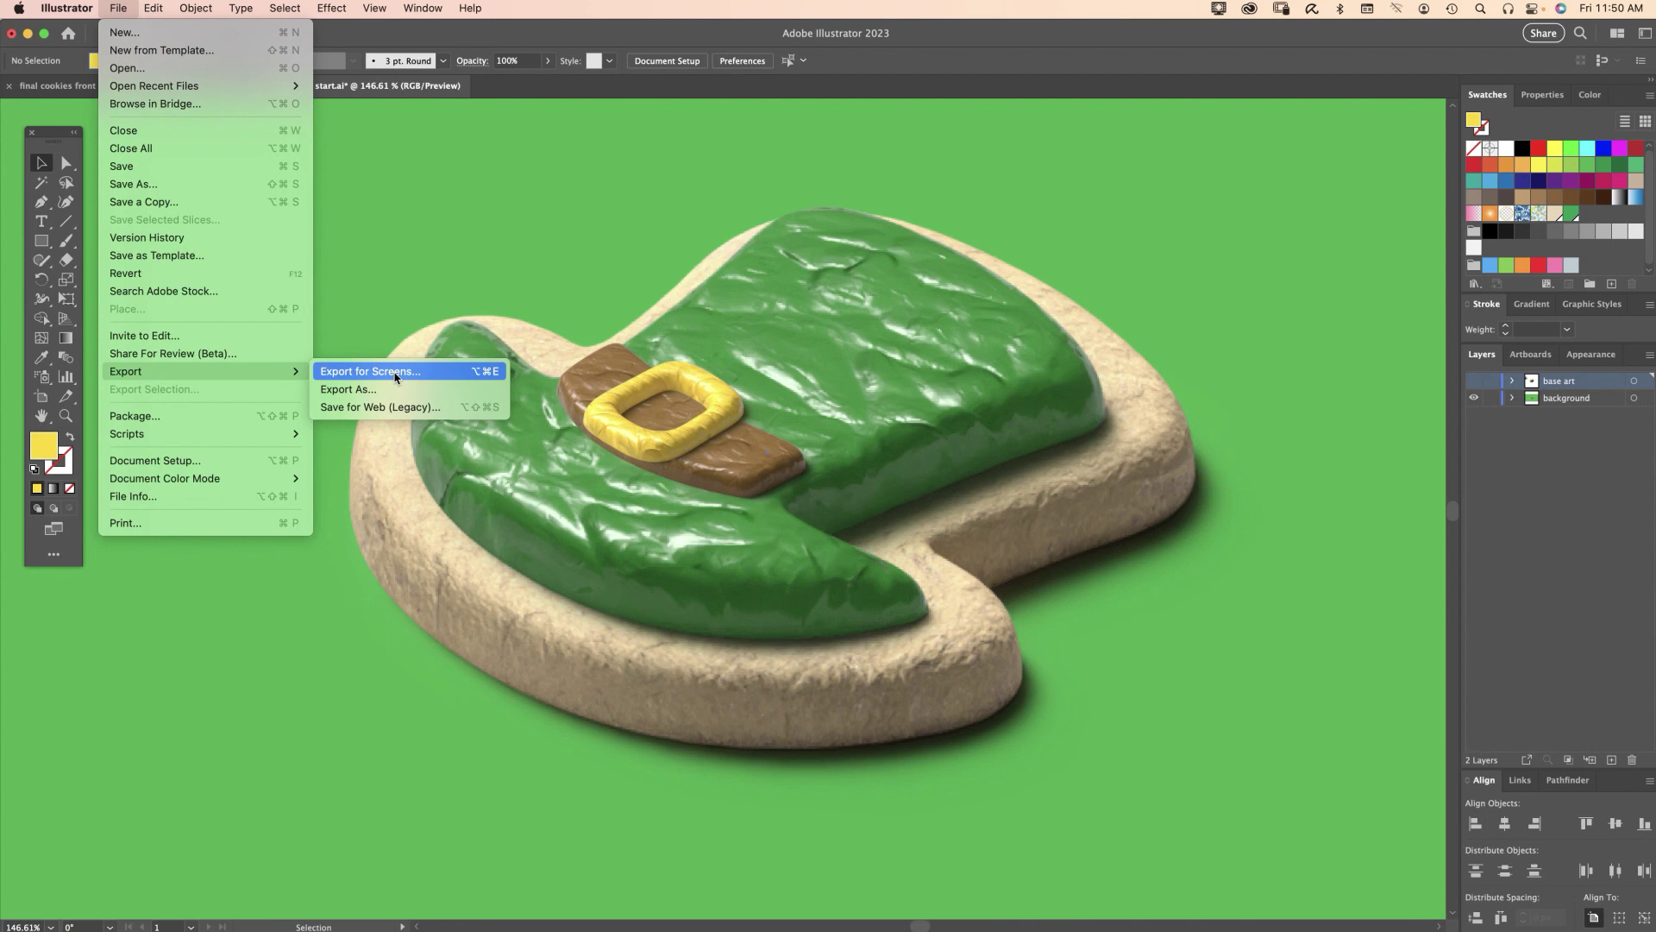
pyautogui.click(129, 8)
pyautogui.scroll(2, 254, 274)
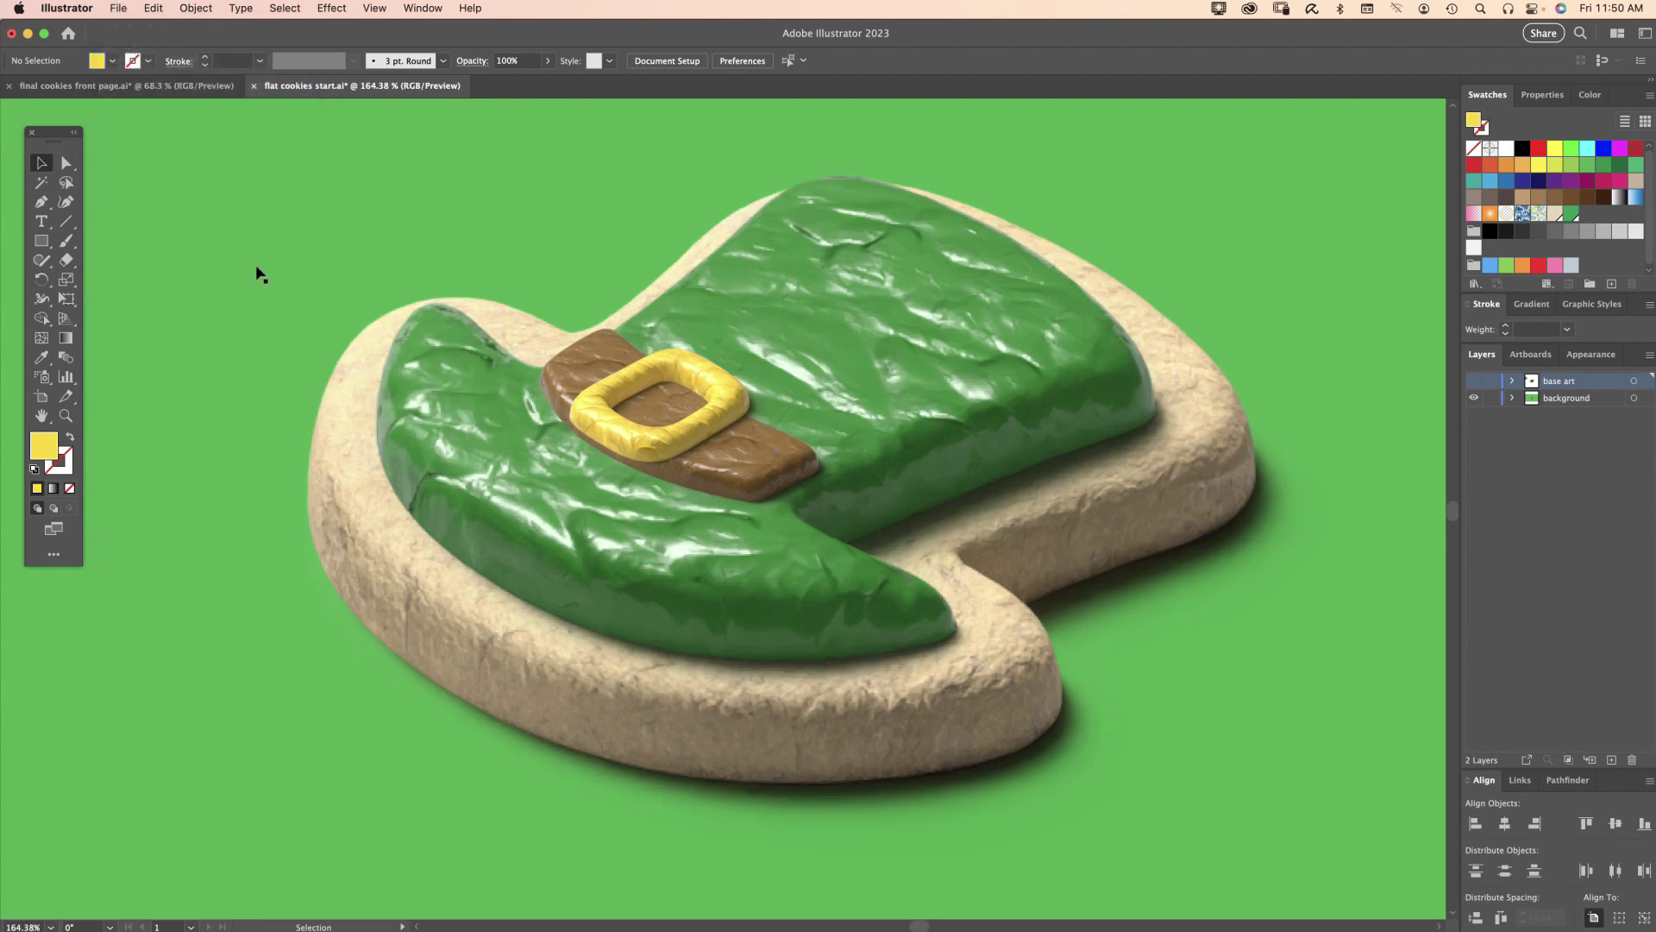